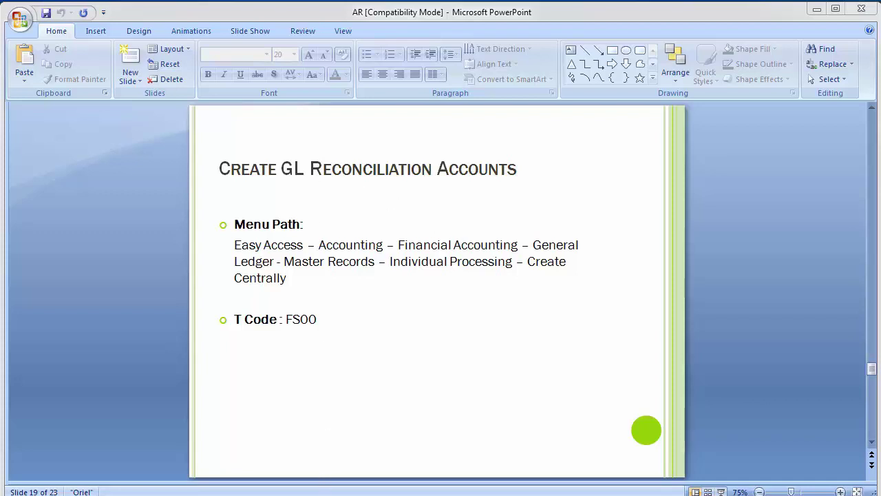
# - Switch from the PowerPoint GL reconciliation slide to the SAP Easy Access window
pyautogui.moveTo(307, 492)
pyautogui.click(364, 445)
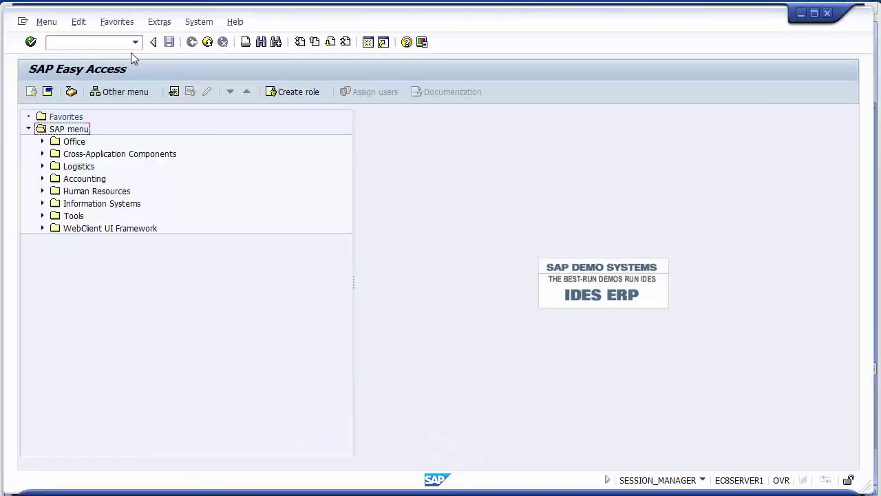
# - Launch transaction FS00 for central G/L account maintenance
pyautogui.click(104, 42)
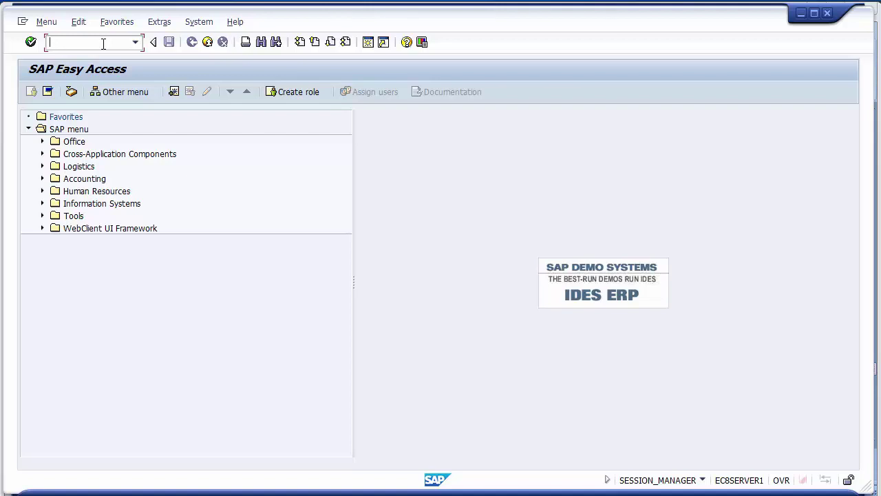
pyautogui.write('fs00')
pyautogui.press('Return')
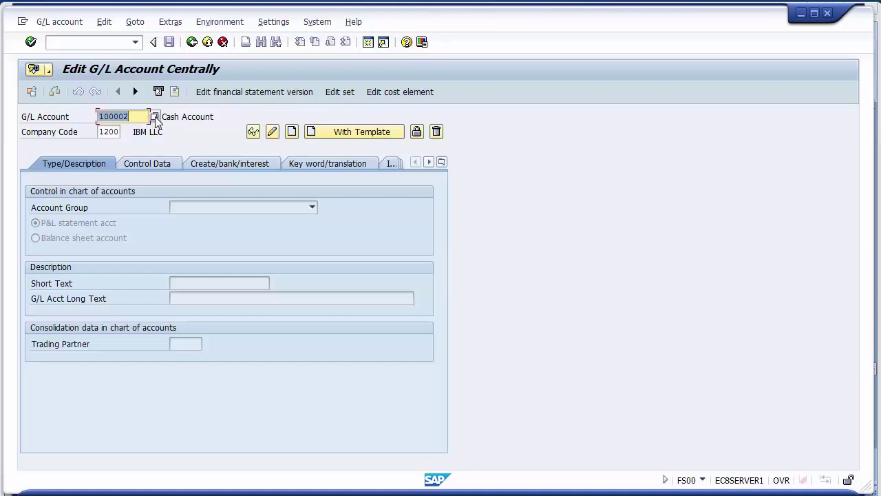
pyautogui.press('Return')
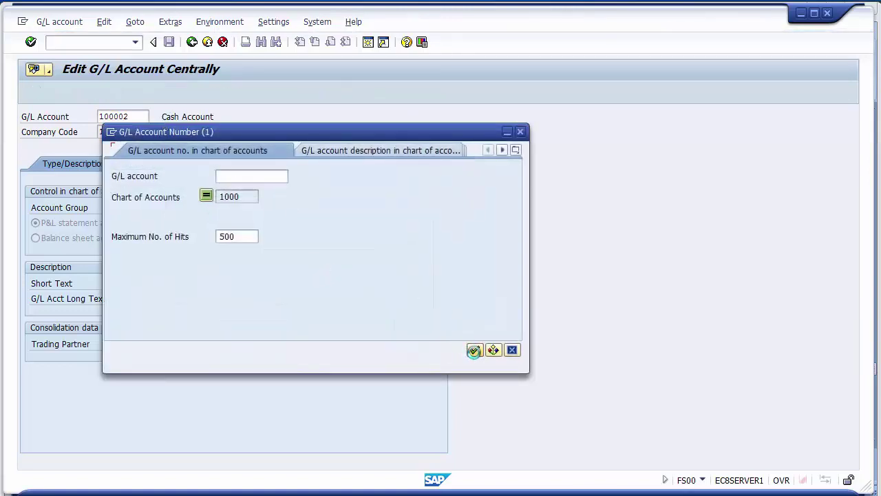
pyautogui.click(474, 350)
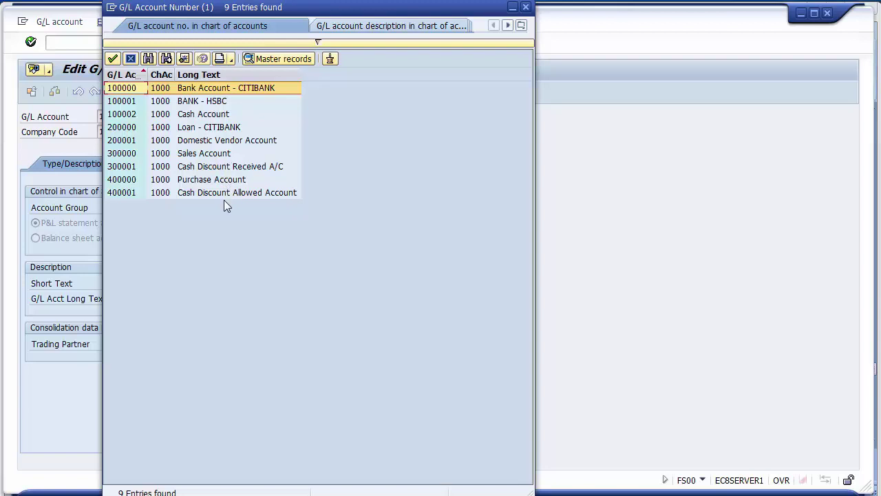
pyautogui.click(119, 103)
pyautogui.click(122, 114)
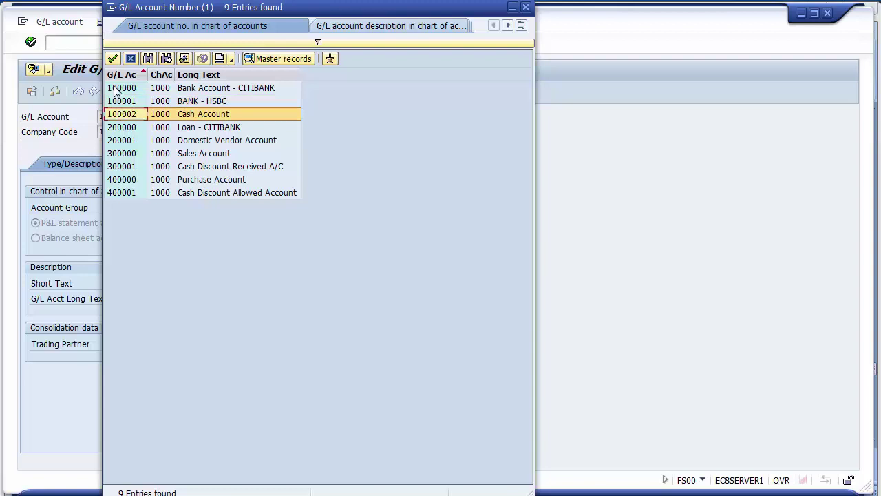
pyautogui.click(114, 89)
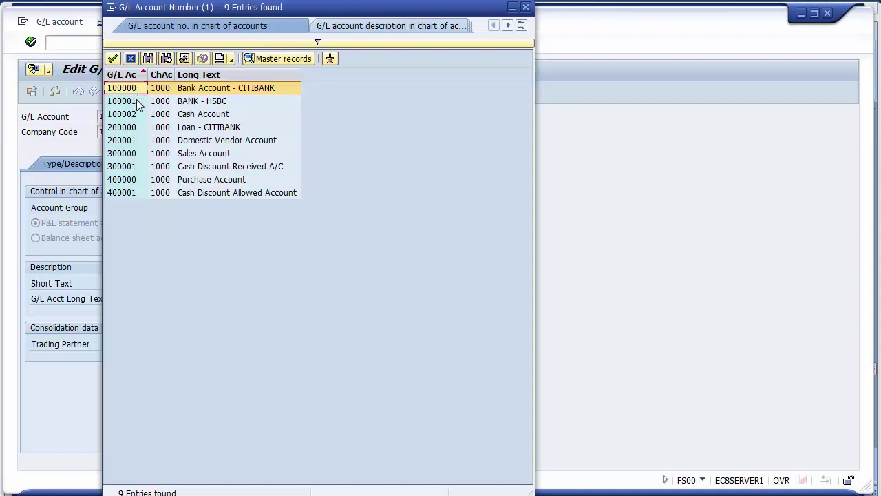
pyautogui.click(132, 103)
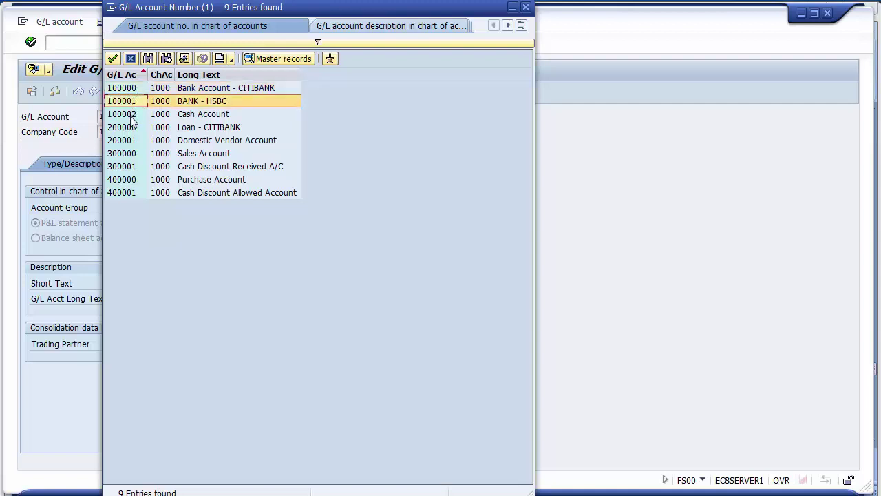
pyautogui.click(132, 117)
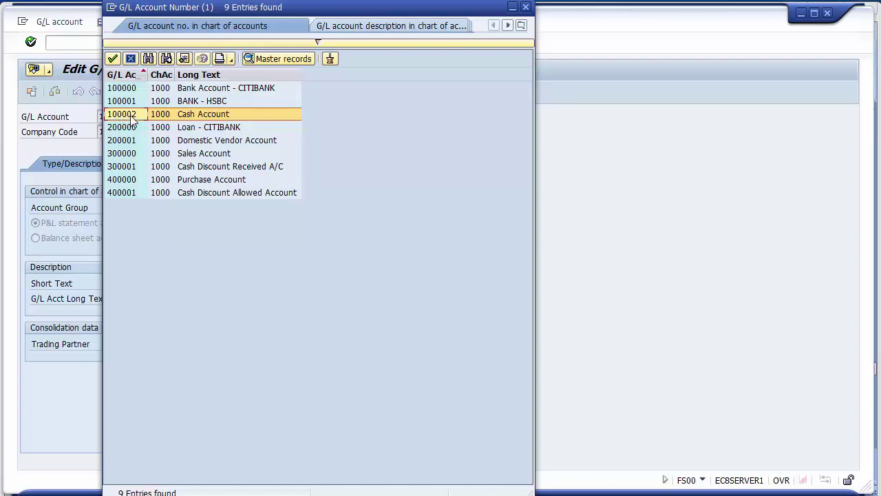
pyautogui.doubleClick(133, 119)
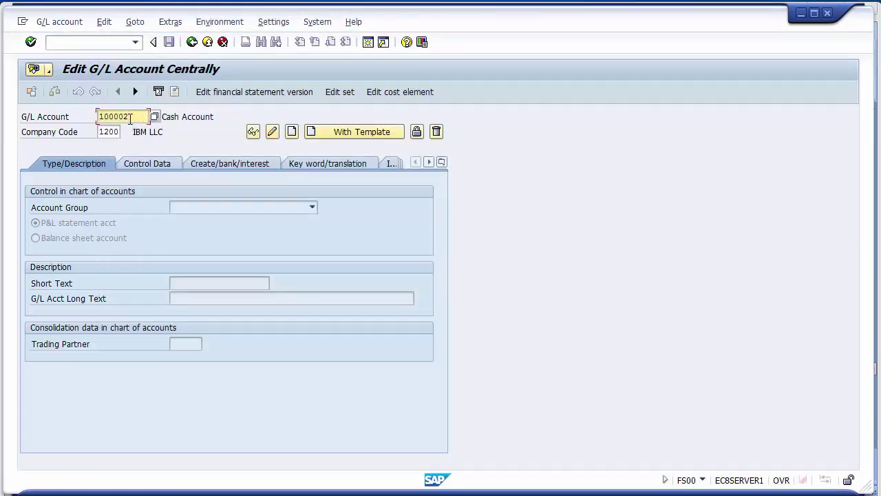
# - Change the G/L account number from 100002 to 100003
pyautogui.press('BackSpace')
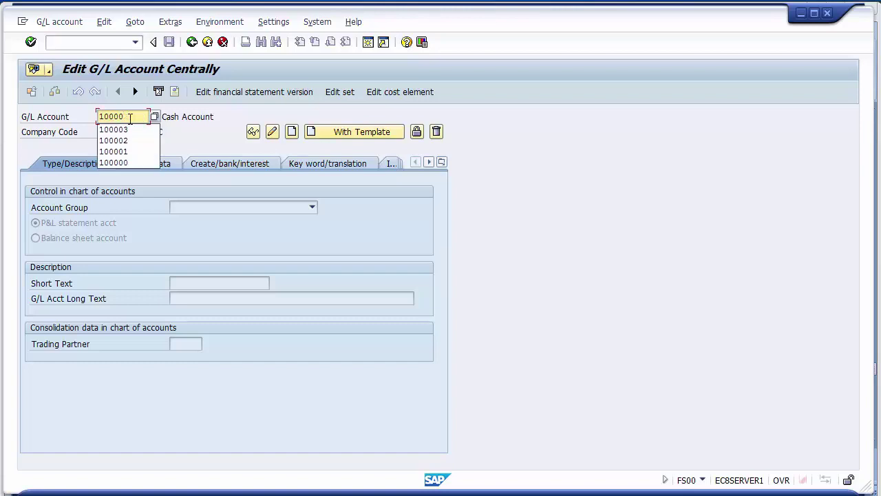
pyautogui.write('3')
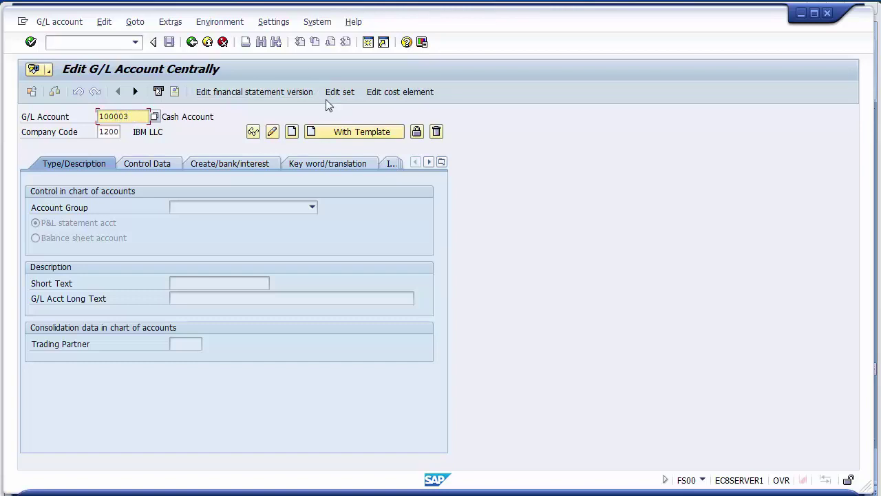
# - Start creating account 100003 in the Assets group as a balance sheet account
pyautogui.click(293, 131)
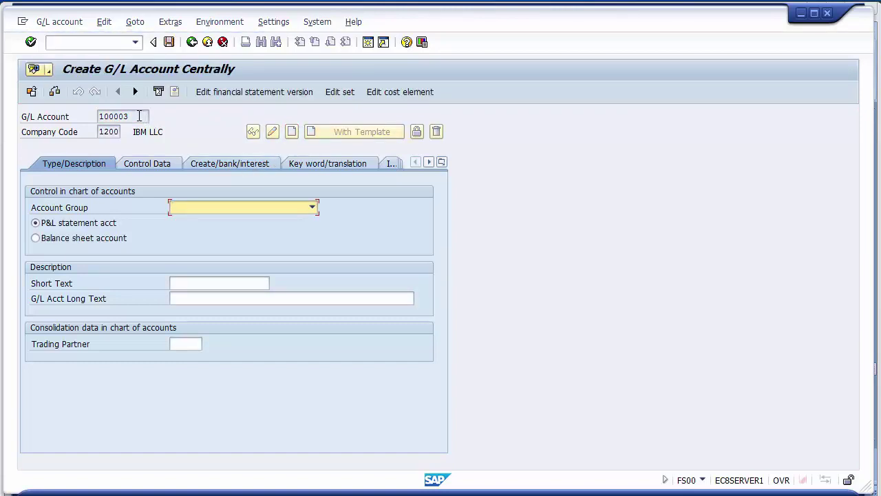
pyautogui.click(181, 209)
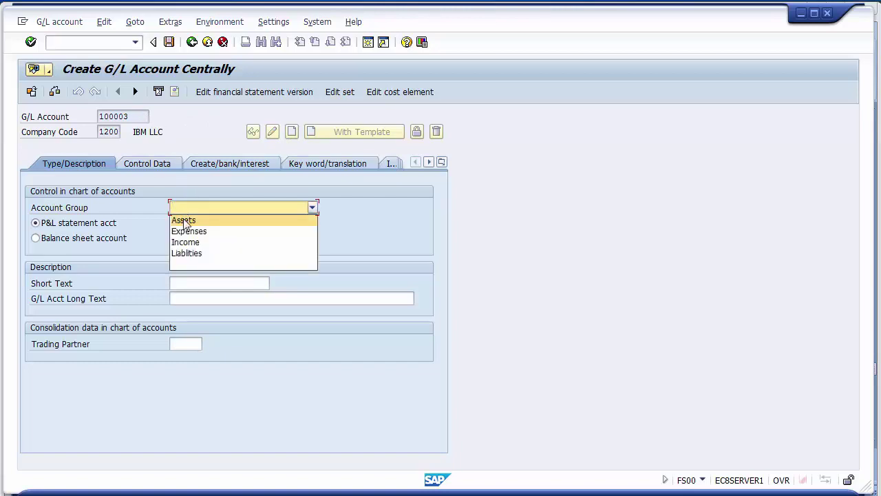
pyautogui.click(183, 220)
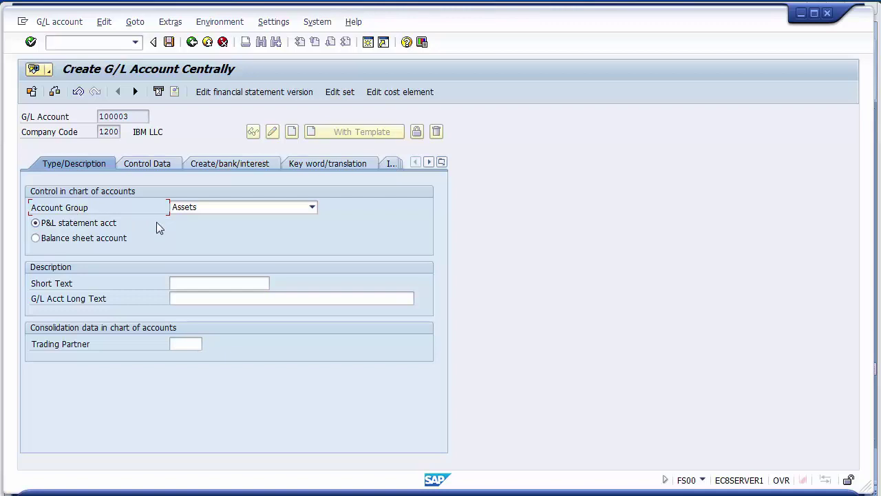
pyautogui.click(179, 210)
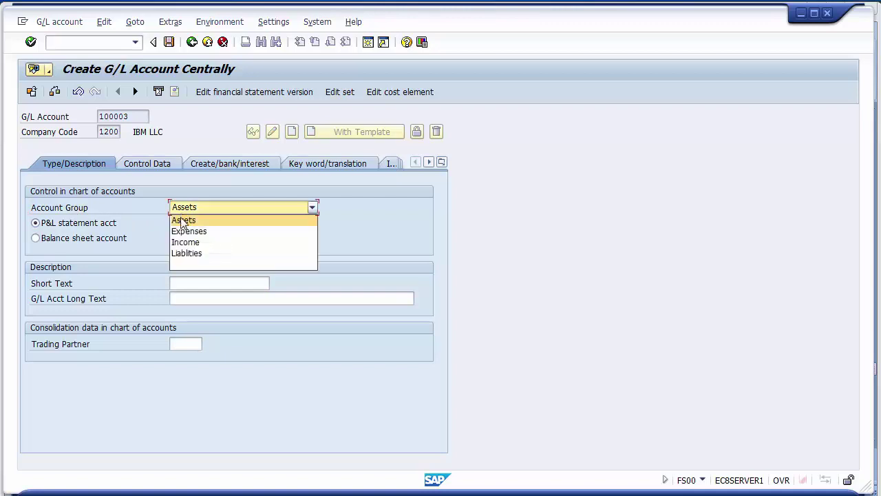
pyautogui.click(183, 220)
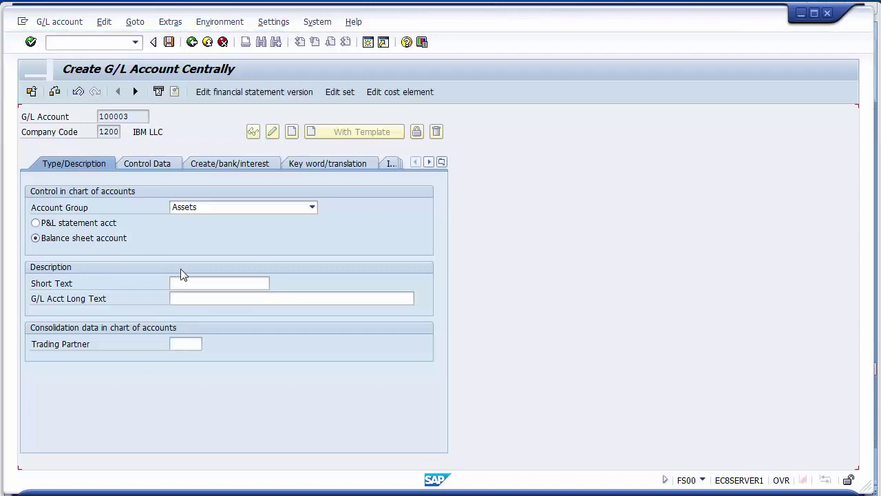
# - Enter short text 'Service Customers' and long text 'Service Customers Account'
pyautogui.click(190, 283)
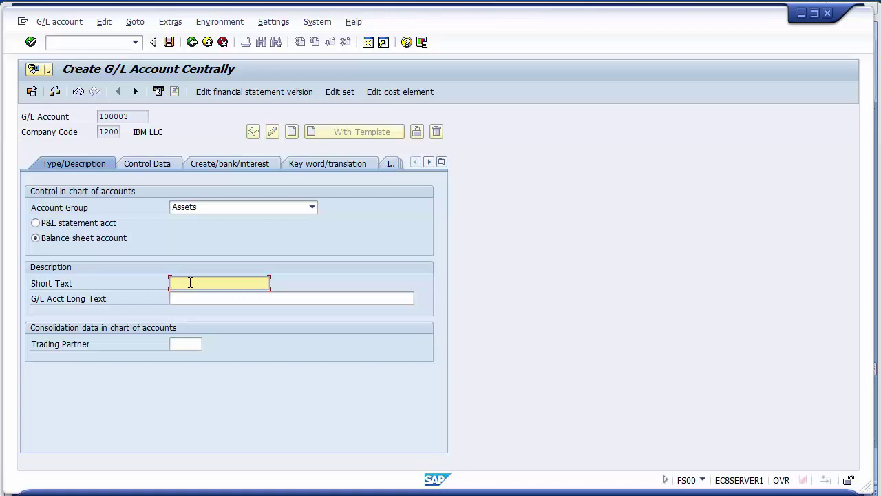
pyautogui.write('Ser')
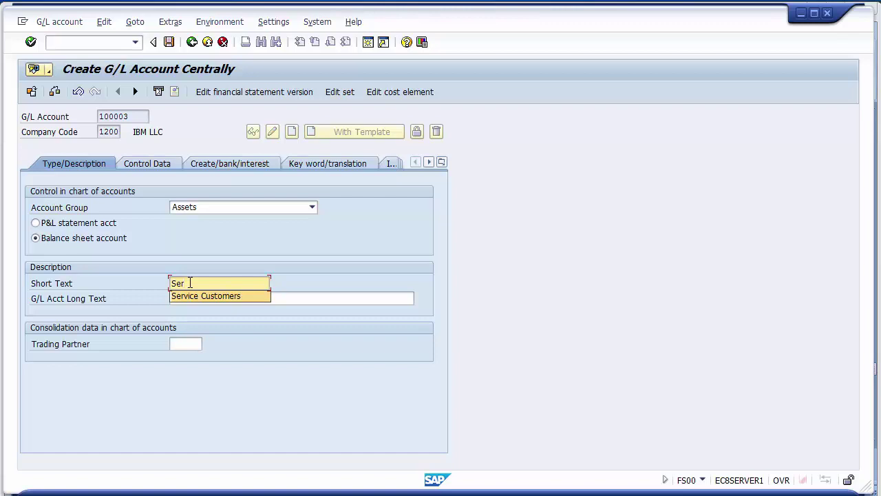
pyautogui.press('Down')
pyautogui.press('Return')
pyautogui.click(202, 298)
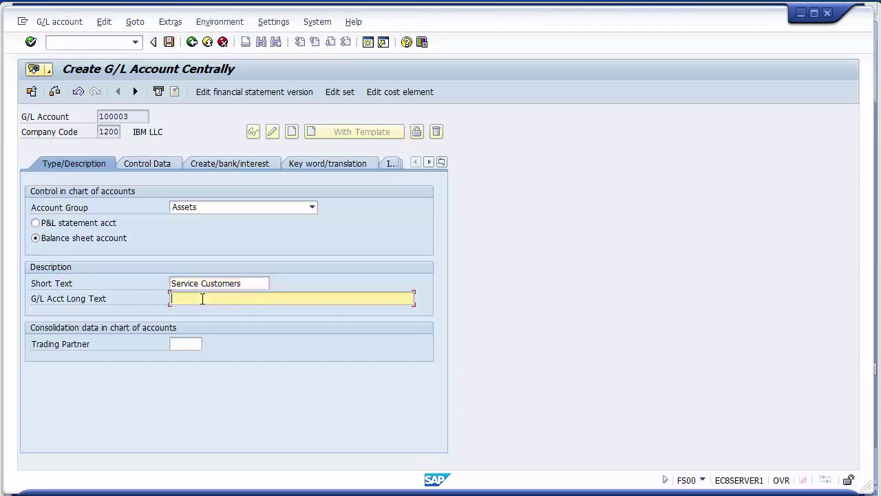
pyautogui.write('Ser')
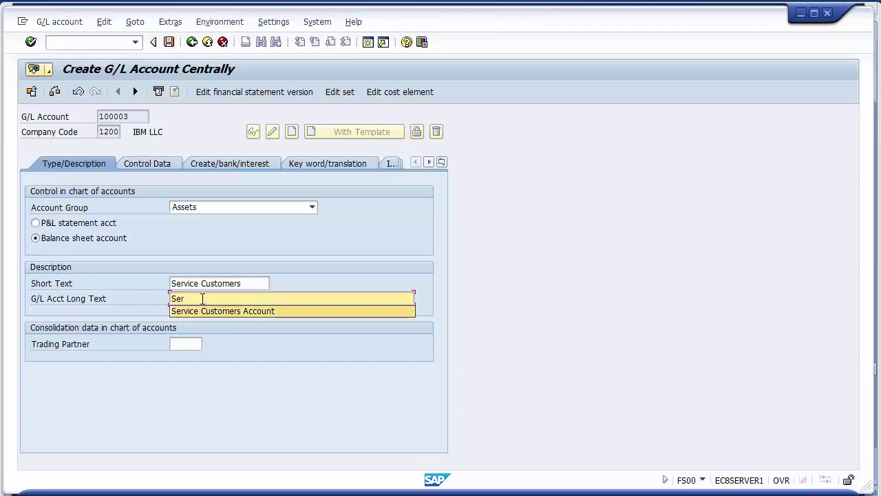
pyautogui.press('Down')
pyautogui.press('Return')
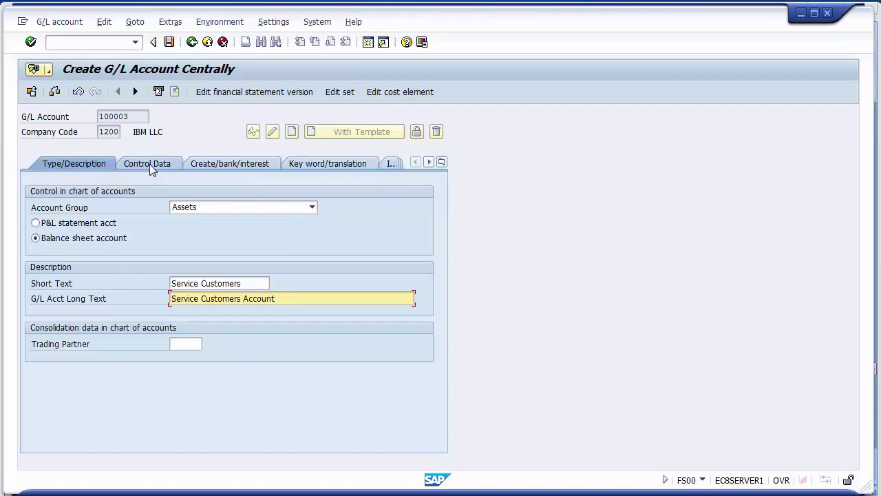
# - In Control Data, keep USD currency, set tax category * and allow posting without tax
pyautogui.click(149, 164)
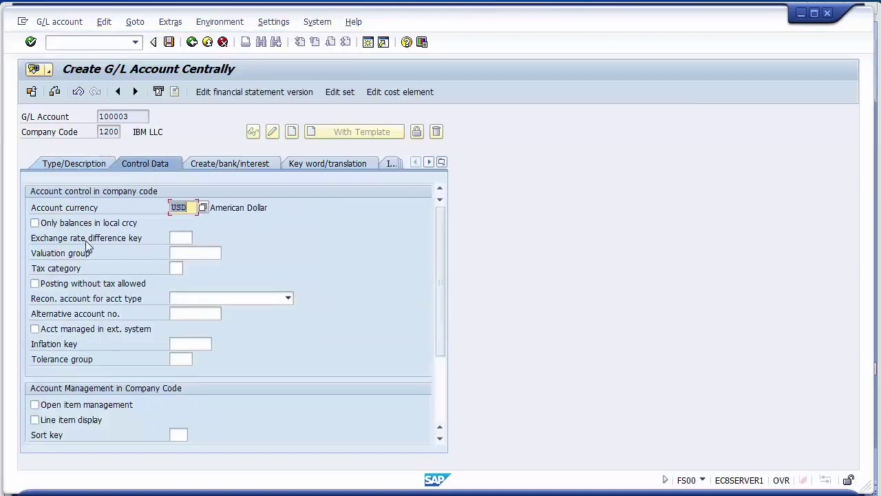
pyautogui.click(192, 208)
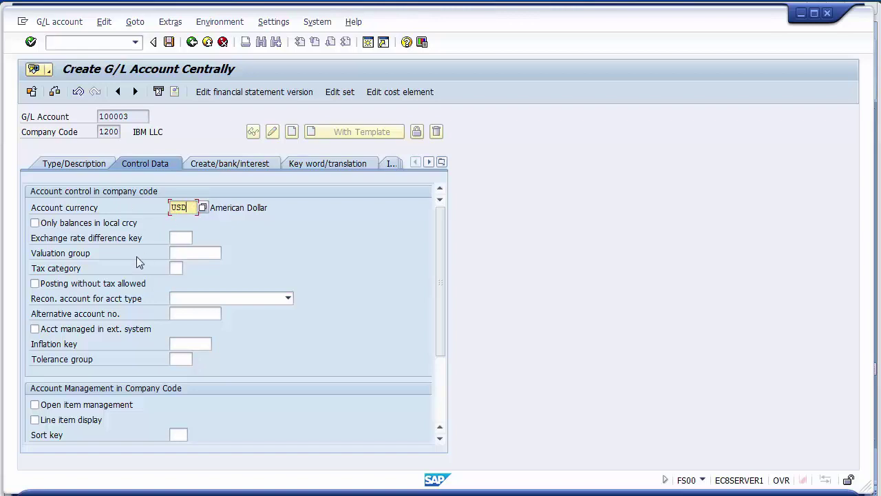
pyautogui.click(69, 273)
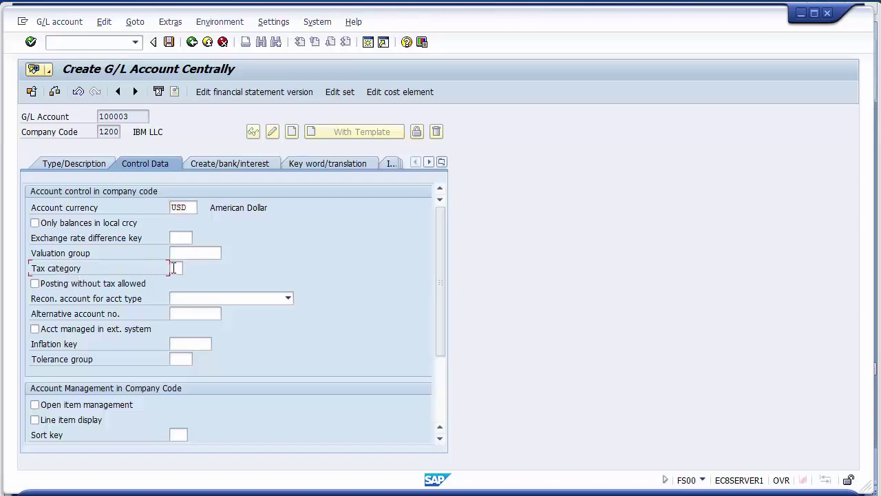
pyautogui.click(174, 267)
pyautogui.click(188, 268)
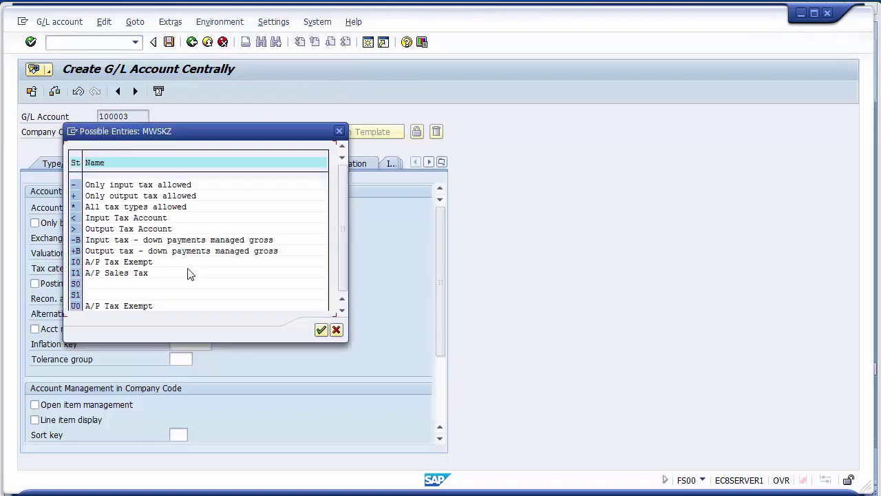
pyautogui.click(106, 206)
pyautogui.click(74, 208)
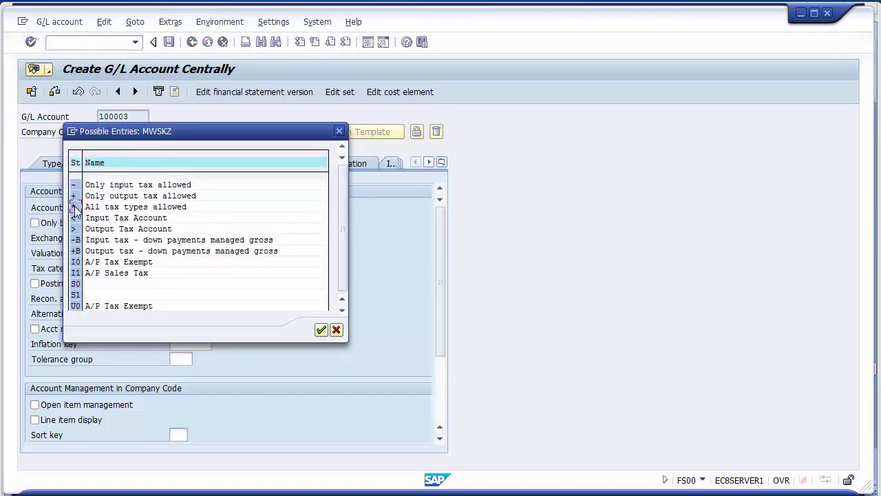
pyautogui.doubleClick(74, 208)
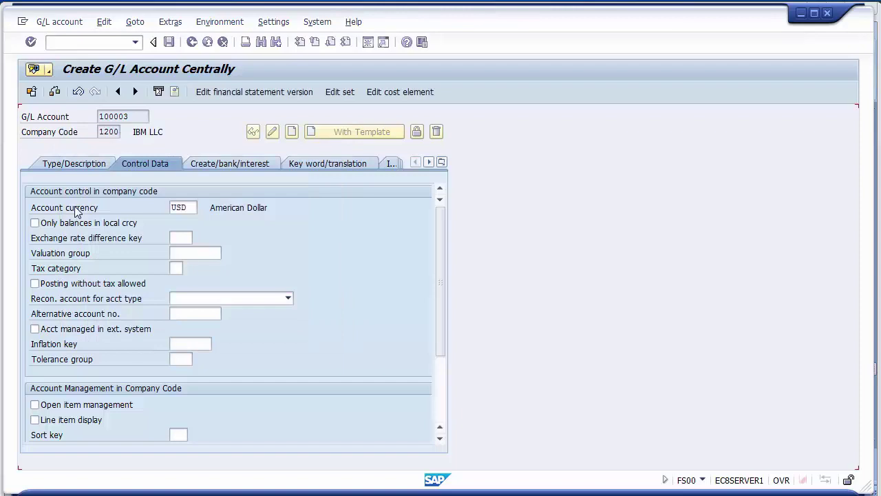
pyautogui.click(51, 290)
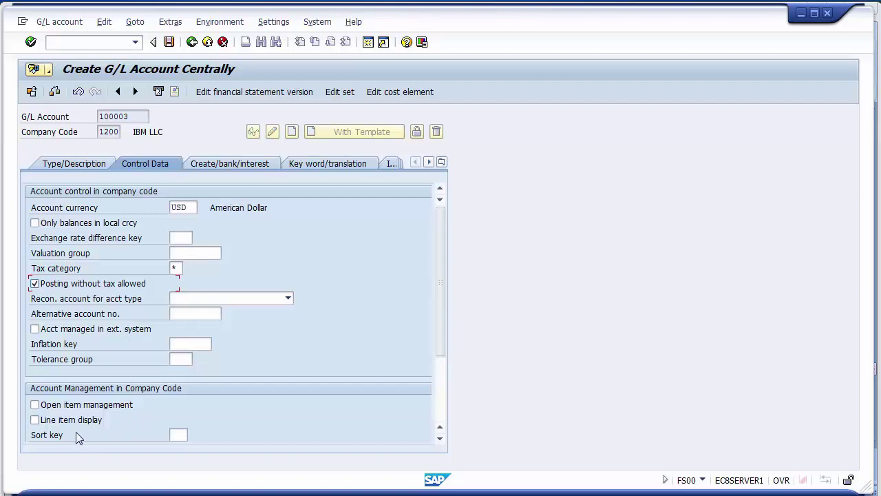
# - Enable line item display and make 100003 a Customers reconciliation account
pyautogui.click(53, 420)
pyautogui.click(68, 303)
pyautogui.click(287, 297)
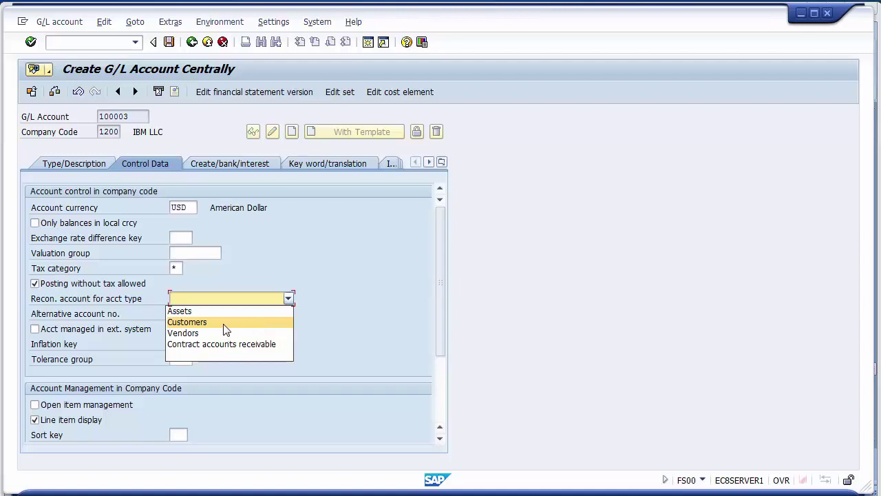
pyautogui.click(187, 322)
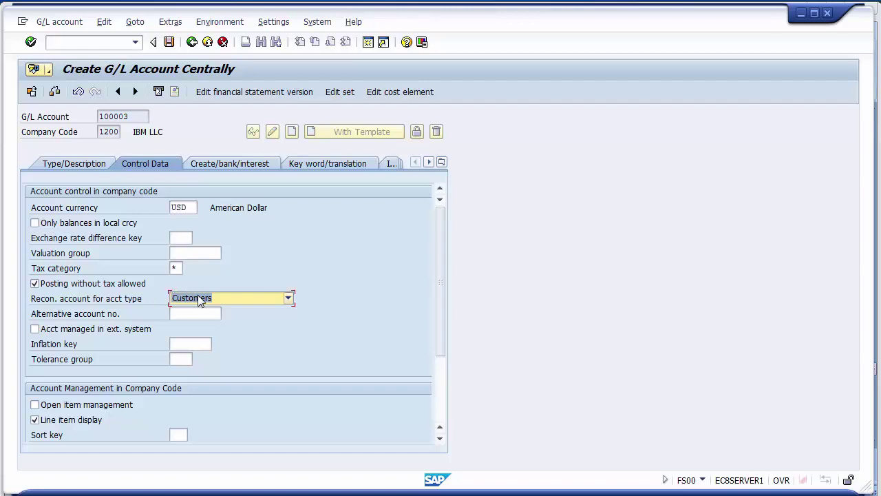
pyautogui.click(225, 163)
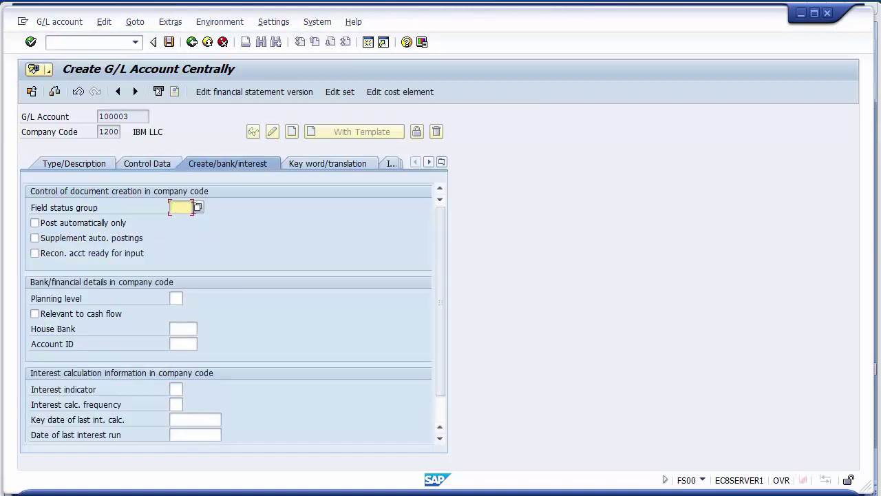
# - Set the field status group to G067 Reconciliation accounts
pyautogui.click(198, 207)
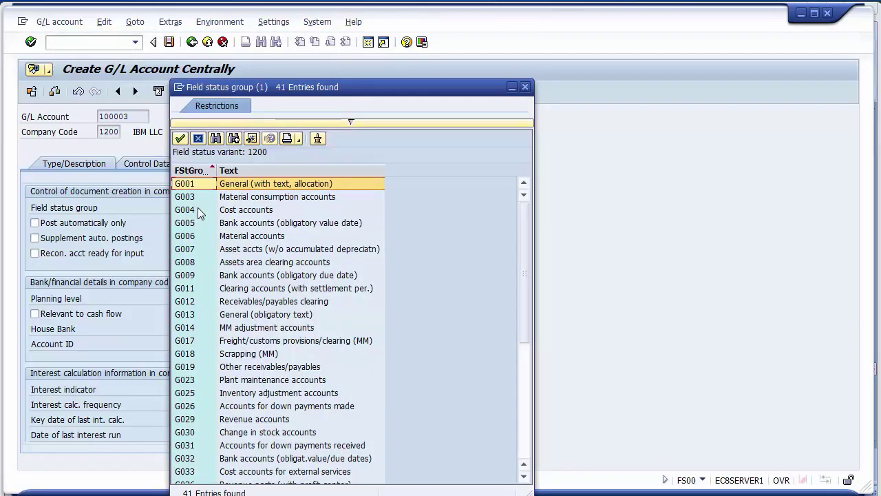
pyautogui.scroll(-6, 197, 207)
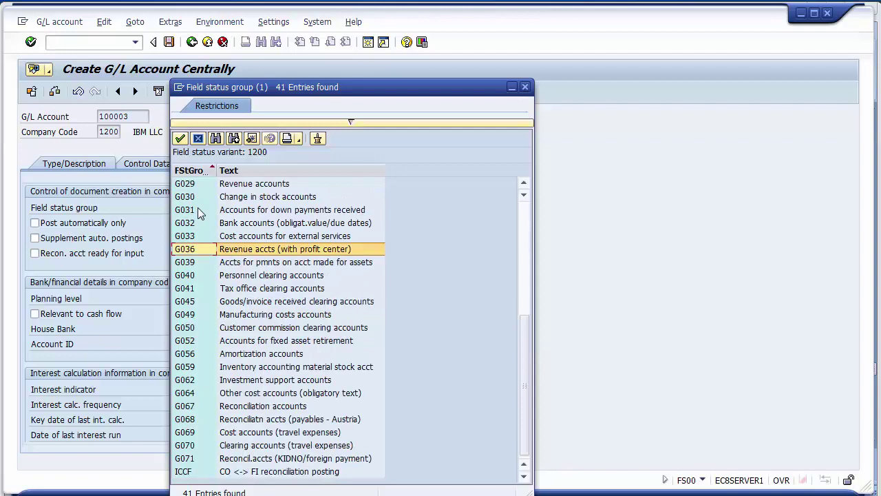
pyautogui.click(260, 409)
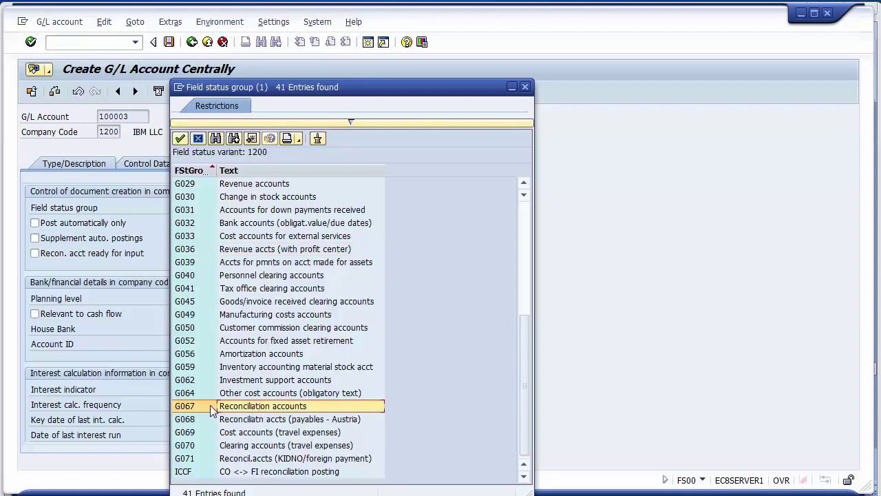
pyautogui.click(187, 409)
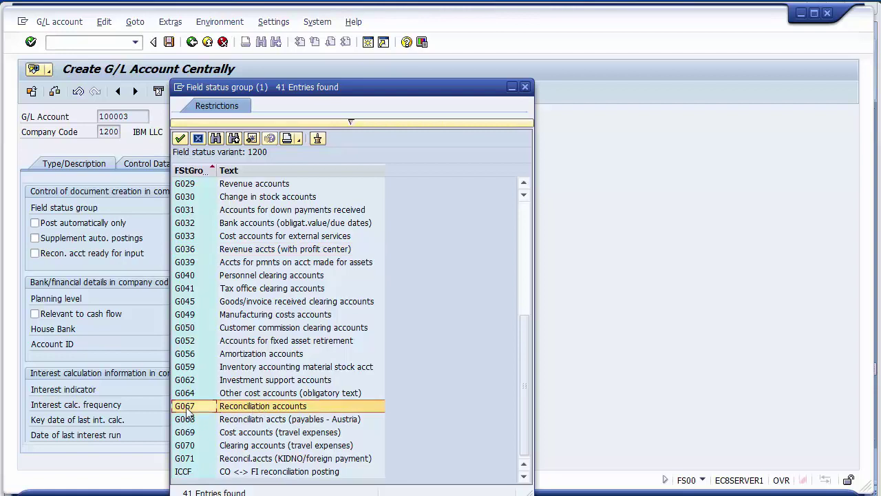
pyautogui.doubleClick(187, 409)
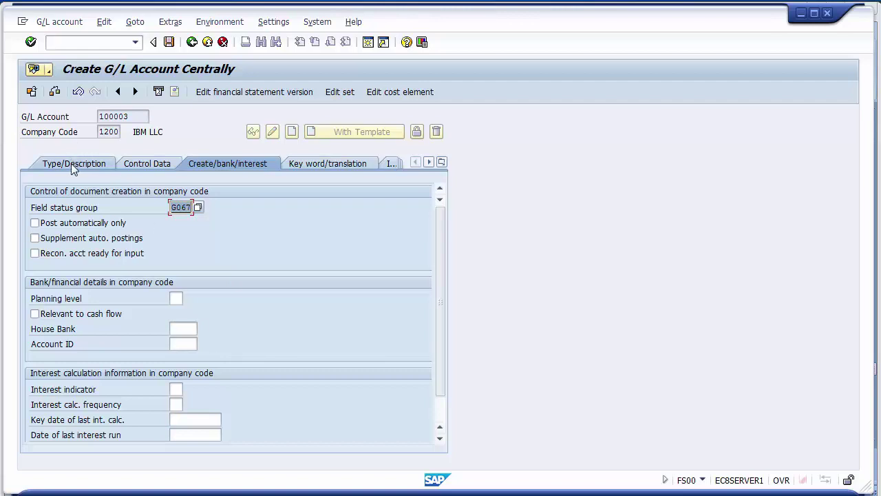
# - Review the Control Data and Type/Description tabs, checking the Service Customers long text
pyautogui.click(145, 165)
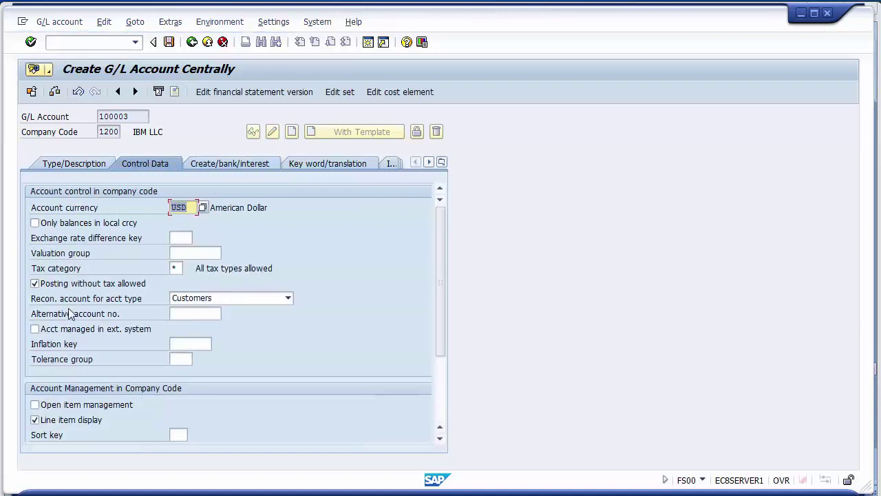
pyautogui.click(60, 168)
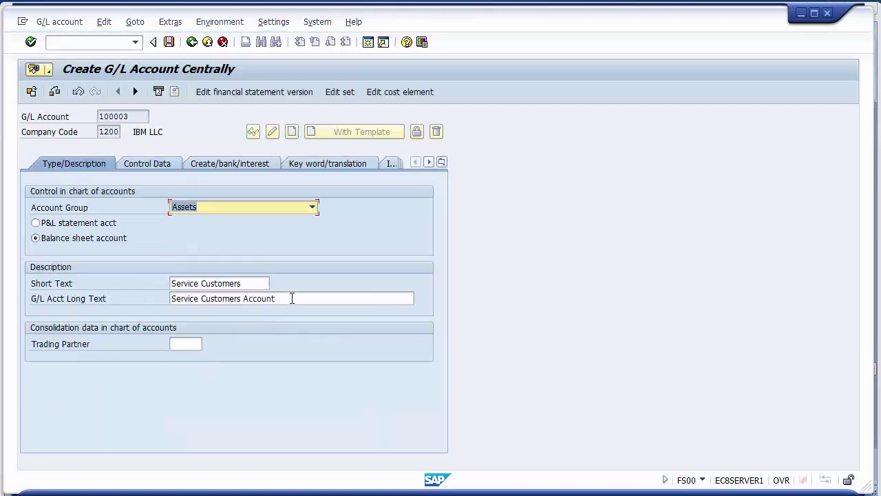
pyautogui.moveTo(291, 299); pyautogui.dragTo(170, 300)
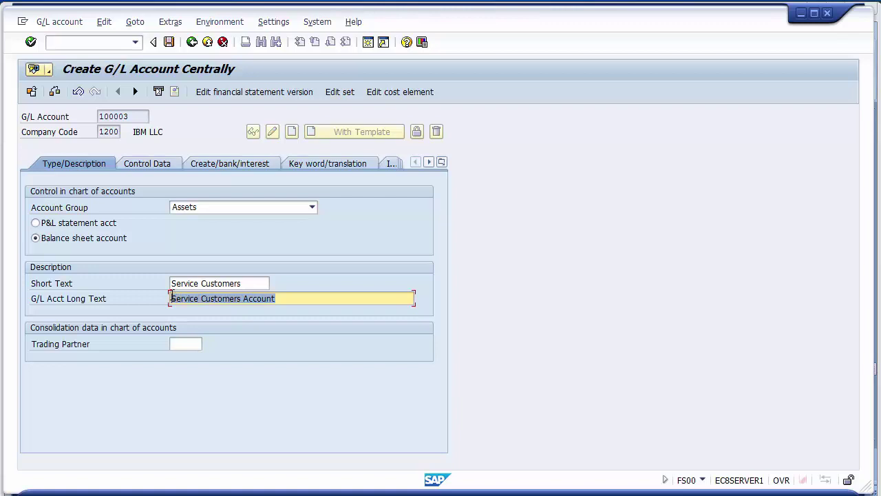
pyautogui.click(171, 300)
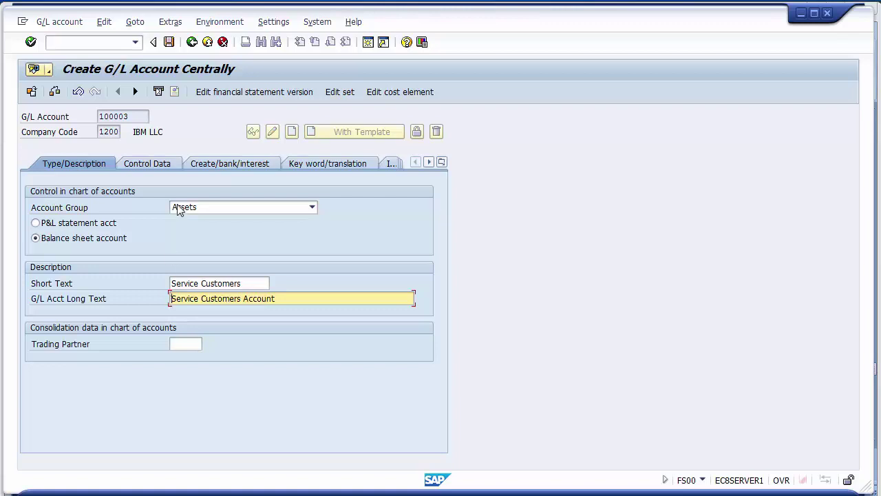
# - Save account 100003, continuing past the sort-indicator warning
pyautogui.click(170, 42)
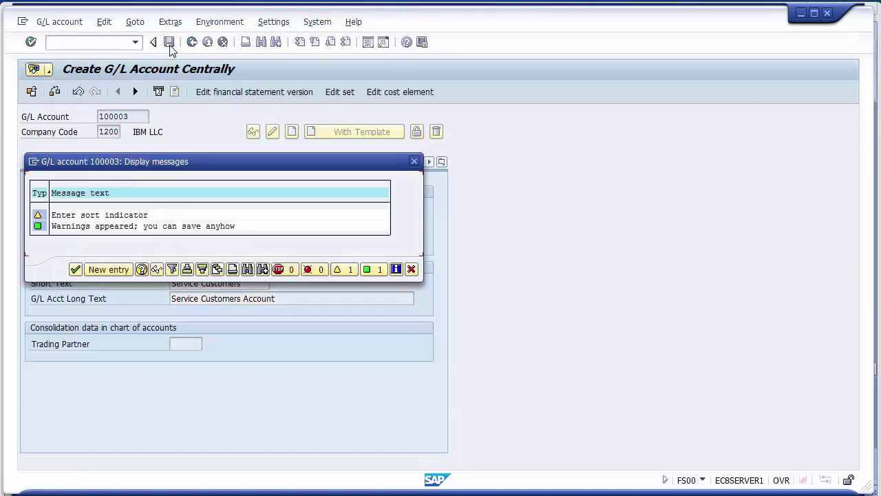
pyautogui.click(76, 269)
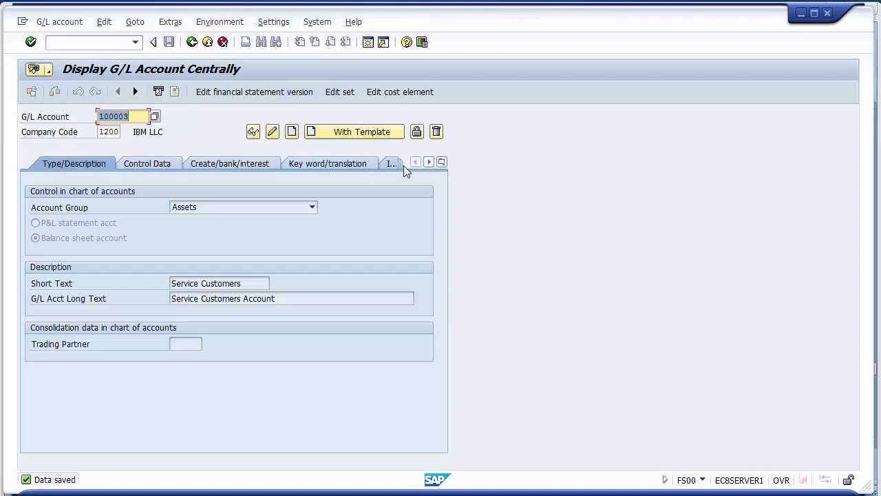
# - Review Information (CoCd) details (created 08.11.2014, chart of accounts 1000), then open change documents
pyautogui.click(442, 163)
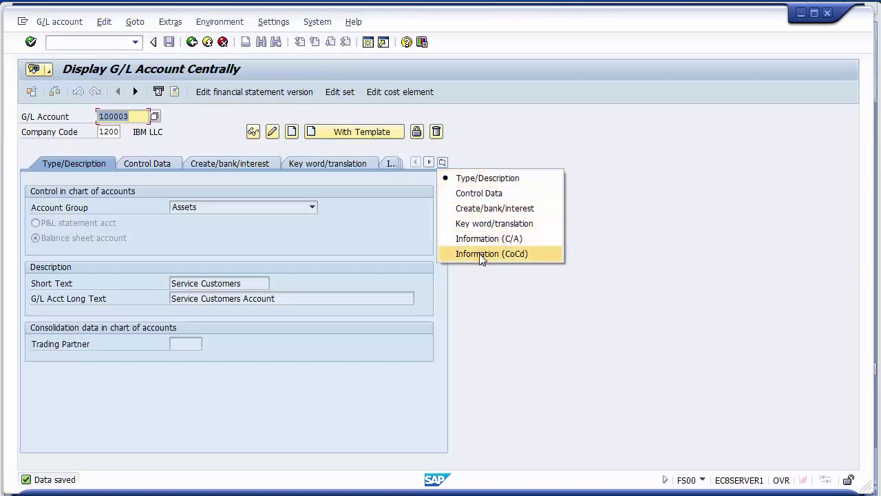
pyautogui.click(359, 194)
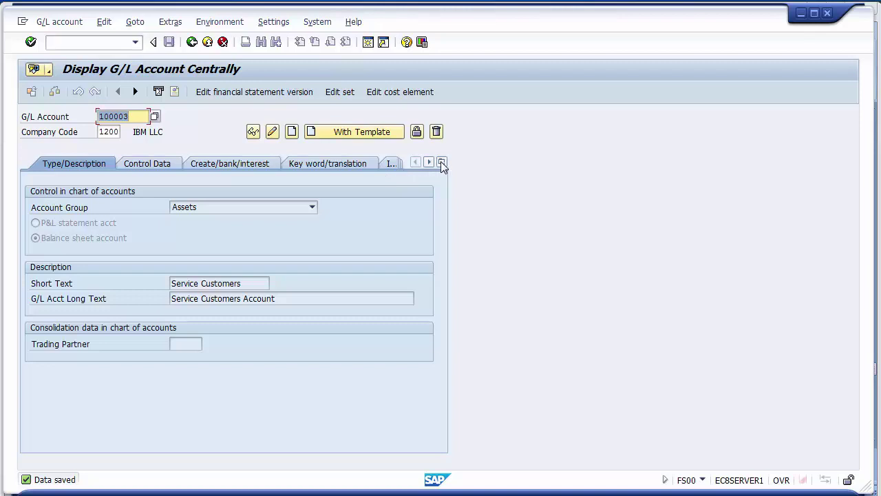
pyautogui.click(442, 162)
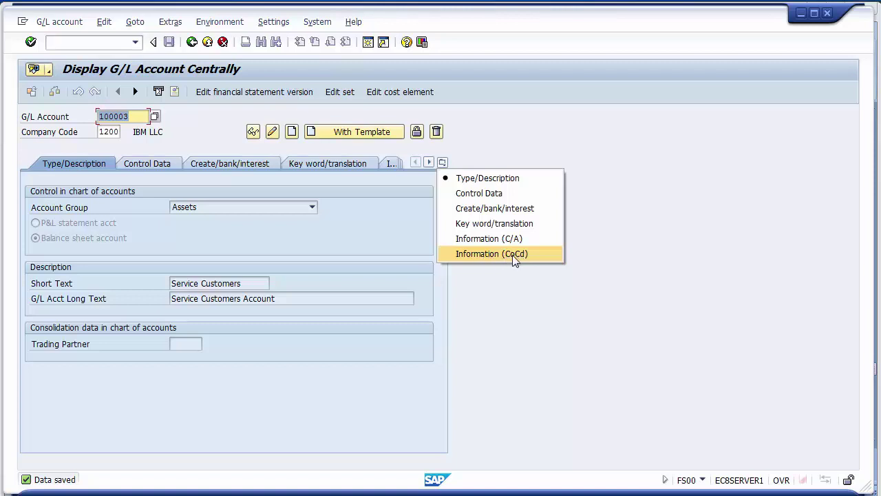
pyautogui.click(497, 254)
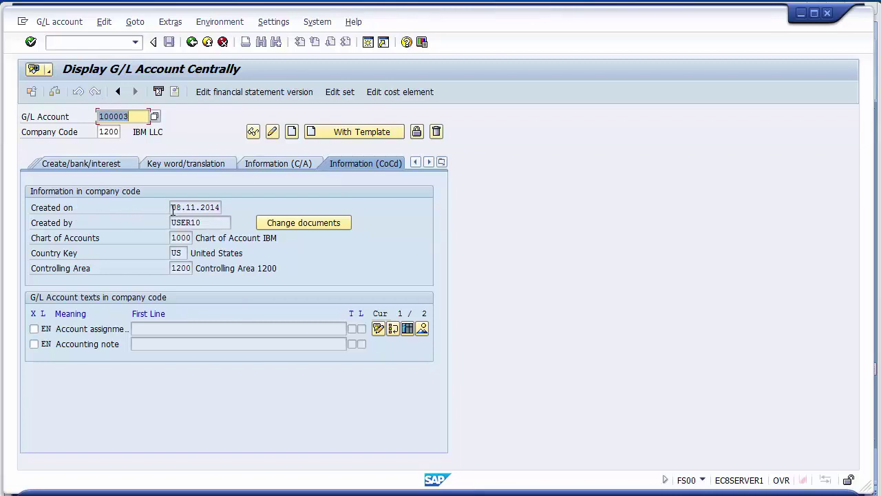
pyautogui.moveTo(172, 209); pyautogui.dragTo(172, 253)
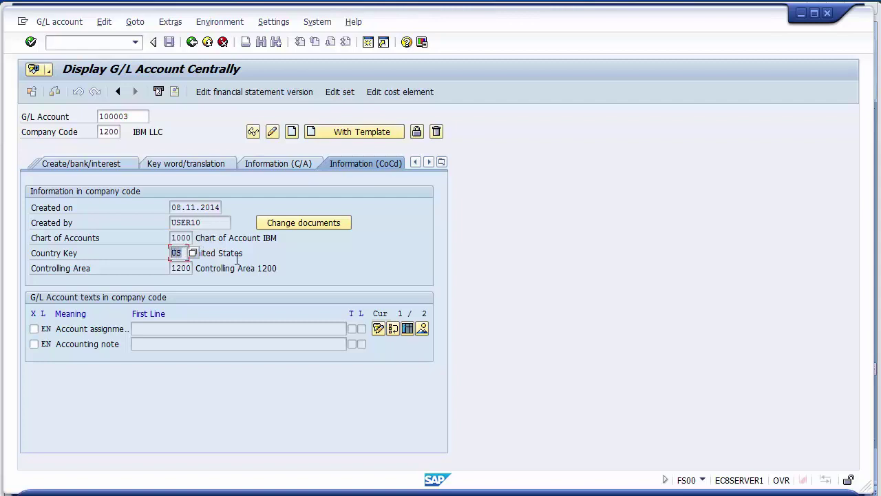
pyautogui.click(187, 237)
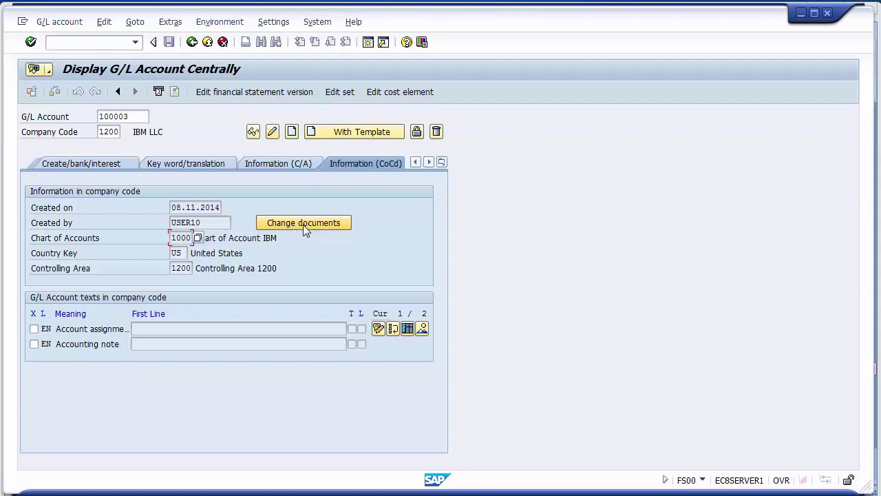
pyautogui.click(303, 224)
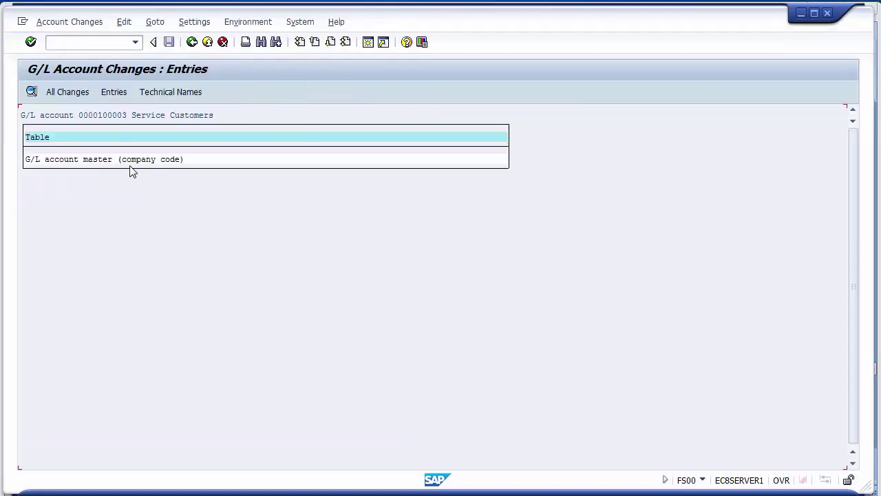
# - Inspect the company-code master change entry, then return to the account display
pyautogui.doubleClick(135, 161)
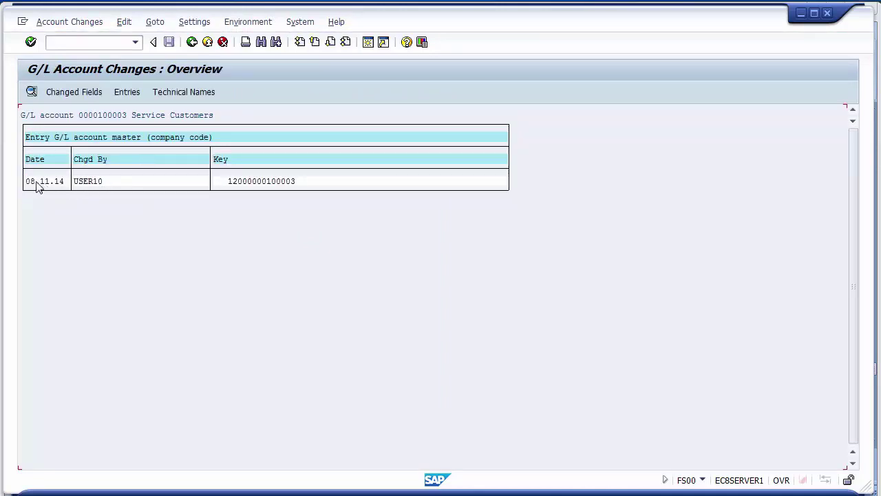
pyautogui.click(89, 184)
pyautogui.click(192, 45)
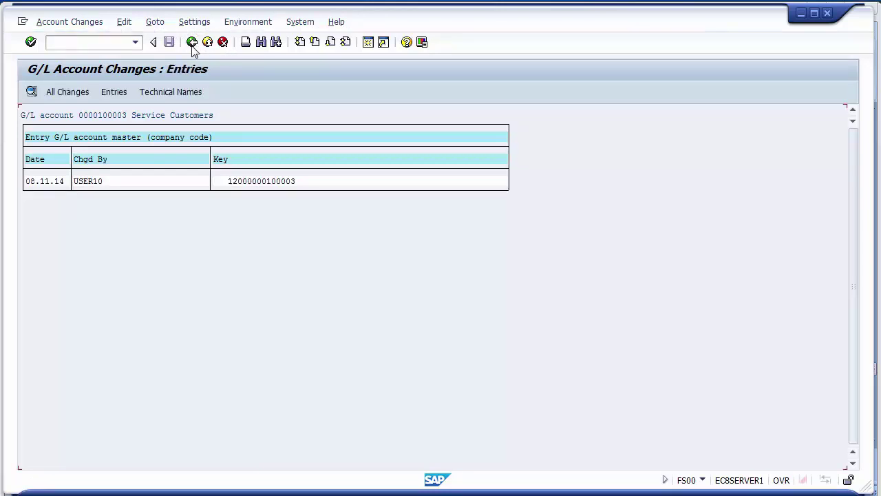
pyautogui.click(192, 45)
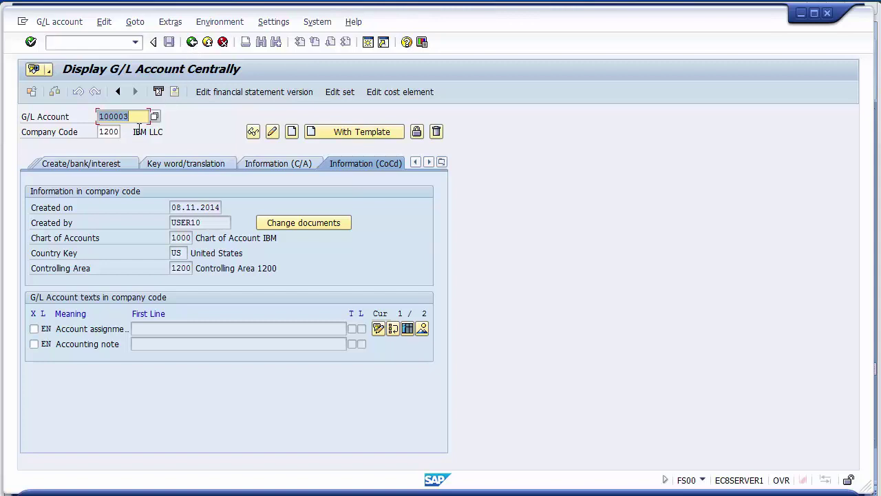
# - Change the account number to 100004 and copy it from reference account 100003 in company code 1200
pyautogui.click(135, 118)
pyautogui.press('BackSpace')
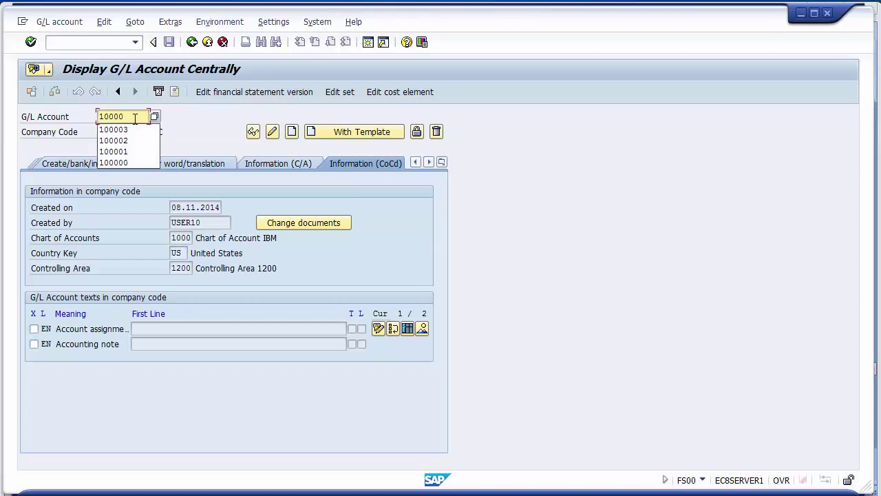
pyautogui.write('4')
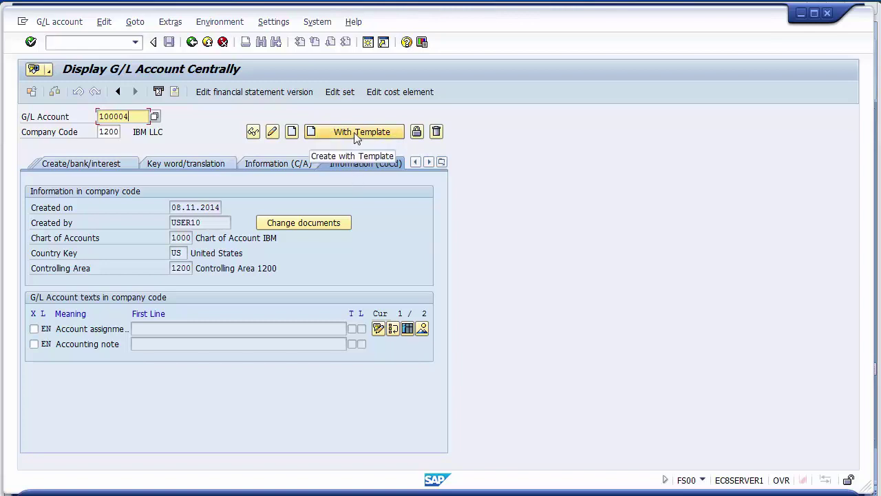
pyautogui.click(355, 134)
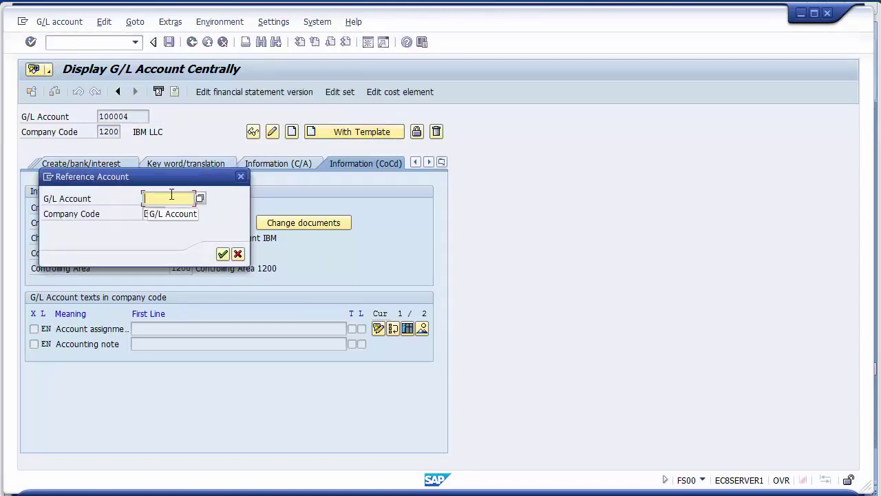
pyautogui.write('100003')
pyautogui.click(159, 214)
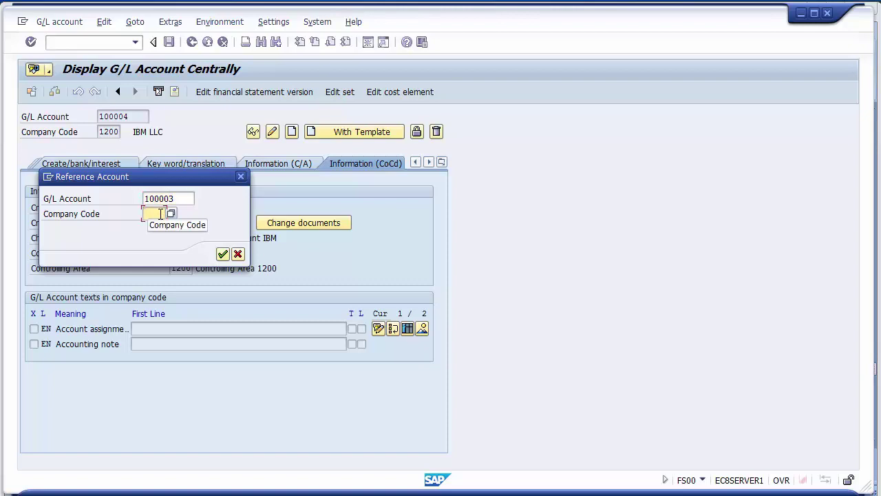
pyautogui.write('1200')
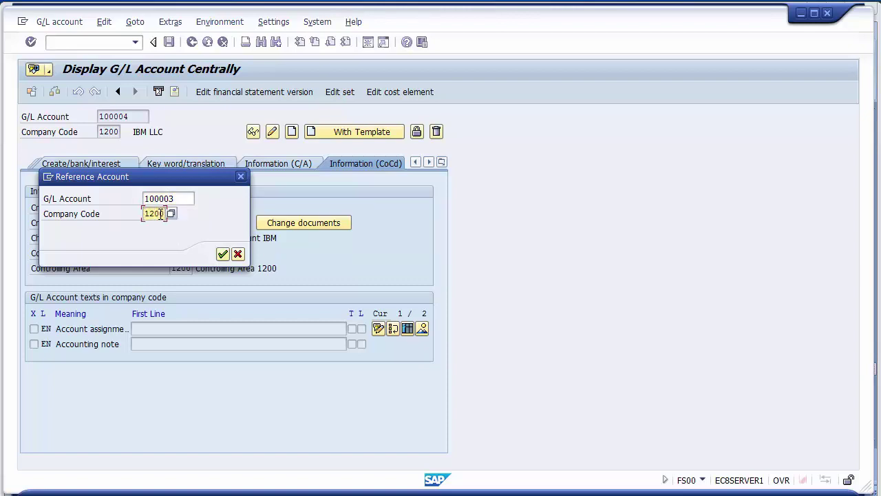
pyautogui.click(222, 254)
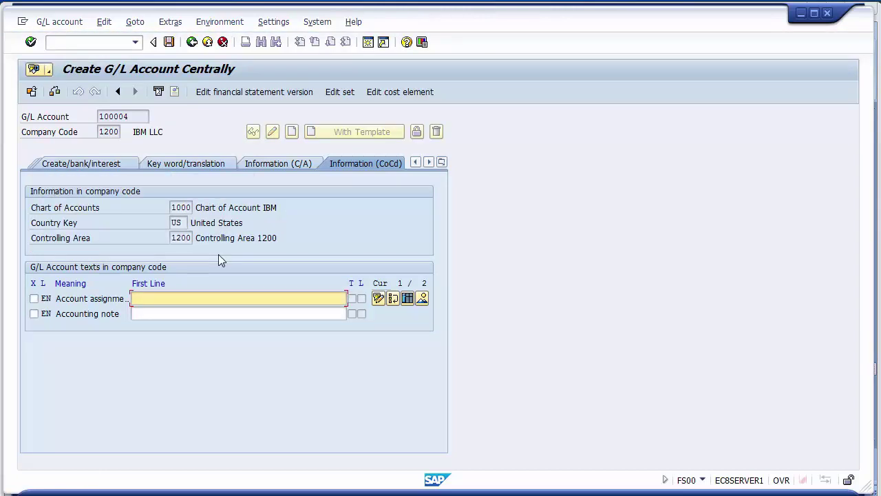
# - Change account 100004's short text from Service Customers to 'Finance Customers'
pyautogui.click(78, 165)
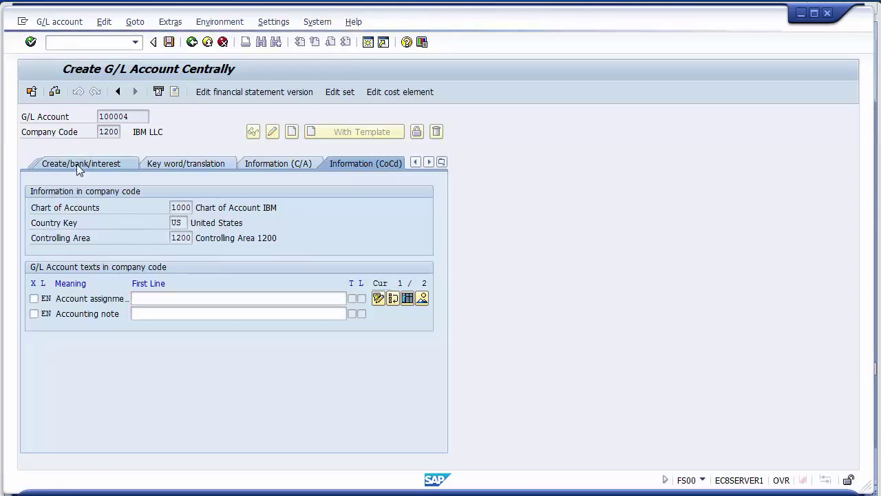
pyautogui.click(54, 165)
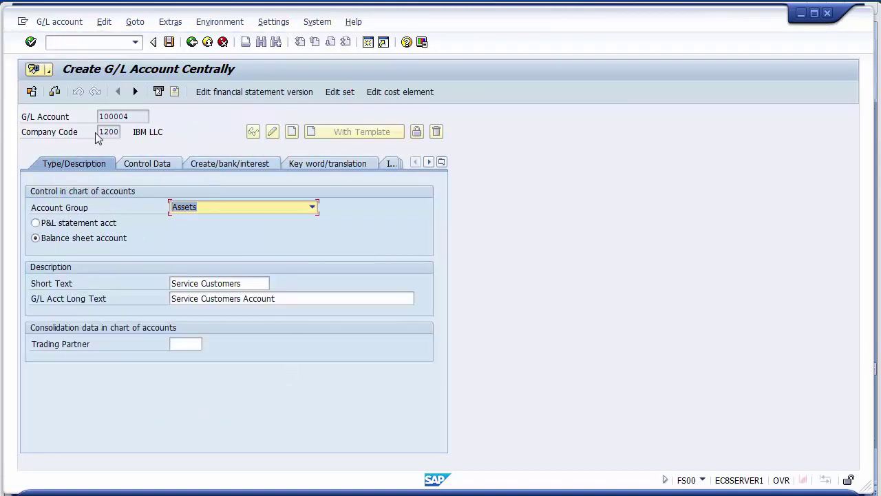
pyautogui.moveTo(135, 116); pyautogui.dragTo(97, 117)
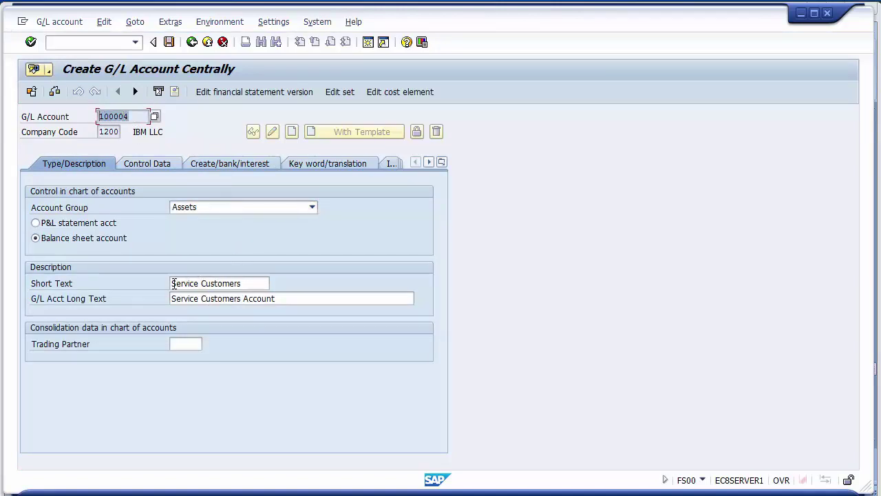
pyautogui.click(175, 284)
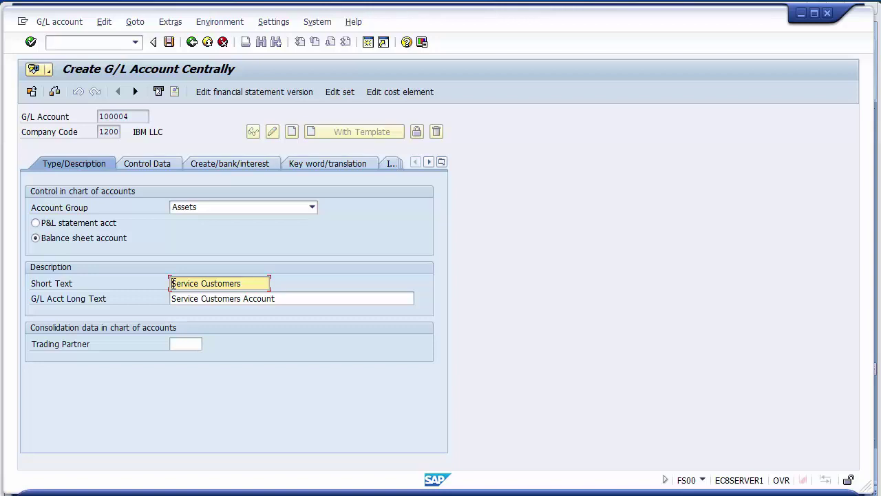
pyautogui.press('Insert')
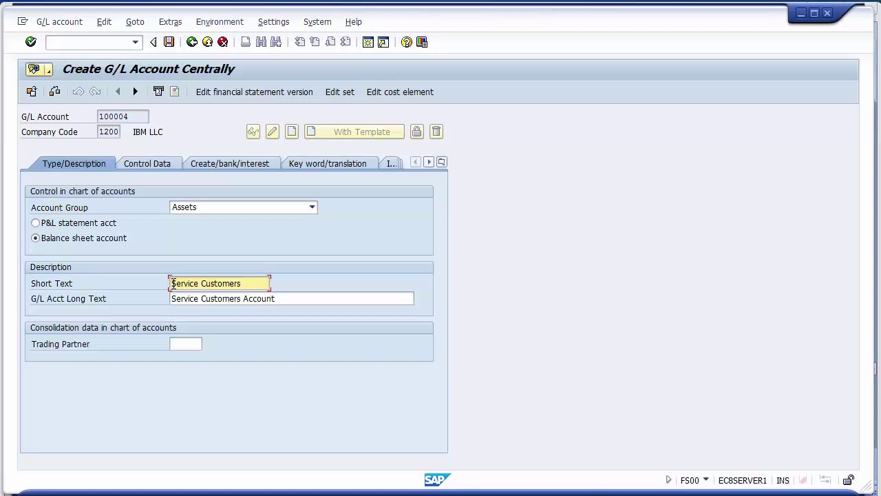
pyautogui.write('Fin')
pyautogui.press('Delete')
pyautogui.press('Delete')
pyautogui.press('Delete')
pyautogui.press('Delete')
pyautogui.press('Delete')
pyautogui.press('Delete')
pyautogui.press('Delete')
pyautogui.write('ance')
# - Change the long text to 'Finance Customers Account' and bring up the control data
pyautogui.click(173, 298)
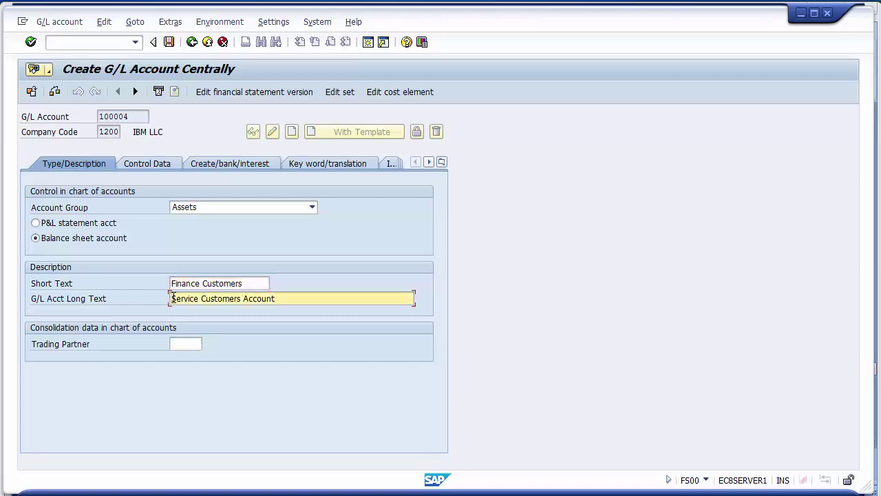
pyautogui.press('Insert')
pyautogui.write('Finance')
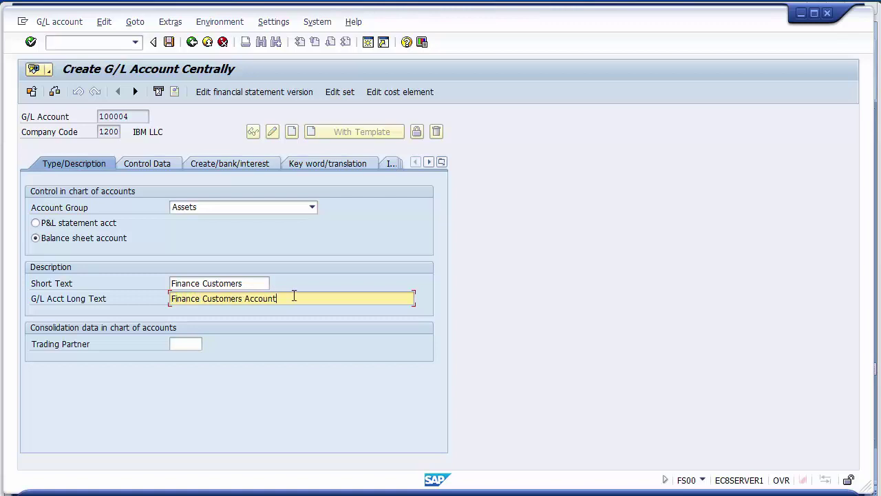
pyautogui.click(147, 165)
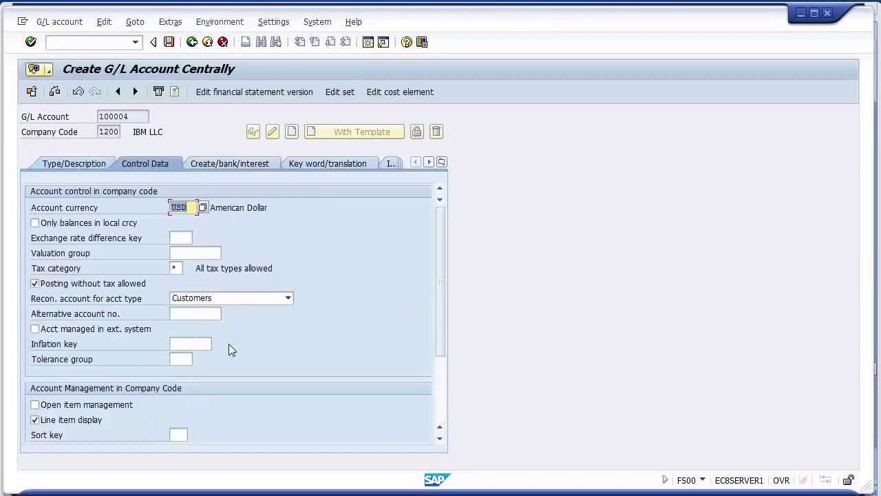
# - Save G/L account 100004, continuing past the sort indicator warning
pyautogui.click(228, 163)
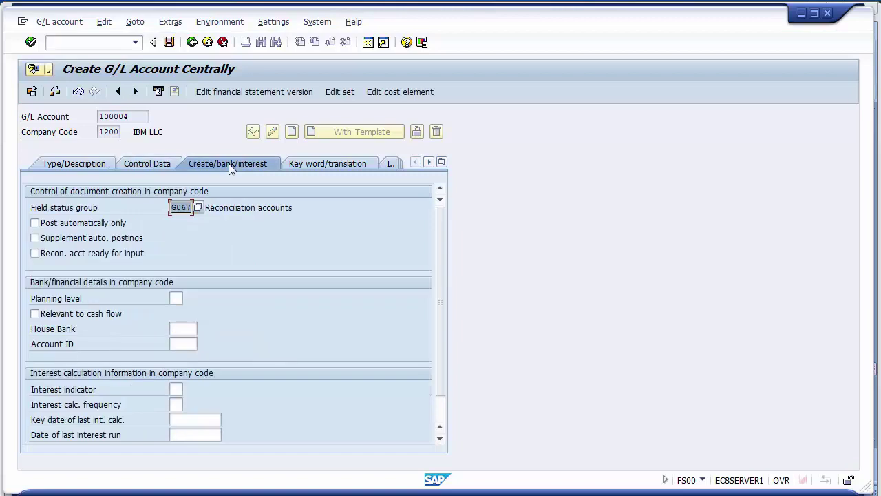
pyautogui.click(170, 43)
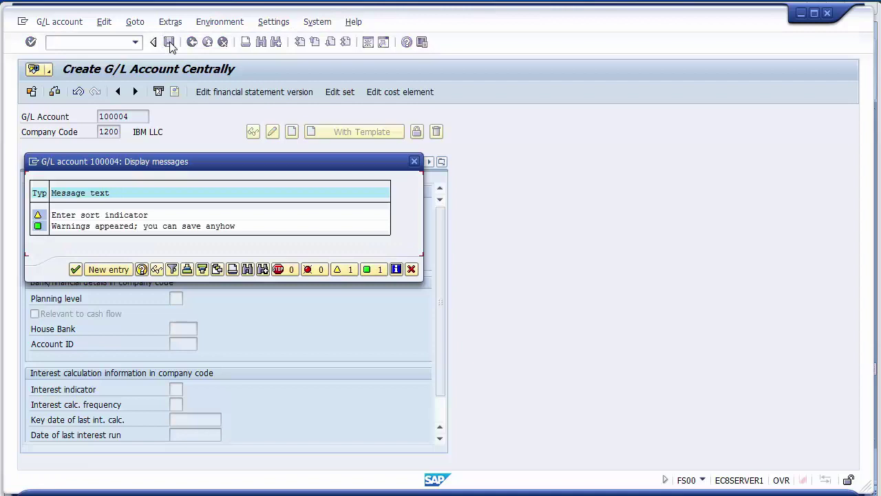
pyautogui.click(76, 269)
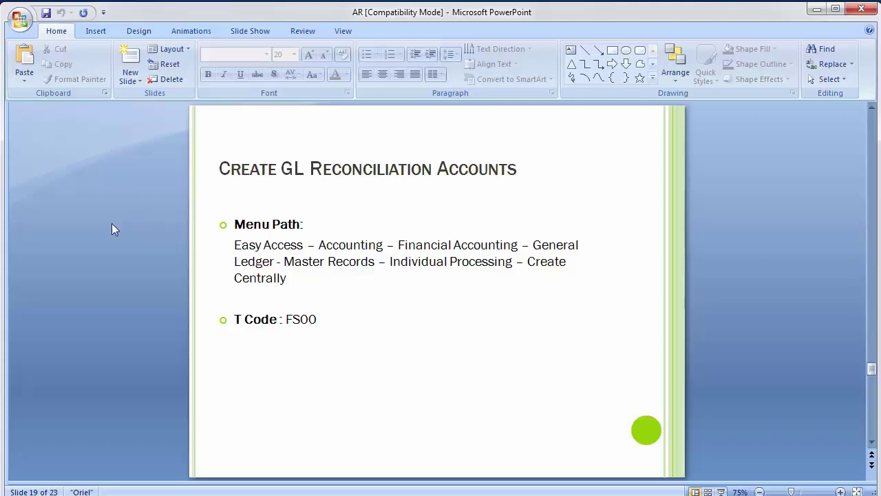
# - Review slide 20's table of GL master records for AR, then return to the SAP account window
pyautogui.scroll(-1, 111, 223)
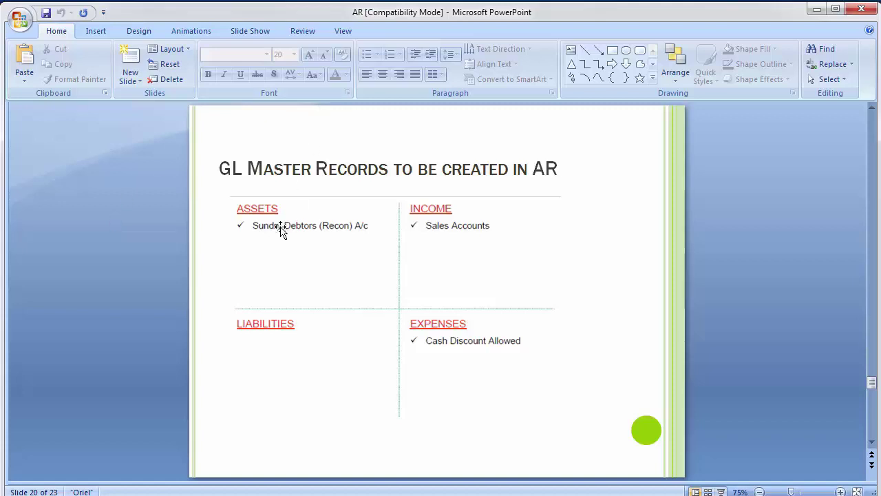
pyautogui.click(427, 225)
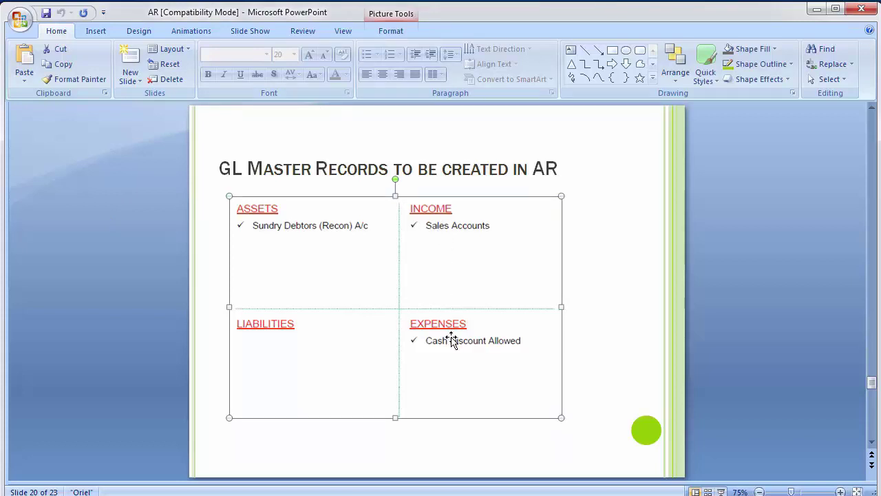
pyautogui.click(80, 236)
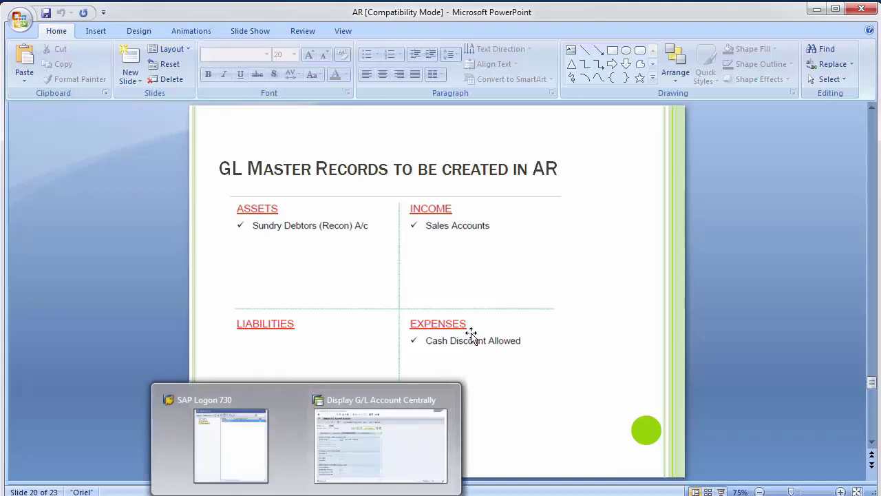
pyautogui.click(448, 347)
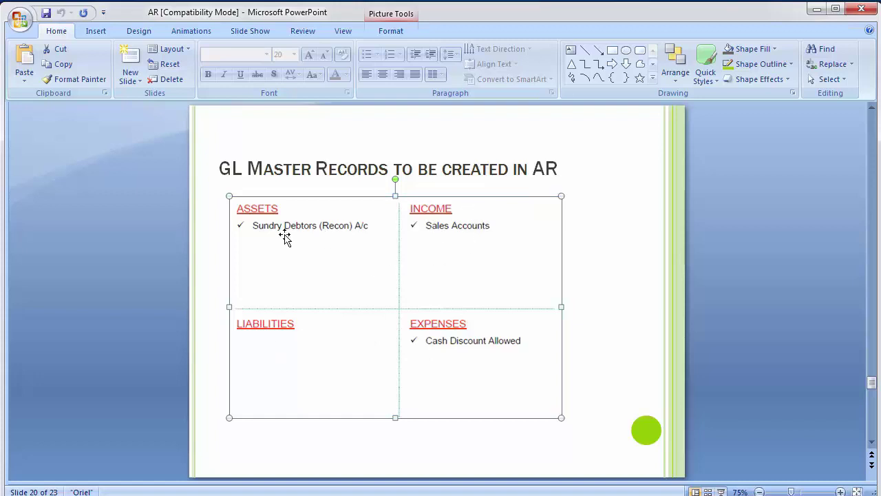
pyautogui.click(288, 463)
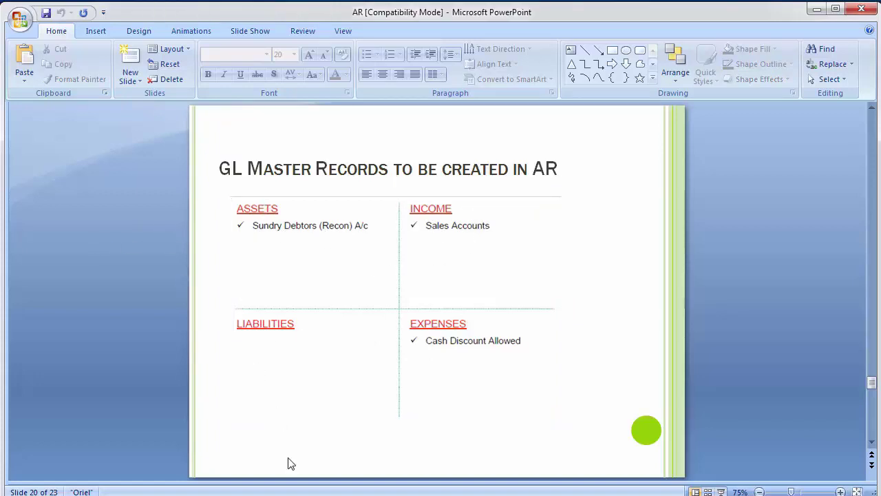
pyautogui.moveTo(306, 490)
pyautogui.click(354, 447)
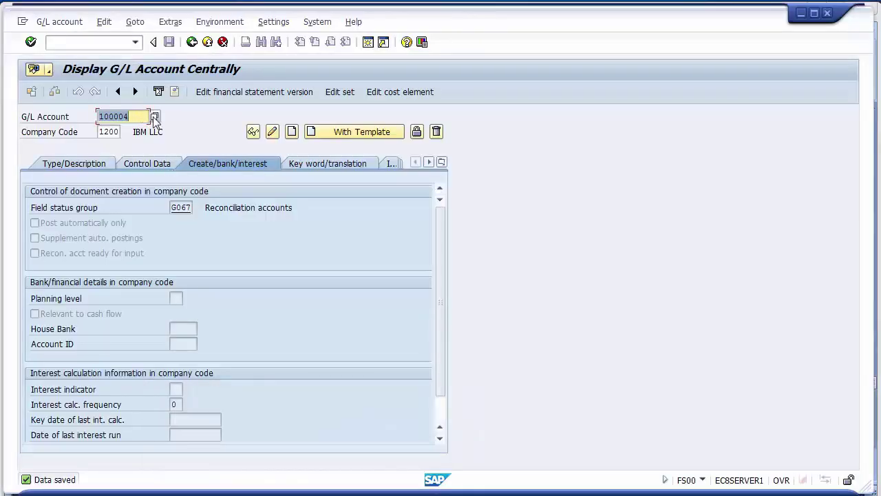
# - List the chart's 11 G/L accounts, noting the Sales, Finance Customers and Cash Discount rows, then close without choosing
pyautogui.click(154, 117)
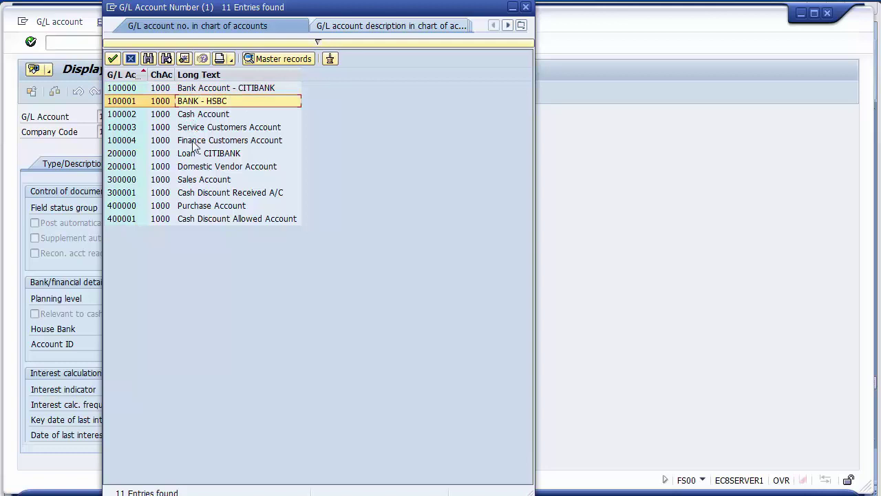
pyautogui.click(194, 181)
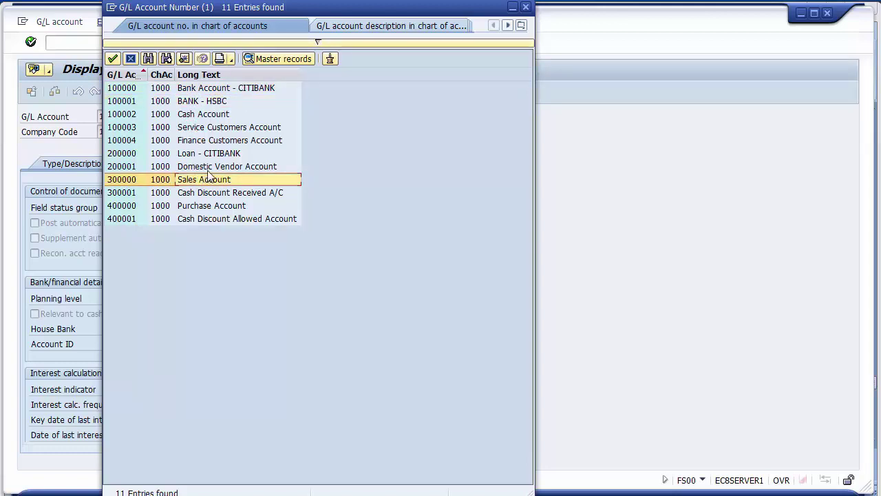
pyautogui.click(216, 128)
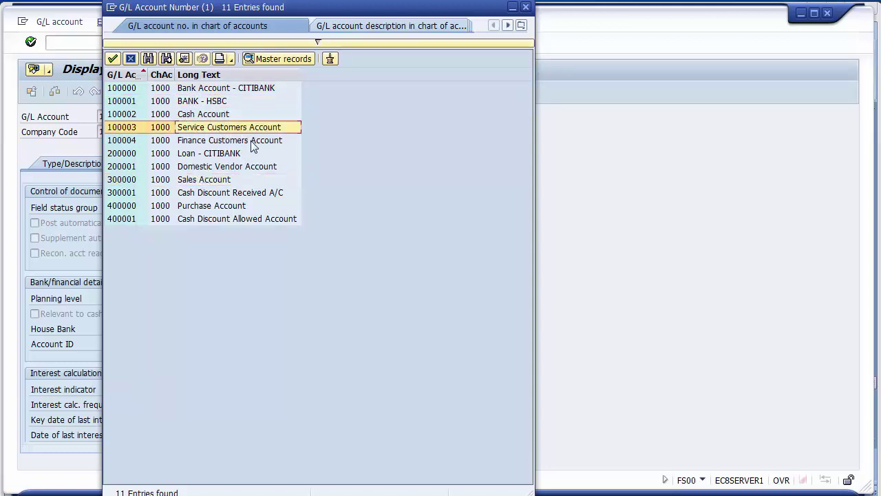
pyautogui.click(253, 141)
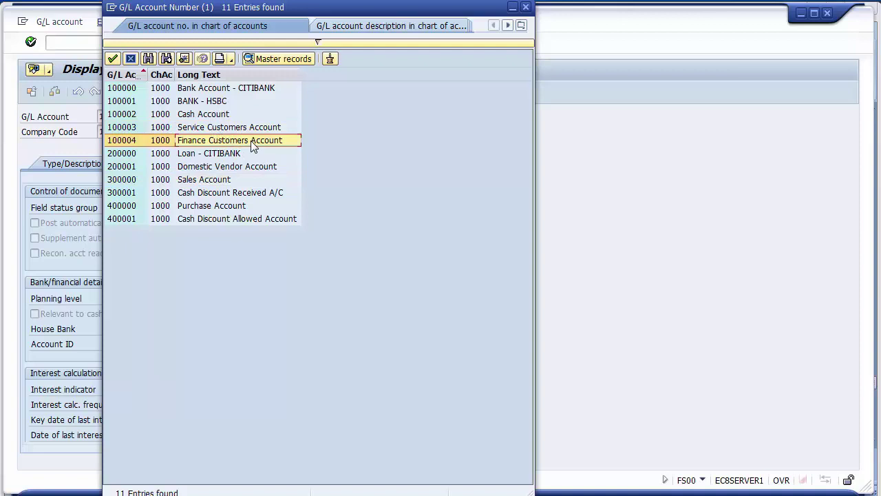
pyautogui.click(203, 220)
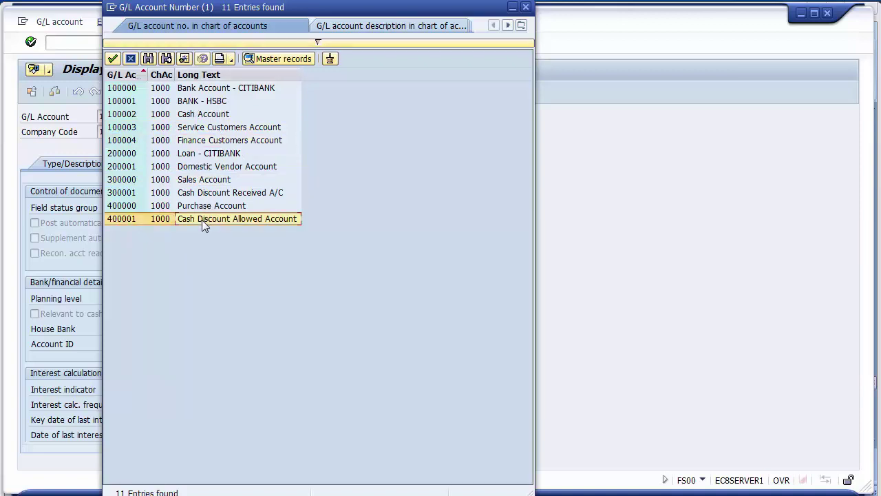
pyautogui.click(131, 59)
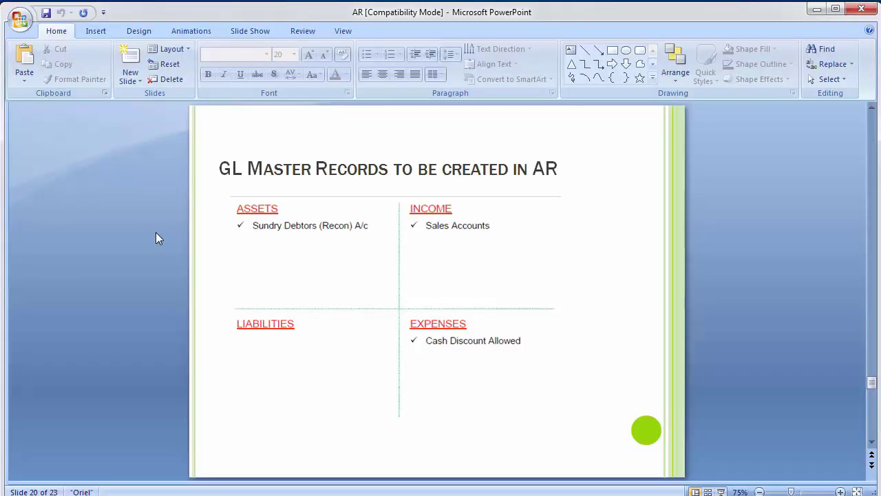
# - Review slide 21's menu path and T Codes FD01/FD02/FD03 for customer master records, then return to SAP
pyautogui.scroll(-1, 155, 238)
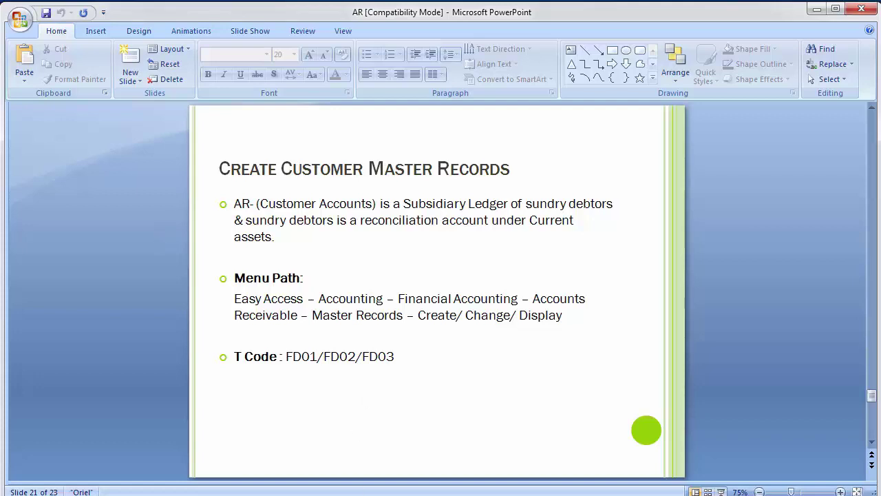
pyautogui.moveTo(348, 495)
pyautogui.moveTo(304, 495)
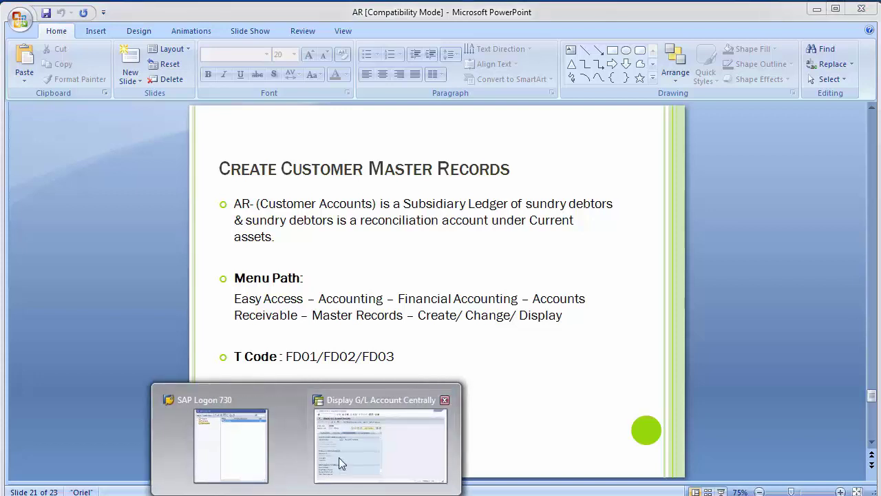
pyautogui.click(339, 457)
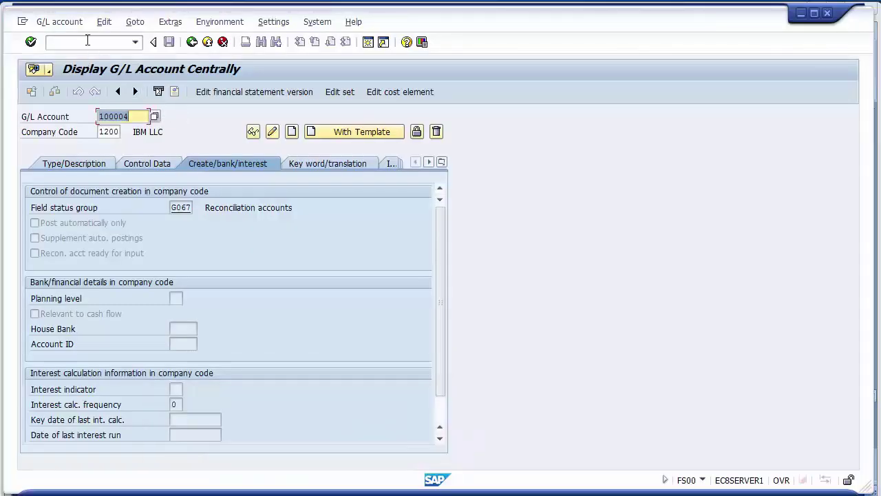
pyautogui.hotkey('alt', 'Tab')
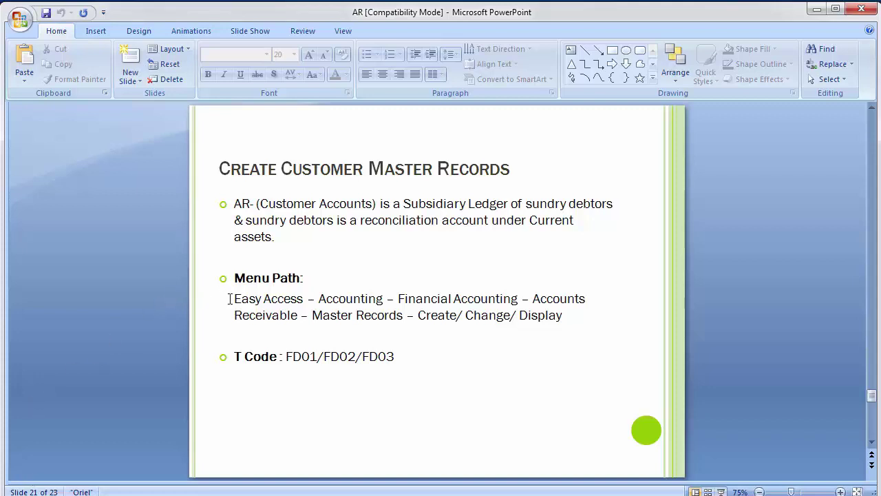
pyautogui.moveTo(232, 298); pyautogui.dragTo(478, 329)
pyautogui.moveTo(415, 355); pyautogui.dragTo(292, 362)
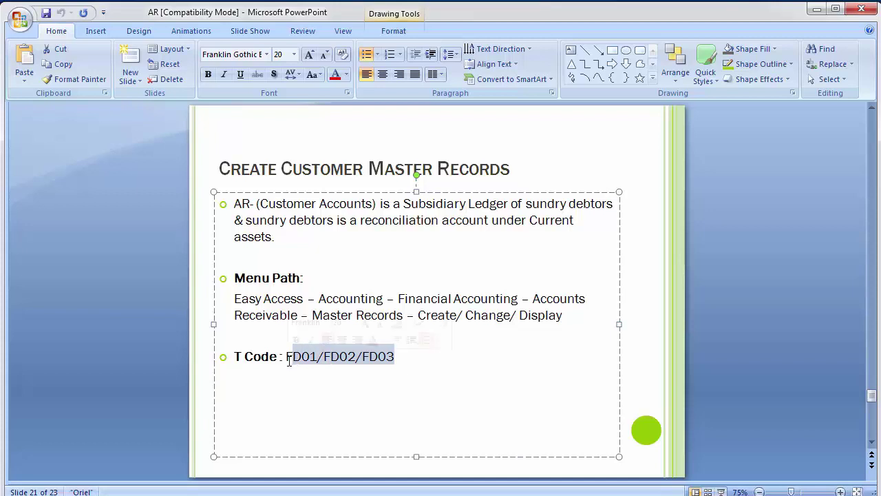
pyautogui.click(69, 273)
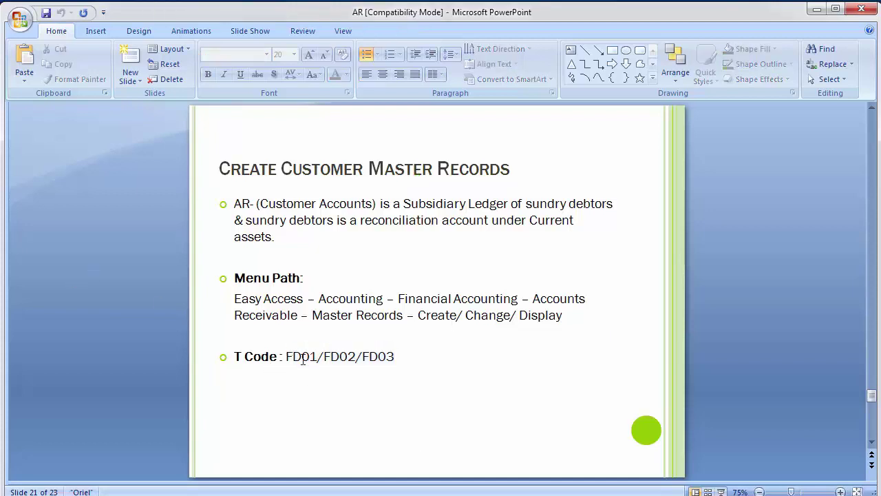
pyautogui.click(375, 443)
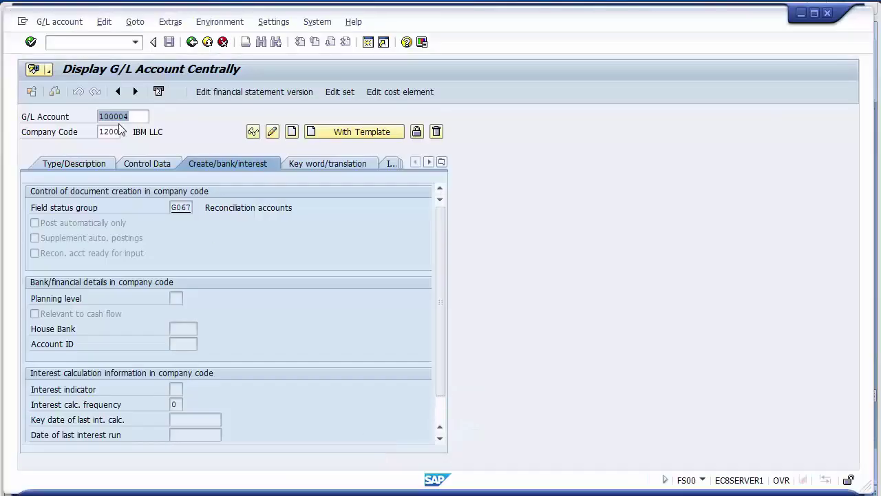
# - Run transaction FD01 to create a customer in company code 1200
pyautogui.click(57, 41)
pyautogui.write('/')
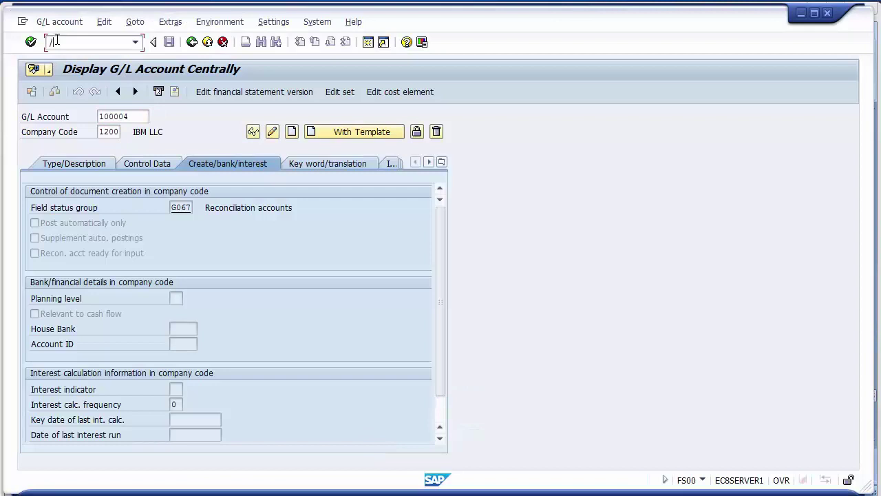
pyautogui.write('nfd01')
pyautogui.press('Return')
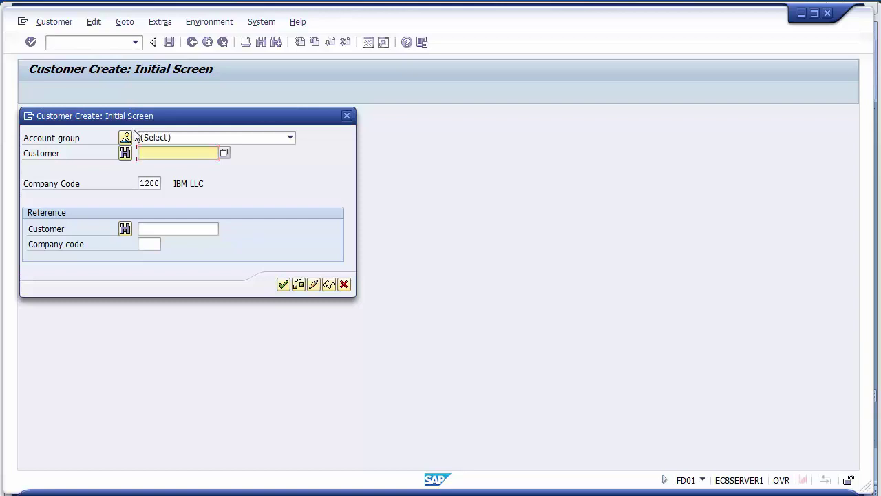
pyautogui.click(159, 184)
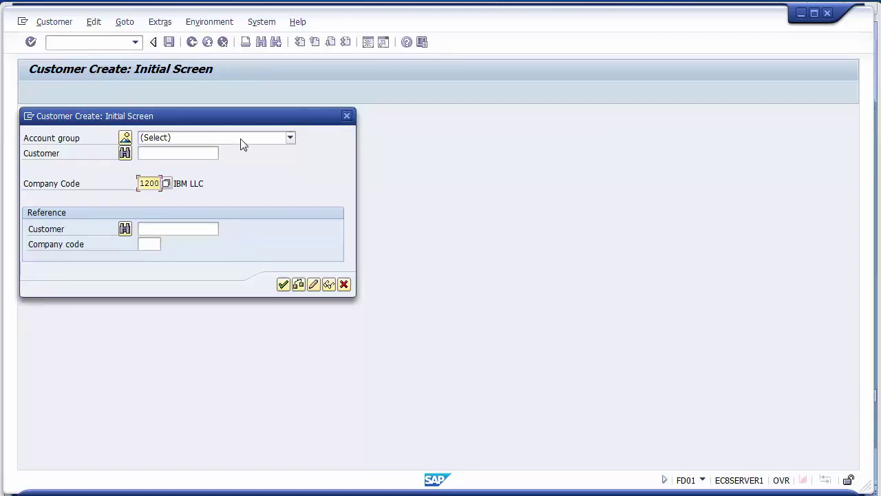
pyautogui.click(69, 142)
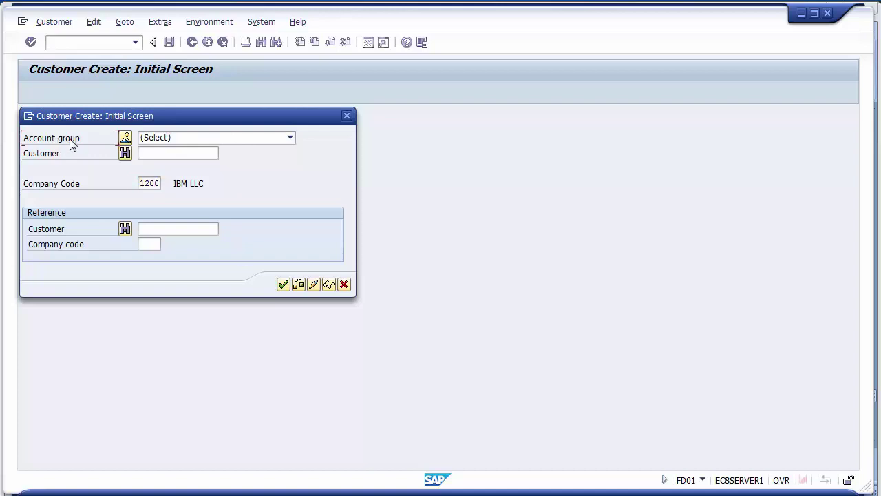
# - Choose account group Finance Customer Group 1200, leave Customer blank, and continue to general data
pyautogui.click(233, 138)
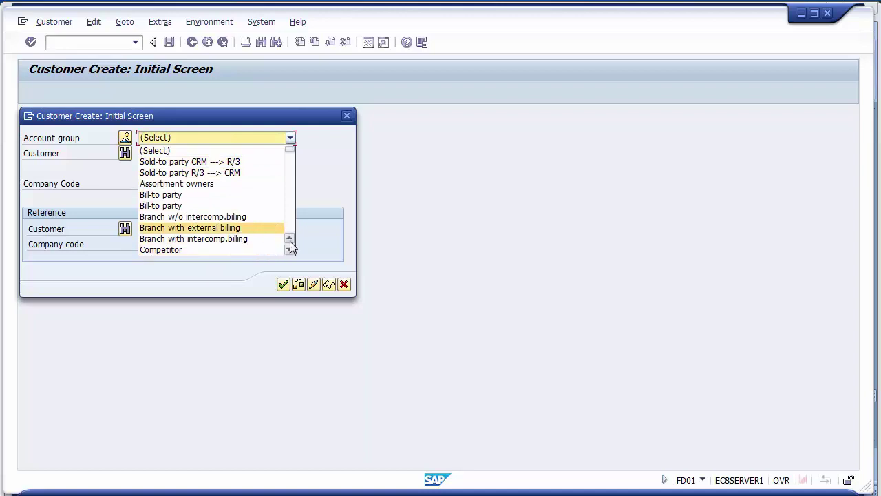
pyautogui.scroll(-8, 289, 251)
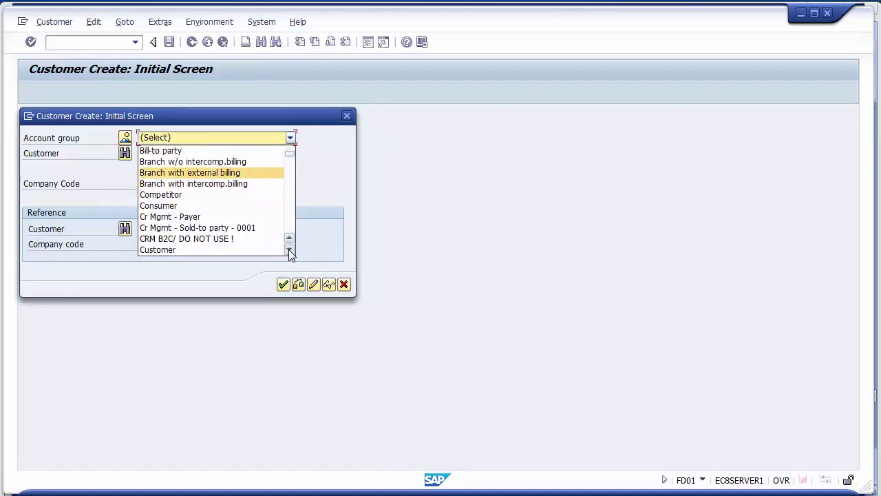
pyautogui.scroll(-9, 288, 249)
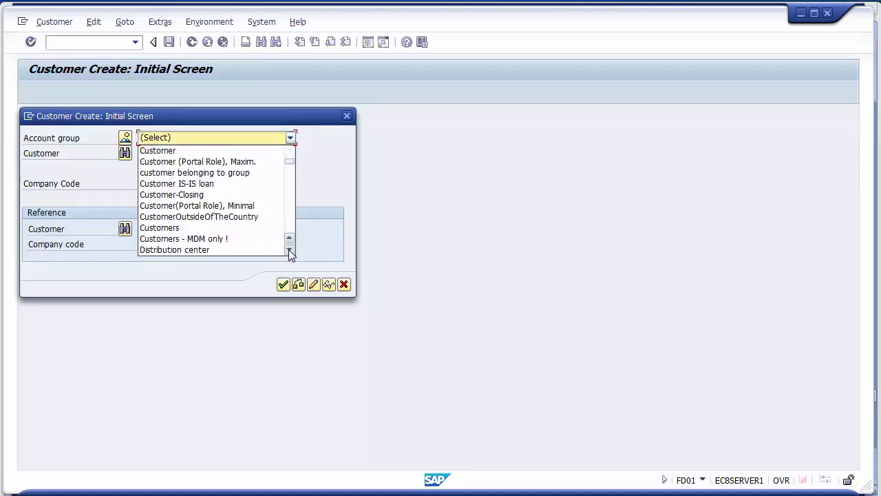
pyautogui.scroll(-3, 288, 249)
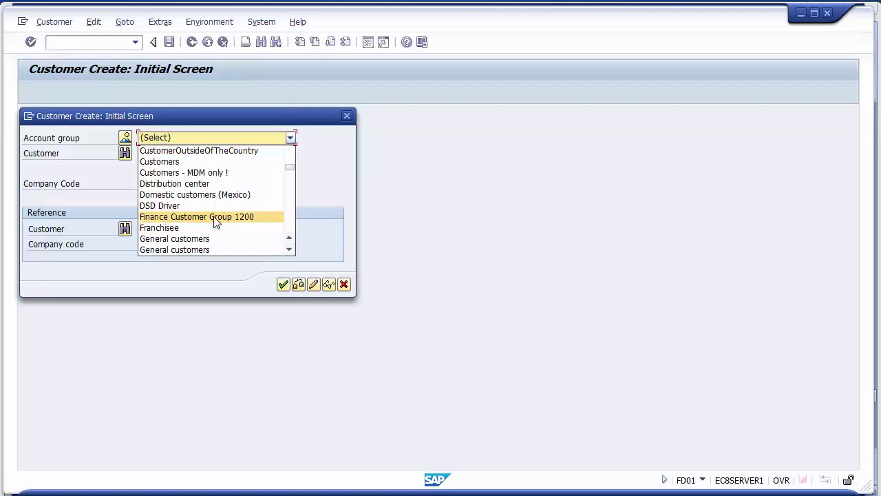
pyautogui.click(214, 217)
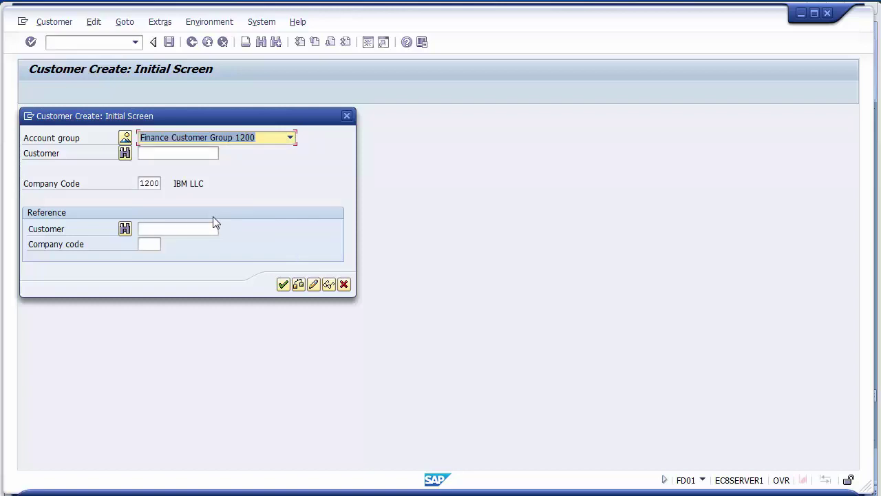
pyautogui.click(159, 153)
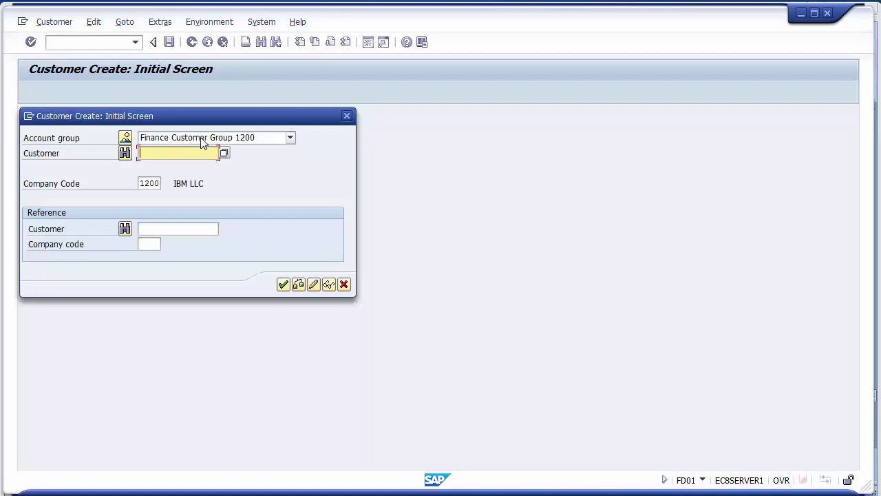
pyautogui.click(204, 142)
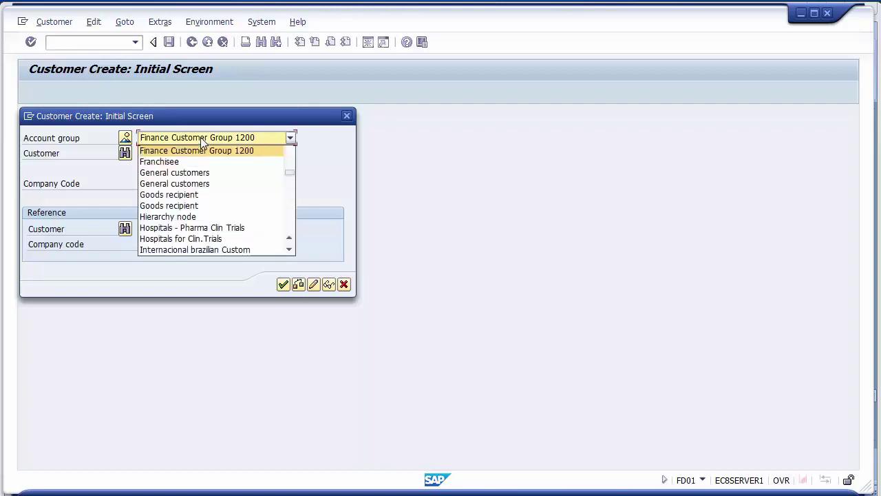
pyautogui.click(199, 150)
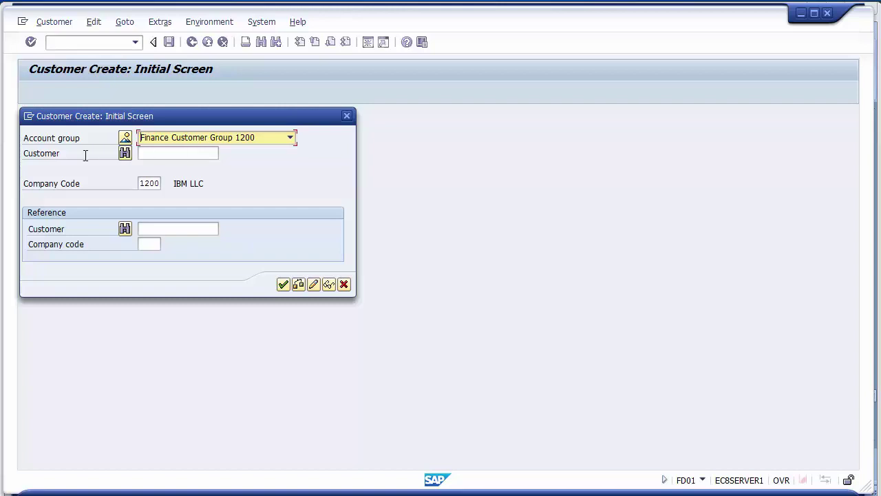
pyautogui.click(54, 156)
pyautogui.click(157, 154)
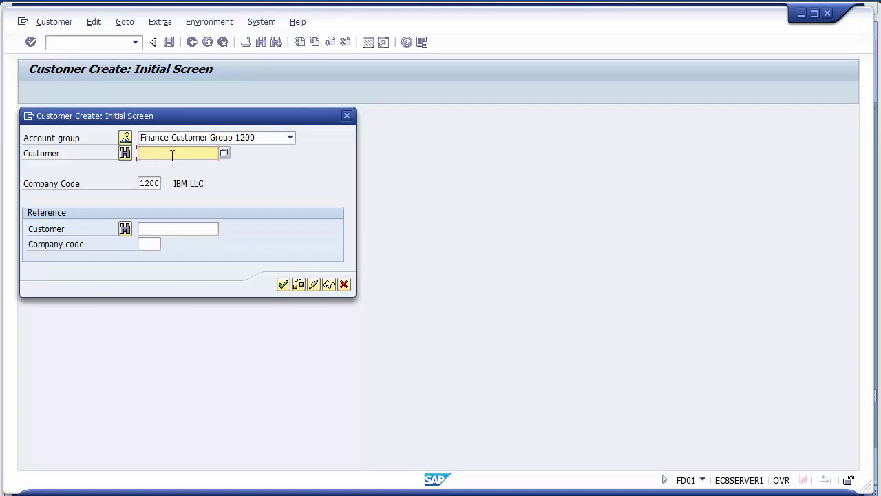
pyautogui.click(282, 285)
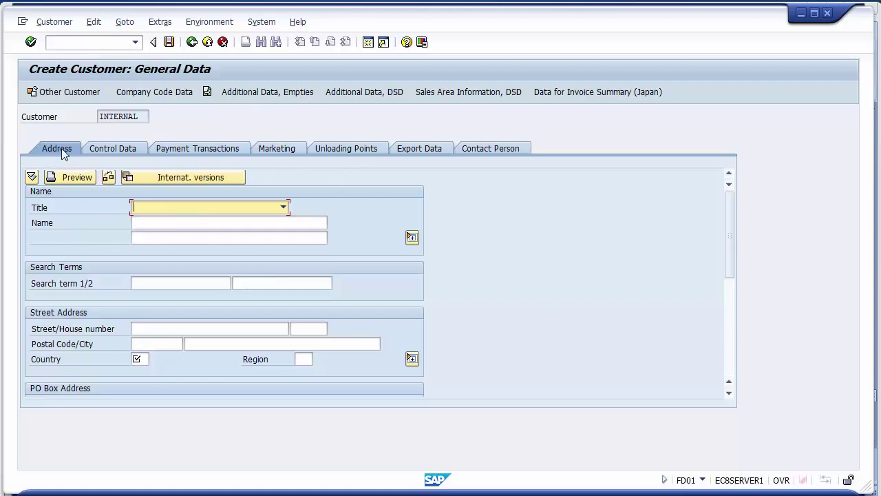
# - Set the customer's title to Company and name to 'Xerox LLC'
pyautogui.click(149, 208)
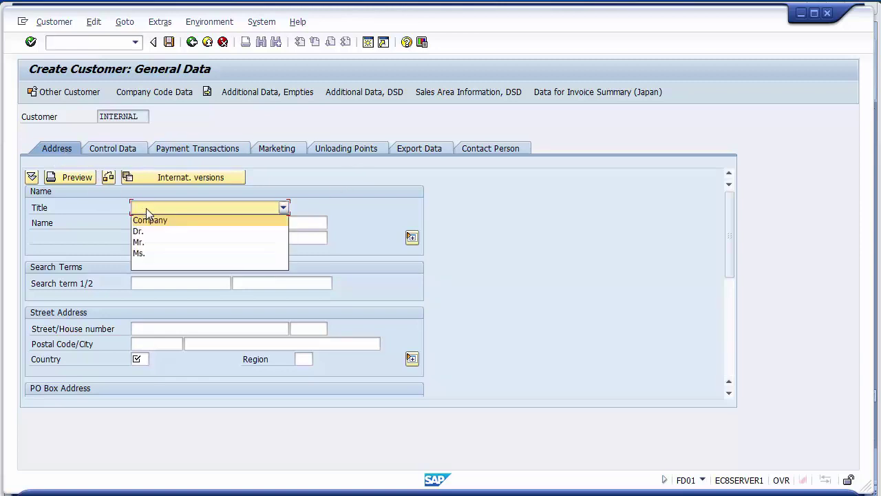
pyautogui.click(141, 220)
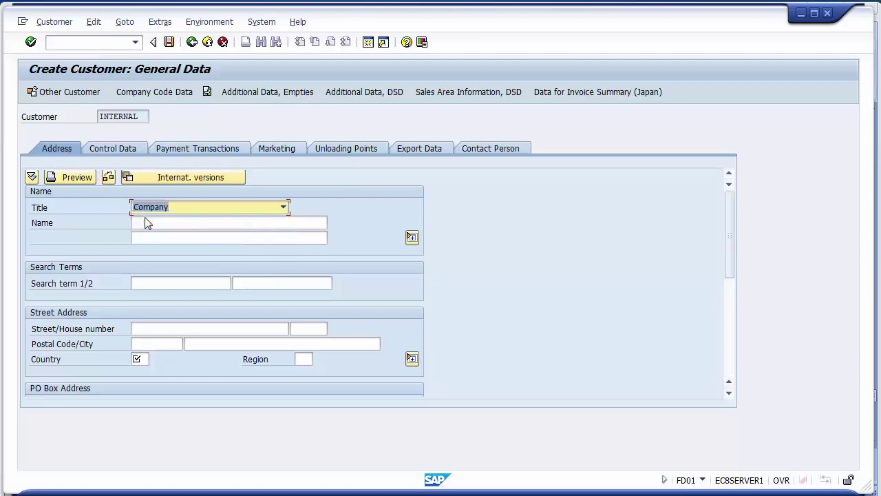
pyautogui.click(145, 222)
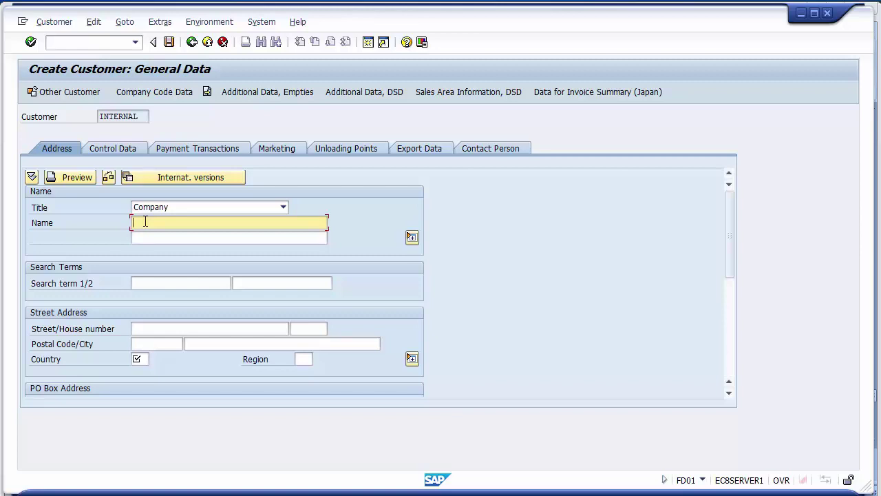
pyautogui.write('Xerox LLC')
pyautogui.click(173, 282)
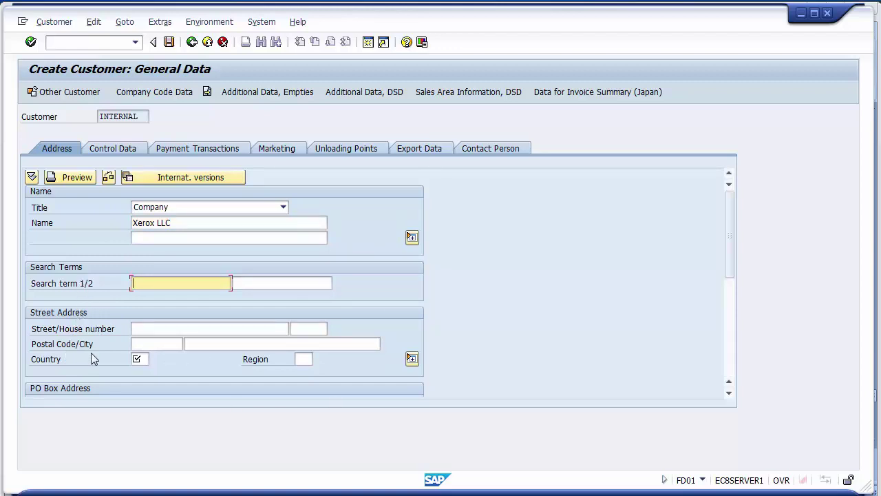
pyautogui.click(40, 364)
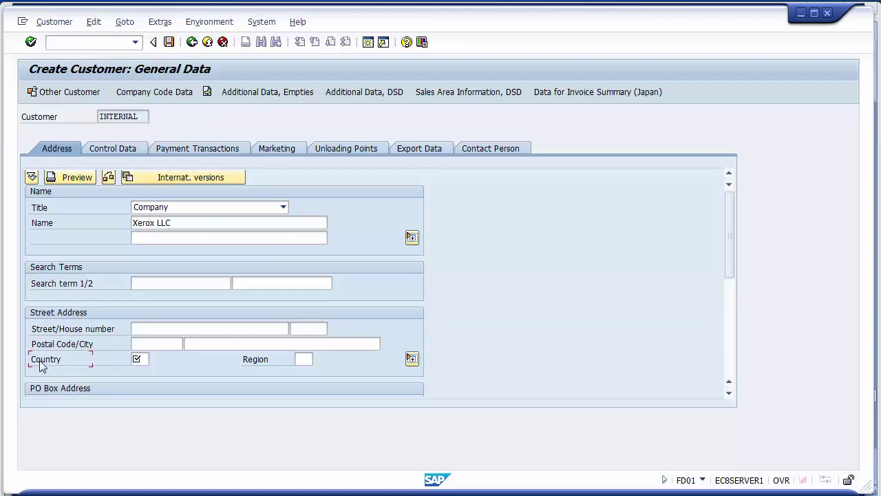
# - Set the country to US and the region to FL (Florida)
pyautogui.click(147, 362)
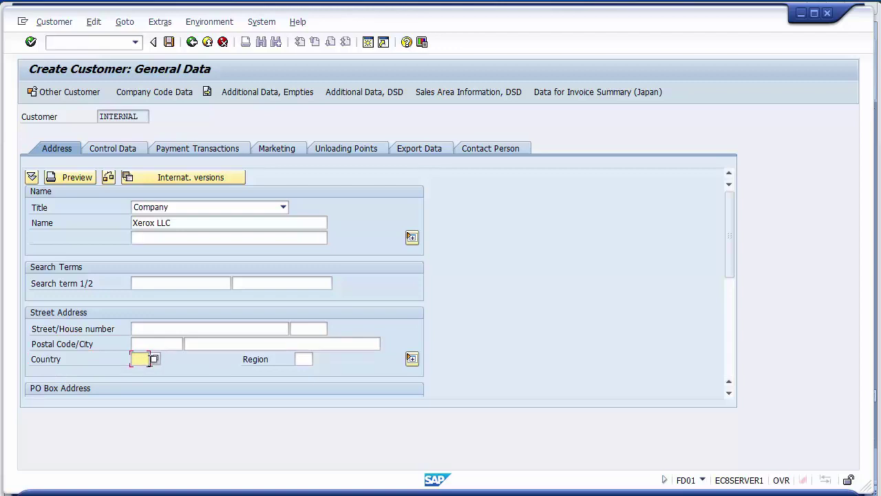
pyautogui.click(153, 359)
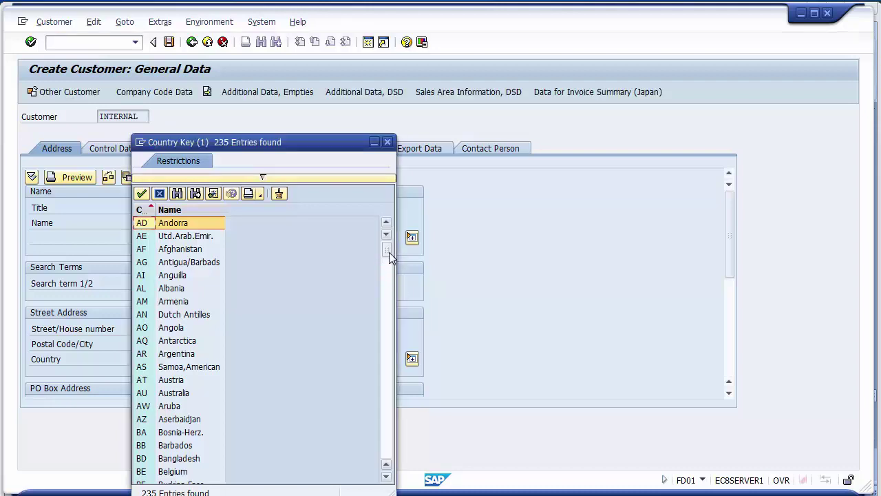
pyautogui.moveTo(389, 252); pyautogui.dragTo(385, 426)
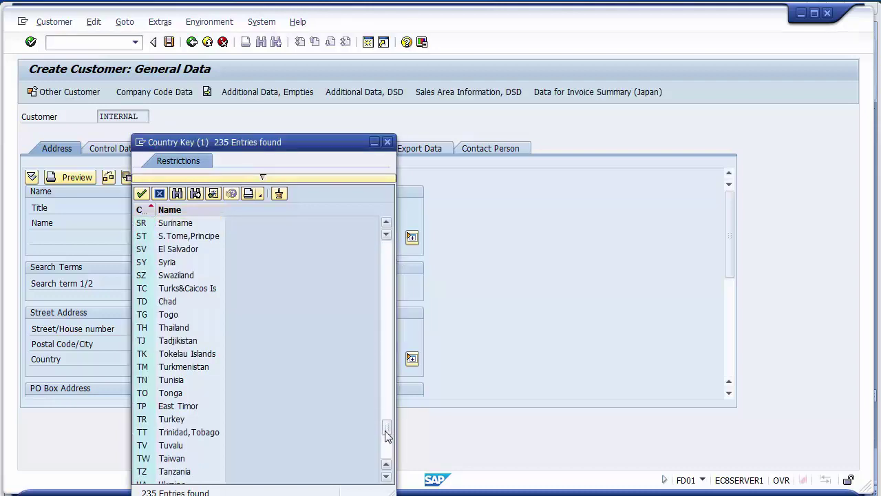
pyautogui.moveTo(386, 433); pyautogui.dragTo(386, 451)
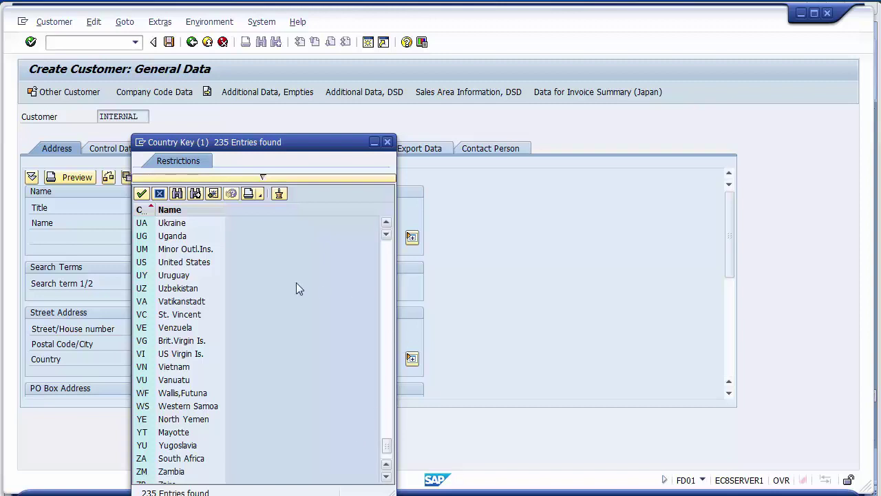
pyautogui.click(205, 264)
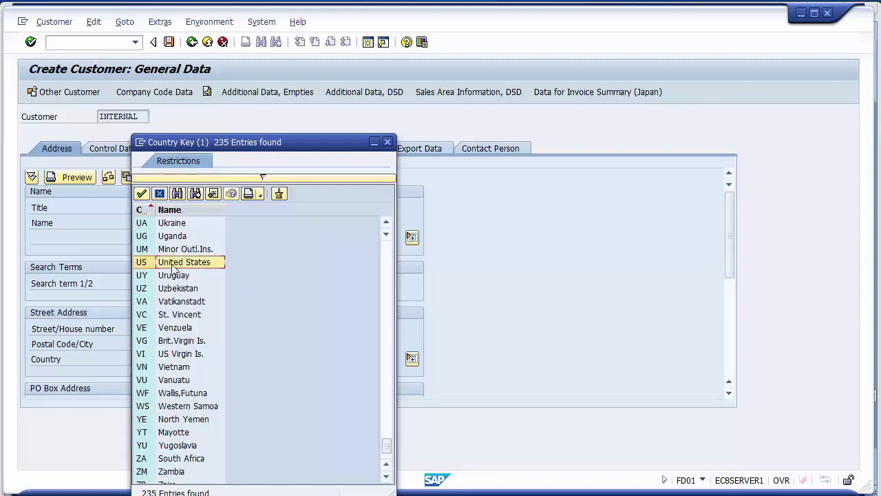
pyautogui.doubleClick(174, 264)
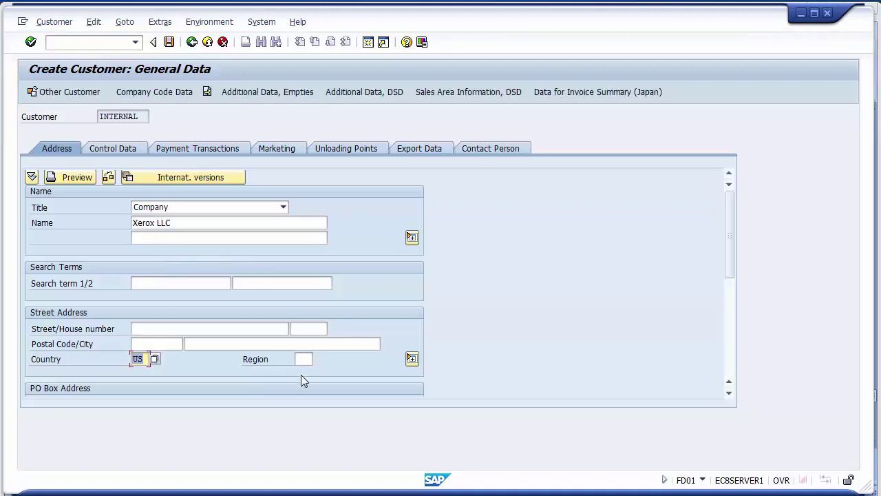
pyautogui.click(301, 357)
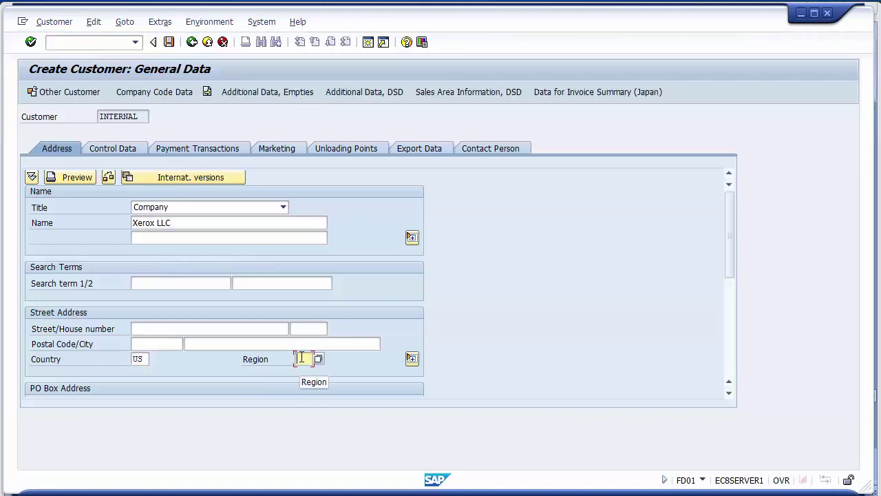
pyautogui.press('F4')
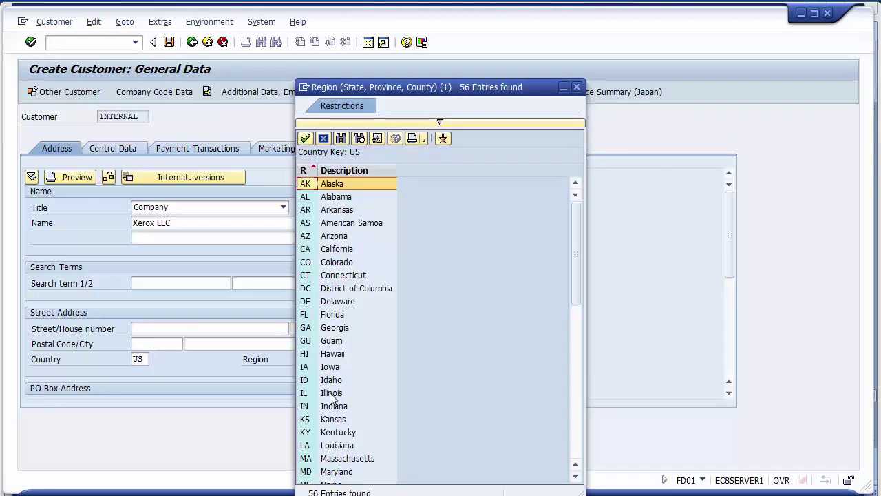
pyautogui.doubleClick(333, 315)
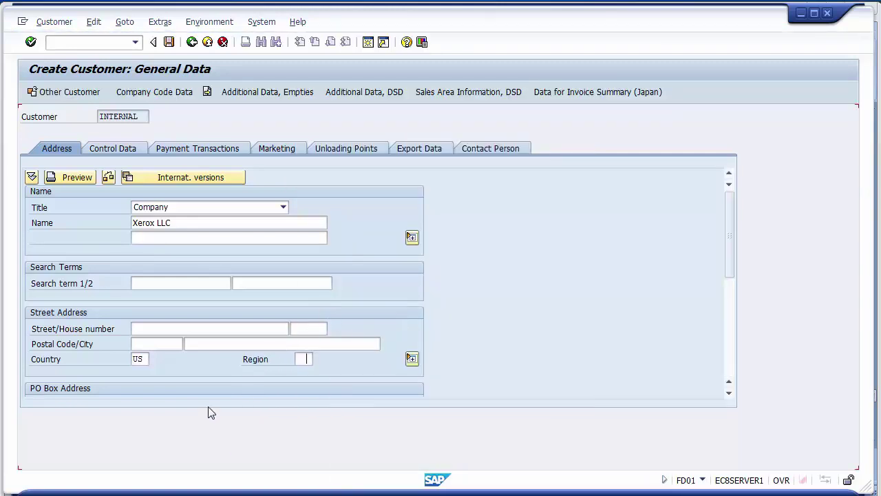
# - Enter 'Xerox' as the customer's first search term
pyautogui.click(149, 328)
pyautogui.click(149, 343)
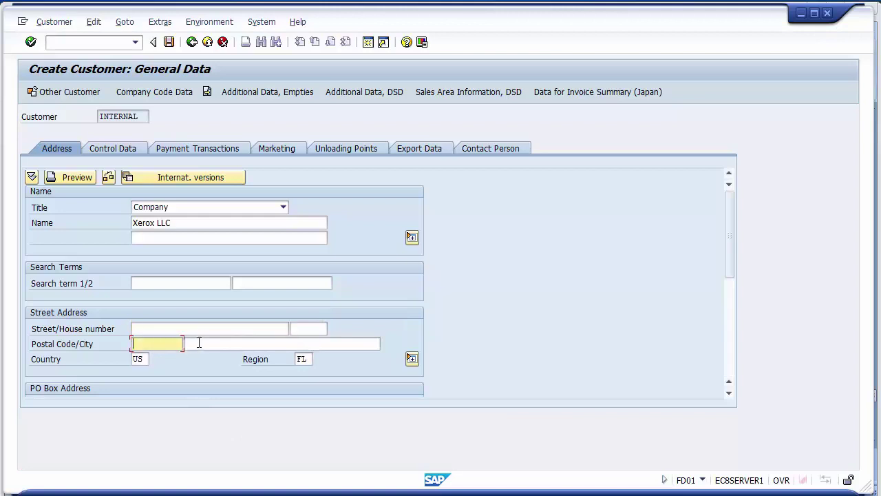
pyautogui.click(198, 342)
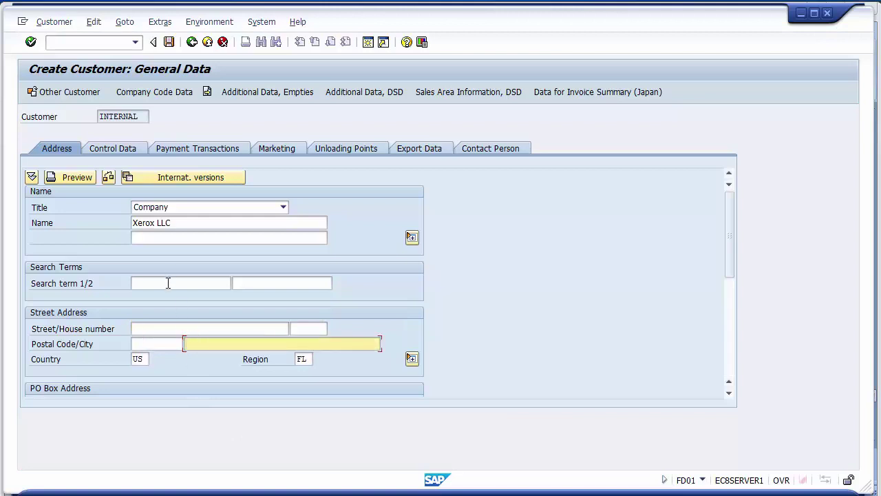
pyautogui.click(186, 225)
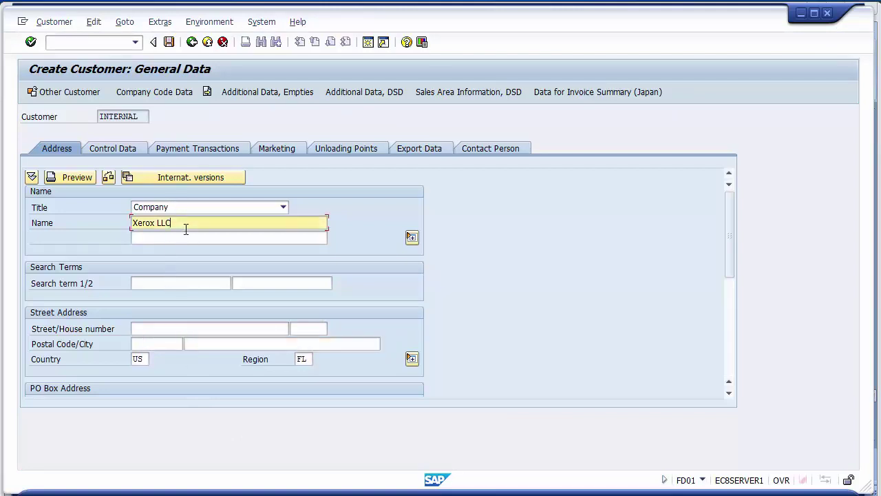
pyautogui.click(164, 284)
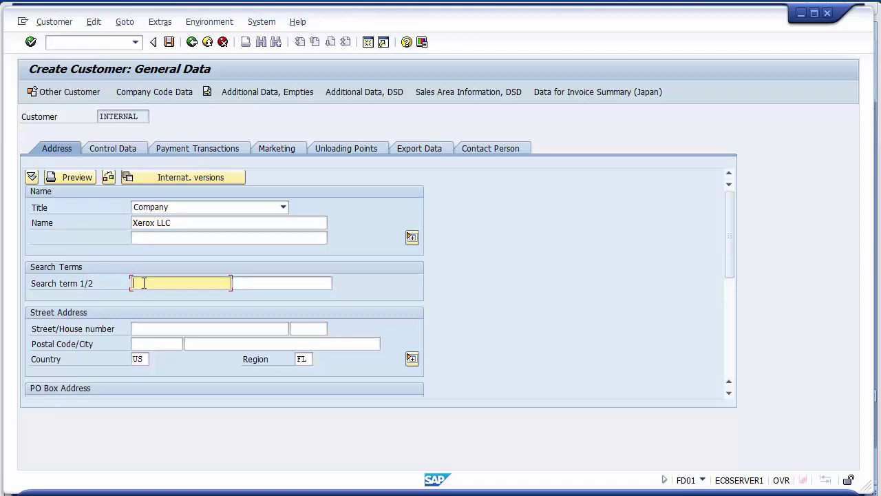
pyautogui.write('Xerox')
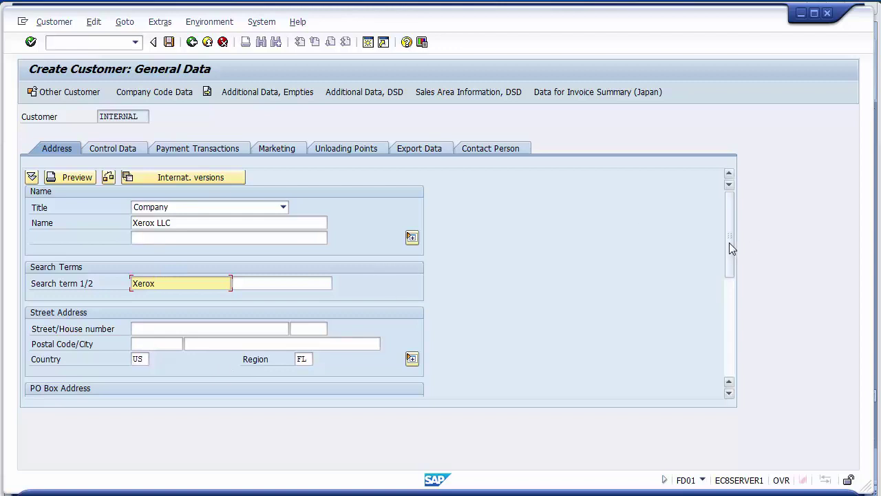
pyautogui.moveTo(729, 242); pyautogui.dragTo(728, 221)
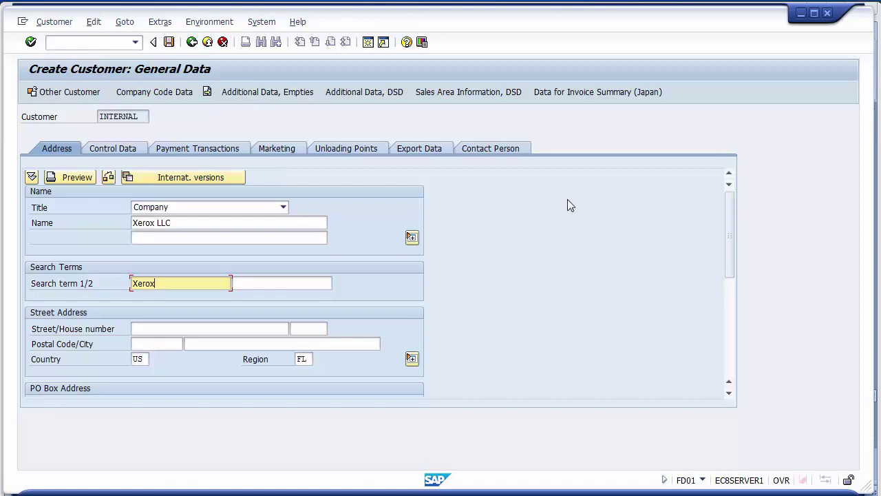
# - Enter the customer's mobile phone number under Communication, then bring up the control data
pyautogui.moveTo(728, 224); pyautogui.dragTo(729, 323)
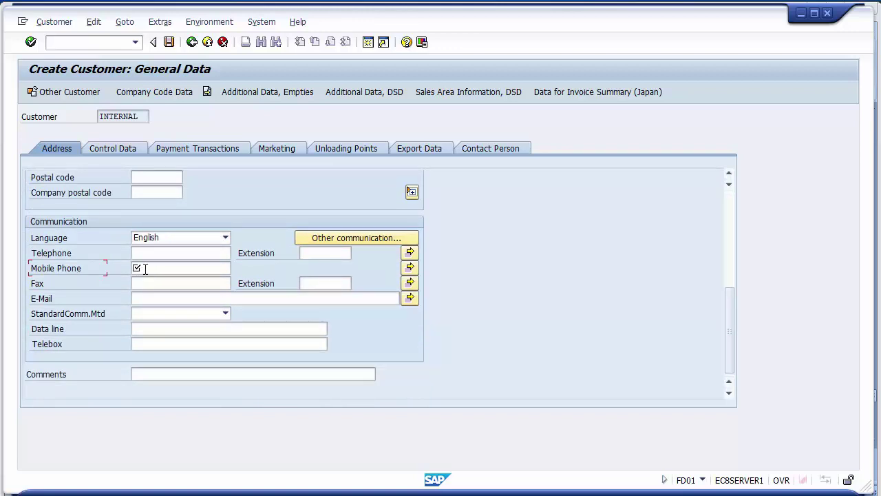
pyautogui.click(145, 268)
pyautogui.click(73, 274)
pyautogui.click(162, 270)
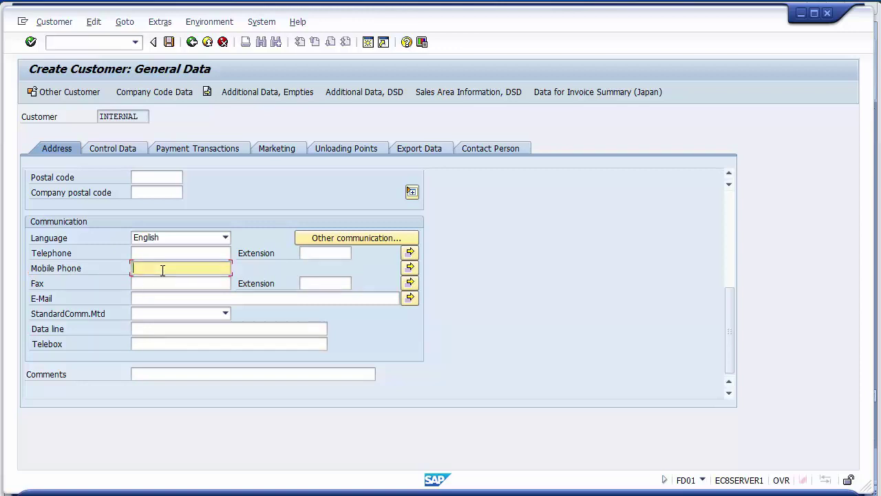
pyautogui.click(60, 272)
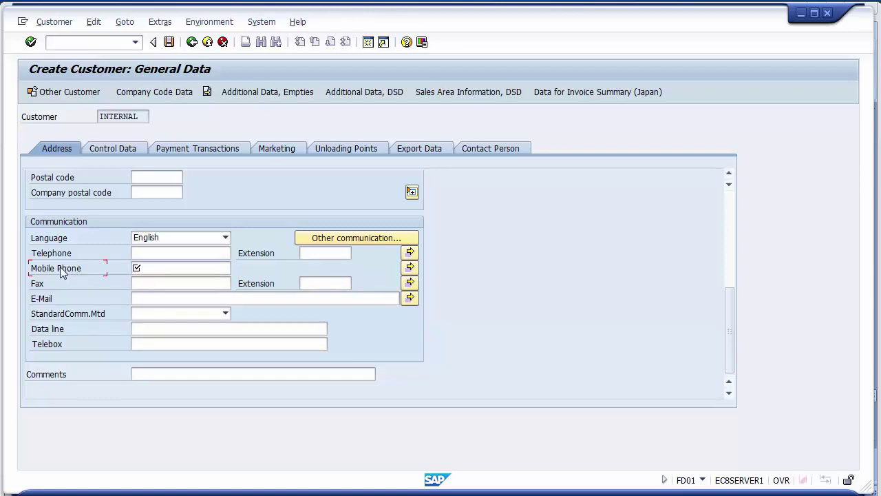
pyautogui.click(171, 268)
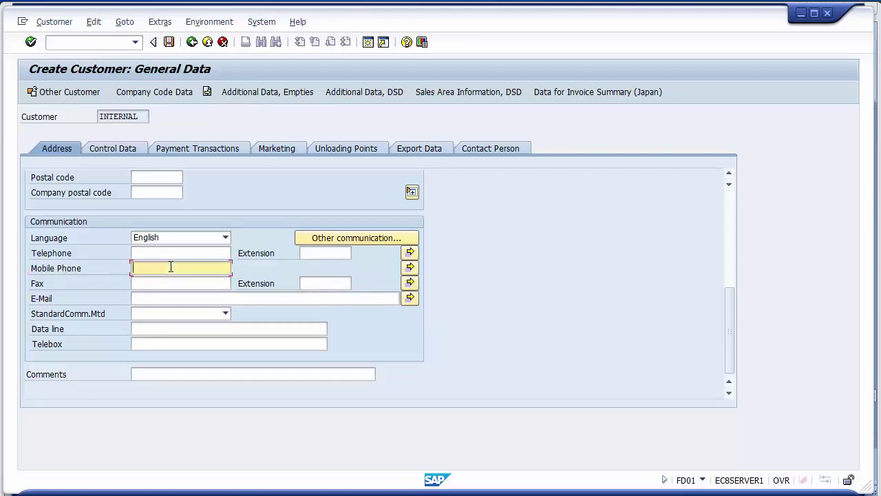
pyautogui.click(114, 149)
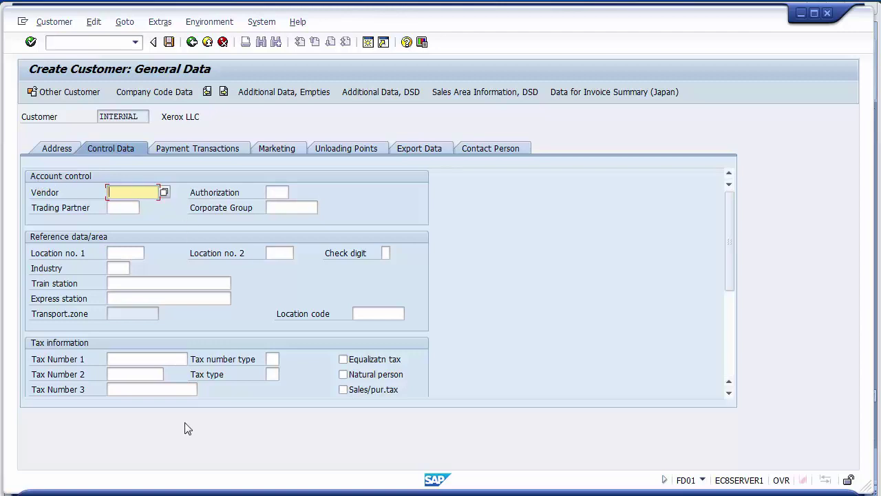
# - Look over the control data fields and the Payment Transactions bank details table
pyautogui.click(137, 254)
pyautogui.click(118, 268)
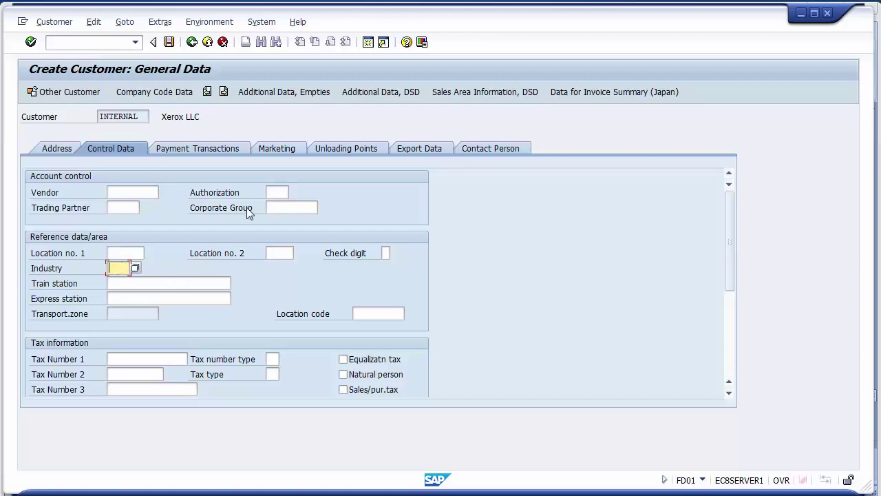
pyautogui.click(201, 150)
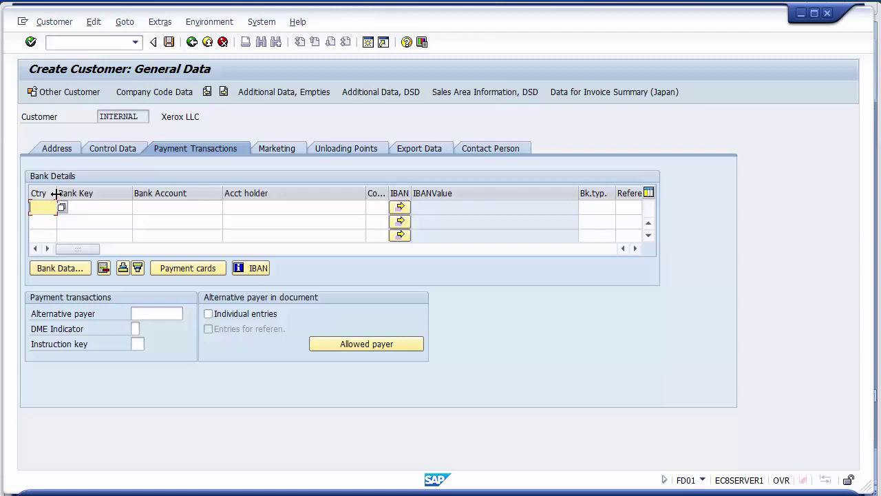
pyautogui.moveTo(57, 195); pyautogui.dragTo(61, 195)
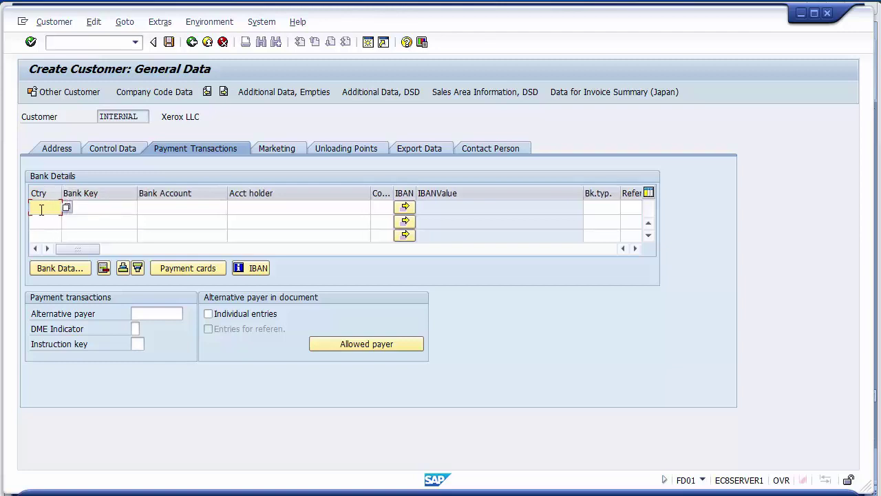
pyautogui.click(86, 207)
pyautogui.click(172, 206)
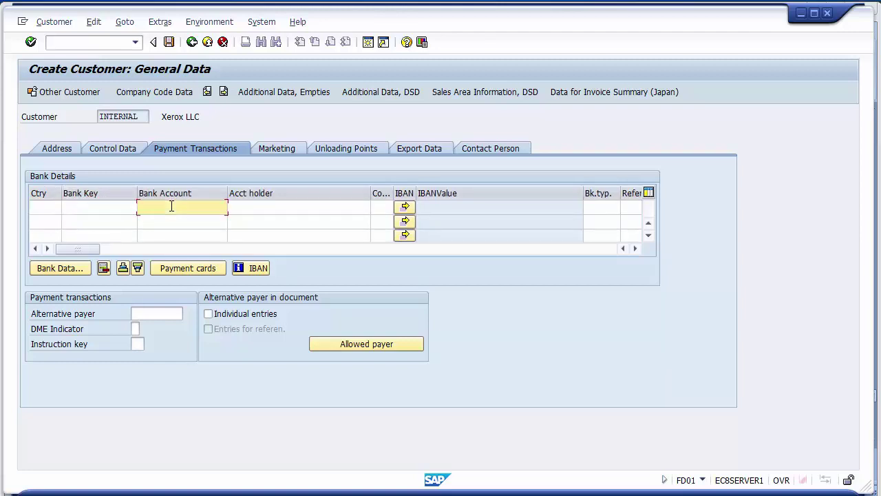
pyautogui.click(257, 206)
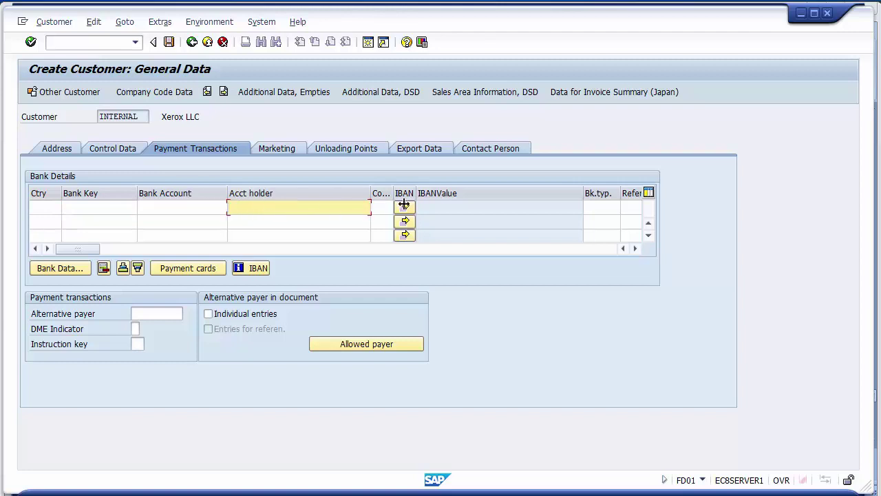
pyautogui.click(634, 248)
pyautogui.click(634, 248)
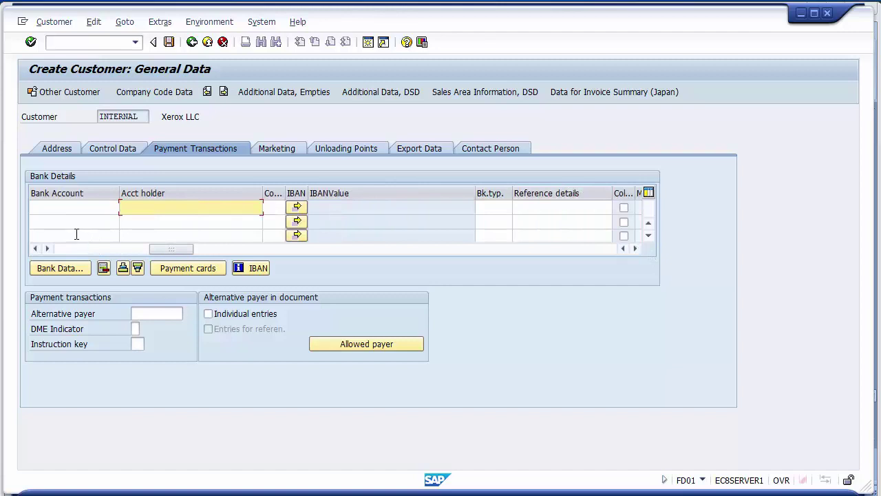
pyautogui.click(42, 207)
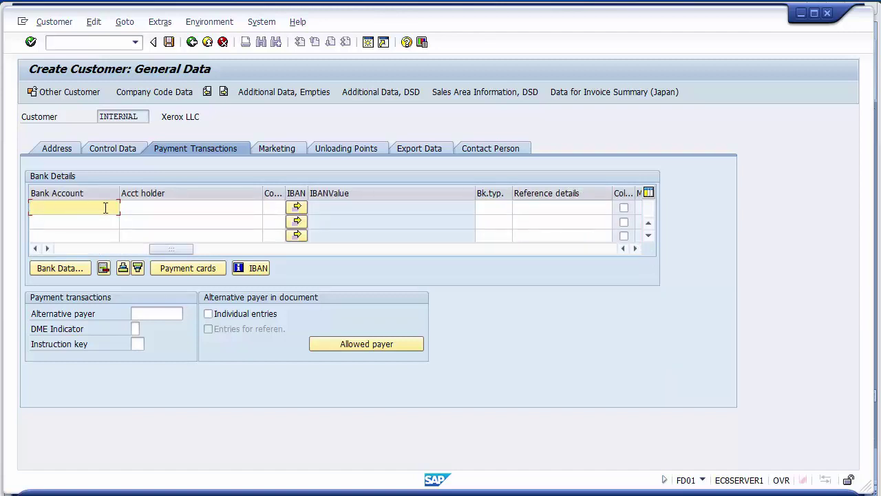
# - Review the Marketing, Unloading Points and Export Data sections
pyautogui.click(276, 149)
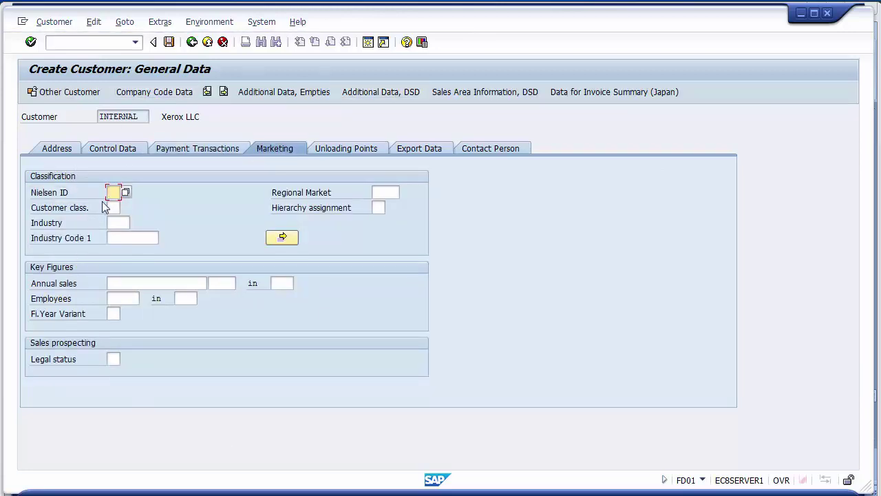
pyautogui.click(116, 298)
pyautogui.click(118, 283)
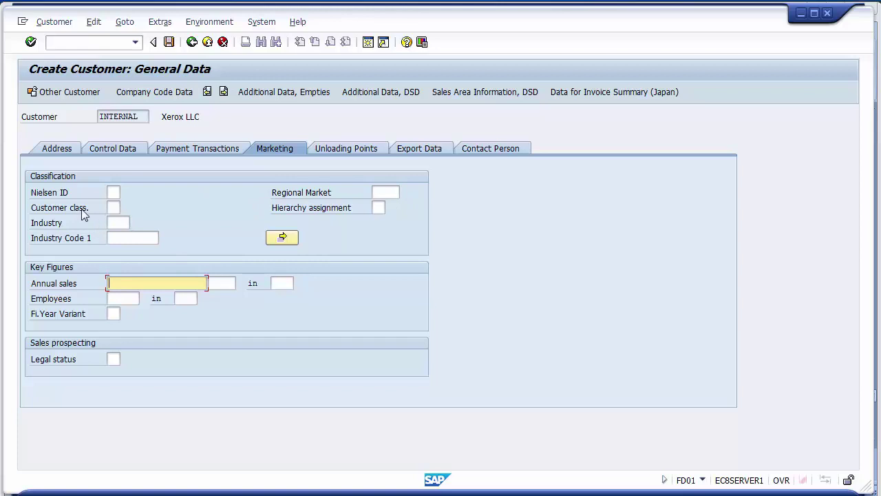
pyautogui.click(345, 149)
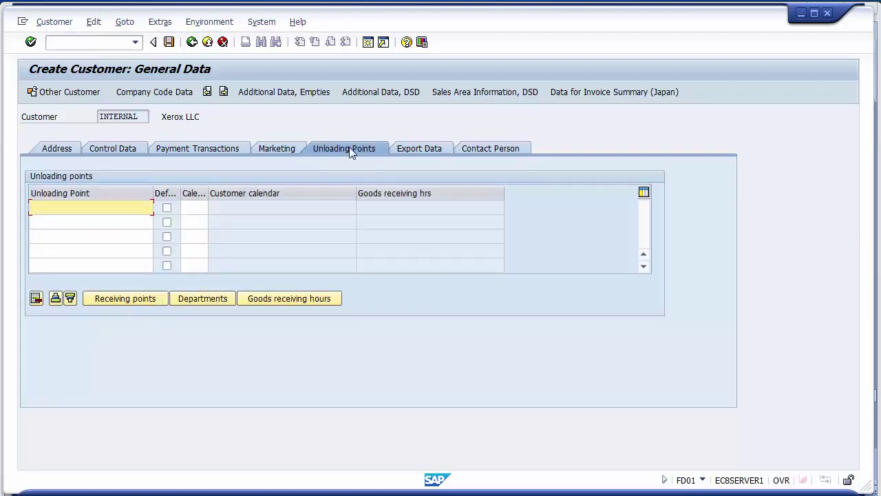
pyautogui.click(413, 149)
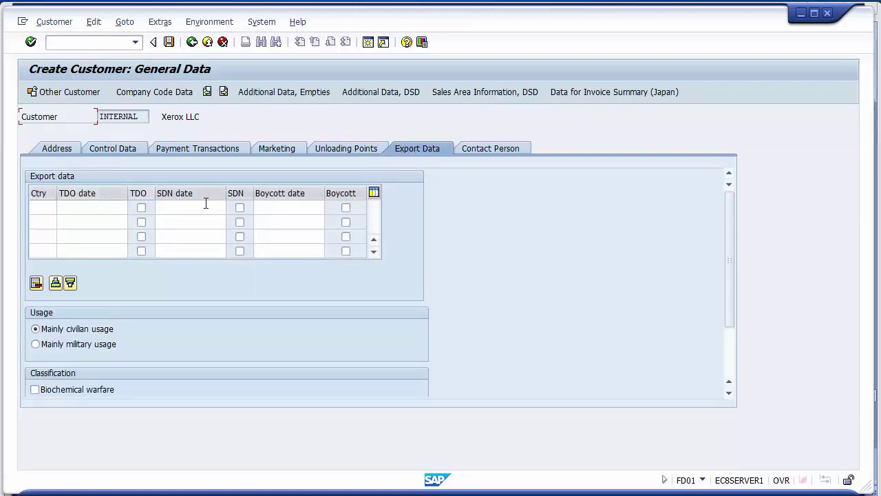
# - Browse the Contact Person name entries, then go back to the Address tab
pyautogui.click(490, 148)
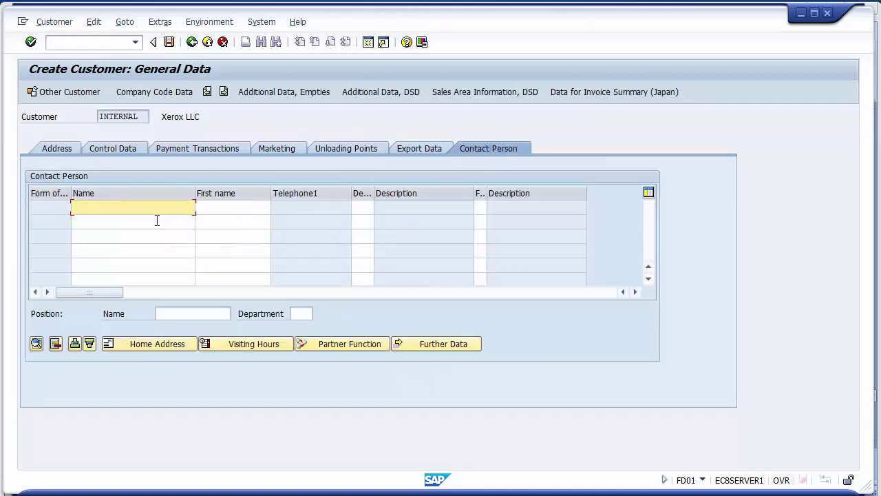
pyautogui.click(138, 225)
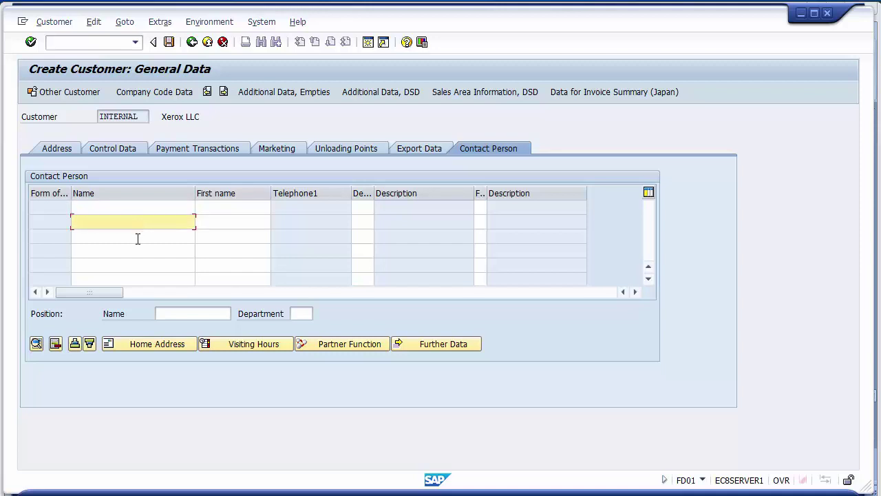
pyautogui.click(138, 238)
pyautogui.click(201, 210)
pyautogui.click(205, 220)
pyautogui.click(203, 248)
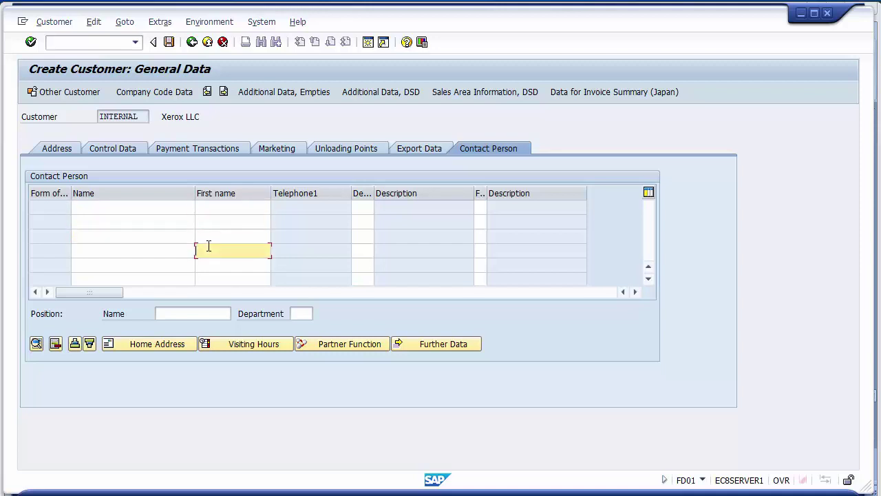
pyautogui.click(93, 196)
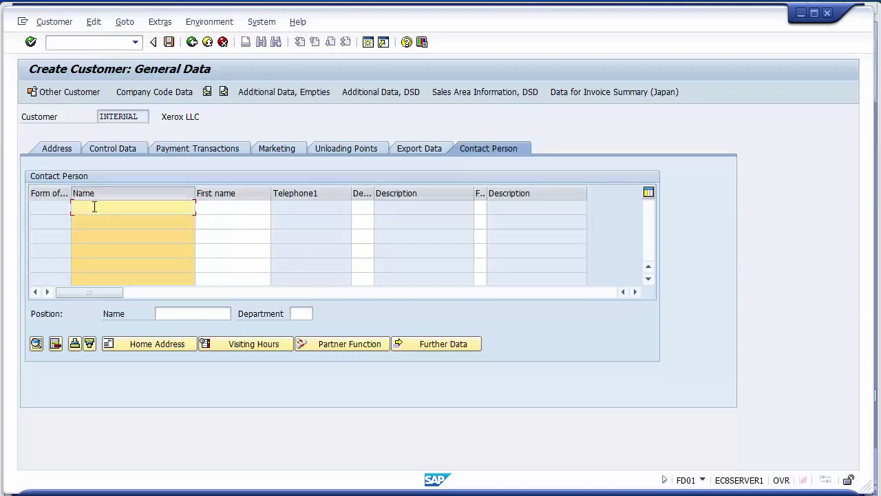
pyautogui.click(58, 150)
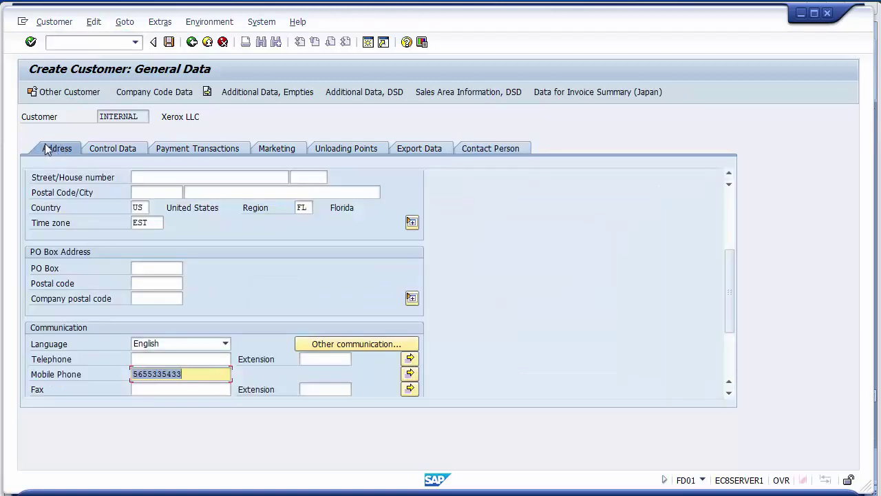
# - Set the company code 1200 reconciliation account to 100004, the Finance Customers Account
pyautogui.click(155, 98)
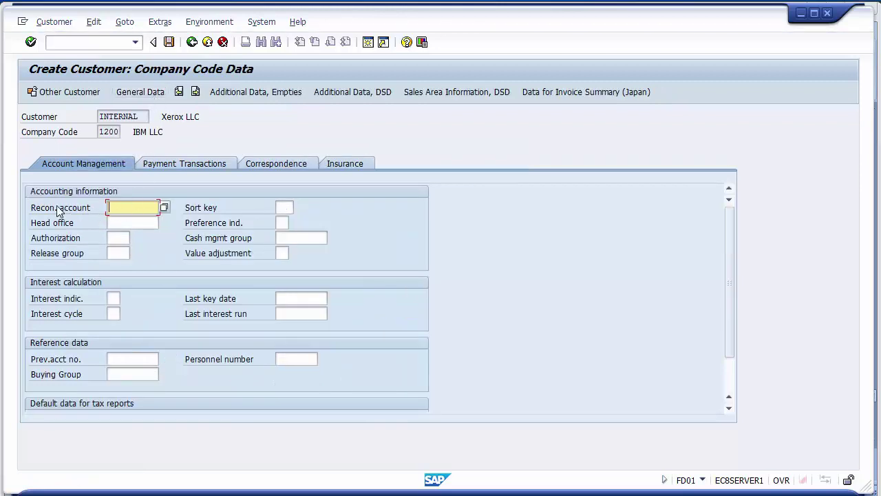
pyautogui.click(58, 211)
pyautogui.click(114, 213)
pyautogui.press('Return')
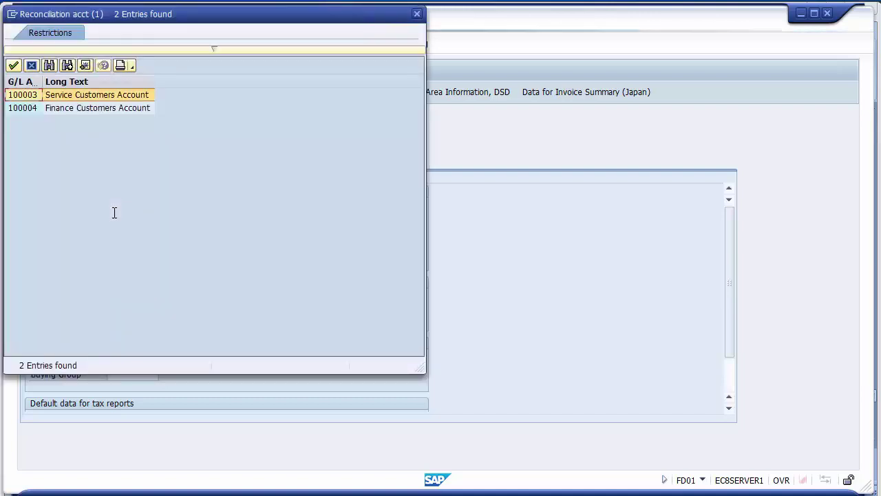
pyautogui.click(28, 109)
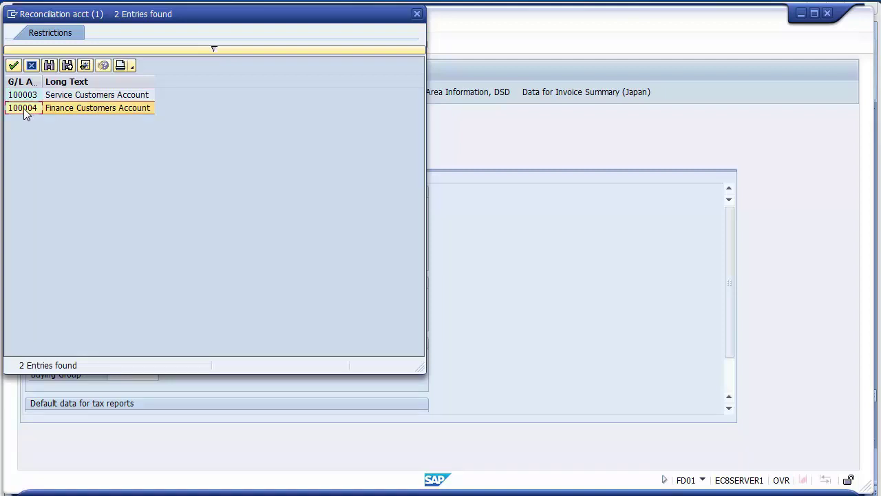
pyautogui.doubleClick(23, 108)
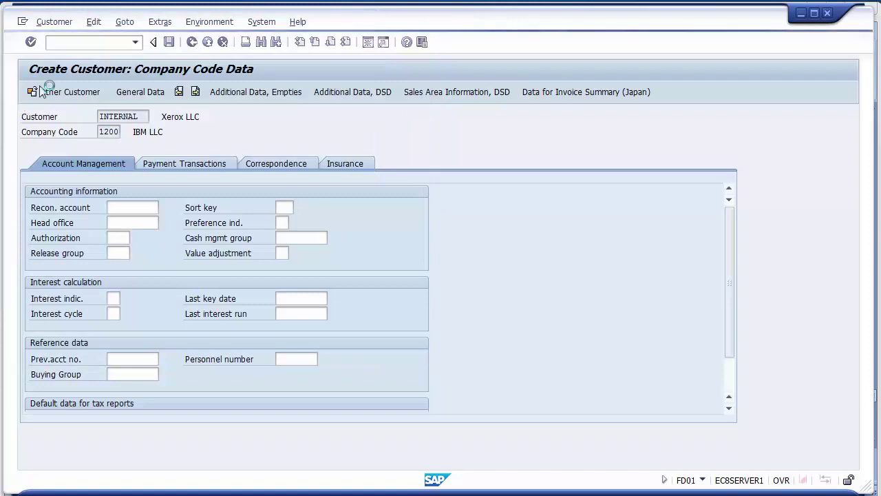
pyautogui.click(133, 207)
pyautogui.write('1000004')
pyautogui.click(142, 208)
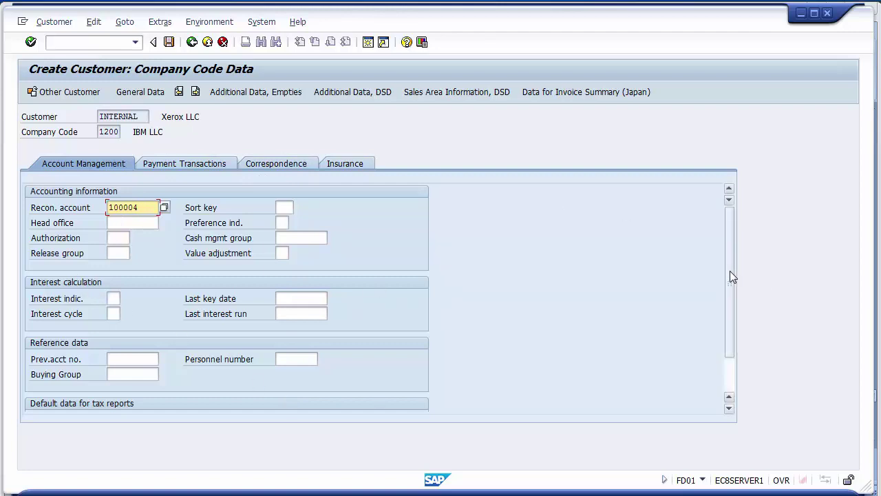
# - Review the Payment Transactions, Correspondence and Insurance tabs, then save the new customer
pyautogui.moveTo(729, 272); pyautogui.dragTo(730, 183)
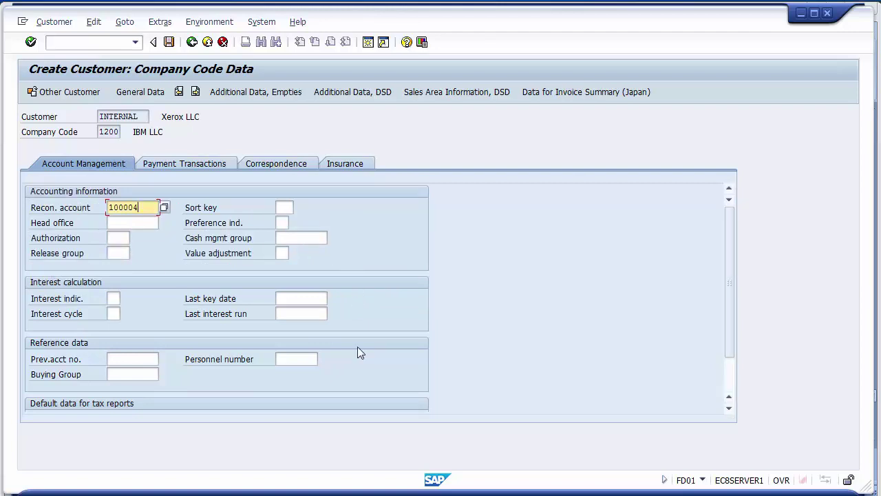
pyautogui.click(190, 167)
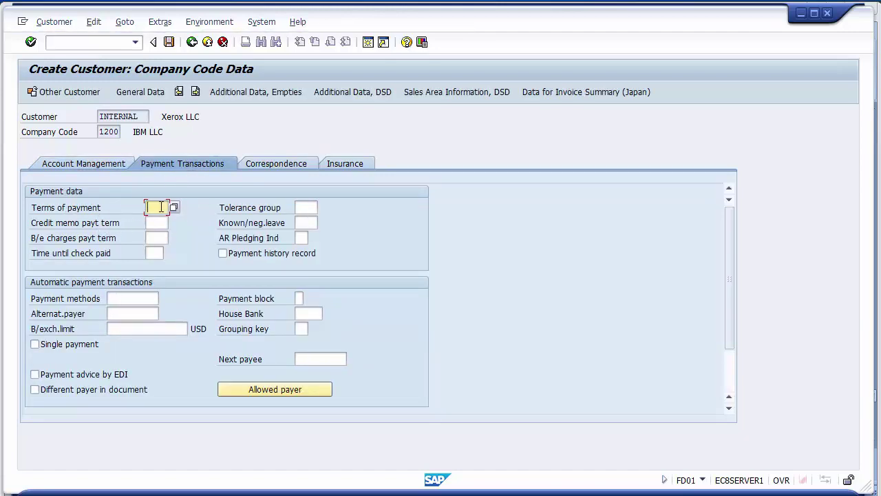
pyautogui.click(127, 298)
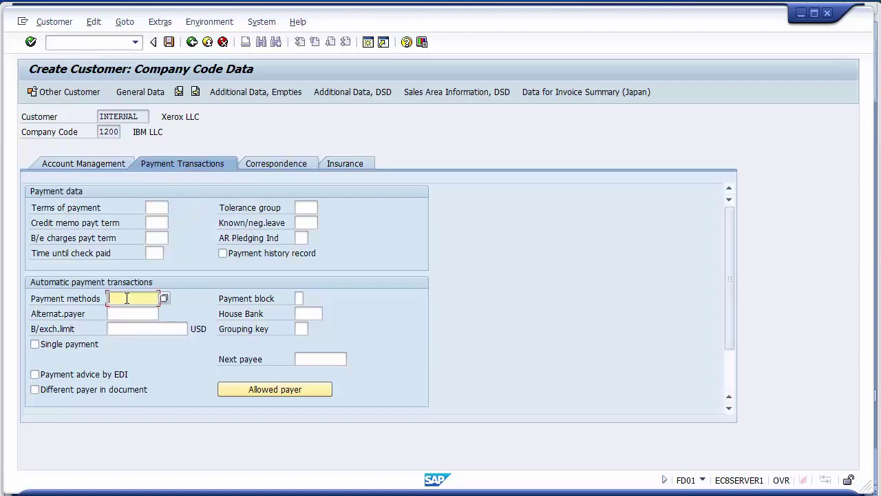
pyautogui.click(303, 312)
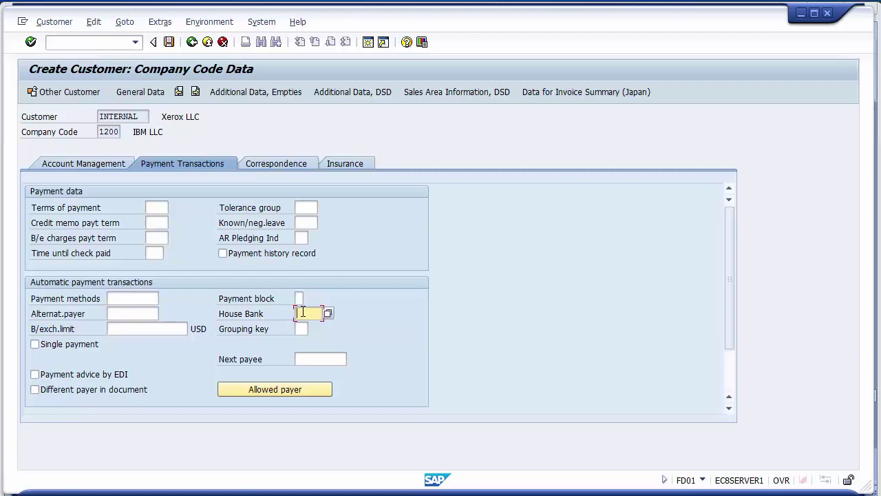
pyautogui.click(283, 164)
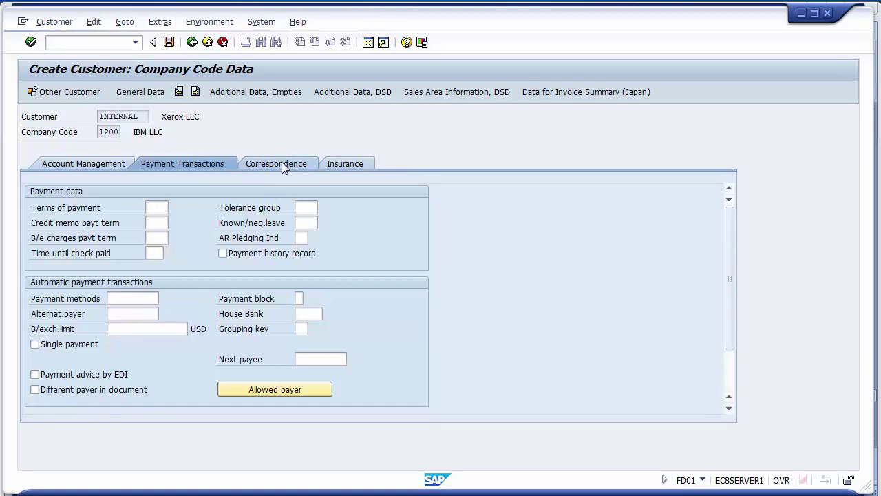
pyautogui.click(343, 164)
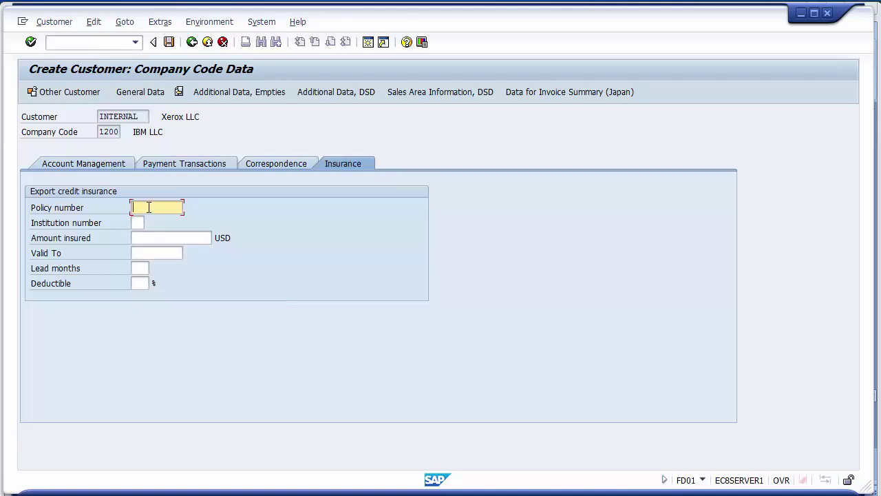
pyautogui.click(141, 237)
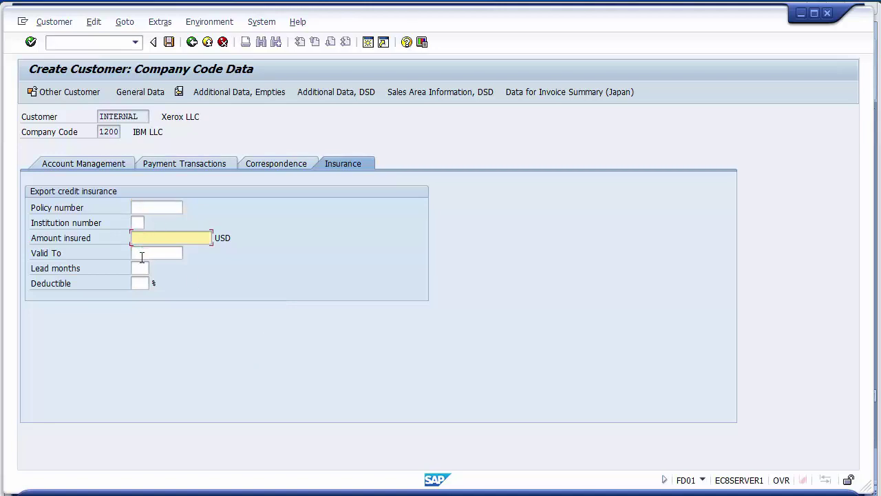
pyautogui.click(141, 254)
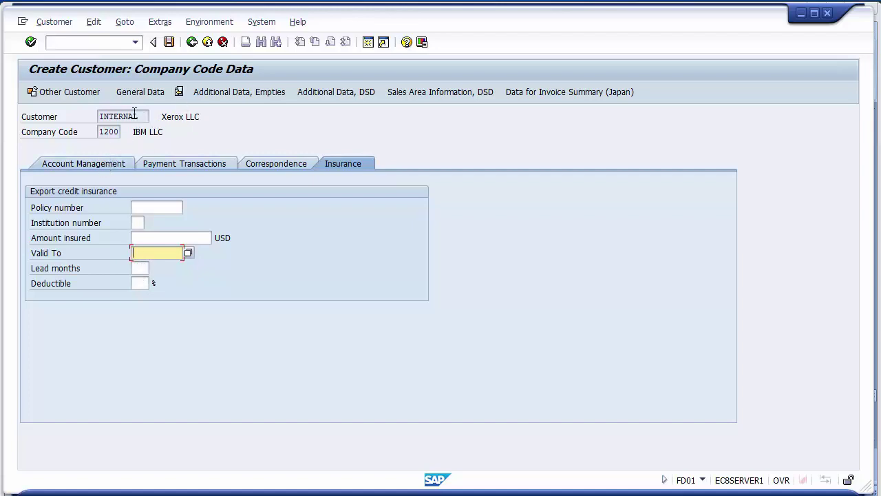
pyautogui.click(169, 43)
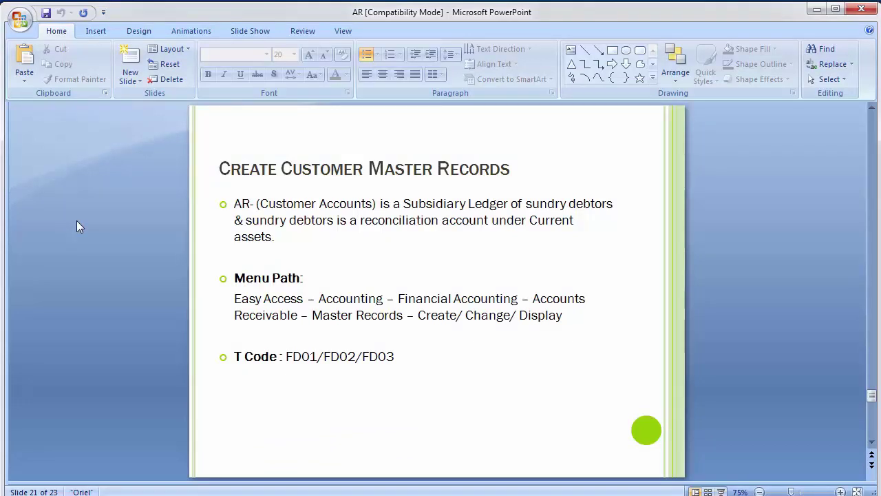
# - Close the customer creation confirmation and return to the SAP main menu
pyautogui.hotkey('alt', 'Tab')
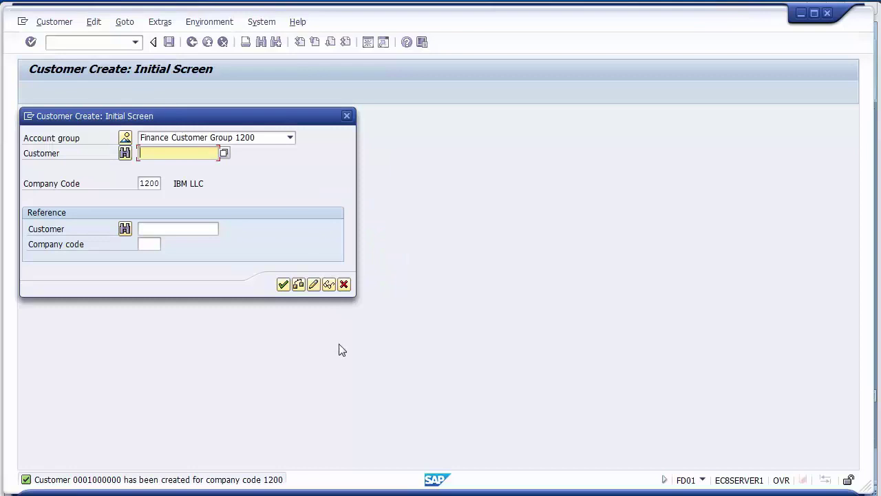
pyautogui.click(344, 285)
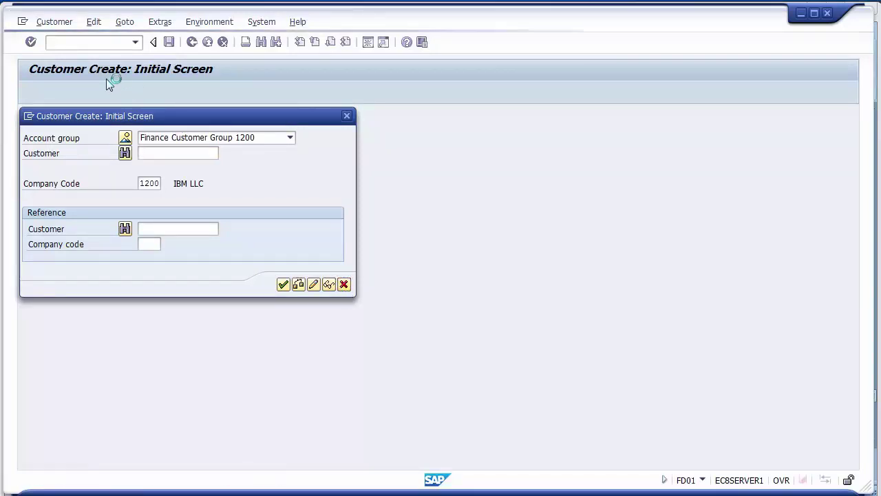
pyautogui.click(82, 47)
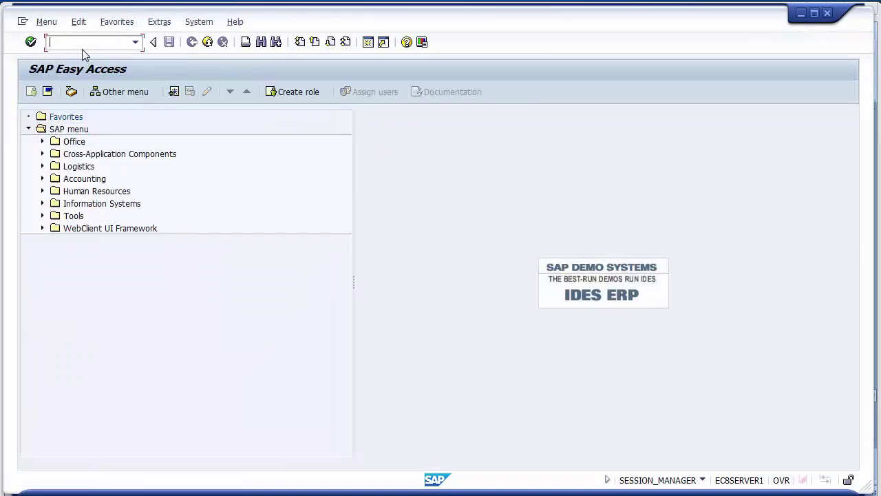
pyautogui.hotkey('alt', 'Tab')
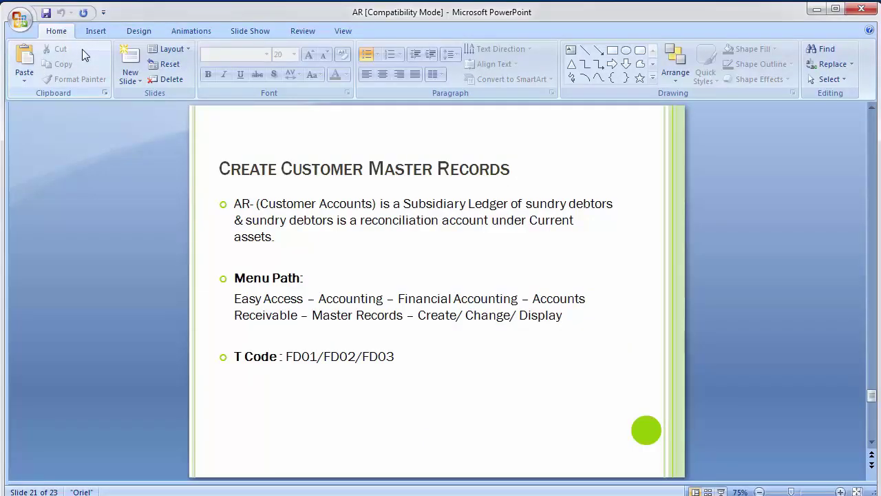
pyautogui.hotkey('alt', 'Tab')
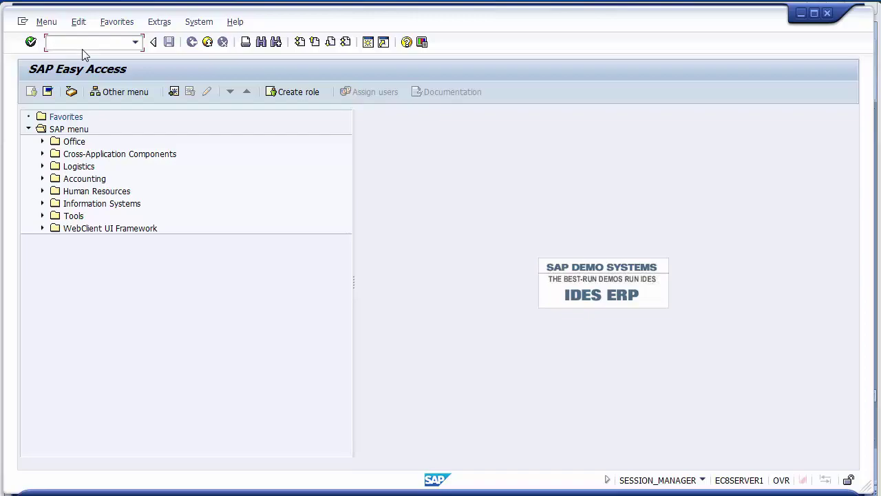
# - Highlight FD02 on the slide, then start transaction FD02 in SAP
pyautogui.hotkey('alt', 'Tab')
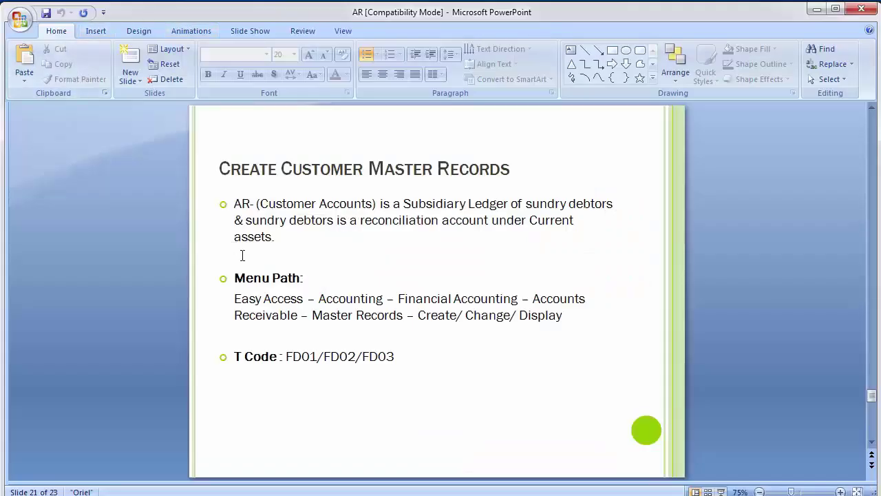
pyautogui.click(328, 356)
pyautogui.moveTo(328, 356); pyautogui.dragTo(355, 356)
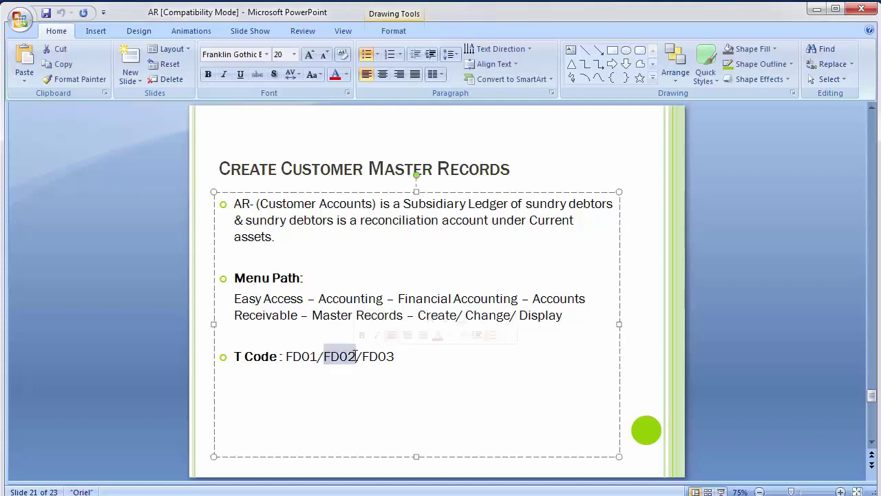
pyautogui.hotkey('alt', 'Tab')
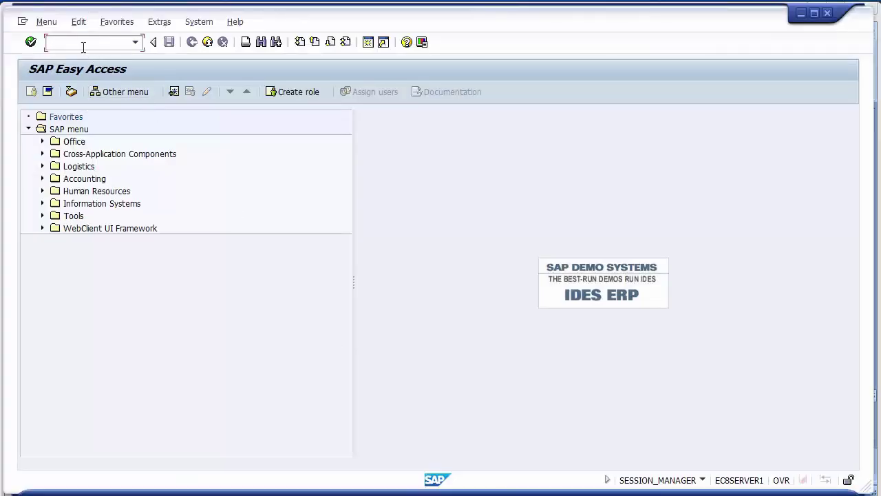
pyautogui.write('fd02')
pyautogui.press('Return')
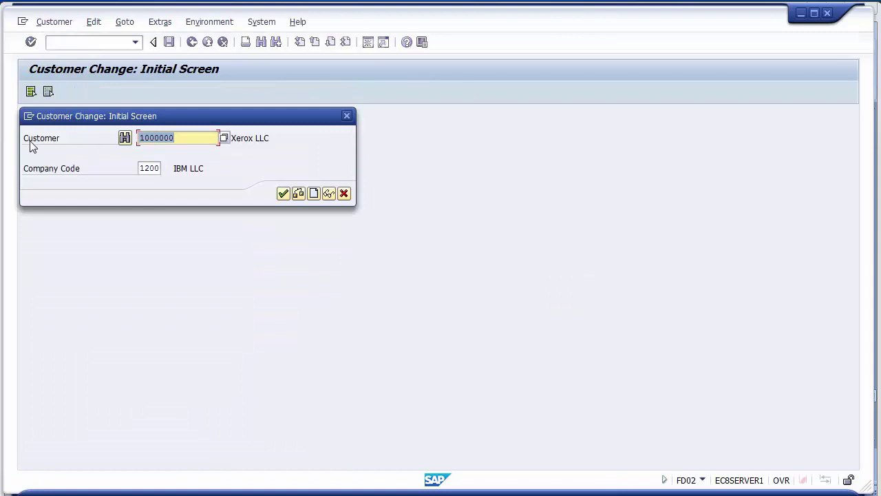
# - Clear the Customer field, search customers in company code 1200, and take XEROX LLC
pyautogui.click(190, 140)
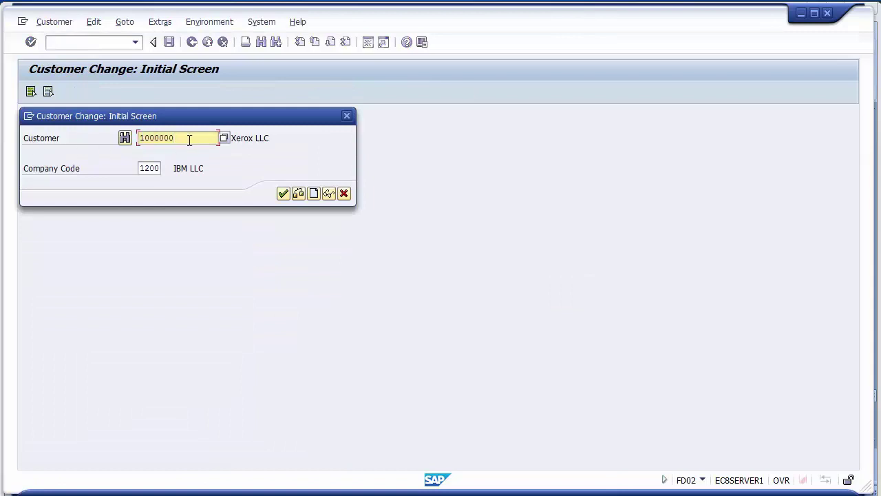
pyautogui.press('BackSpace')
pyautogui.press('BackSpace')
pyautogui.press('BackSpace')
pyautogui.press('BackSpace')
pyautogui.press('BackSpace')
pyautogui.press('BackSpace')
pyautogui.press('BackSpace')
pyautogui.click(151, 170)
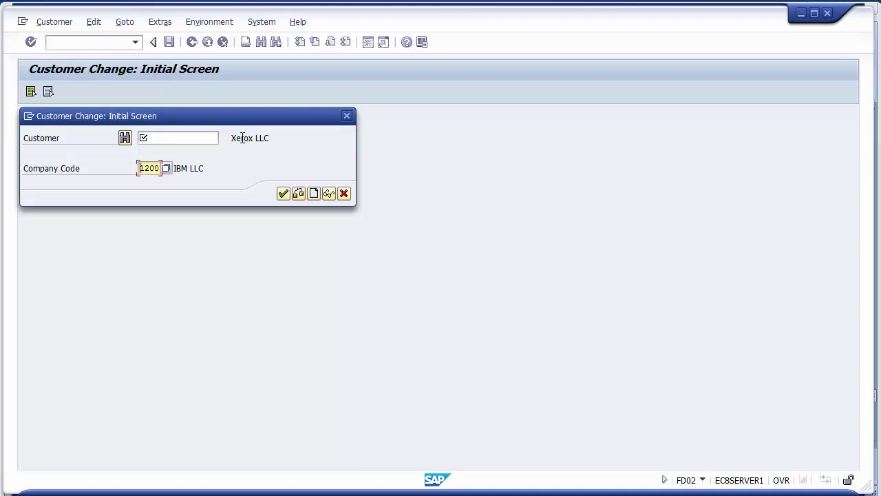
pyautogui.click(216, 139)
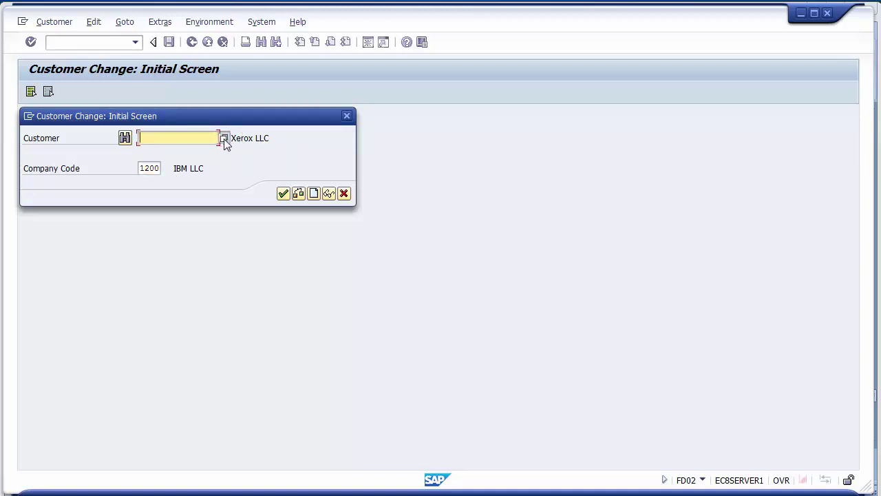
pyautogui.click(224, 138)
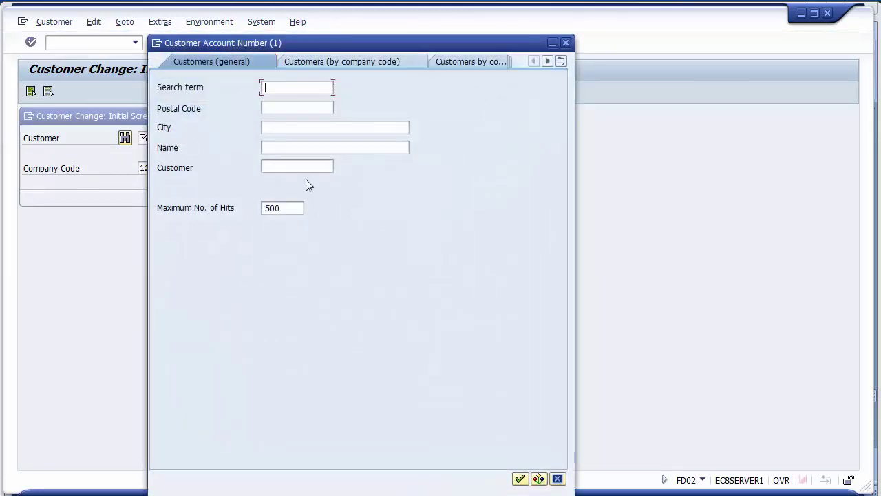
pyautogui.click(334, 61)
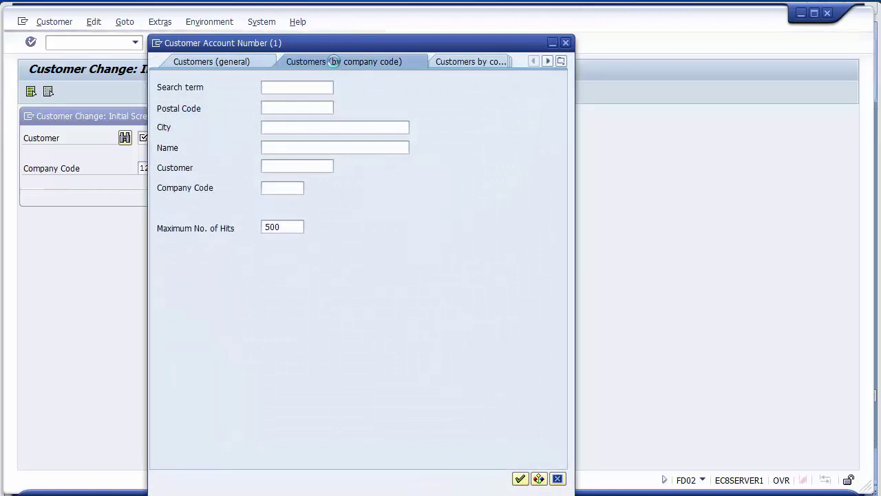
pyautogui.click(520, 479)
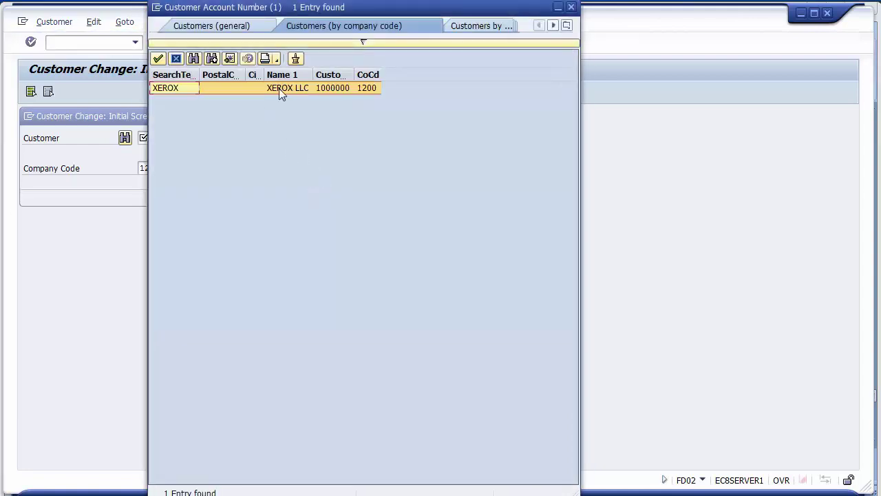
pyautogui.click(278, 88)
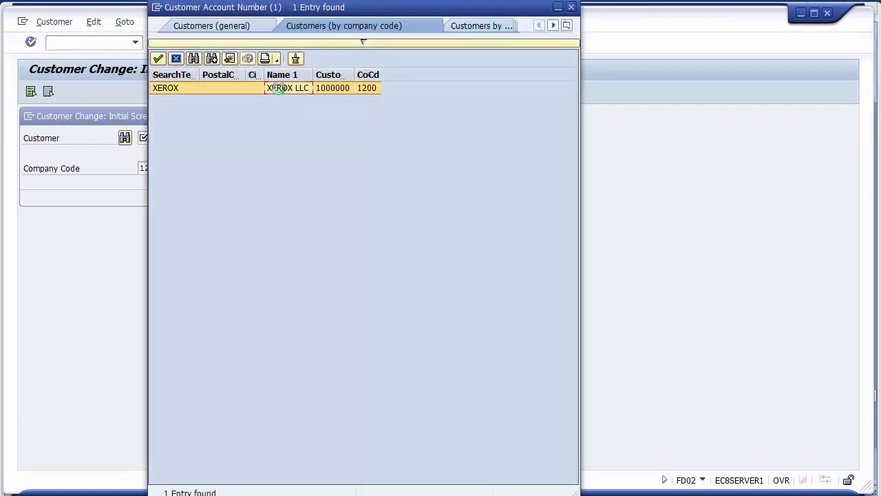
pyautogui.doubleClick(278, 88)
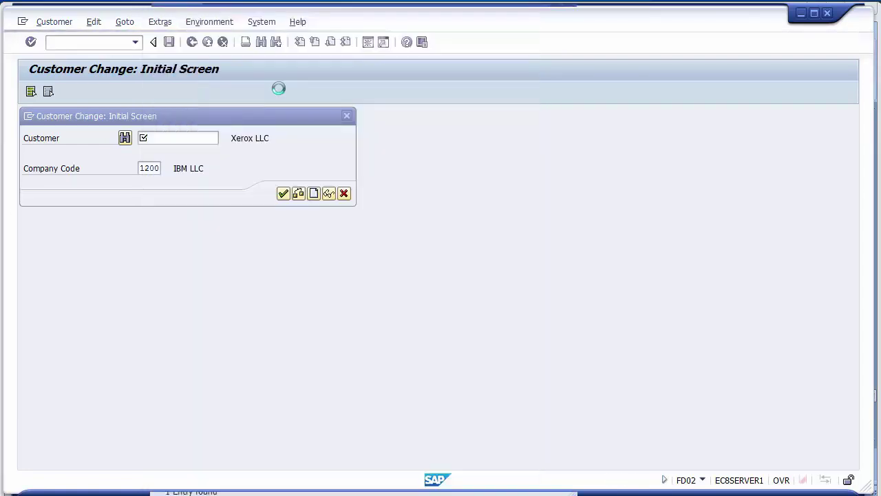
pyautogui.click(283, 195)
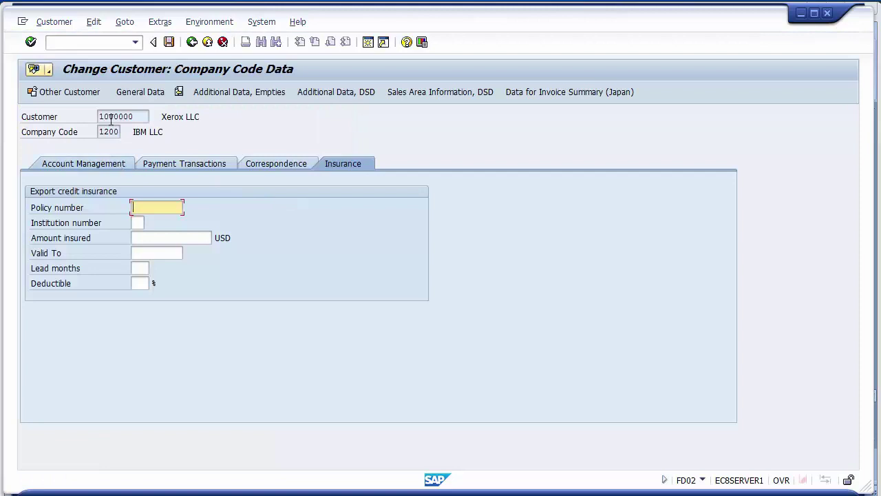
# - Enter street 214, west, postal code 54545 and city Florida on the Address tab
pyautogui.click(127, 95)
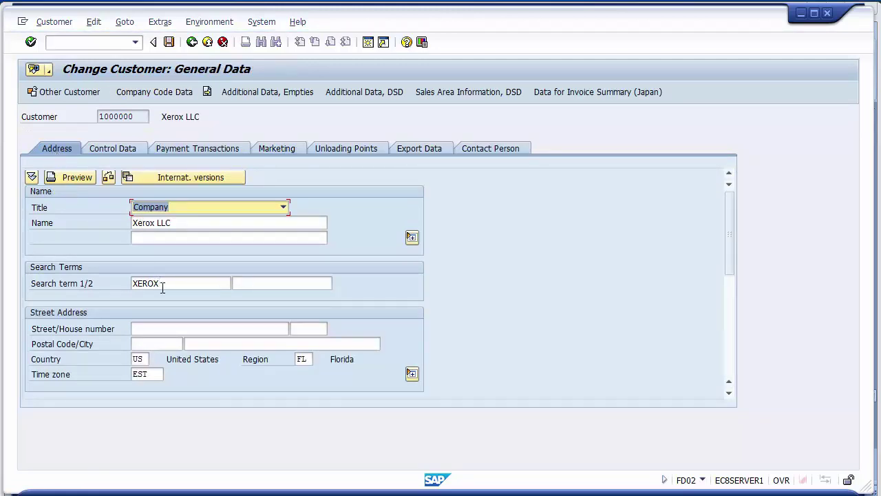
pyautogui.click(142, 330)
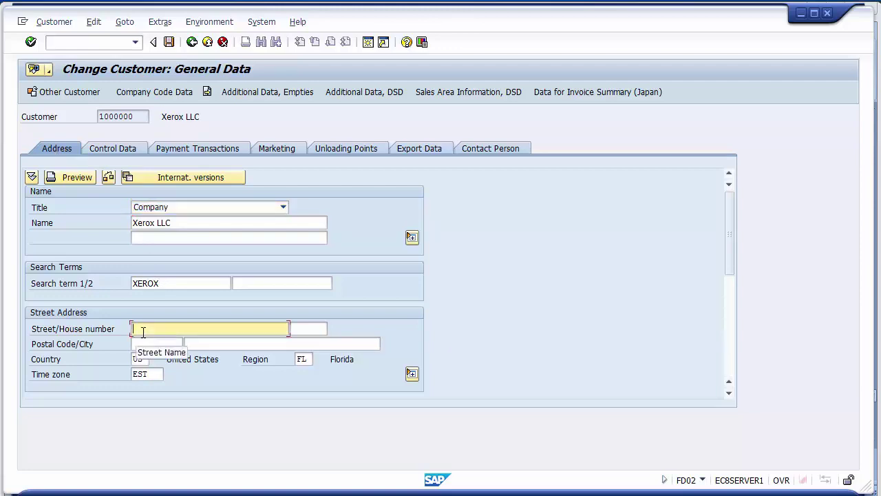
pyautogui.write('211')
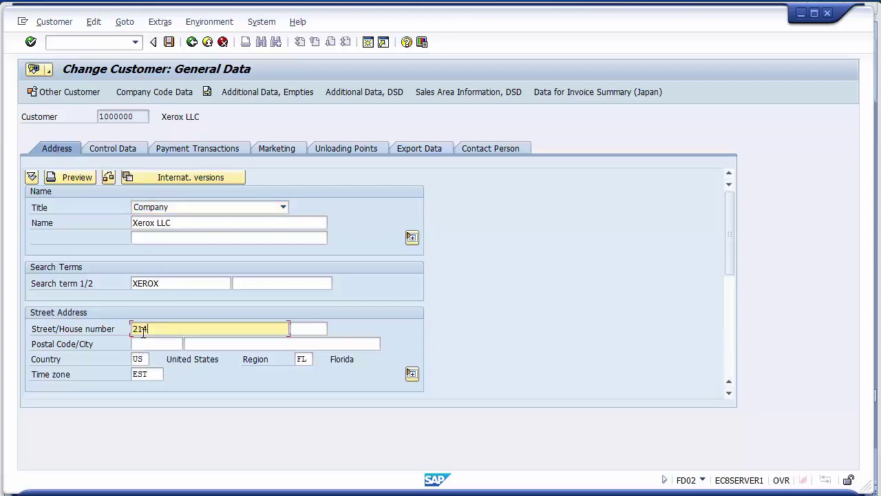
pyautogui.write(', west')
pyautogui.click(311, 333)
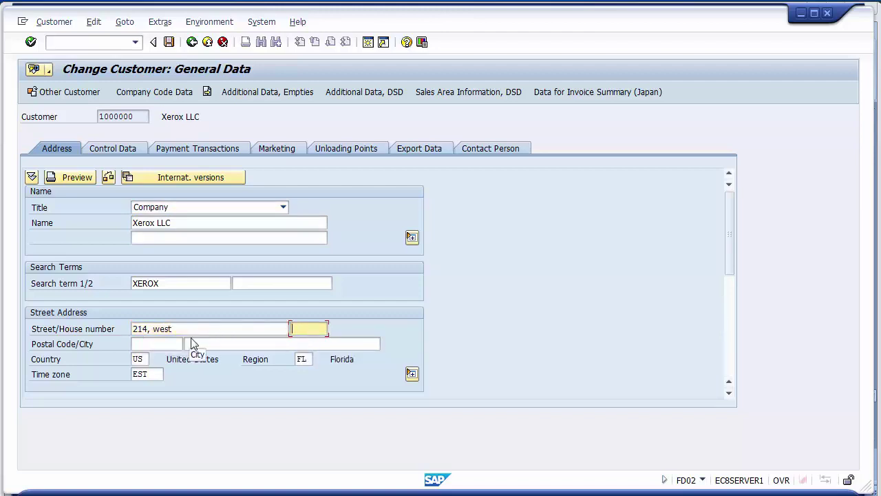
pyautogui.click(162, 342)
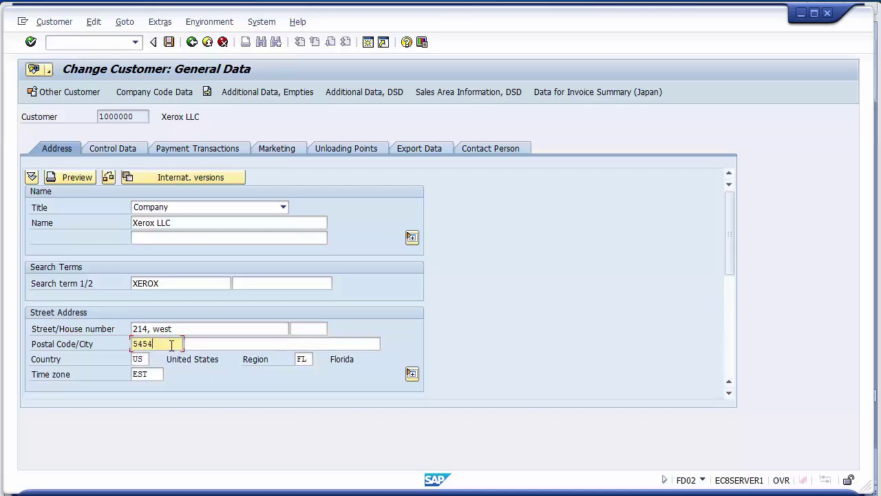
pyautogui.write('5')
pyautogui.click(204, 347)
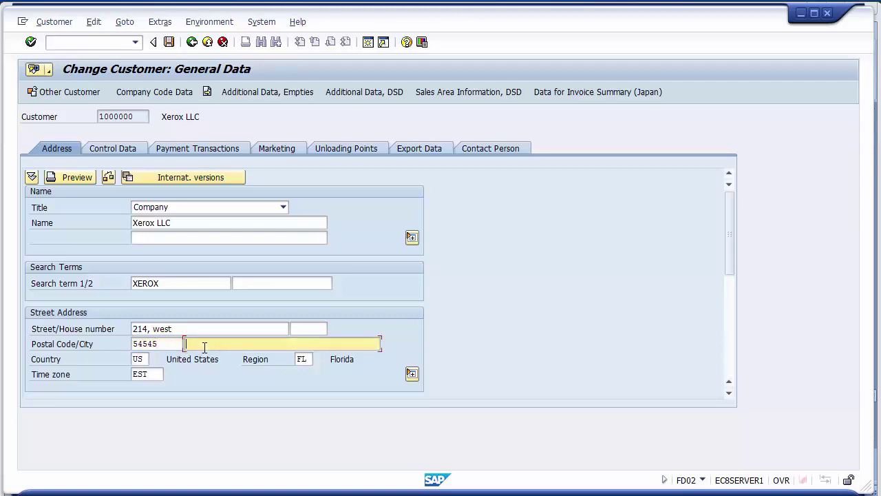
pyautogui.write('Florida')
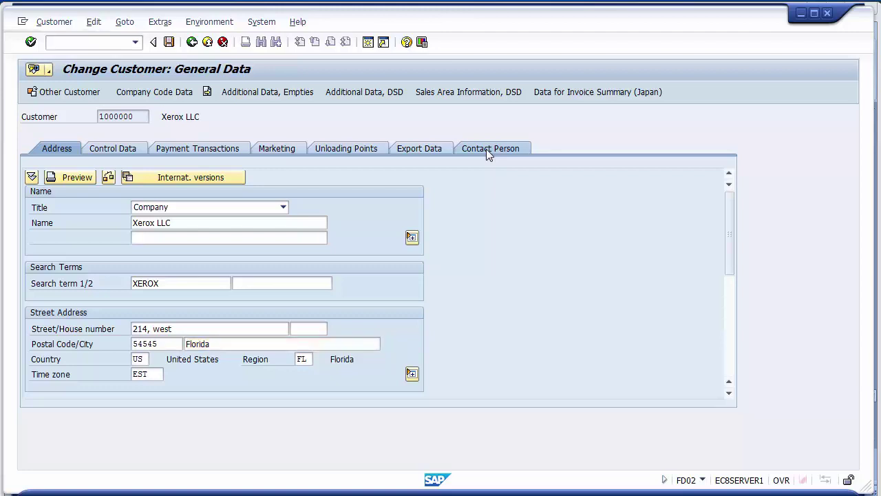
# - Enter the contact person's name and save the changed Xerox LLC record
pyautogui.click(486, 148)
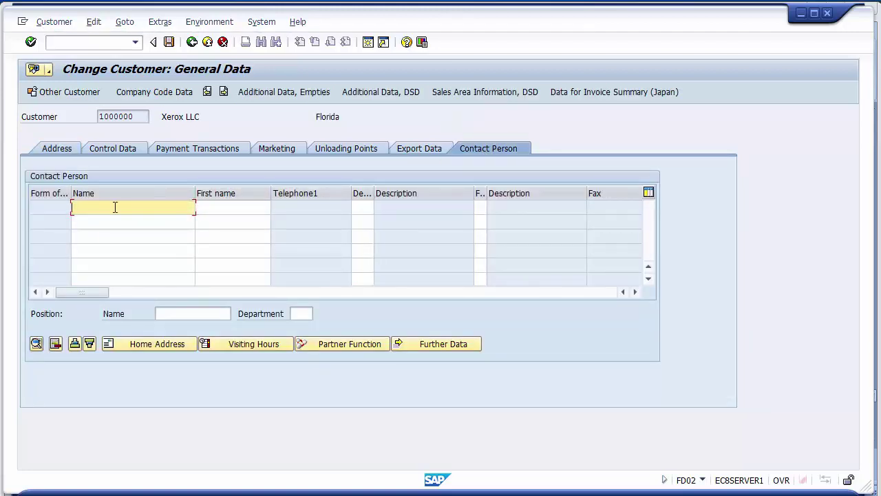
pyautogui.write('Andy')
pyautogui.click(247, 208)
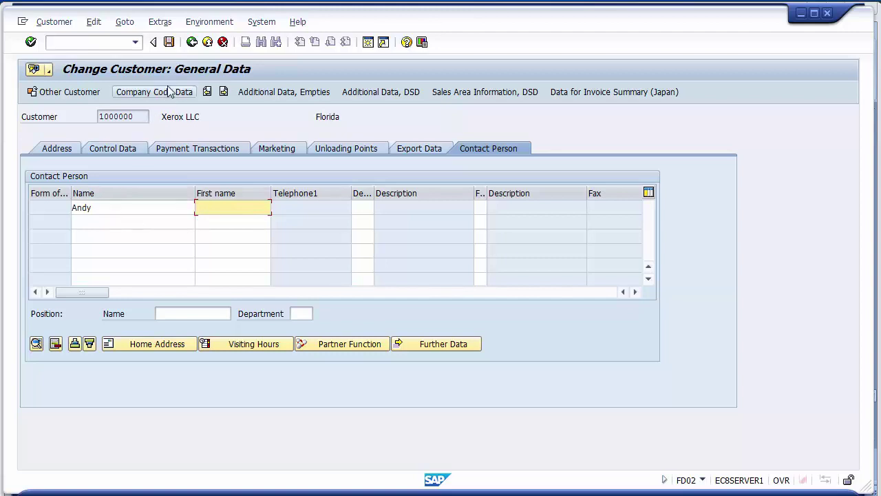
pyautogui.click(169, 42)
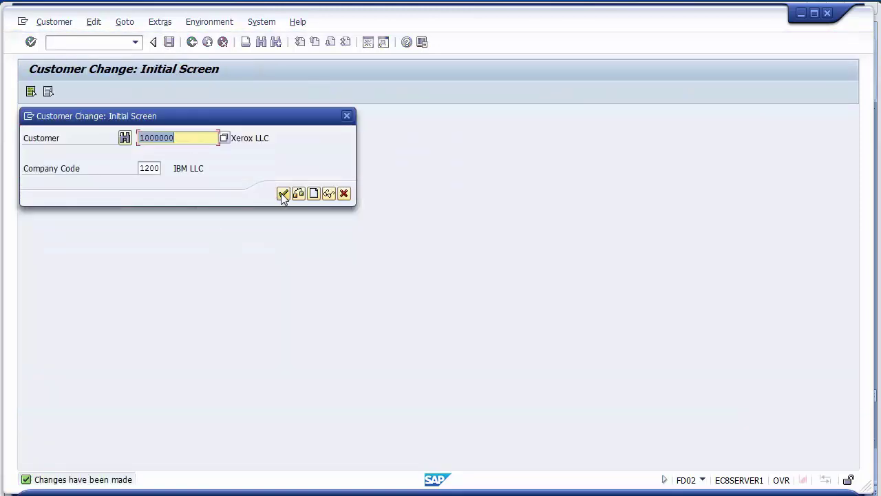
pyautogui.click(283, 194)
# - Highlight FD03 on the PowerPoint slide and return to SAP
pyautogui.click(334, 457)
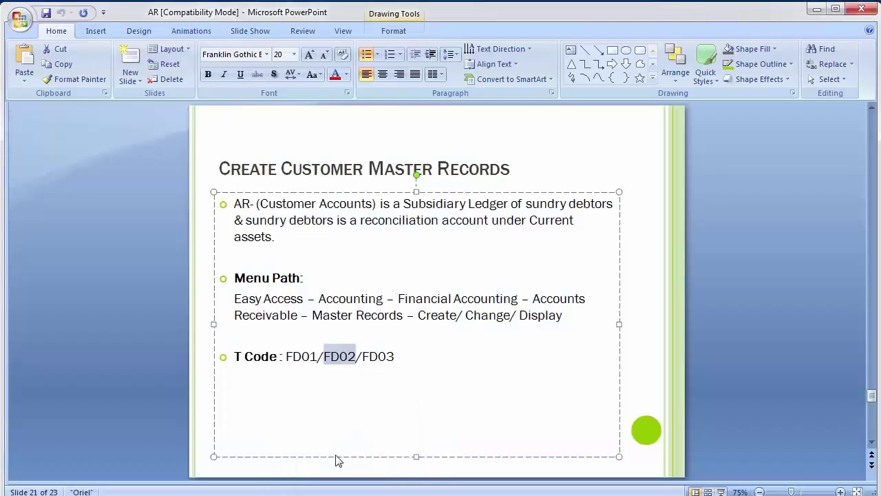
pyautogui.click(110, 277)
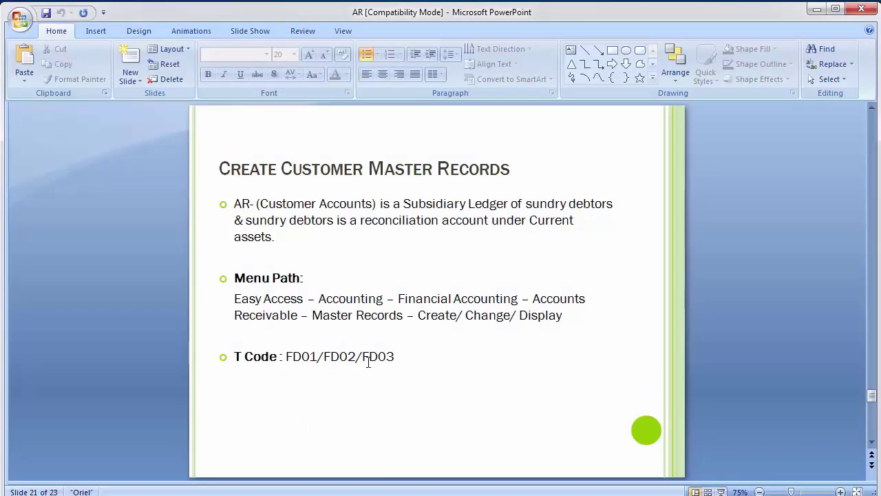
pyautogui.moveTo(362, 357); pyautogui.dragTo(393, 356)
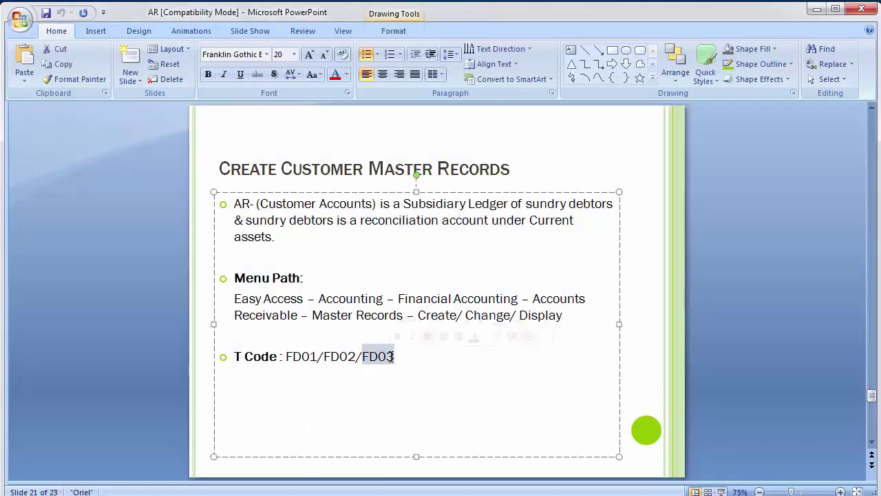
pyautogui.hotkey('alt', 'Tab')
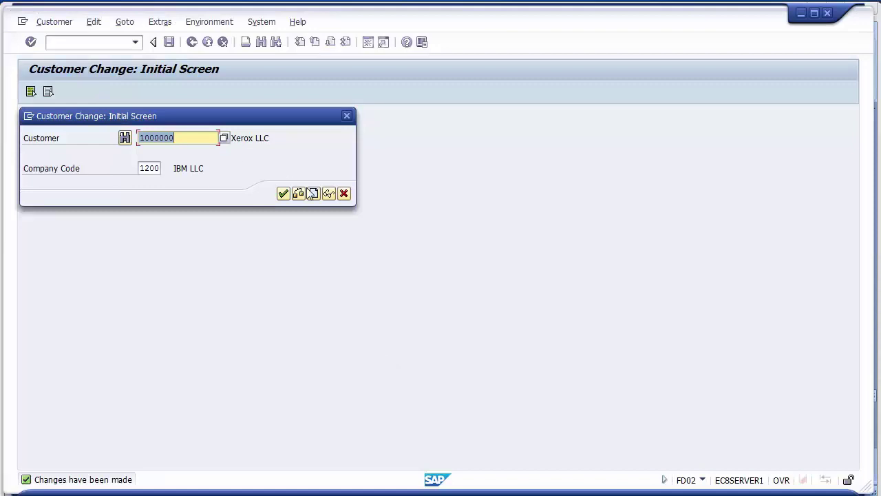
# - Close the customer change screen and start the FD03 display transaction
pyautogui.click(285, 195)
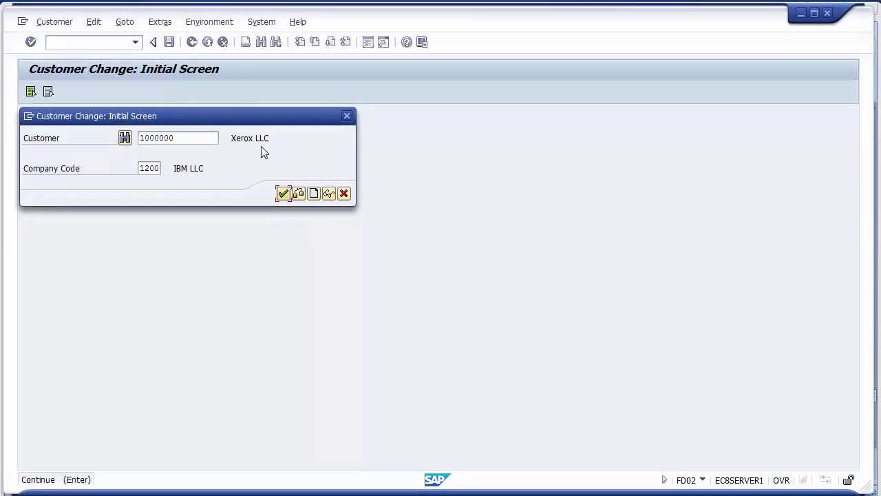
pyautogui.click(347, 116)
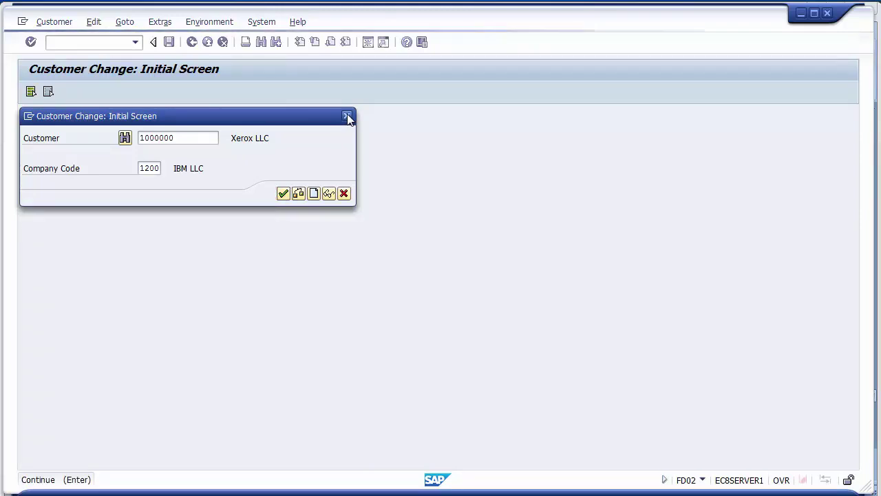
pyautogui.click(89, 43)
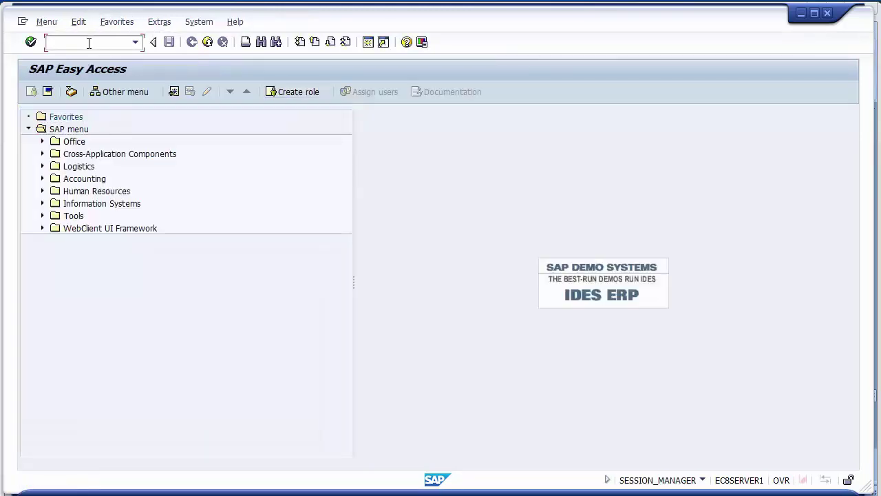
pyautogui.write('fd03')
pyautogui.press('Return')
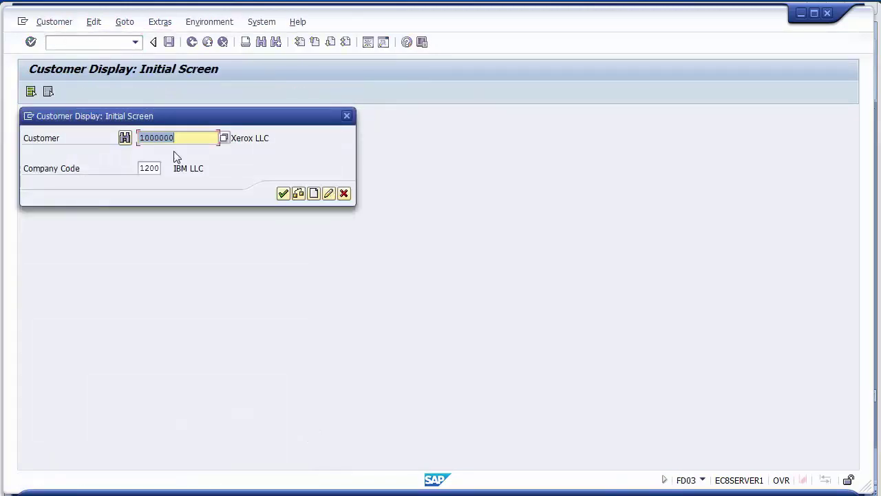
# - Search company code 1200 customers, widen the result columns, and take XEROX LLC (1000000)
pyautogui.click(187, 140)
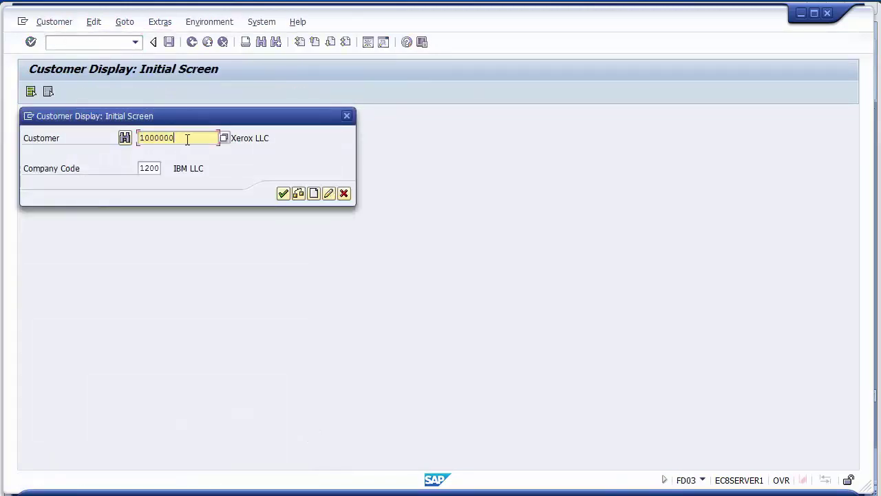
pyautogui.click(224, 139)
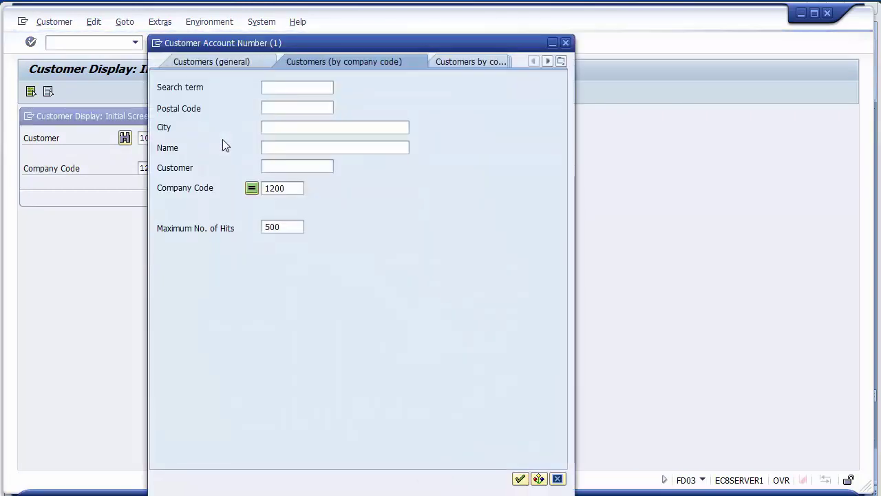
pyautogui.click(519, 479)
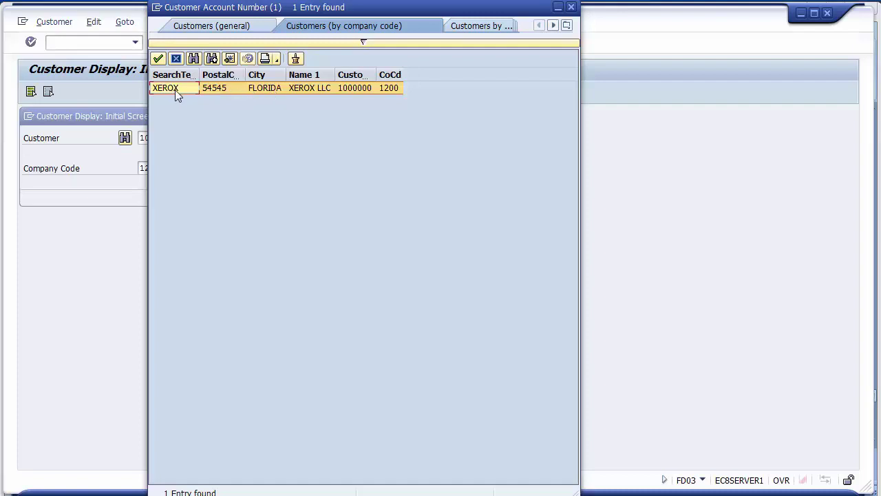
pyautogui.moveTo(200, 75); pyautogui.dragTo(210, 74)
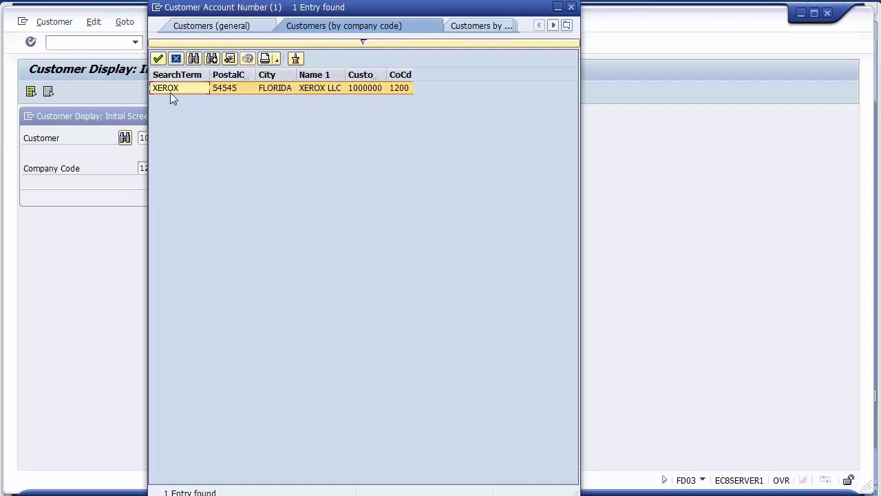
pyautogui.doubleClick(257, 74)
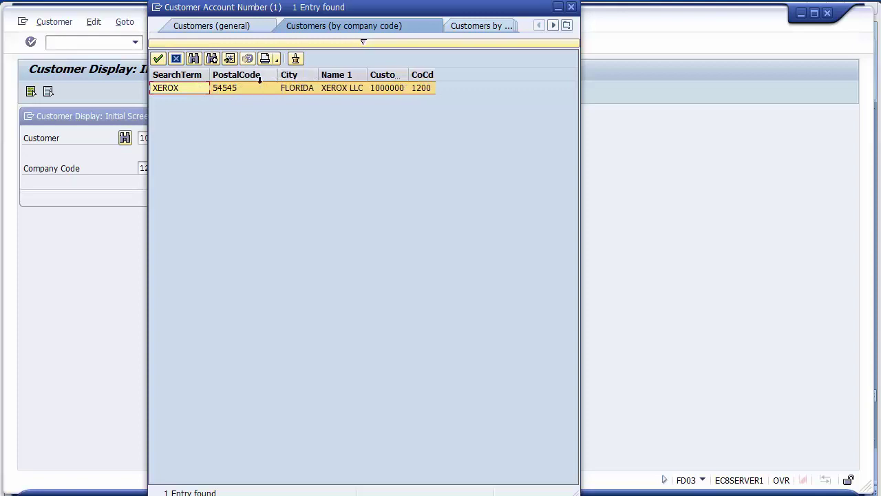
pyautogui.moveTo(319, 75); pyautogui.dragTo(370, 71)
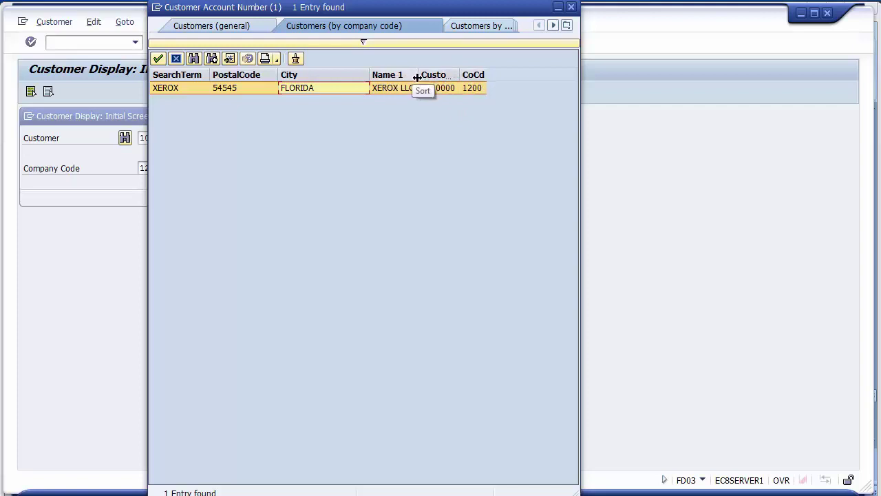
pyautogui.moveTo(417, 78); pyautogui.dragTo(533, 65)
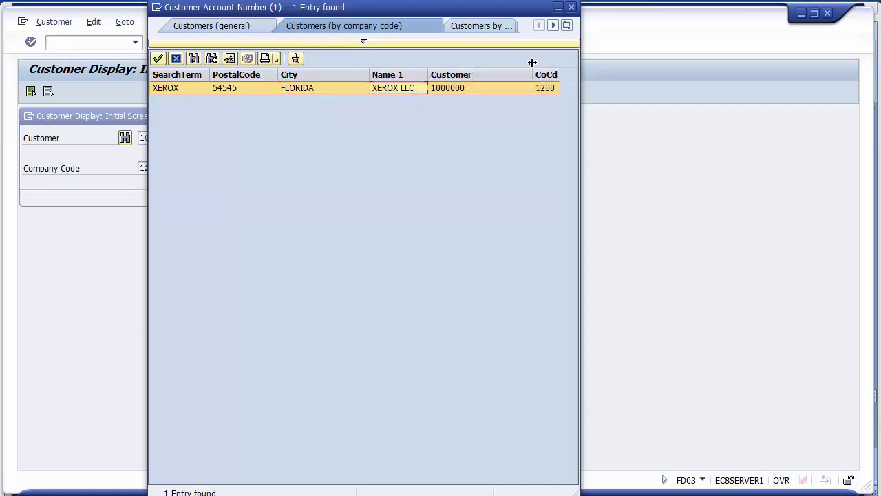
pyautogui.doubleClick(454, 88)
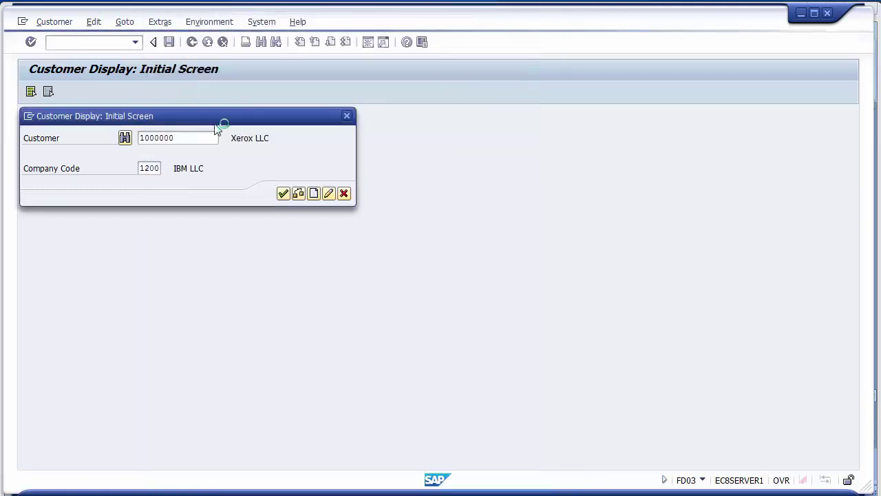
# - Review Control Data, Payment Transactions and reconciliation account 100004, then exit to SAP Easy Access
pyautogui.click(284, 194)
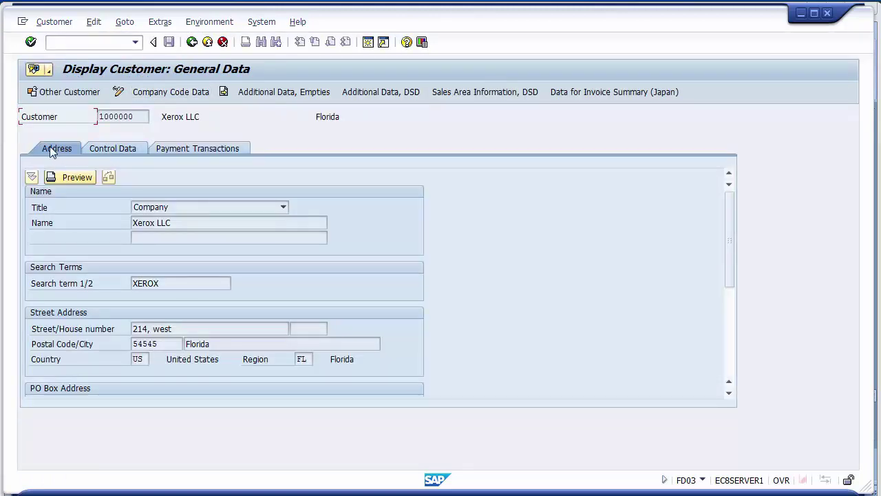
pyautogui.click(109, 151)
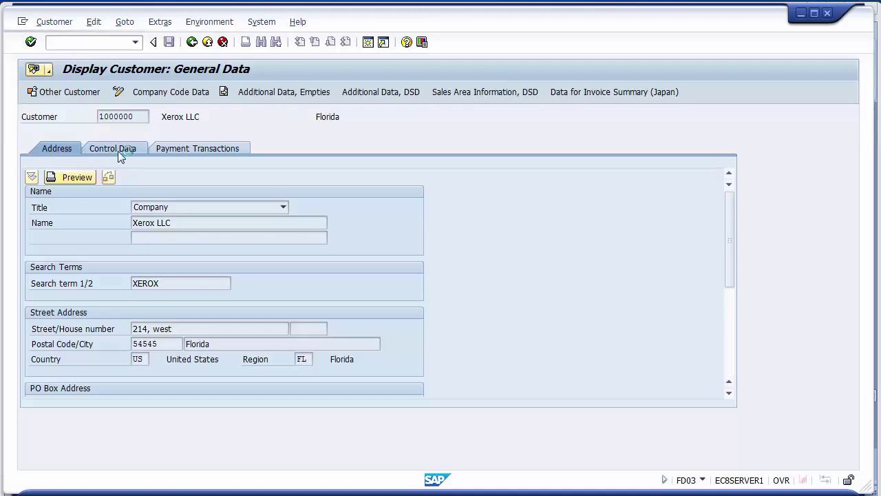
pyautogui.click(182, 150)
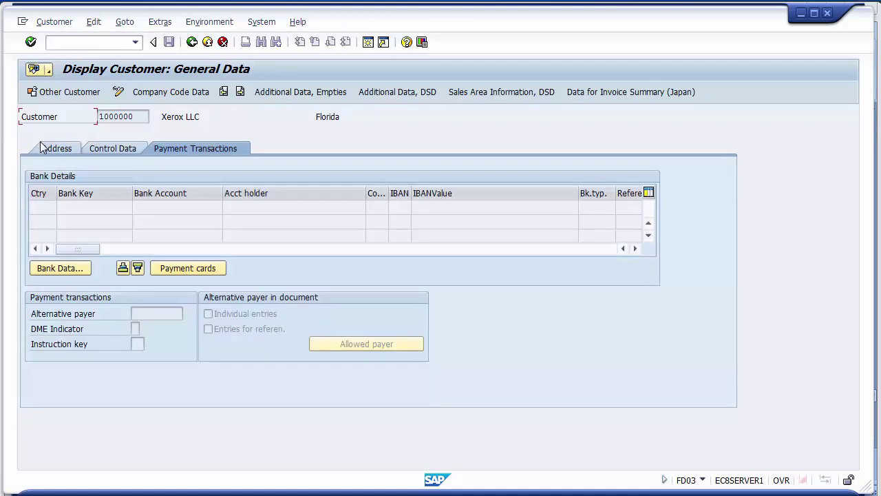
pyautogui.click(155, 96)
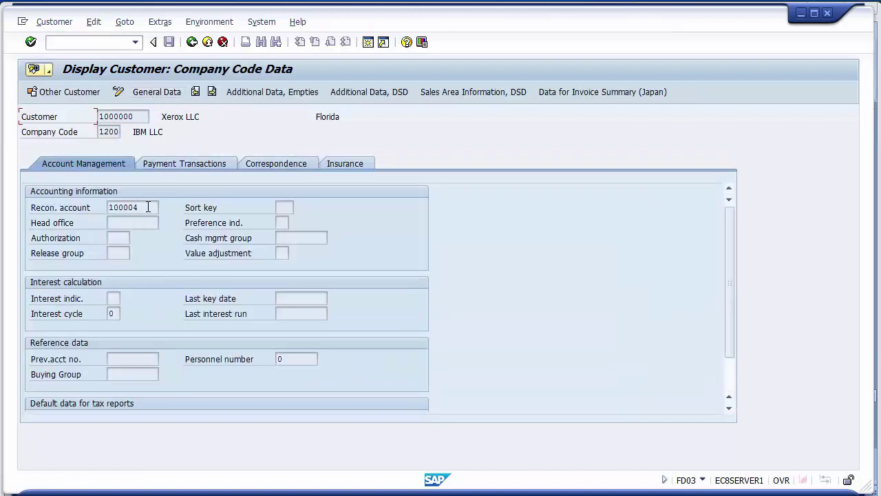
pyautogui.moveTo(149, 208); pyautogui.dragTo(99, 212)
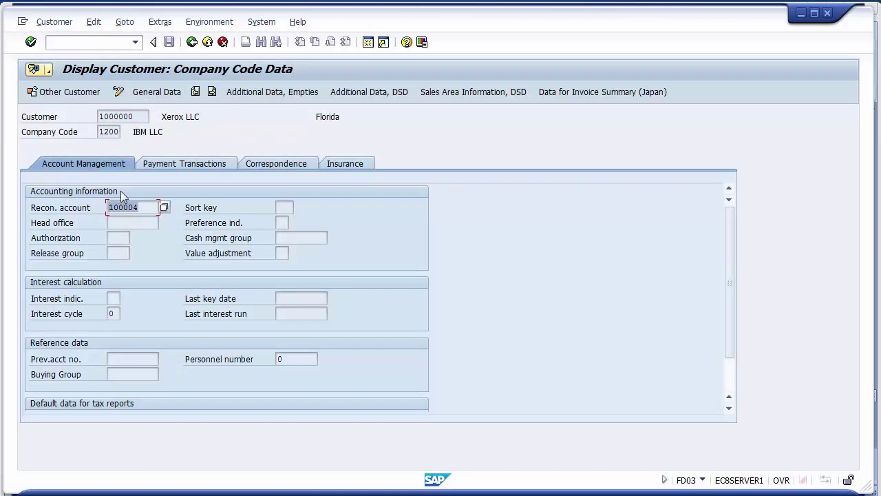
pyautogui.click(144, 219)
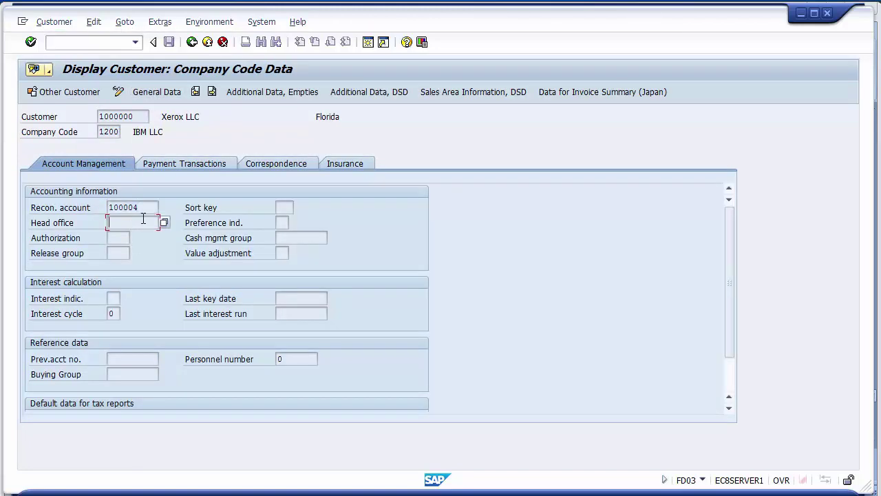
pyautogui.click(192, 42)
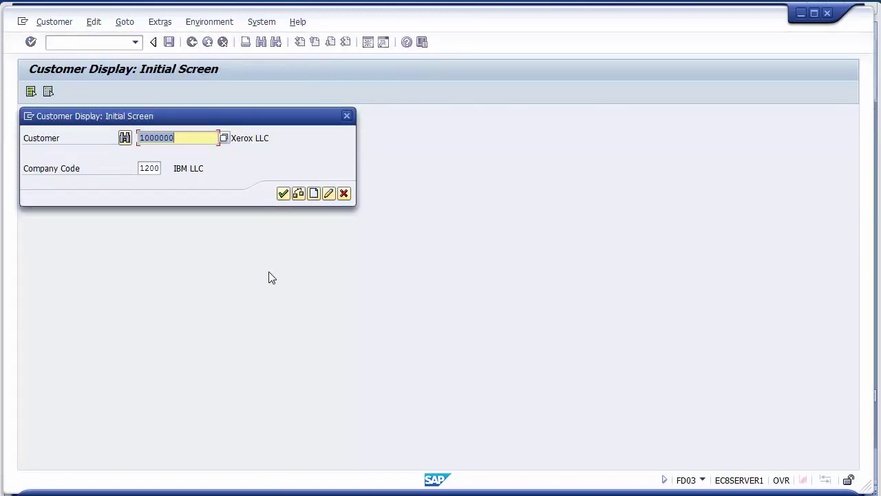
pyautogui.click(344, 196)
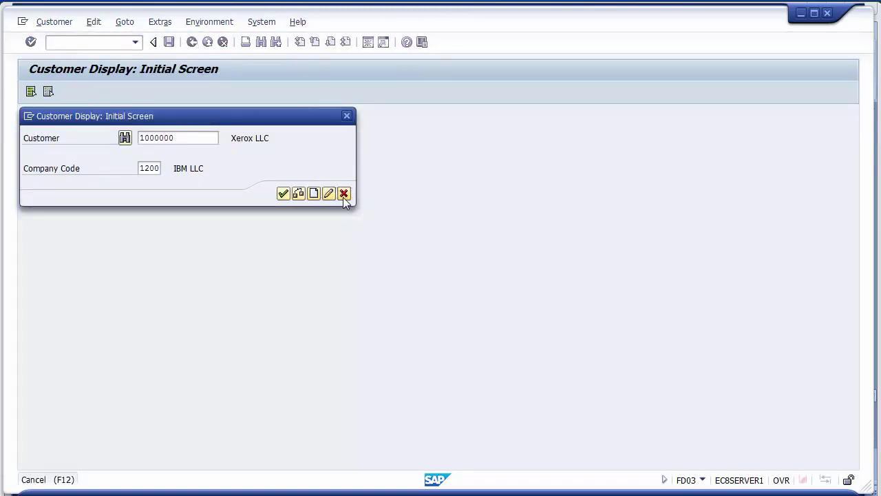
# - Bring PowerPoint forward and advance to slide 22, Unit Testing
pyautogui.moveTo(348, 493)
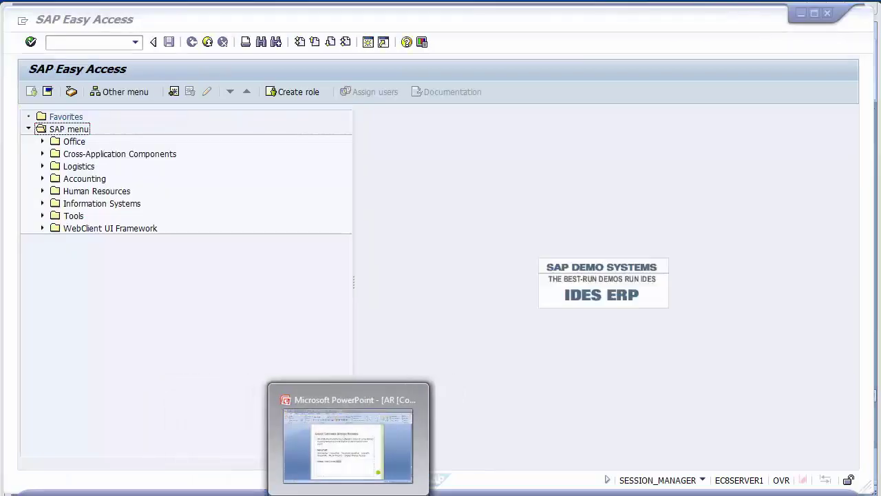
pyautogui.click(348, 445)
pyautogui.click(358, 295)
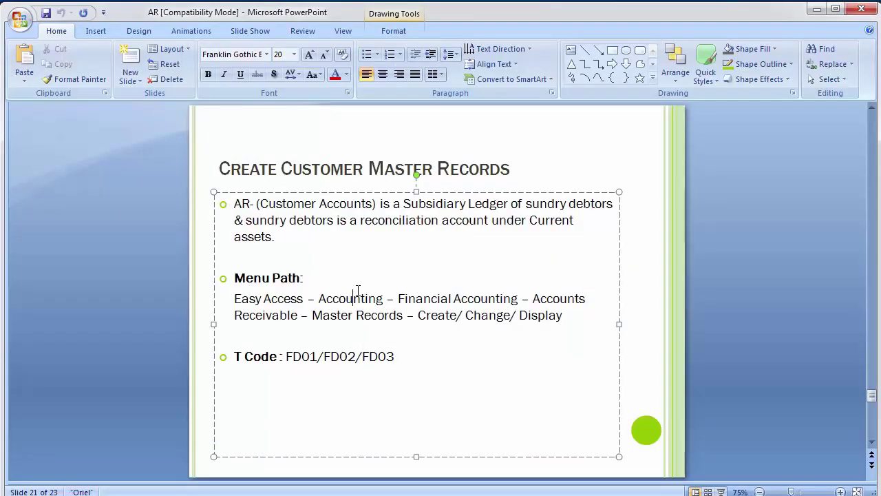
pyautogui.click(107, 280)
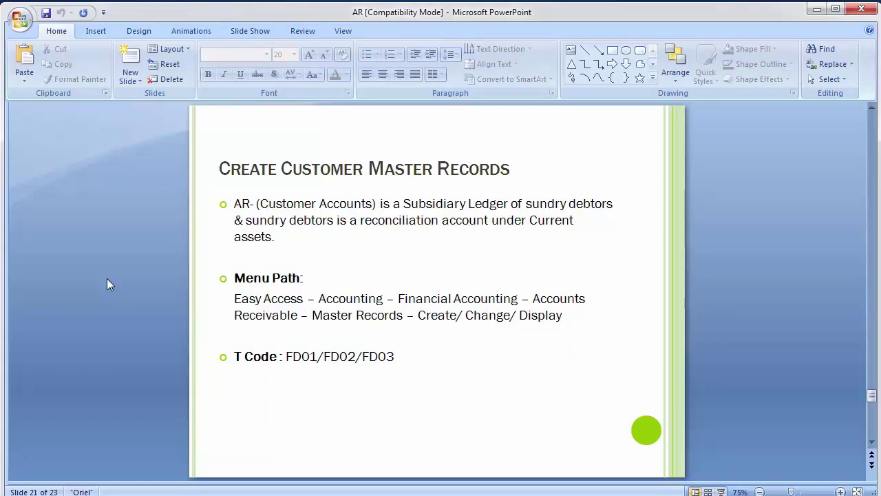
pyautogui.press('pagedown')
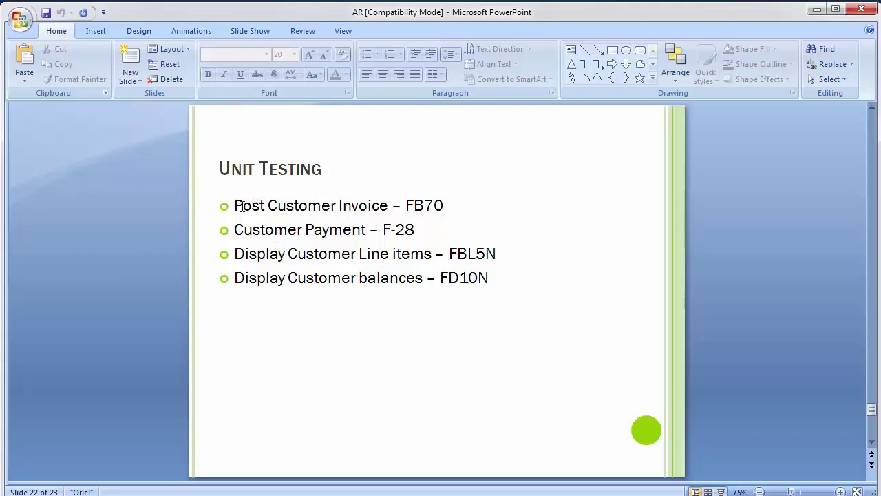
# - Point out the Post Customer Invoice – FB70 bullet, then bring SAP Easy Access back
pyautogui.moveTo(237, 206); pyautogui.dragTo(406, 208)
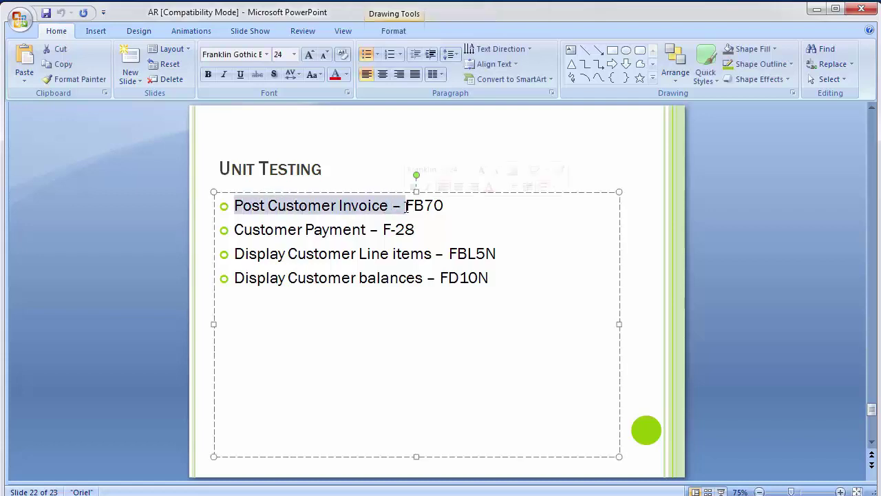
pyautogui.click(406, 208)
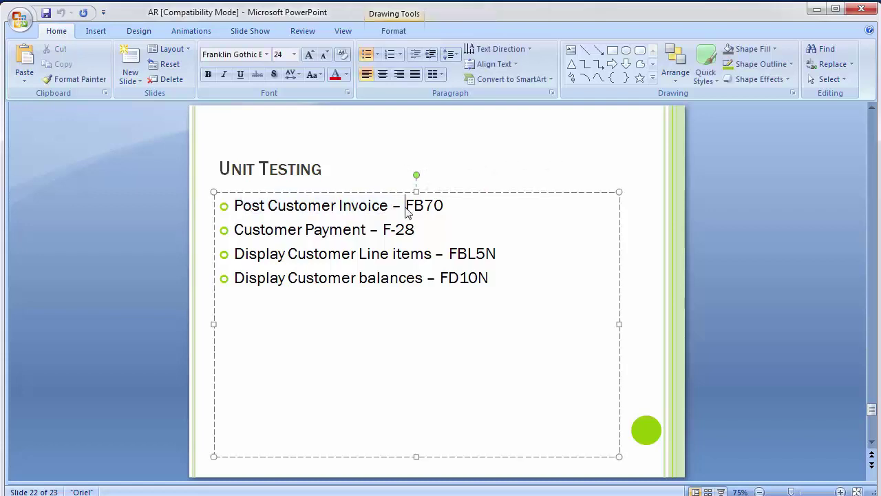
pyautogui.click(125, 242)
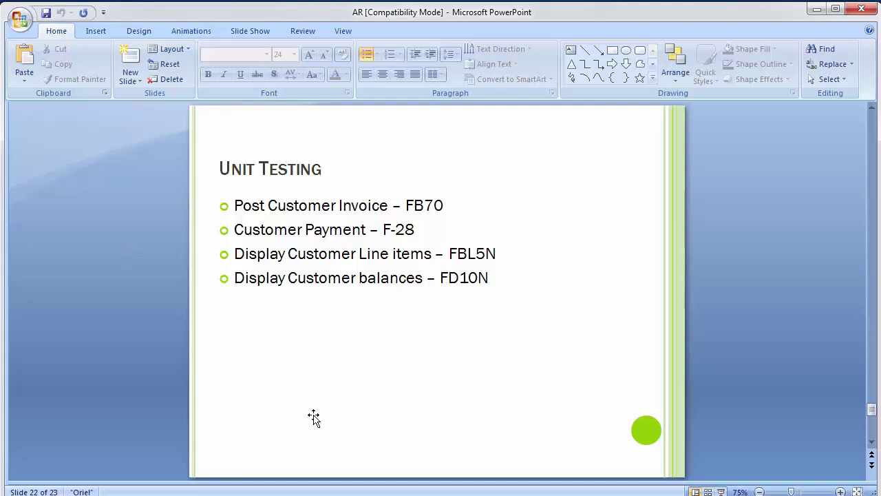
pyautogui.moveTo(235, 205)
pyautogui.mouseDown()
pyautogui.moveTo(406, 213)
pyautogui.moveTo(446, 205)
pyautogui.mouseUp()
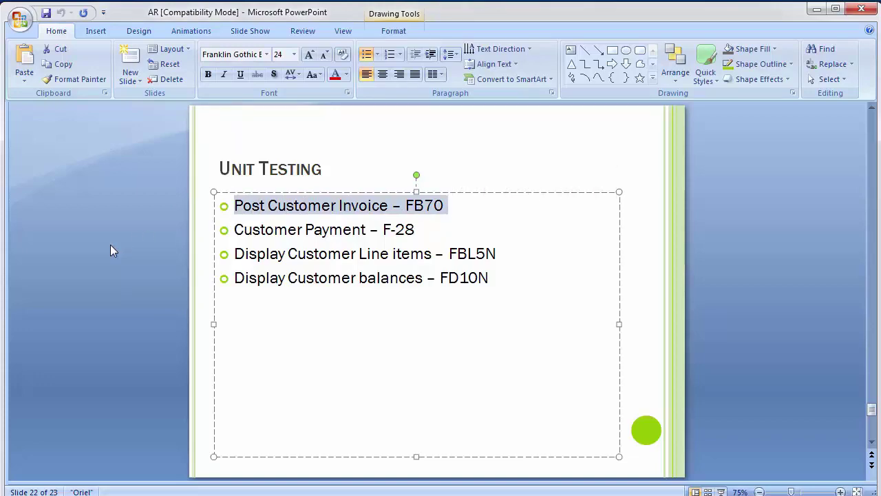
pyautogui.click(249, 475)
pyautogui.click(250, 493)
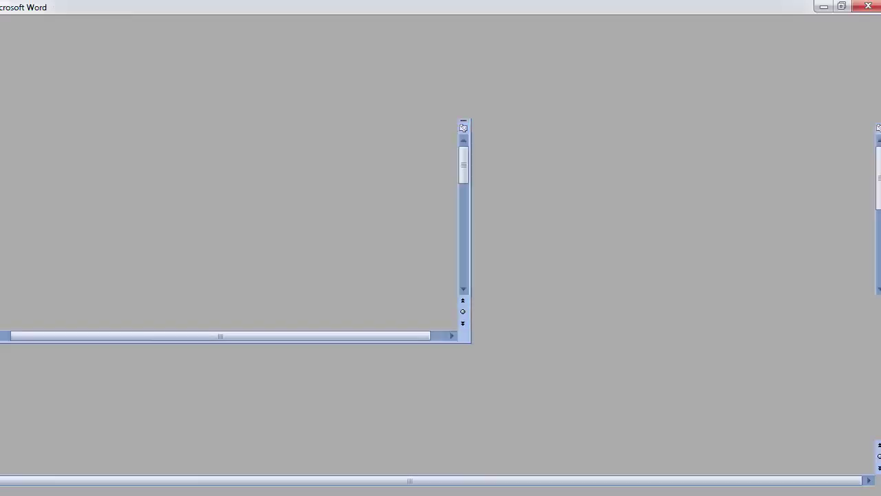
pyautogui.write('w')
pyautogui.hotkey('alt', 'Tab')
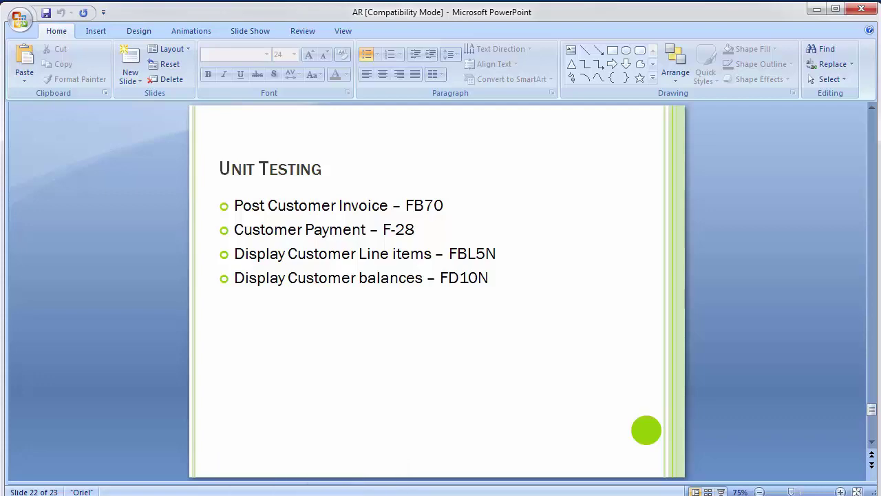
pyautogui.moveTo(305, 490)
pyautogui.click(324, 451)
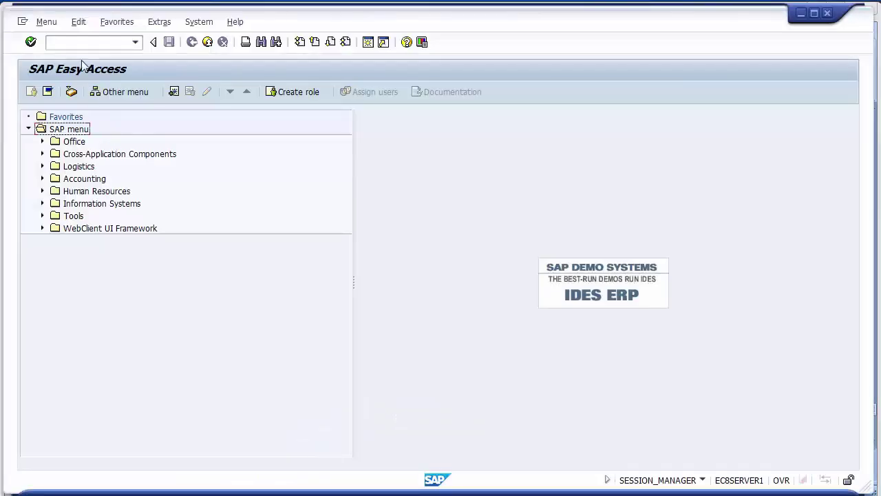
# - Launch FB70, Enter Outgoing Invoices, from the command field
pyautogui.click(70, 40)
pyautogui.hotkey('alt', 'Tab')
pyautogui.hotkey('alt', 'Tab')
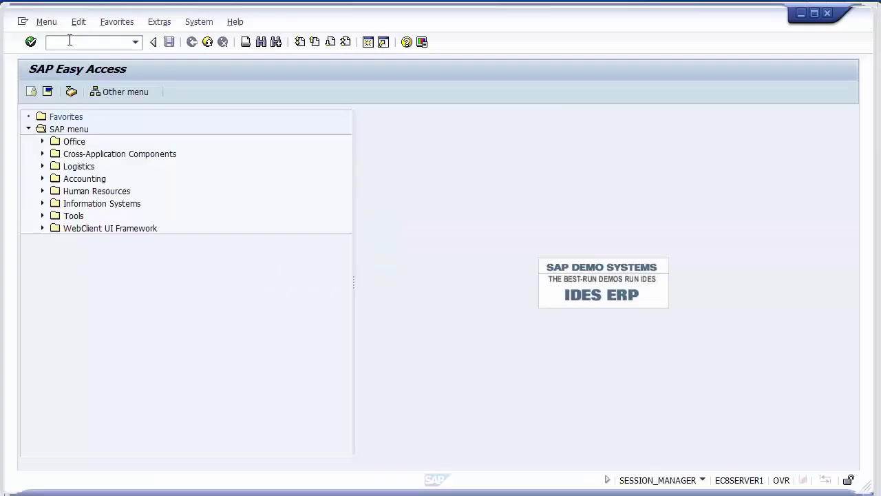
pyautogui.write('fb7')
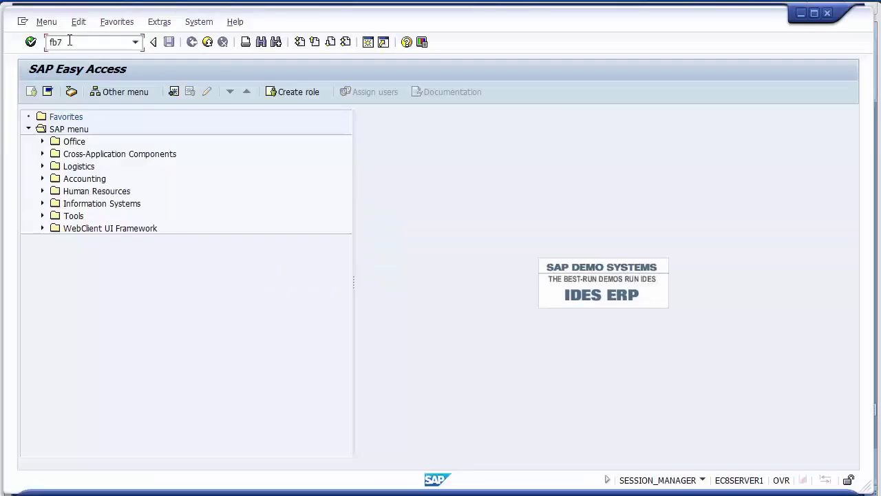
pyautogui.write('0')
pyautogui.press('Return')
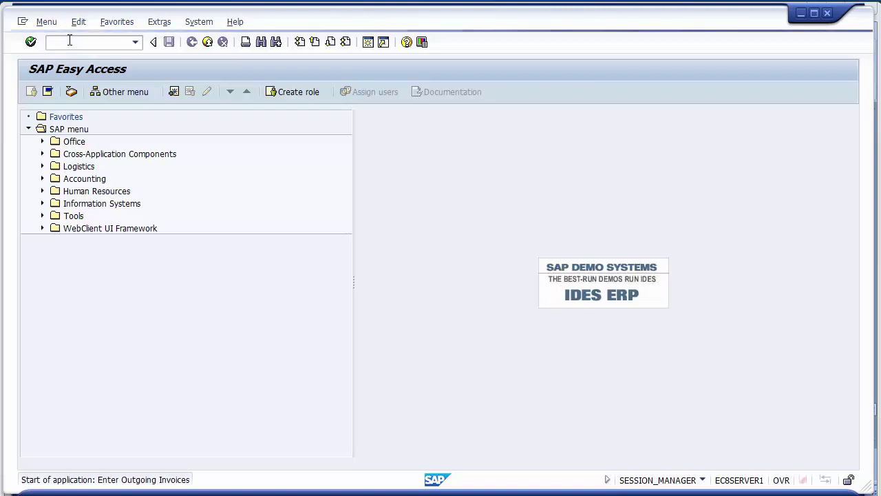
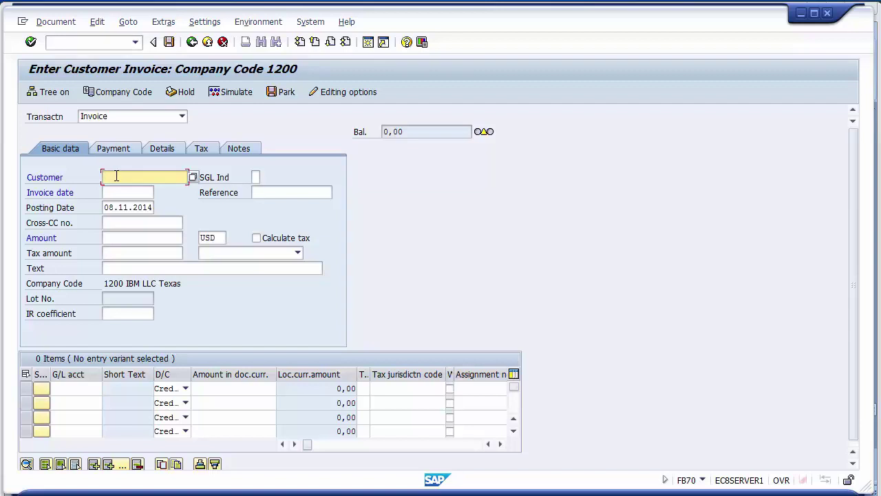
# - Select customer Xerox LLC from the customer search for company code 1200
pyautogui.press('Return')
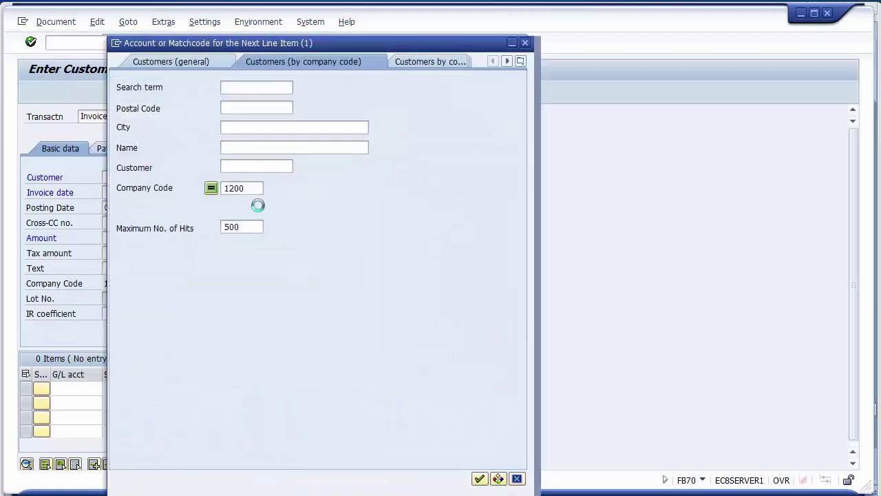
pyautogui.press('Return')
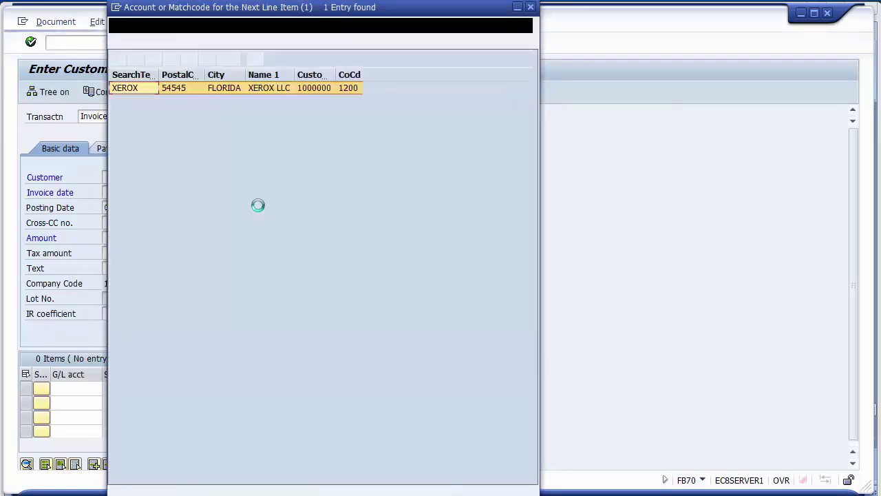
pyautogui.doubleClick(306, 88)
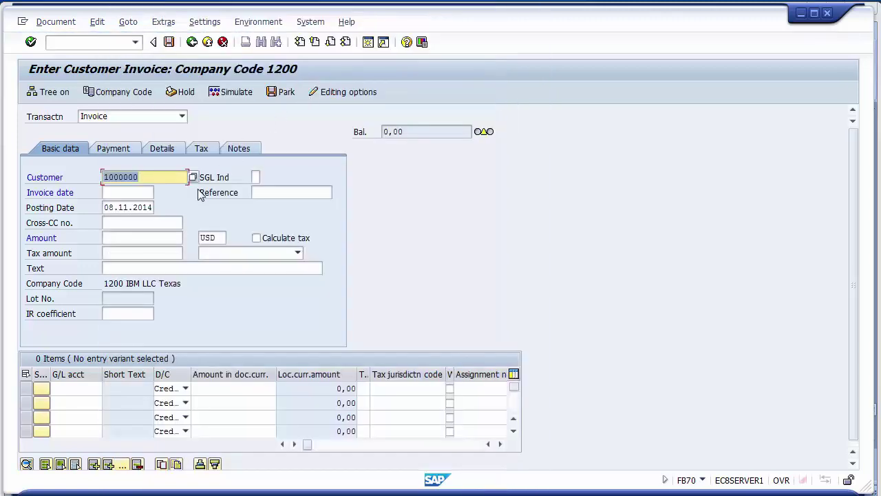
# - Enter invoice date 08112014, amount 10000, text 'Sale to Xerox' and reference 124
pyautogui.click(135, 193)
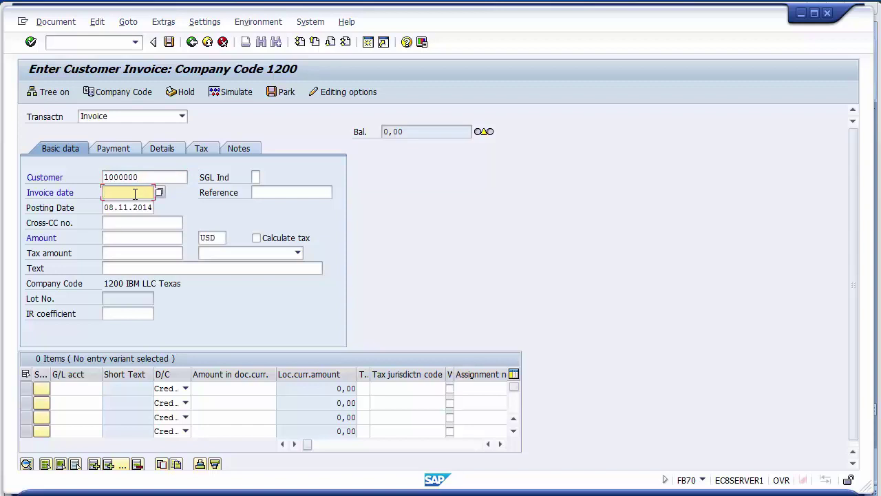
pyautogui.write('08112014')
pyautogui.click(138, 238)
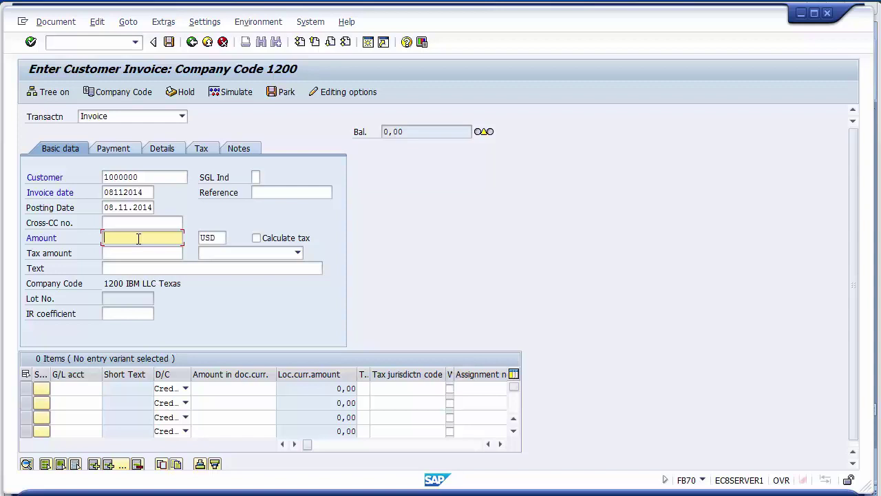
pyautogui.write('10000')
pyautogui.click(135, 268)
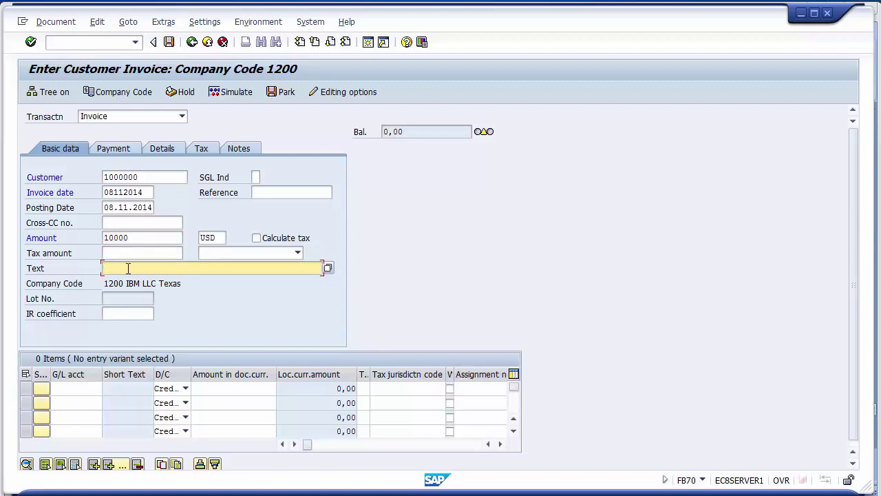
pyautogui.write('Sale to Xerox')
pyautogui.click(262, 193)
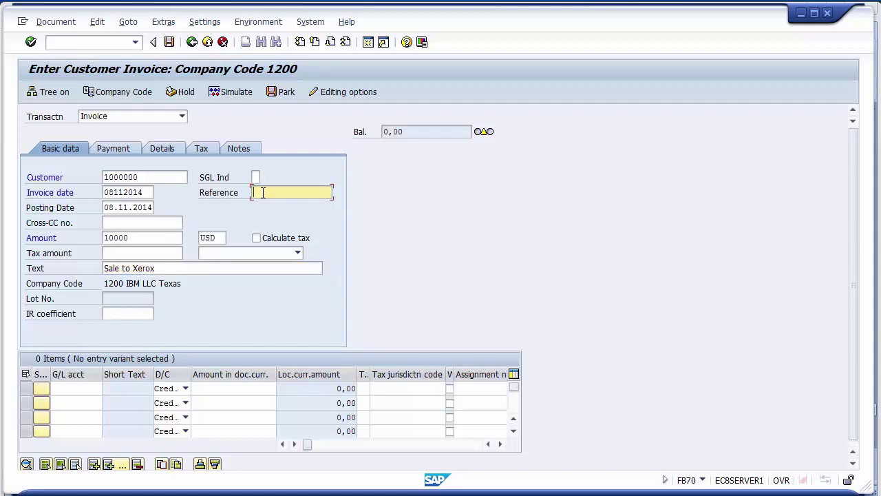
pyautogui.click(221, 197)
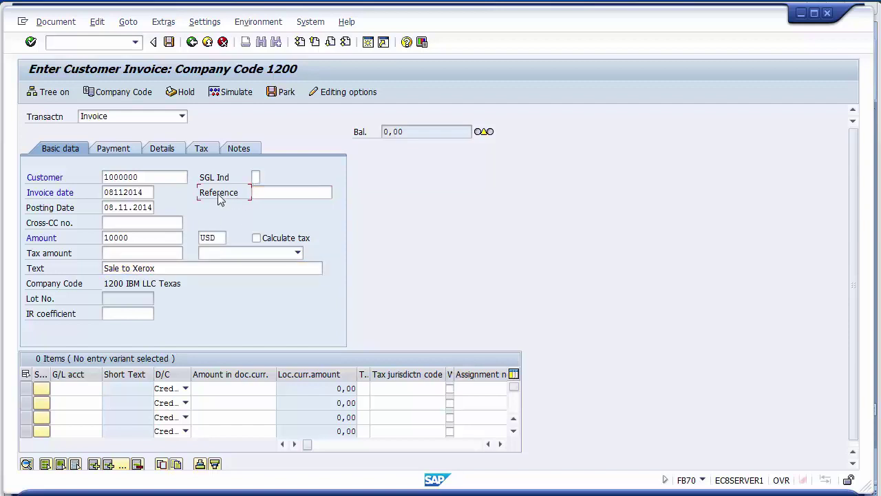
pyautogui.click(267, 191)
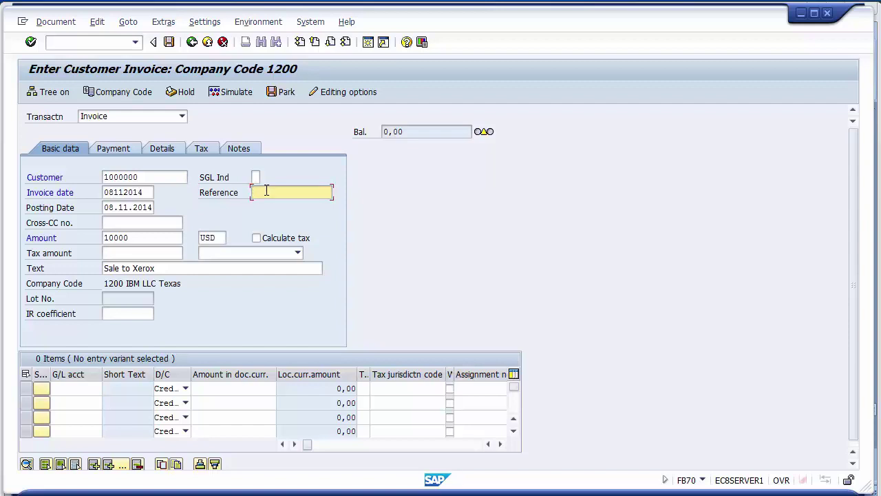
pyautogui.write('124')
pyautogui.moveTo(856, 200); pyautogui.dragTo(853, 311)
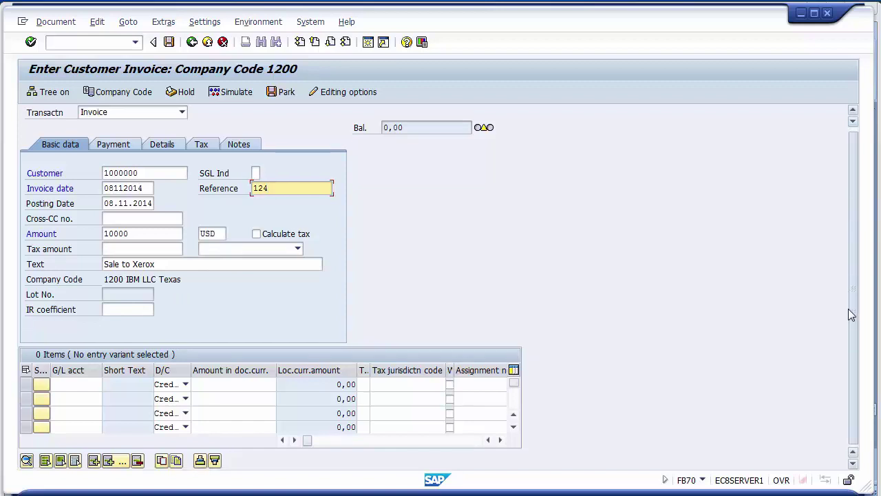
# - Fill line one's G/L account with 300000 Sales Account from the search help
pyautogui.click(84, 387)
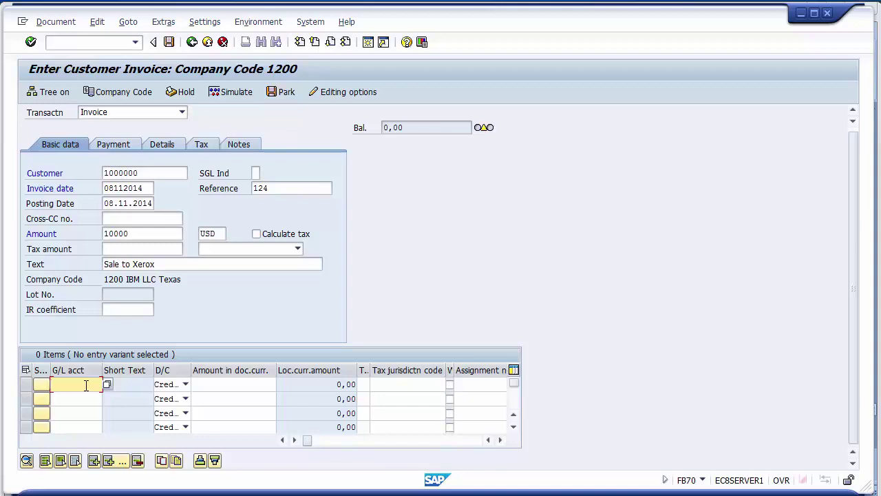
pyautogui.click(163, 172)
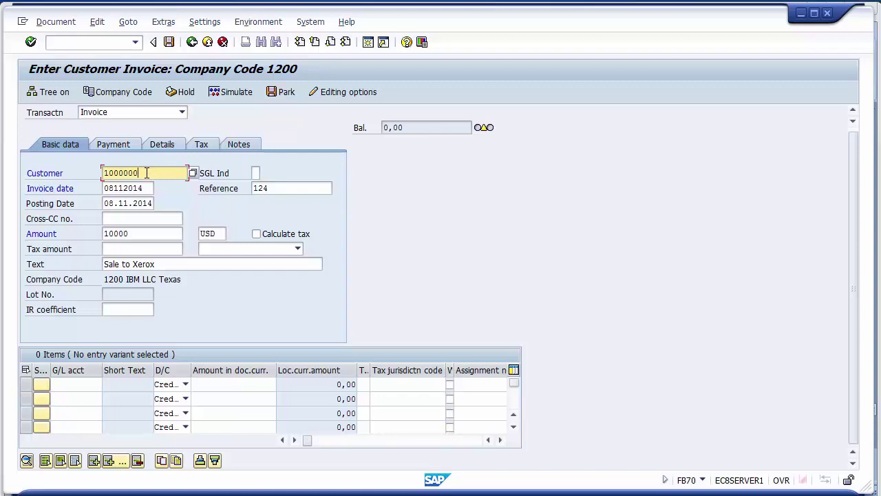
pyautogui.click(87, 387)
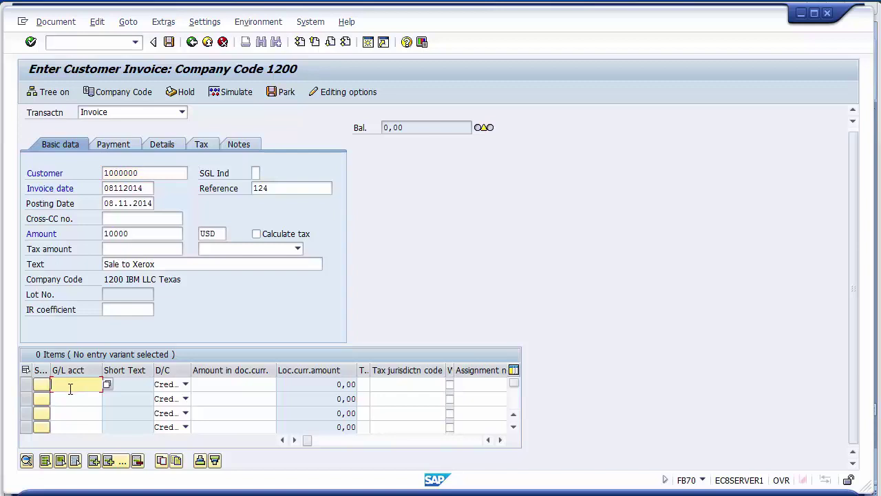
pyautogui.click(169, 385)
pyautogui.click(169, 385)
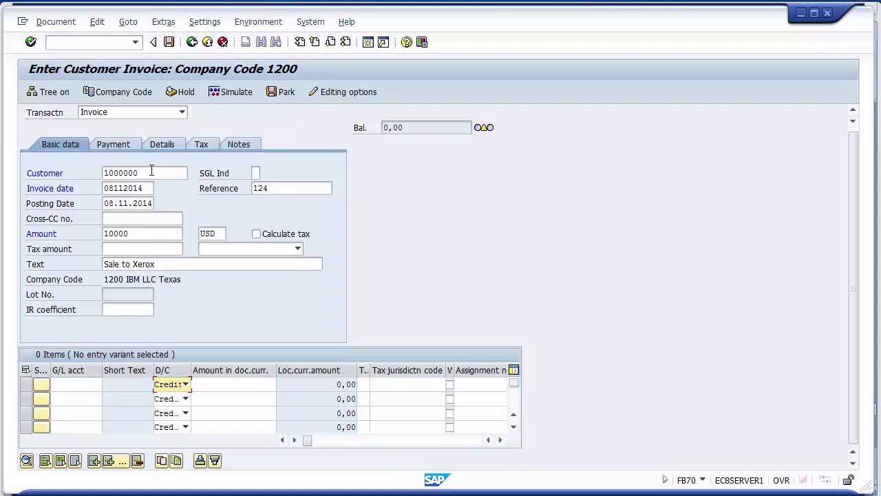
pyautogui.click(82, 385)
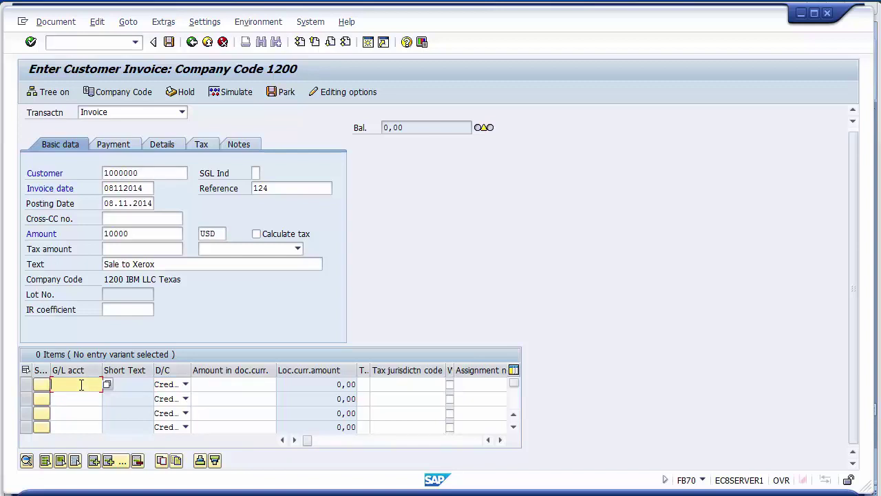
pyautogui.press('Return')
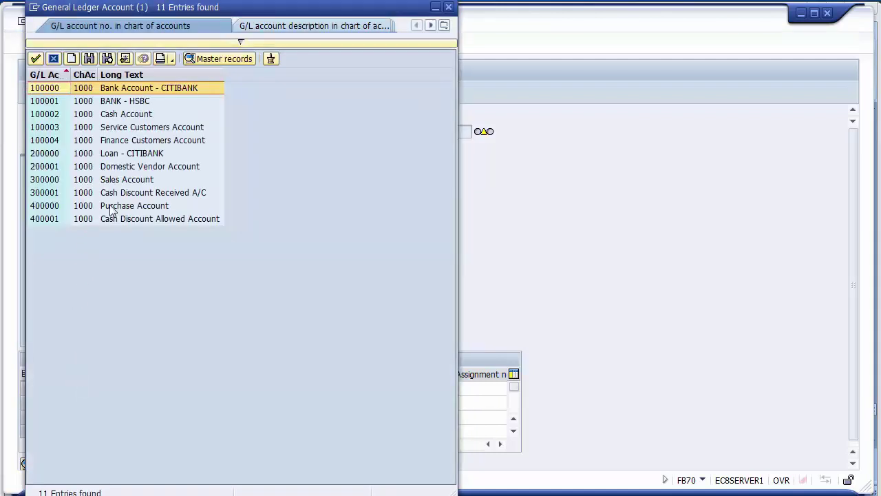
pyautogui.click(118, 182)
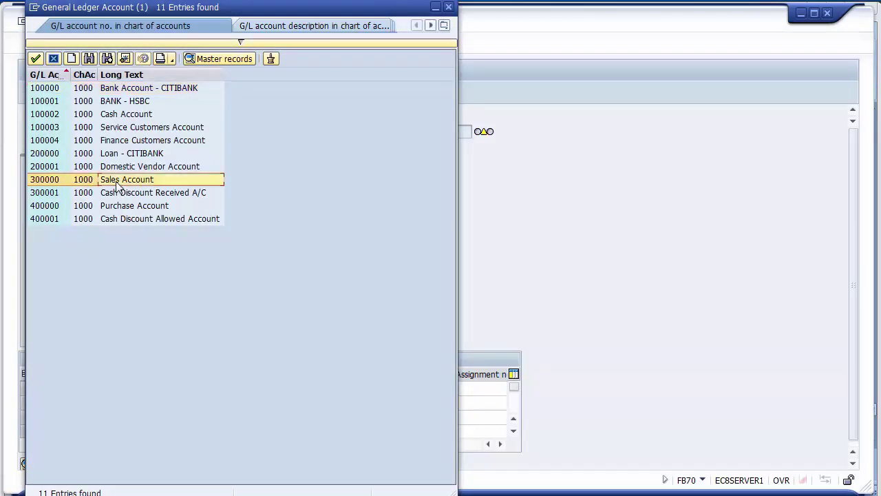
pyautogui.doubleClick(44, 179)
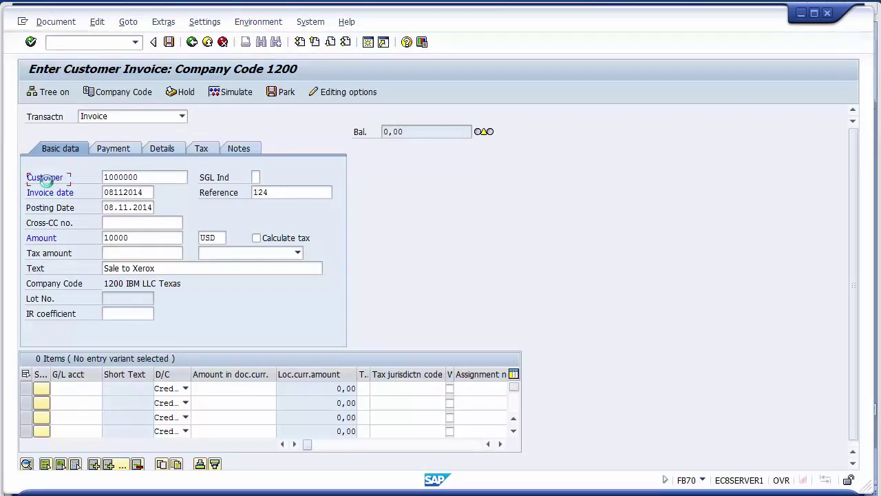
# - Make line one a Credit of 10000 with line text 'Sales to xerox'
pyautogui.click(171, 389)
pyautogui.click(172, 397)
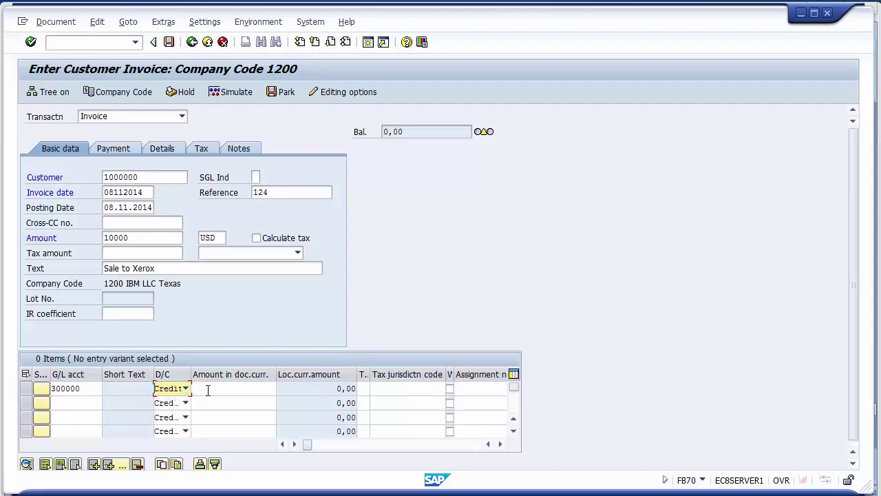
pyautogui.click(208, 389)
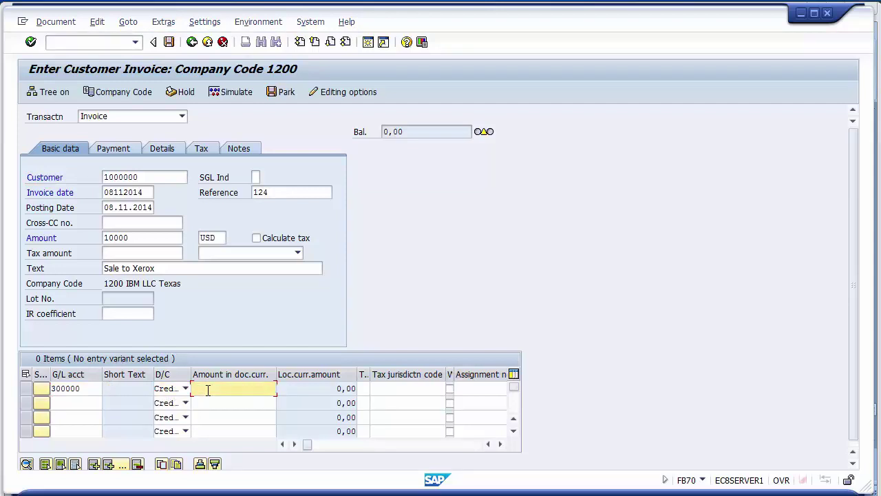
pyautogui.write('10000')
pyautogui.click(355, 392)
pyautogui.press('Tab')
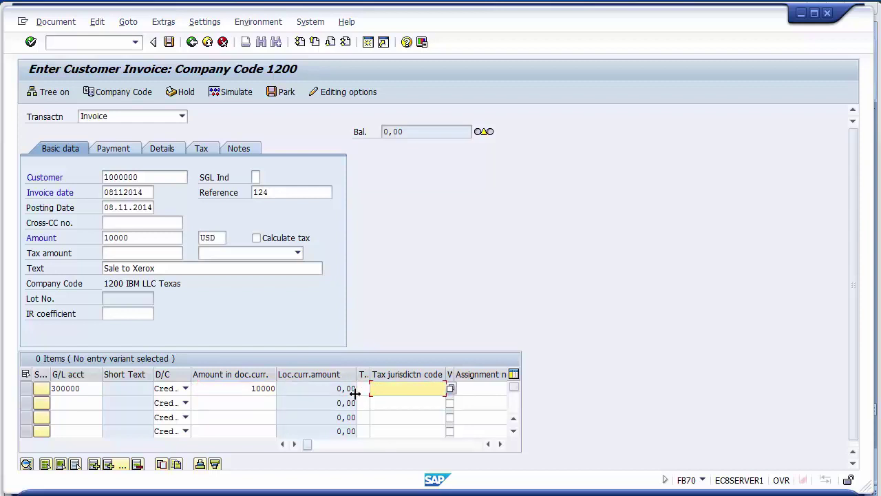
pyautogui.press('Tab')
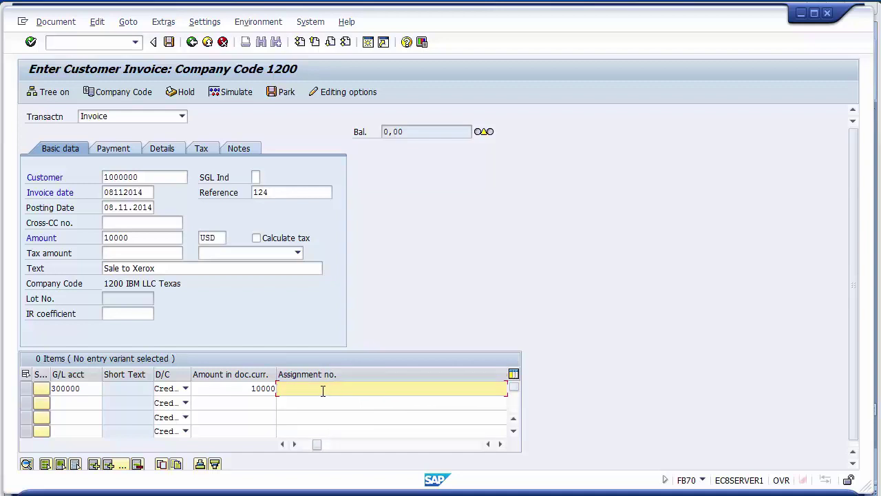
pyautogui.press('Tab')
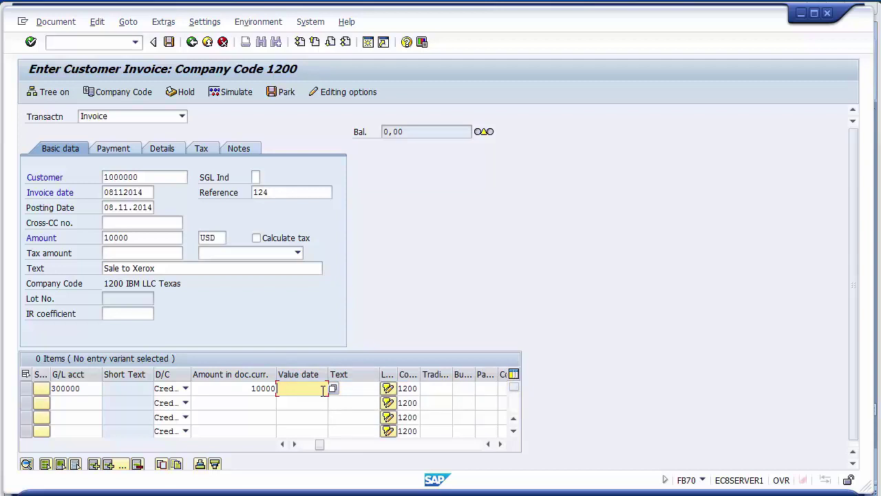
pyautogui.press('Tab')
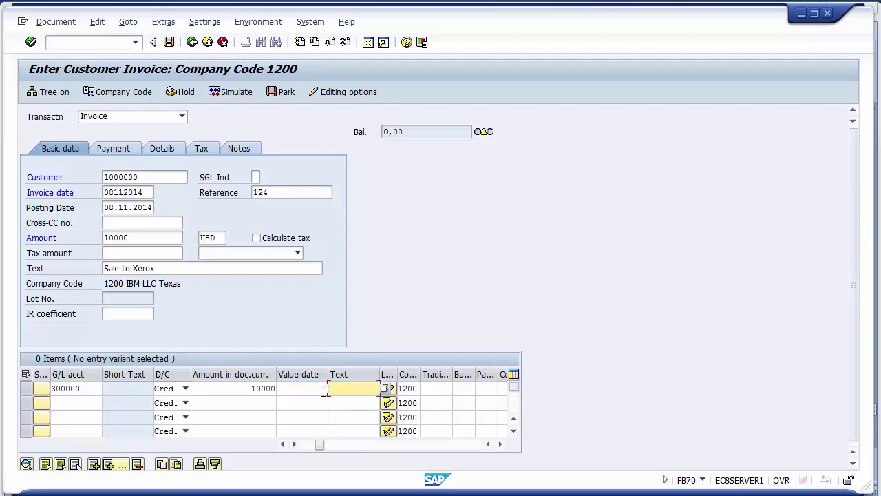
pyautogui.press('BackSpace')
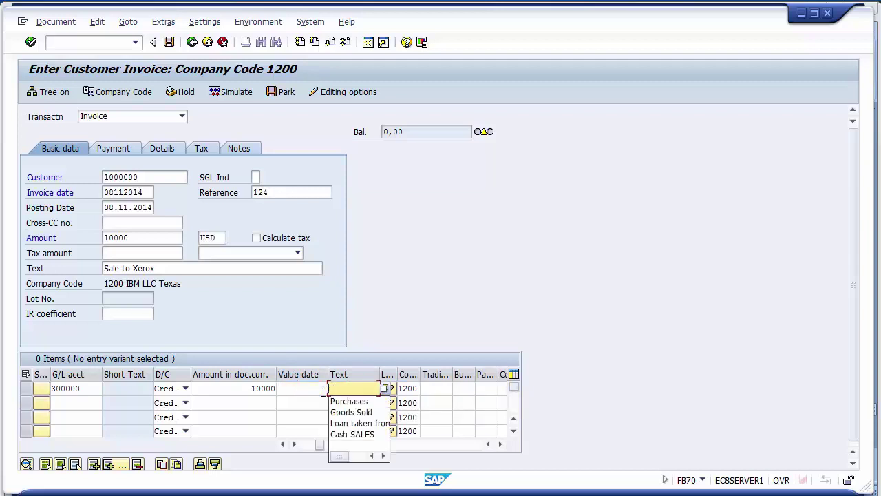
pyautogui.write('Sales t')
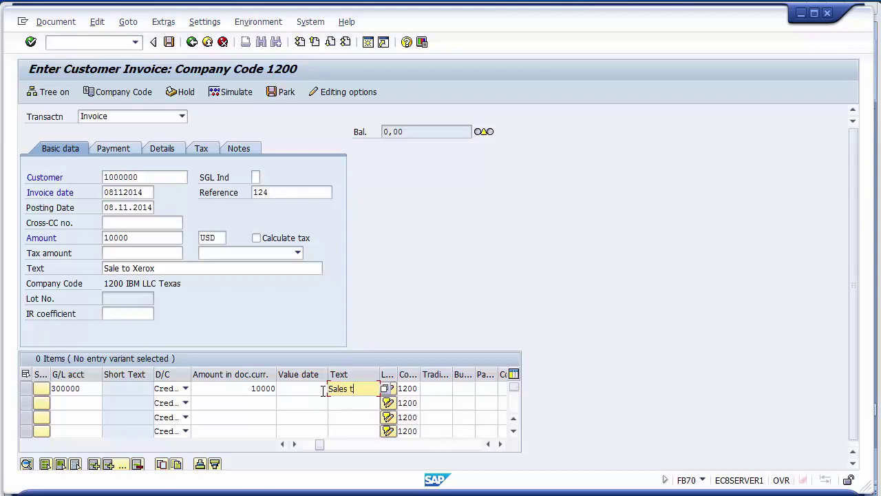
pyautogui.write('o xerox')
# - Simulate the invoice, hit the closed period 008 2014 error, and enter /oob52
pyautogui.click(230, 92)
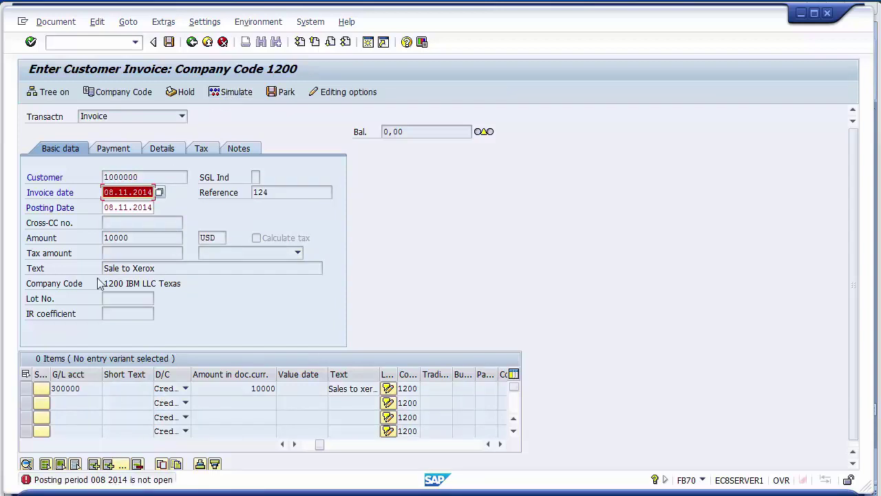
pyautogui.click(78, 43)
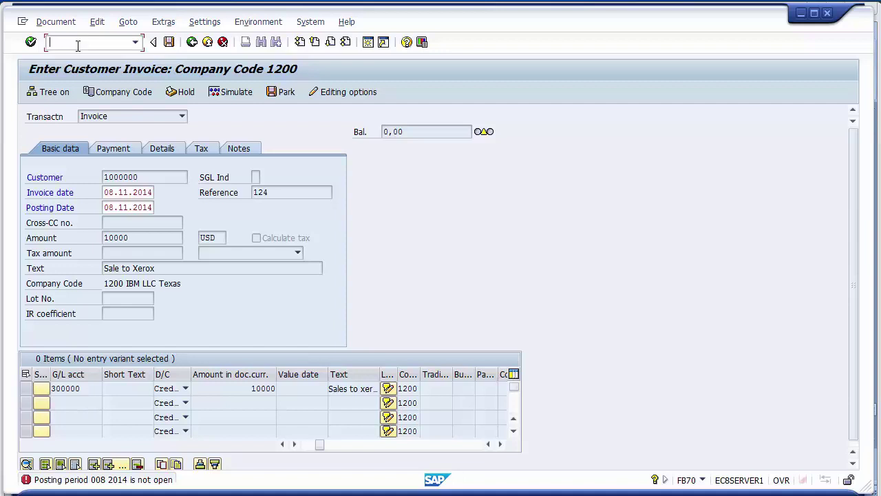
pyautogui.write('/oob52')
# - In OB52, change the To period from 7 to 8 on the 2014 rows
pyautogui.press('Return')
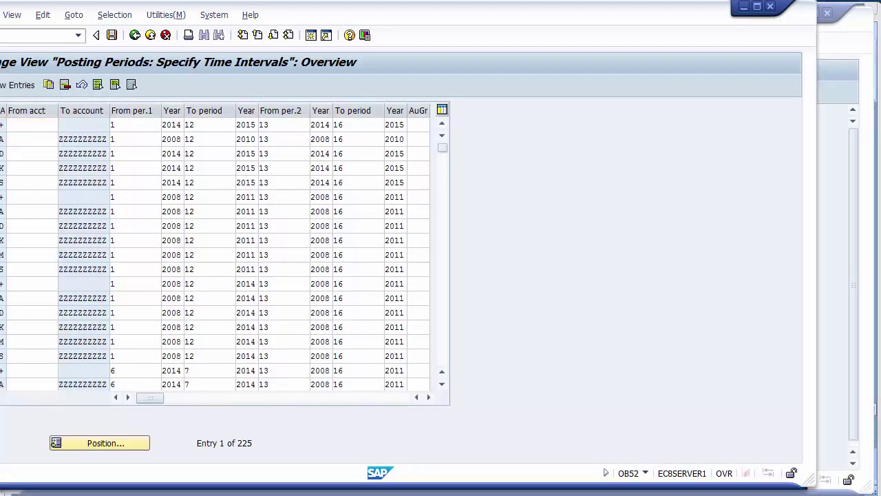
pyautogui.click(206, 284)
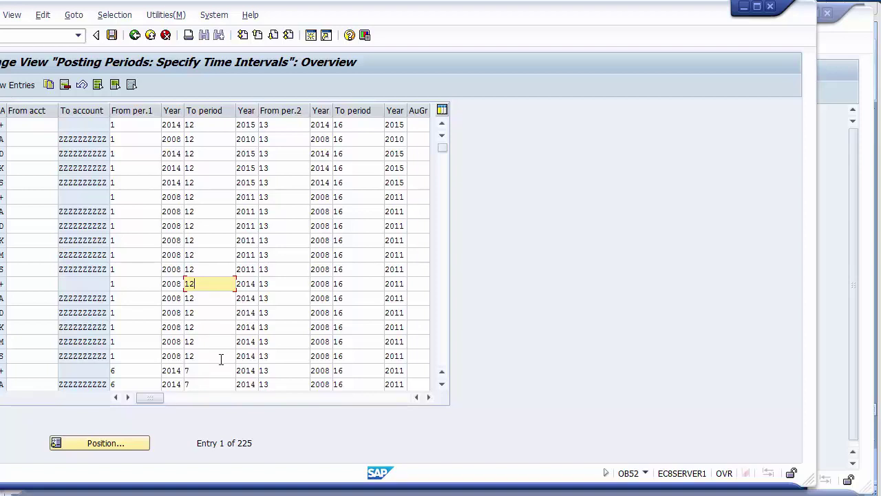
pyautogui.click(442, 363)
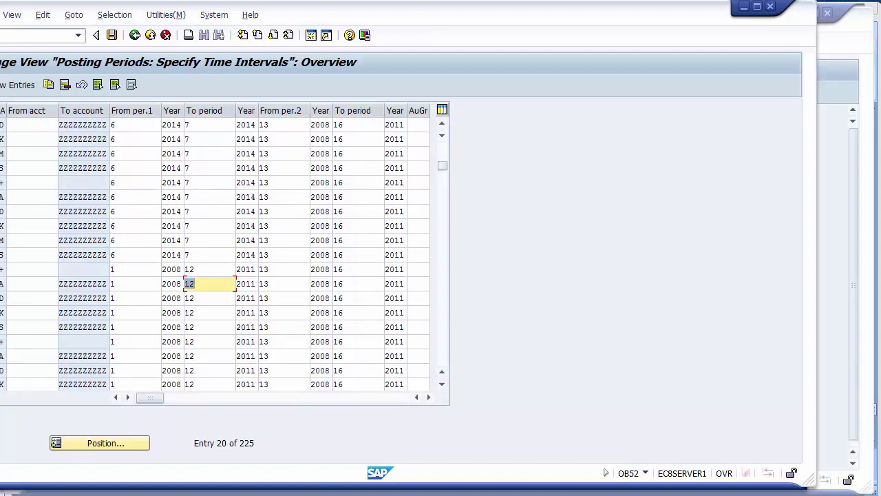
pyautogui.click(200, 183)
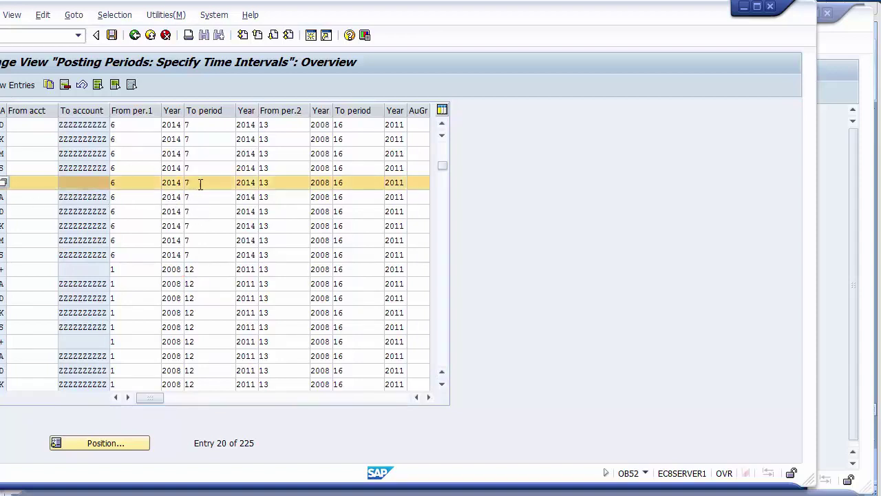
pyautogui.write('8')
pyautogui.press('Down')
pyautogui.press('BackSpace')
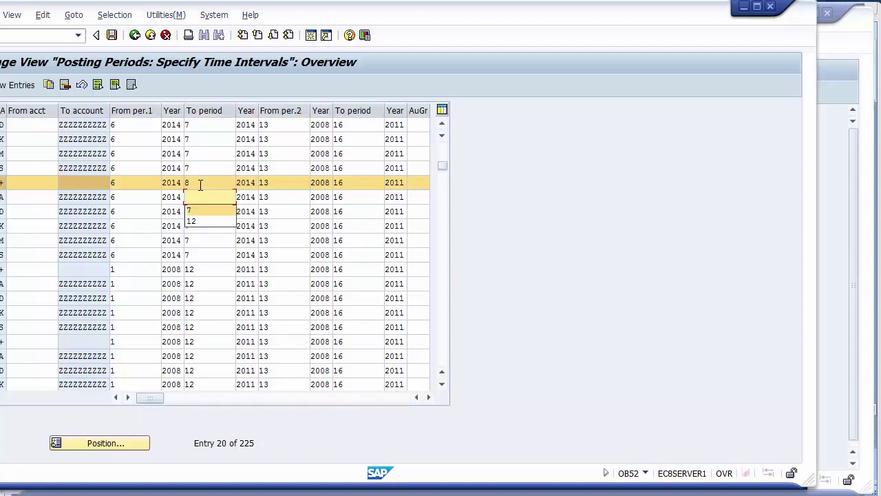
pyautogui.write('8')
pyautogui.press('Down')
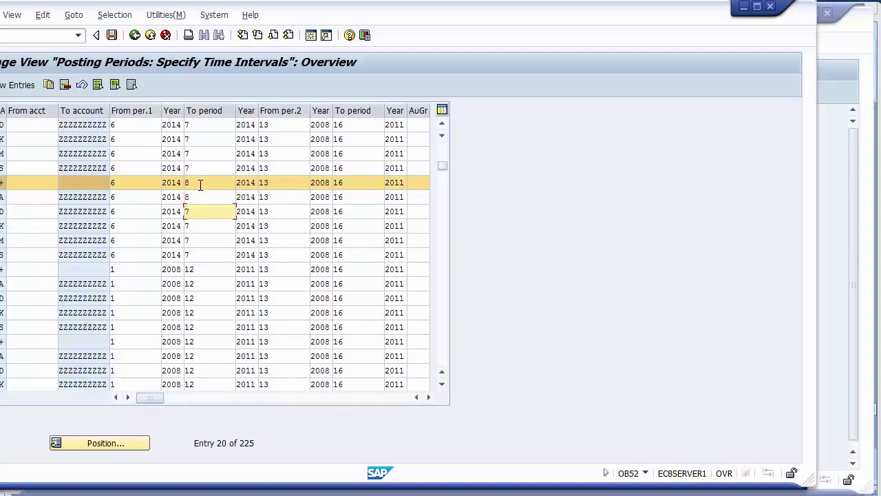
pyautogui.write('8')
pyautogui.press('Down')
pyautogui.write('8')
pyautogui.press('Down')
pyautogui.write('8')
pyautogui.press('Down')
pyautogui.write('8')
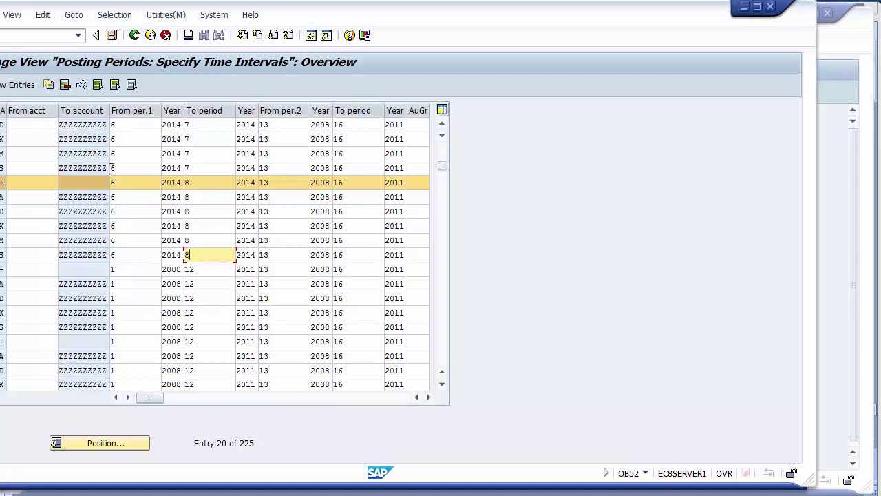
# - Save the period change under the proposed customizing request and return to the invoice
pyautogui.click(109, 38)
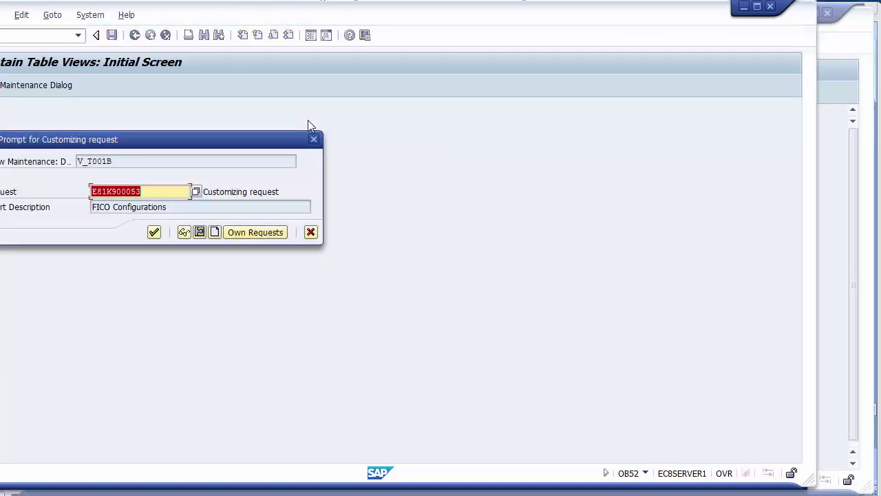
pyautogui.click(154, 232)
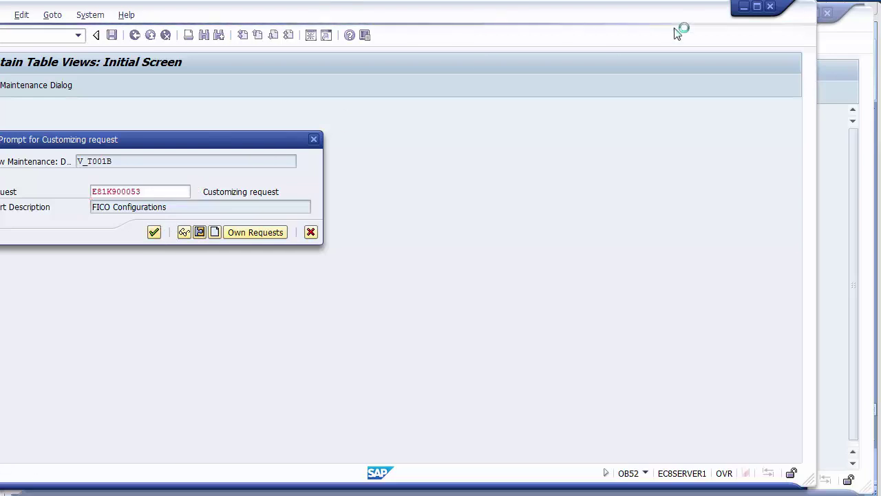
pyautogui.click(774, 8)
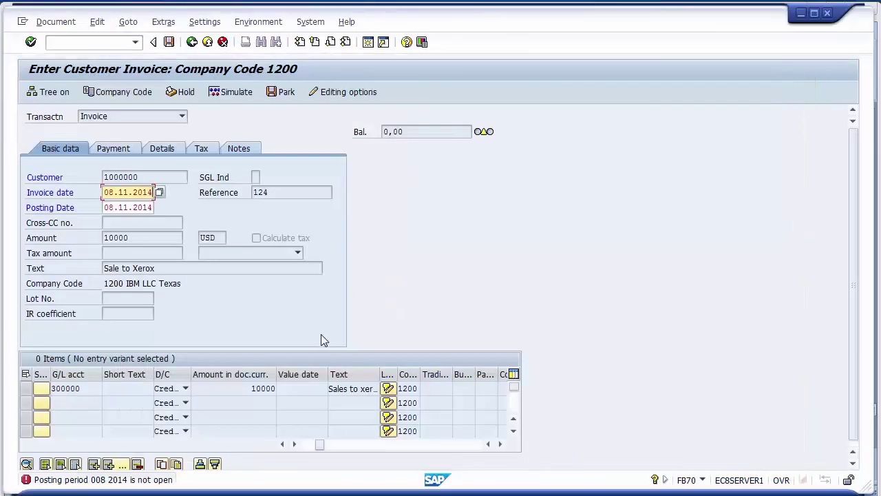
# - Recheck and simulate the invoice, now only warning that account 300000 is tax-relevant
pyautogui.press('Return')
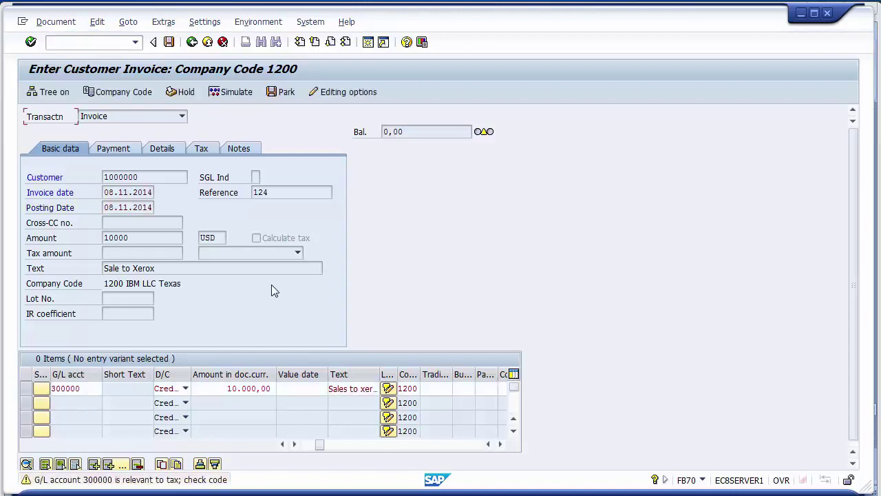
pyautogui.click(232, 93)
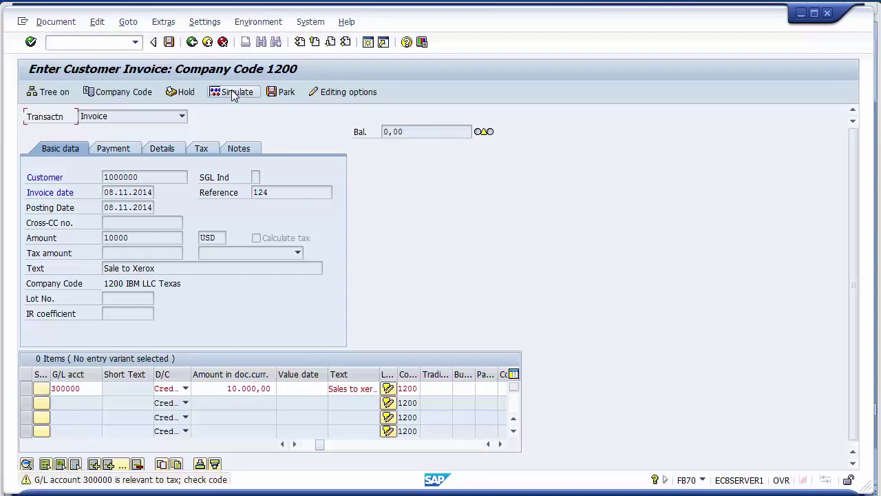
pyautogui.click(233, 93)
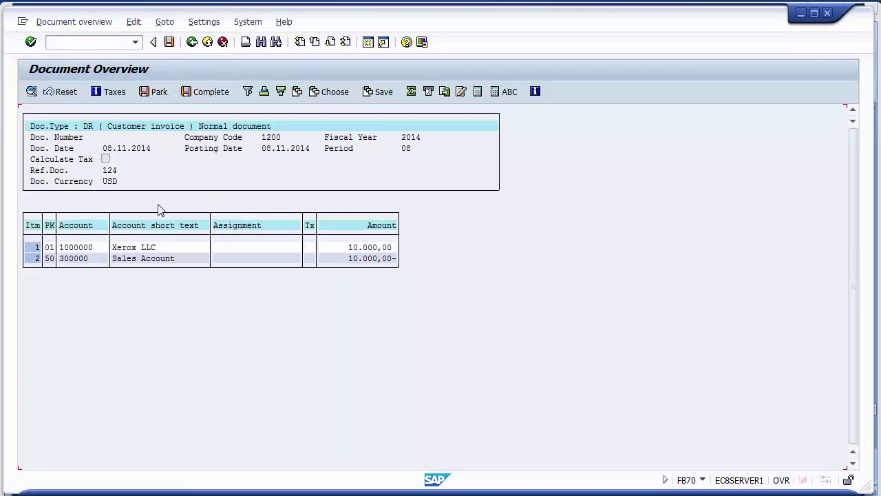
# - Review the customer (key 01) and Sales Account (key 50) lines of 10.000,00, then post
pyautogui.click(124, 252)
pyautogui.click(364, 250)
pyautogui.click(140, 260)
pyautogui.click(392, 260)
pyautogui.click(49, 247)
pyautogui.click(123, 260)
pyautogui.click(51, 260)
pyautogui.click(395, 260)
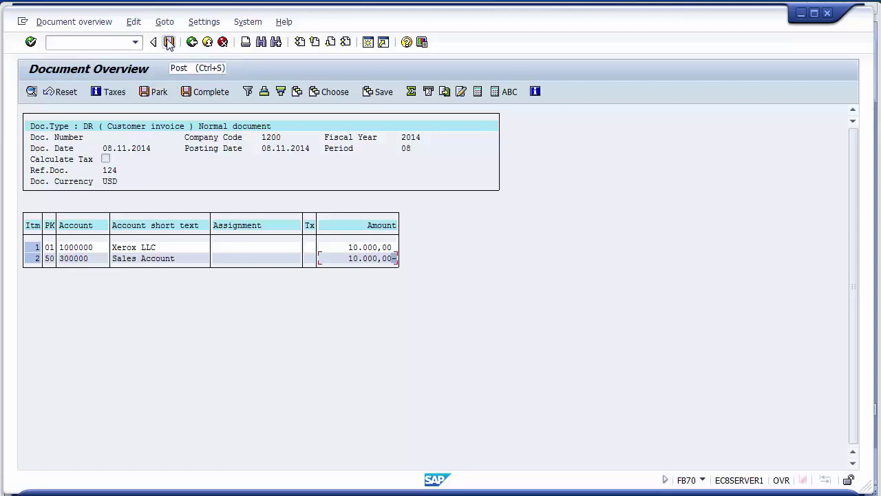
pyautogui.click(168, 42)
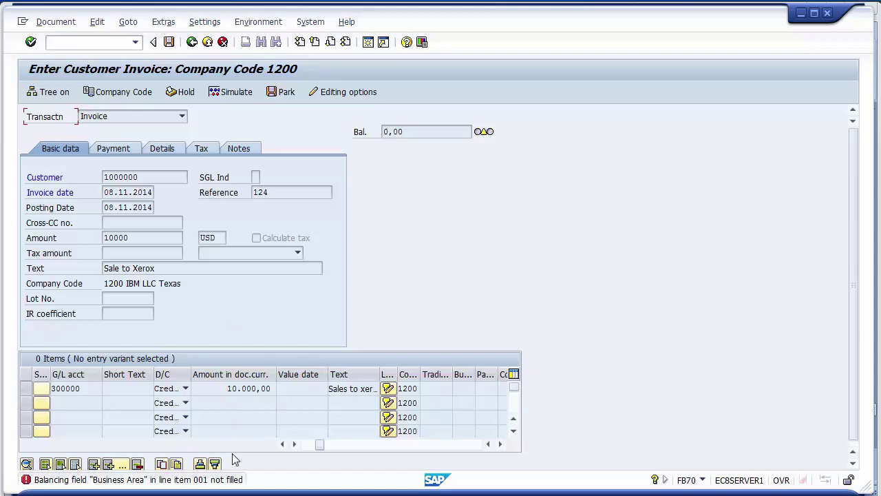
# - Dismiss the Business Area error and set line 001's business area to 1210 Product 1
pyautogui.press('Return')
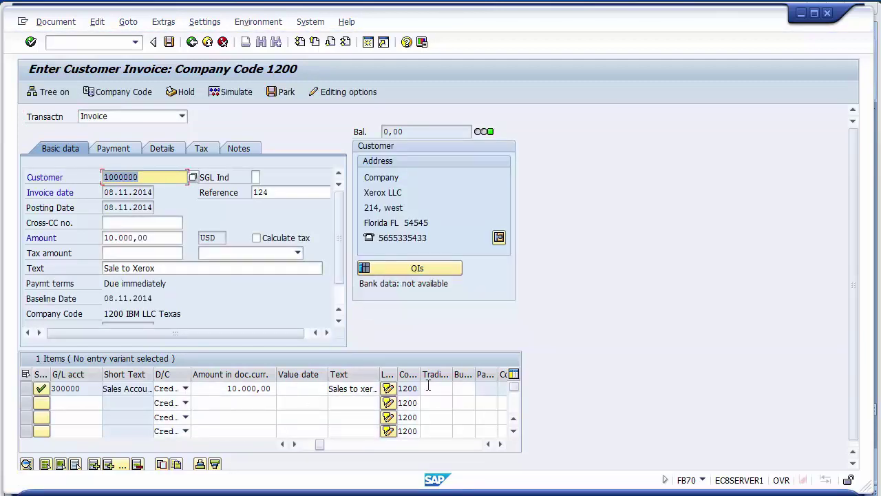
pyautogui.click(462, 389)
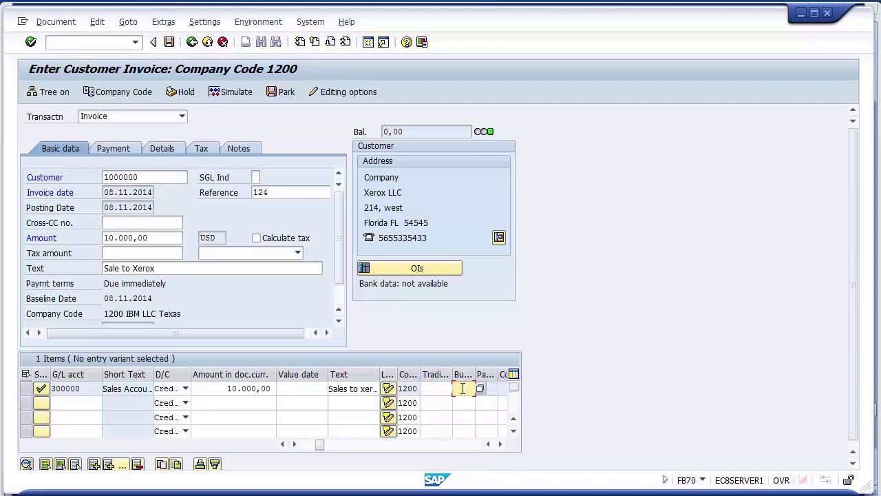
pyautogui.press('Return')
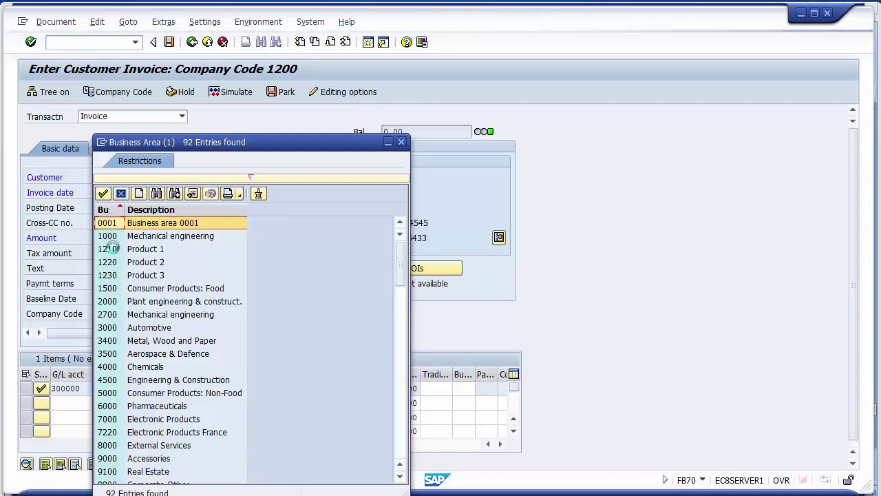
pyautogui.click(114, 263)
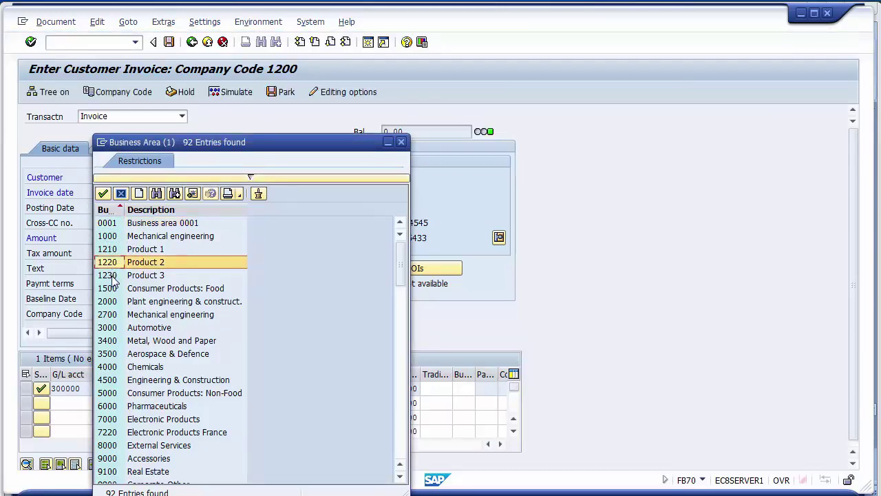
pyautogui.click(114, 277)
pyautogui.click(146, 252)
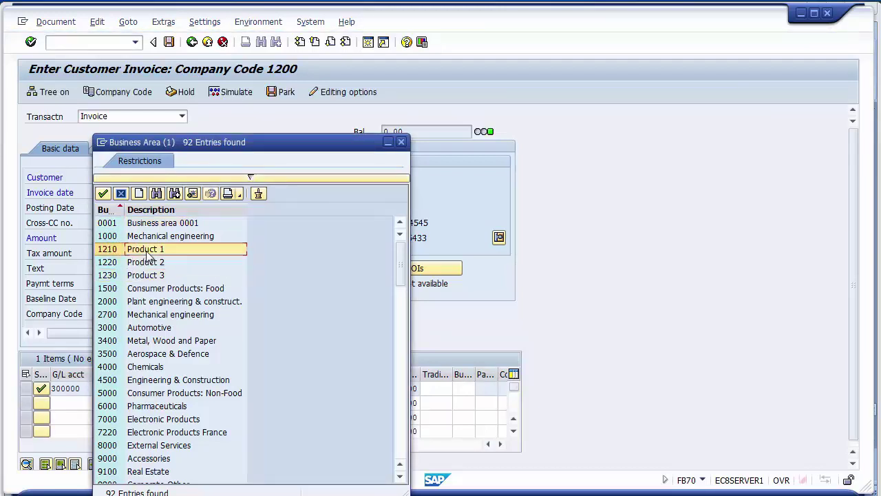
pyautogui.doubleClick(146, 252)
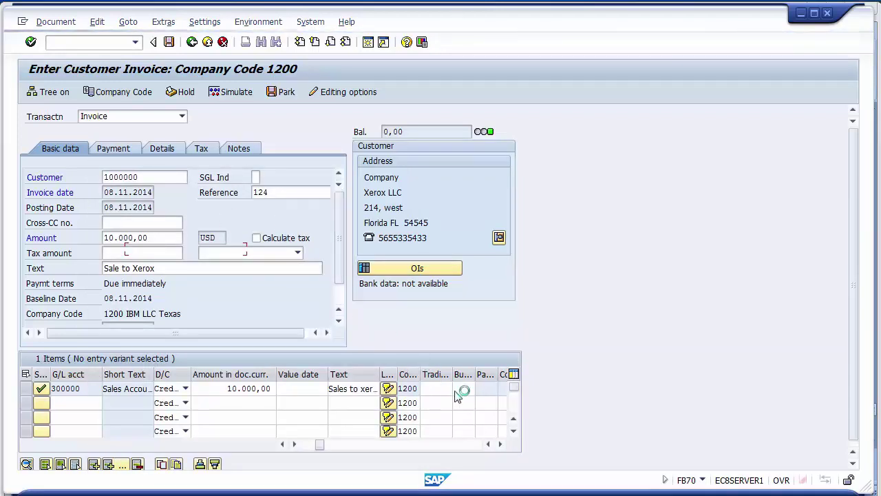
# - Simulate and post the invoice, creating document 1800000 in company code 1200
pyautogui.click(232, 94)
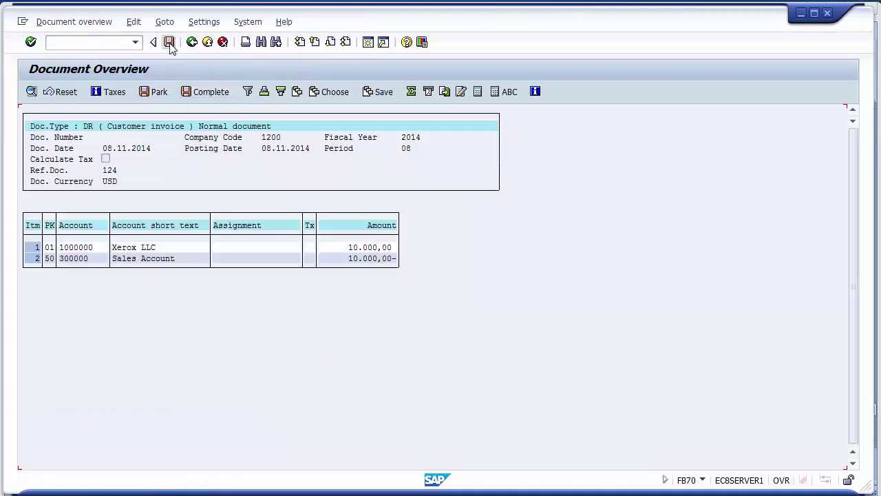
pyautogui.click(168, 43)
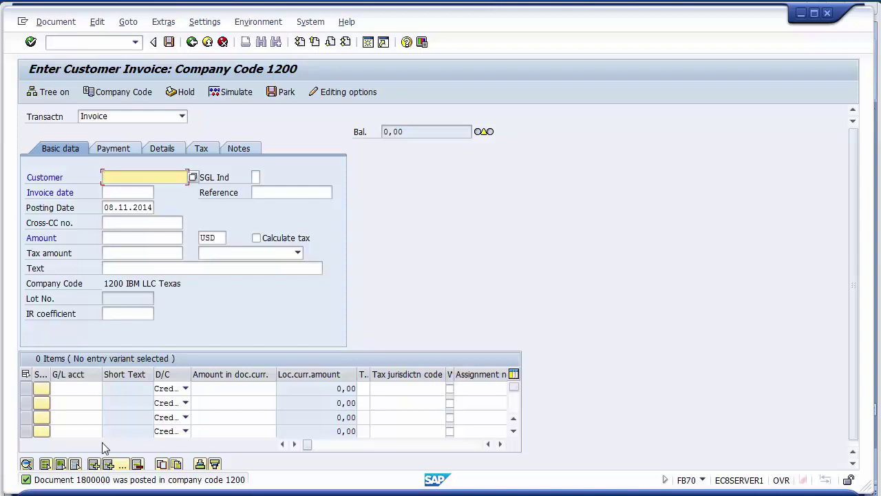
# - Open FB03 and display document 1800000 for fiscal year 2014
pyautogui.click(92, 44)
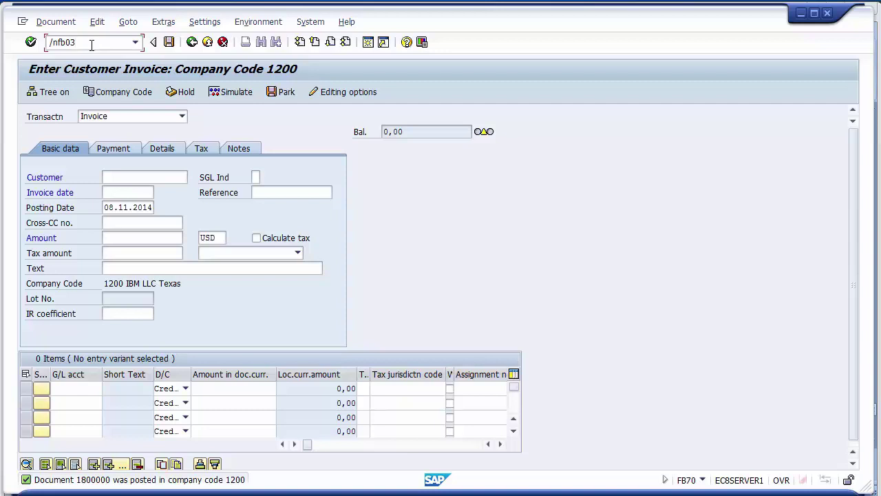
pyautogui.press('Return')
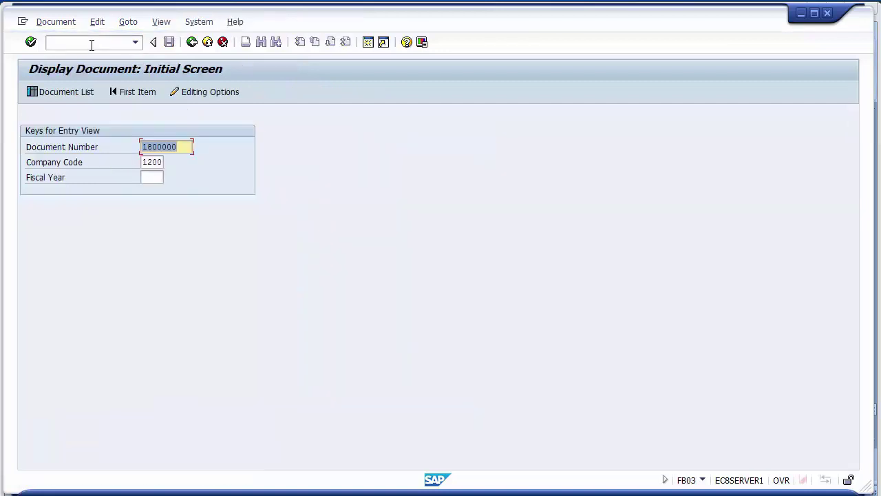
pyautogui.click(151, 178)
pyautogui.write('20')
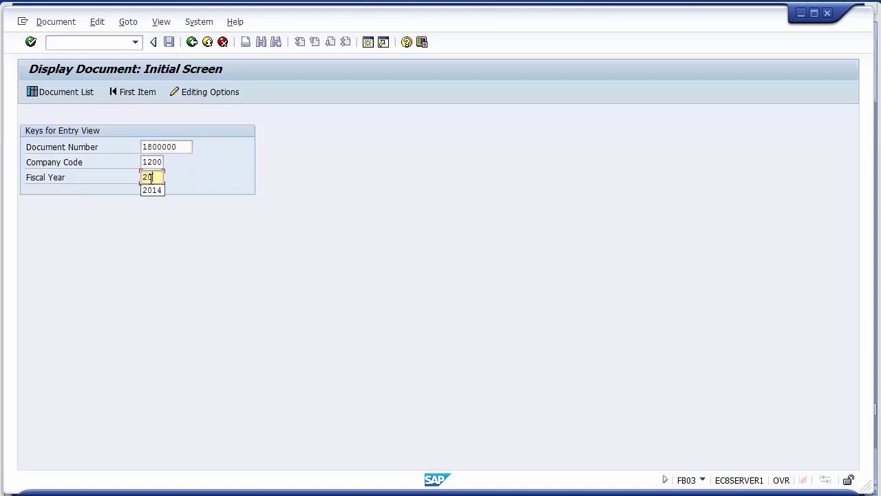
pyautogui.write('14')
pyautogui.press('Return')
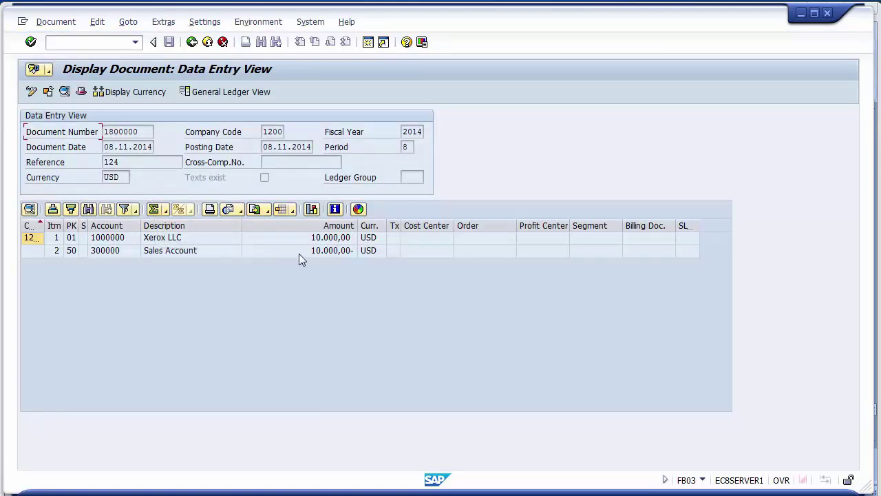
# - Review the Xerox LLC and Sales Account line items of document 1800000
pyautogui.click(330, 251)
pyautogui.click(314, 239)
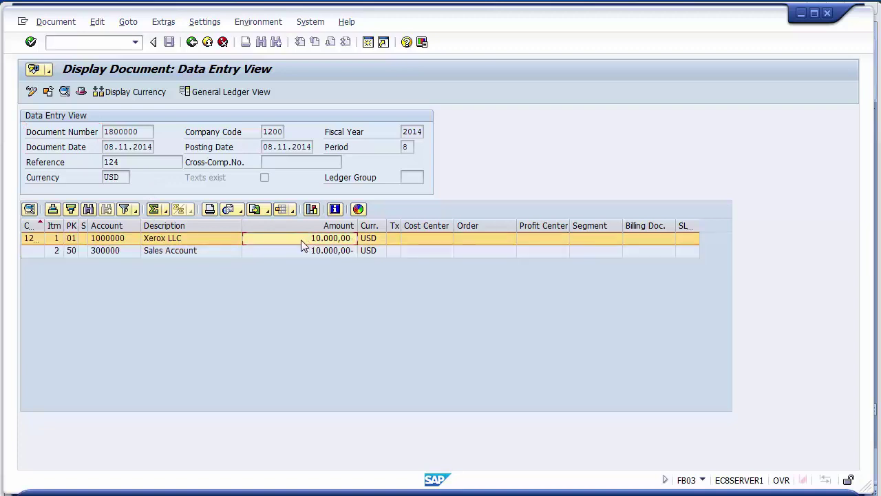
pyautogui.click(177, 238)
pyautogui.click(173, 251)
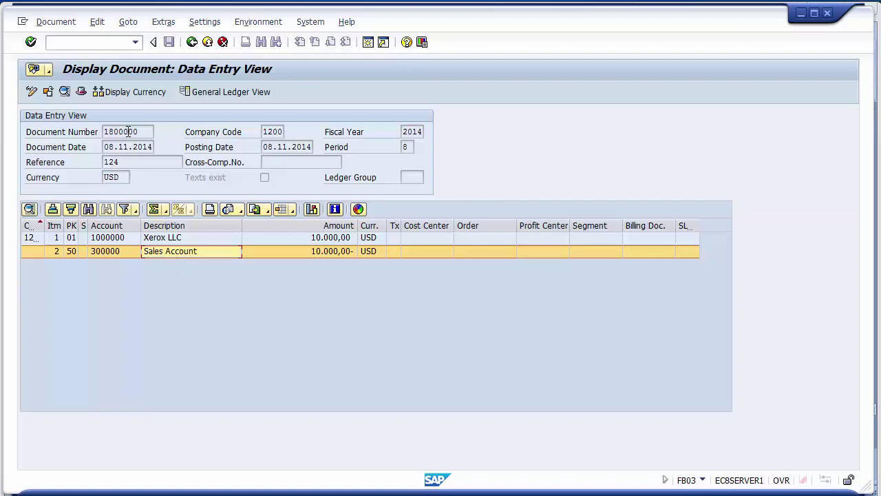
# - Check dates 08.11.2014, fiscal year 2014, company code 1200, USD, reference 124, then view the header
pyautogui.moveTo(146, 132); pyautogui.dragTo(153, 147)
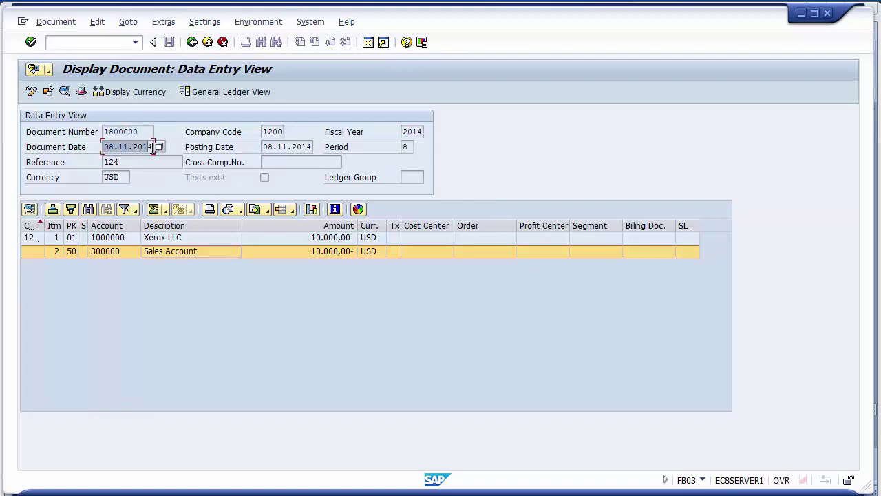
pyautogui.click(262, 148)
pyautogui.moveTo(262, 148); pyautogui.dragTo(315, 147)
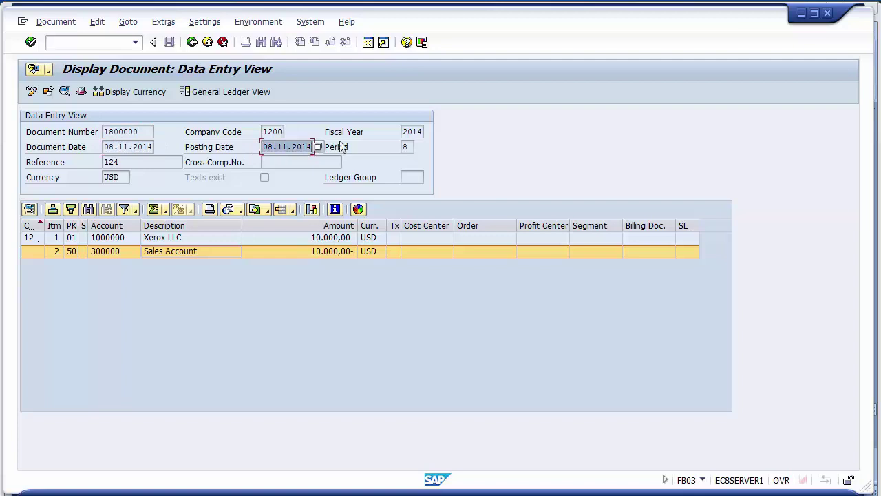
pyautogui.moveTo(402, 131); pyautogui.dragTo(417, 133)
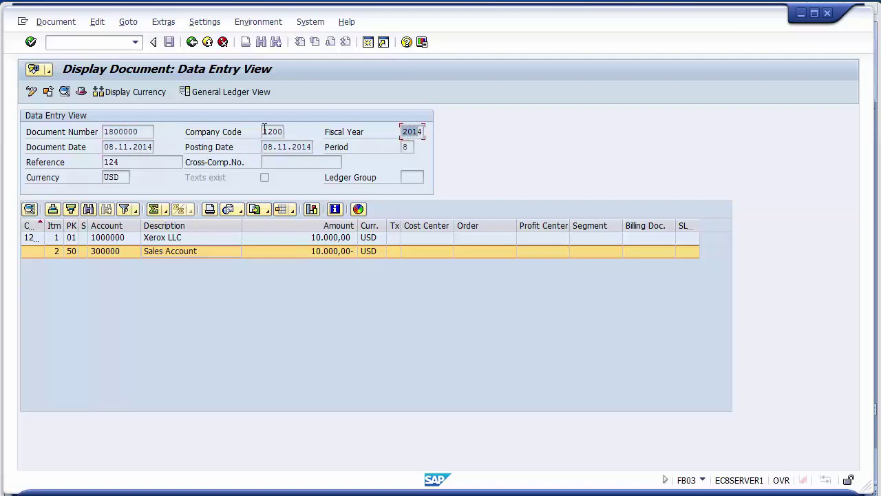
pyautogui.moveTo(264, 131); pyautogui.dragTo(282, 132)
pyautogui.moveTo(121, 178); pyautogui.dragTo(106, 181)
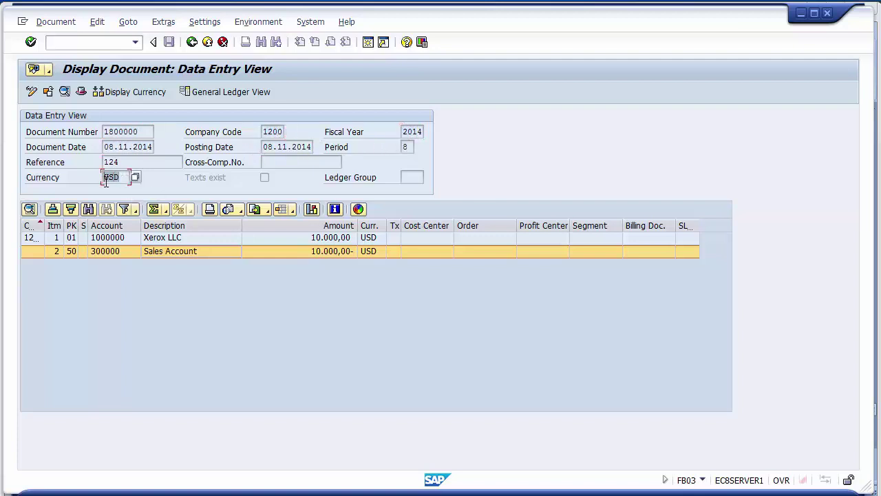
pyautogui.click(134, 162)
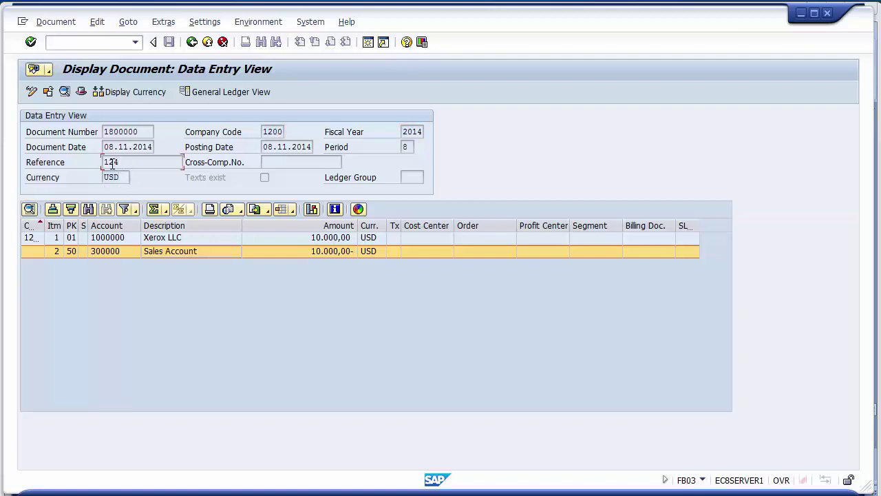
pyautogui.doubleClick(113, 163)
pyautogui.click(132, 162)
pyautogui.click(78, 94)
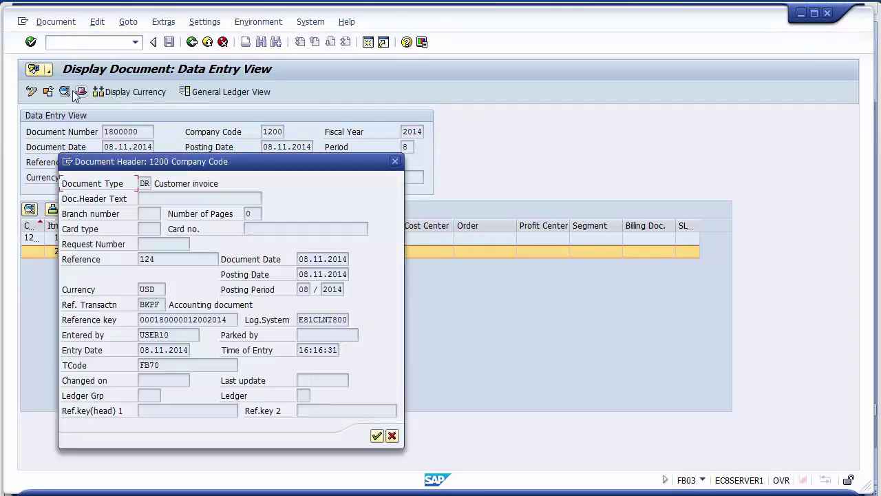
pyautogui.click(144, 183)
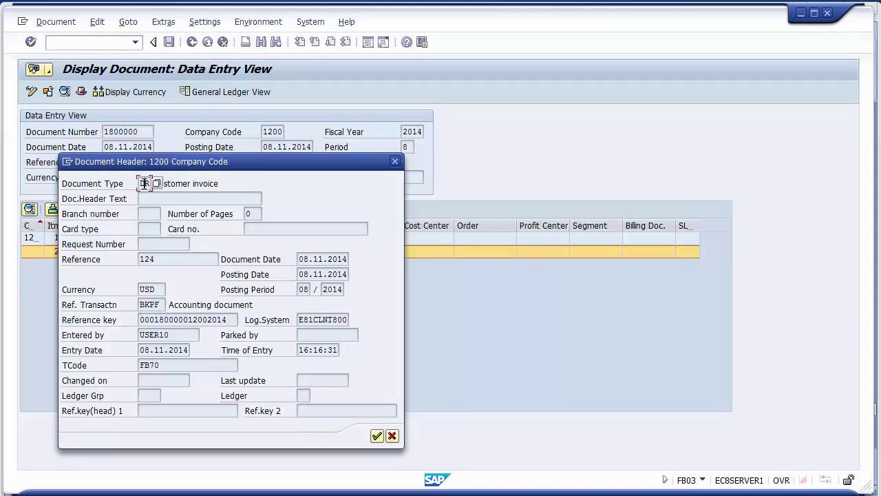
pyautogui.click(179, 182)
pyautogui.moveTo(182, 336); pyautogui.dragTo(138, 338)
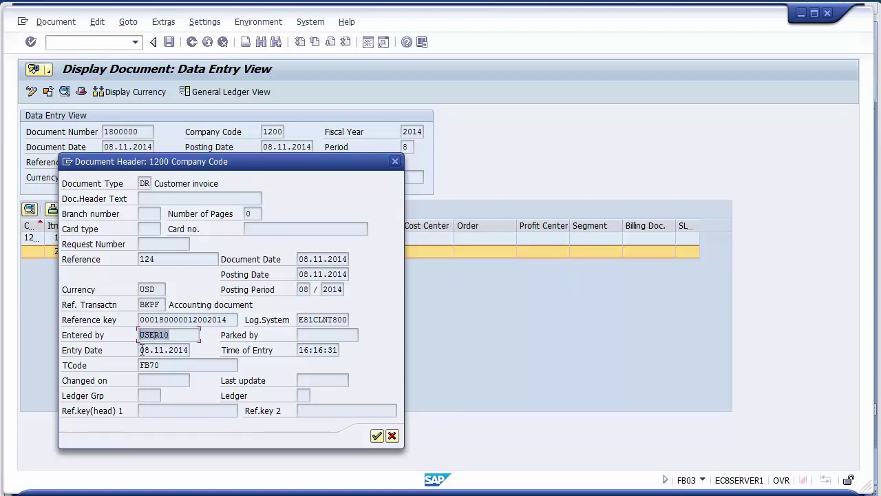
pyautogui.moveTo(141, 350); pyautogui.dragTo(194, 350)
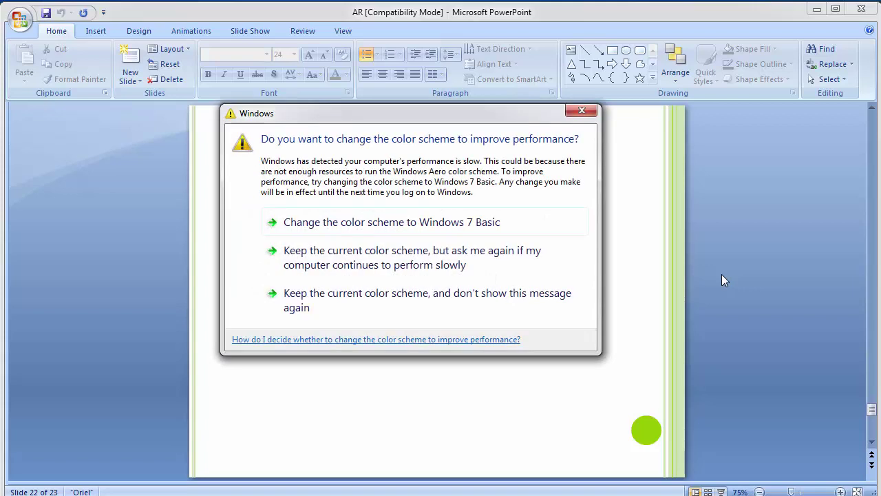
# - Keep the current colour scheme permanently, then return to the SAP Easy Access window
pyautogui.click(565, 305)
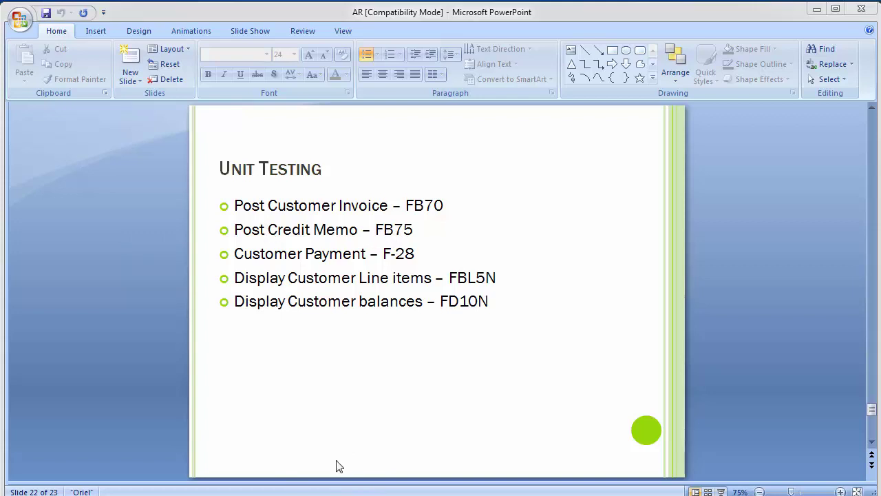
pyautogui.click(367, 418)
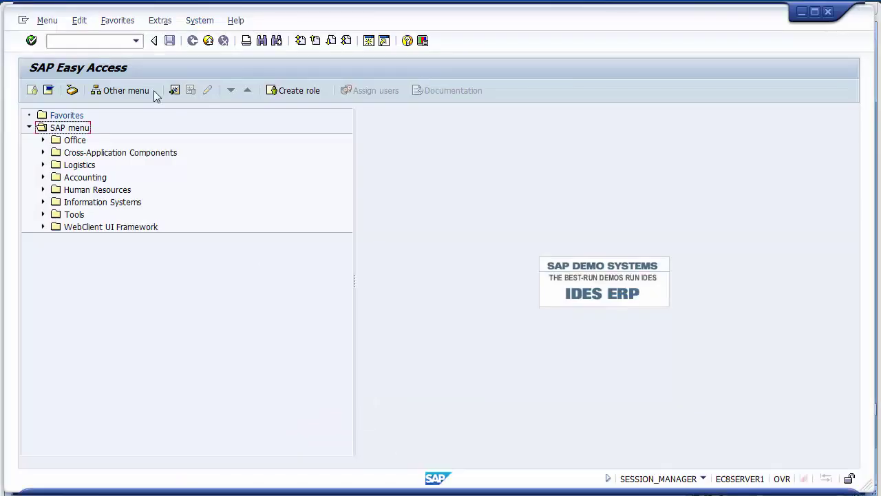
# - Start the FB75 credit memo transaction from the command field
pyautogui.click(112, 42)
pyautogui.write('fb75')
pyautogui.press('Return')
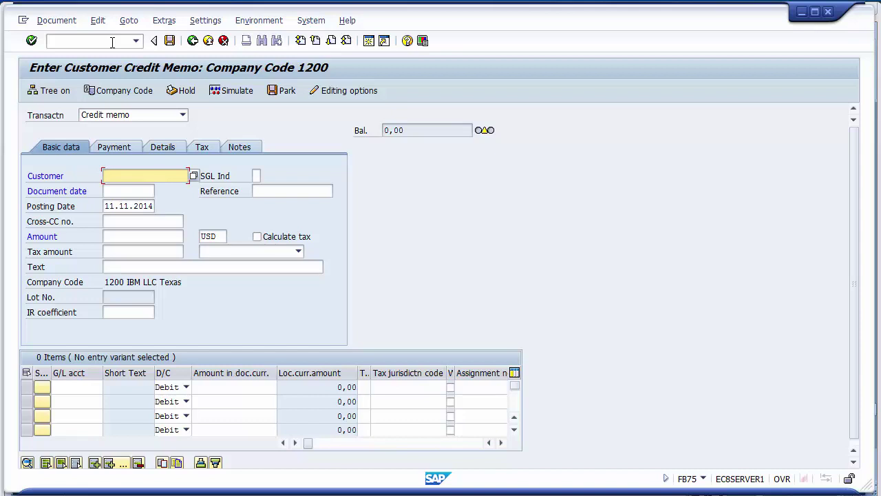
# - Run /nfb60 to reach a blank invoice entry screen for company code 1200
pyautogui.click(112, 42)
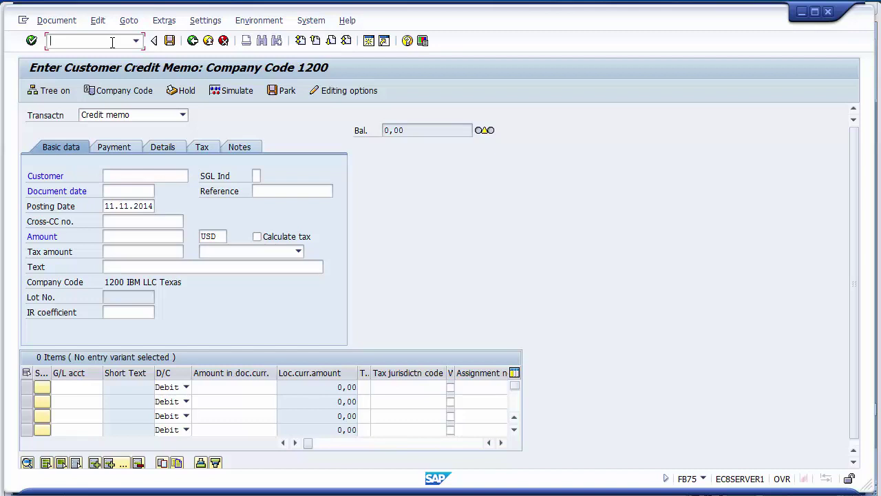
pyautogui.write('/n')
pyautogui.hotkey('alt', 'Tab')
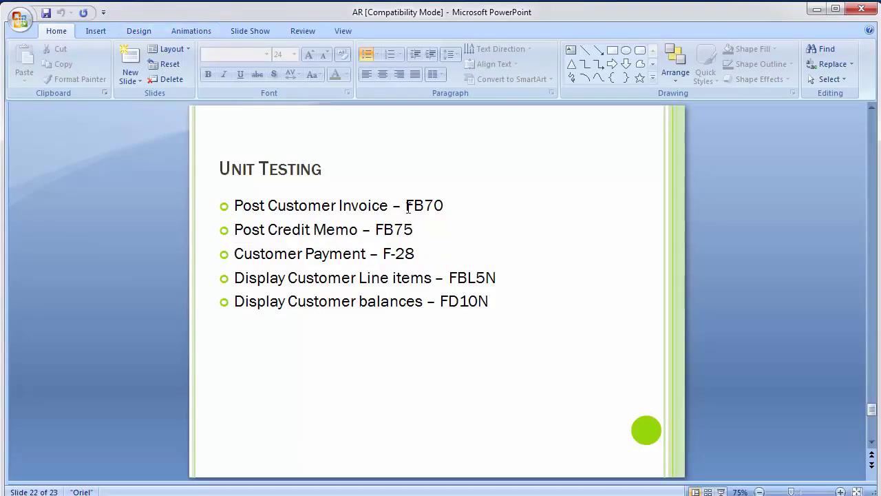
pyautogui.hotkey('alt', 'Tab')
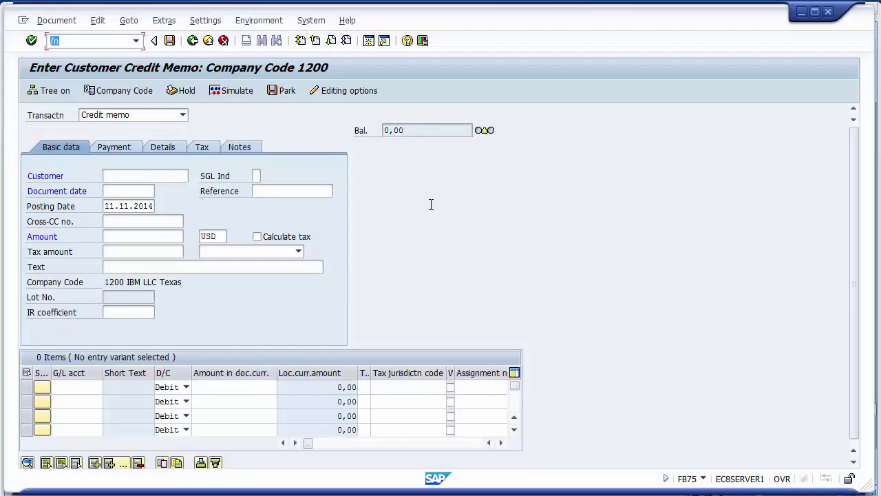
pyautogui.press('End')
pyautogui.write('fb60')
pyautogui.press('Return')
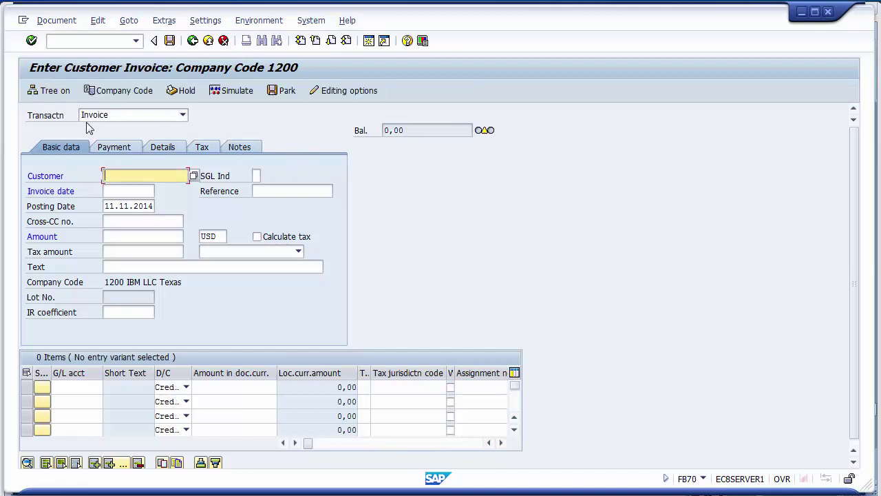
# - Set the transaction type to Credit memo
pyautogui.click(49, 116)
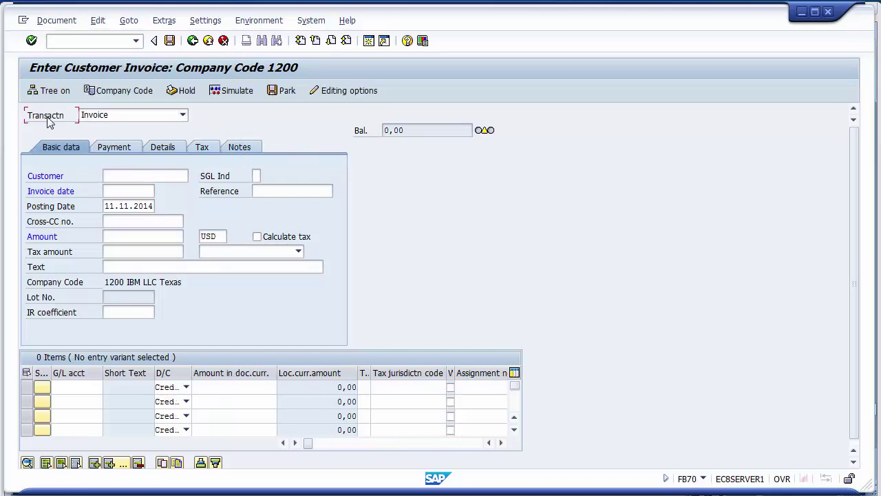
pyautogui.click(165, 115)
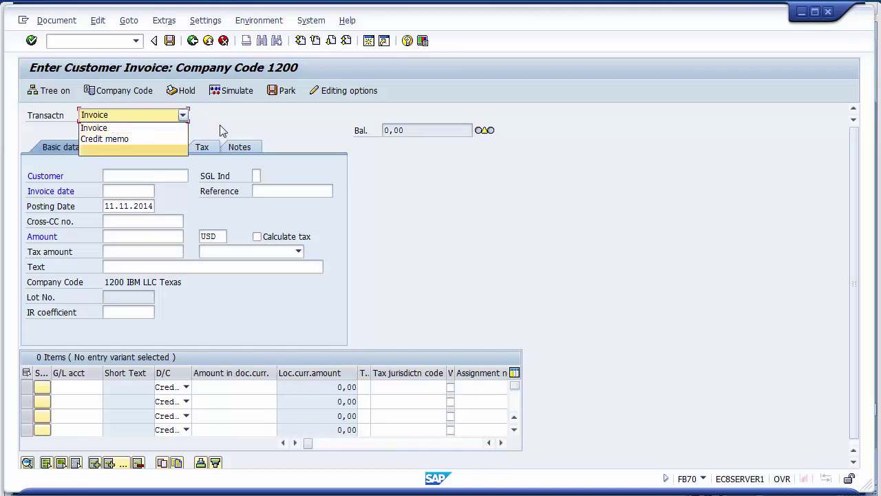
pyautogui.click(137, 139)
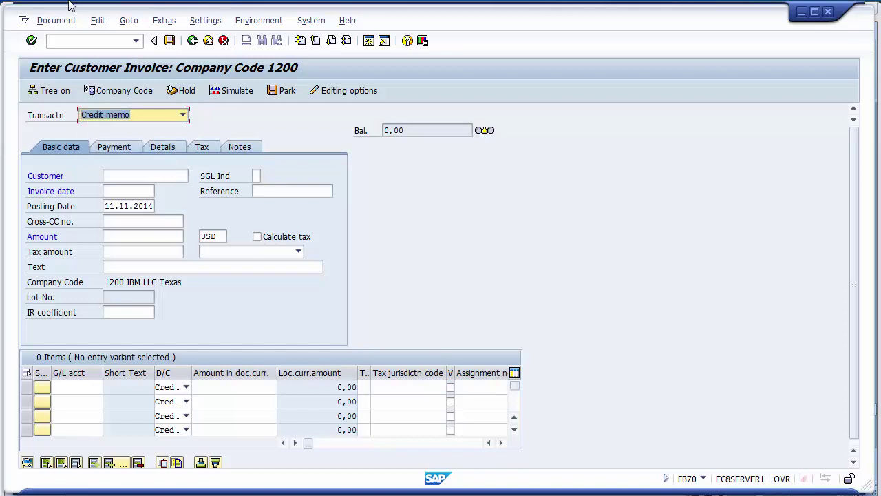
# - Run /nfb75, then switch the transaction type to Invoice and back to Credit memo
pyautogui.click(79, 40)
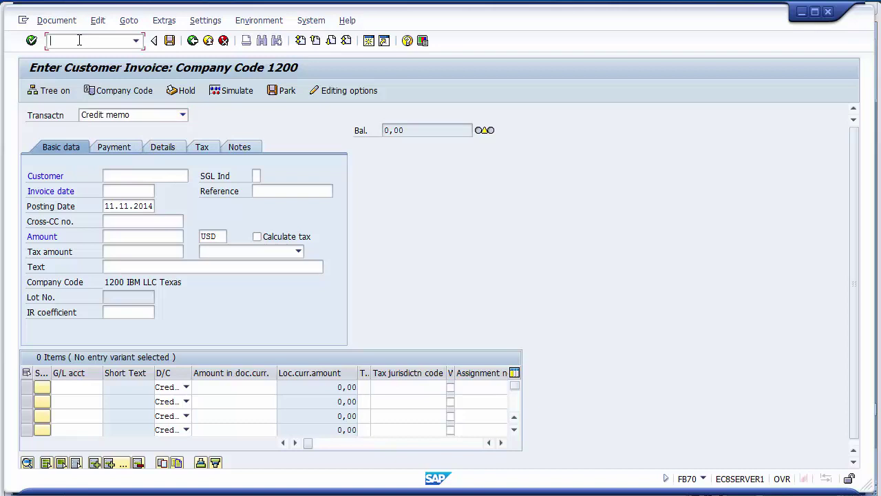
pyautogui.write('/nfb75')
pyautogui.press('Return')
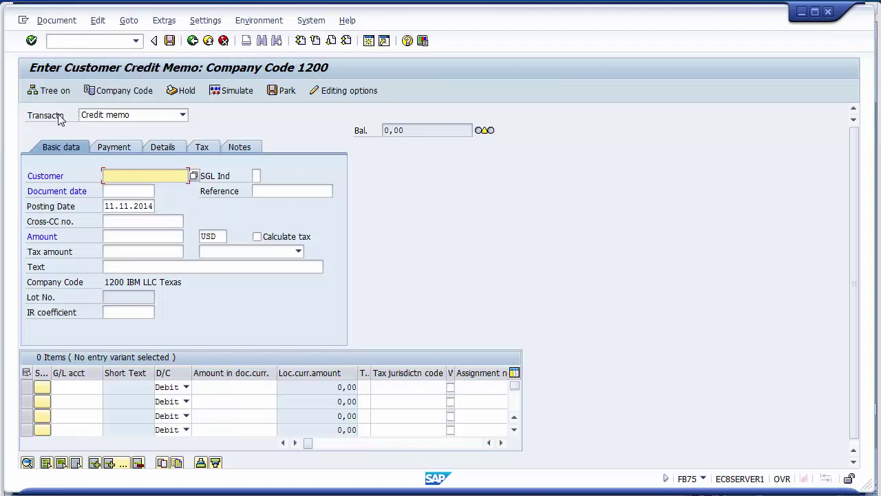
pyautogui.click(91, 117)
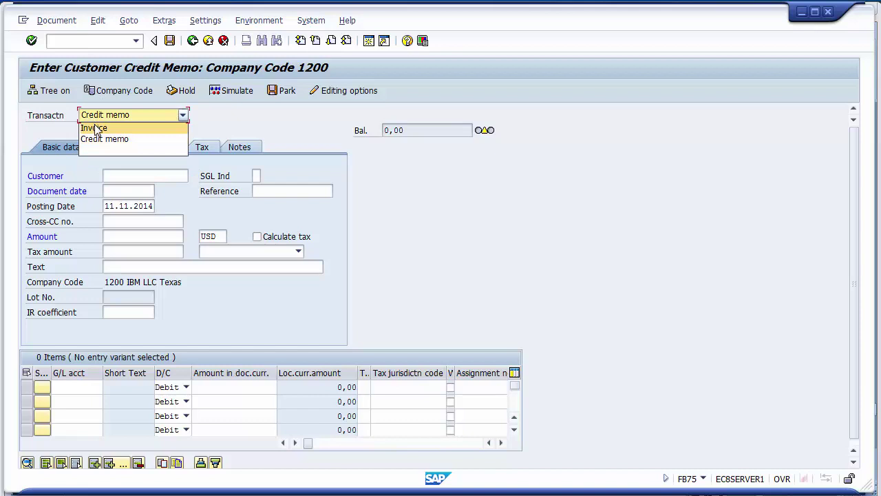
pyautogui.click(97, 128)
pyautogui.click(117, 116)
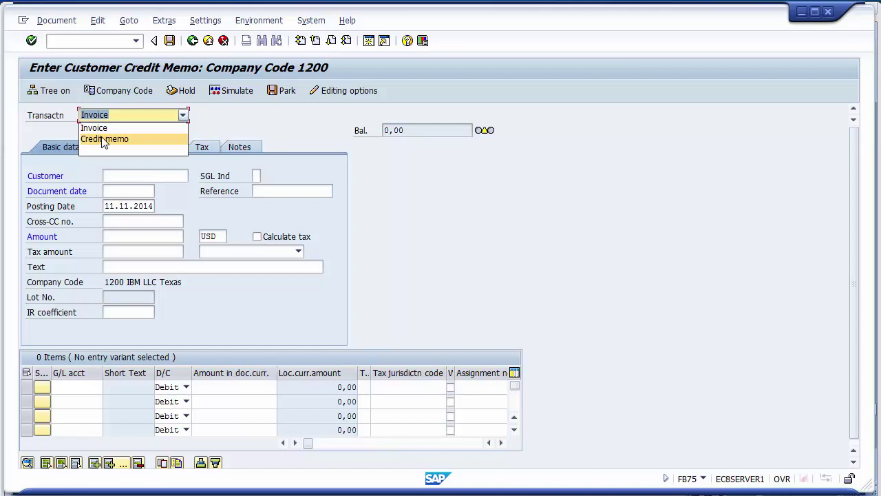
pyautogui.click(103, 139)
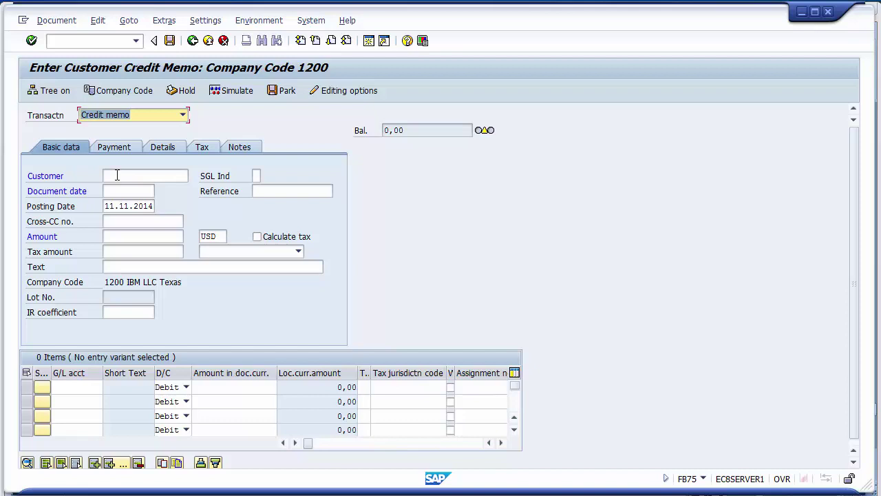
# - Select XEROX LLC as the customer through the company code 1200 customer search
pyautogui.click(117, 175)
pyautogui.click(117, 175)
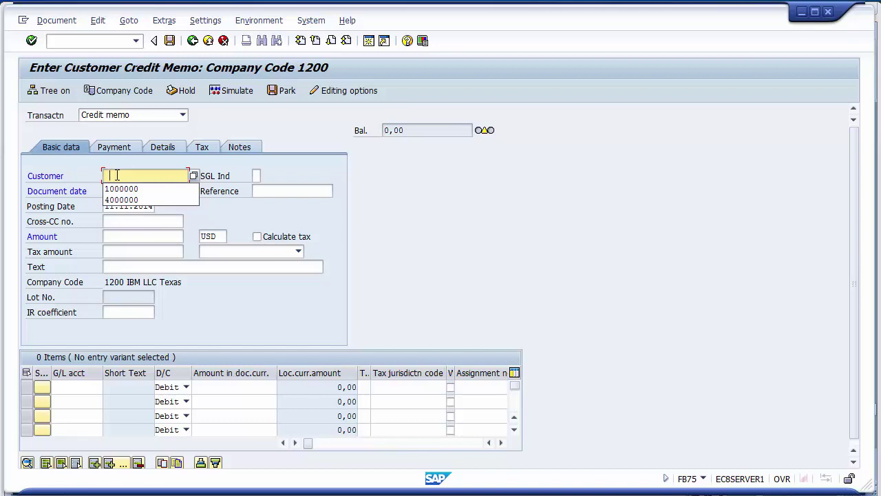
pyautogui.click(193, 176)
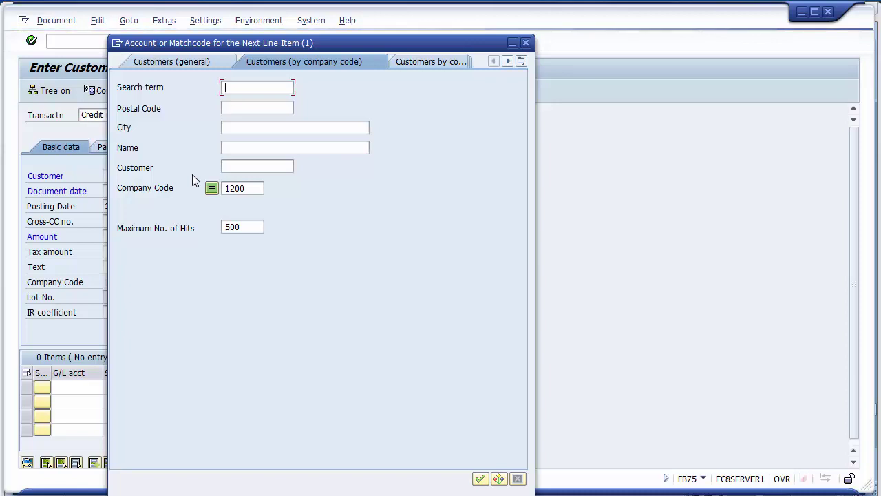
pyautogui.press('Return')
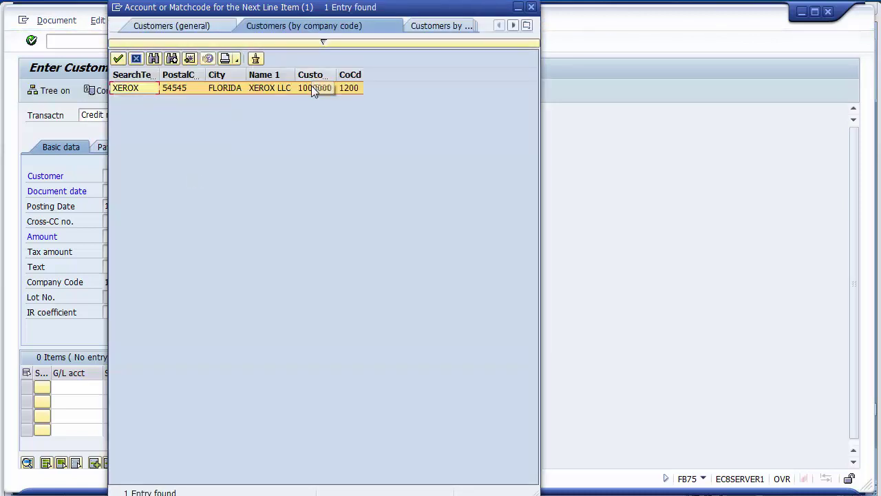
pyautogui.doubleClick(311, 88)
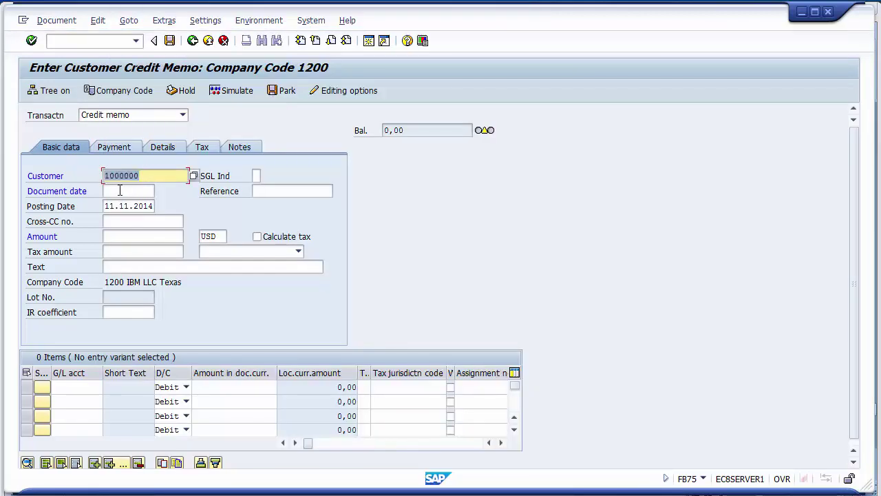
# - Fill the document date with 11.11.2014, matching the posting date
pyautogui.click(117, 191)
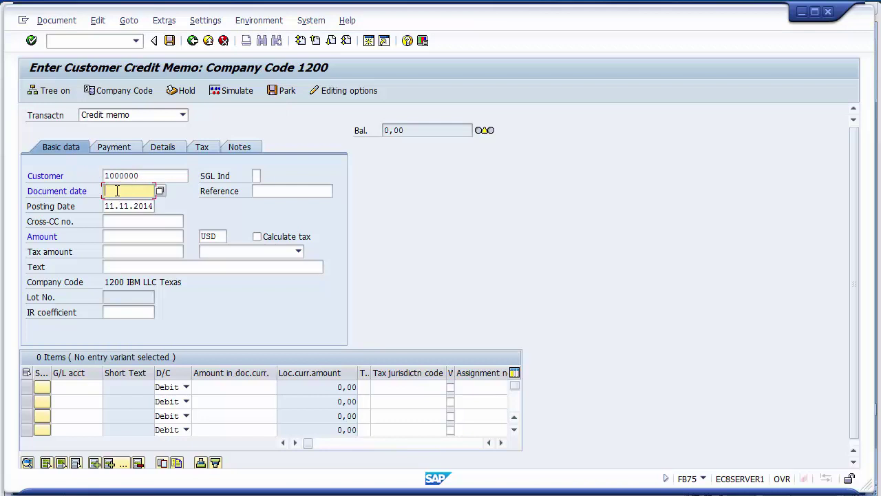
pyautogui.moveTo(104, 206); pyautogui.dragTo(154, 201)
pyautogui.hotkey('ctrl', 'c')
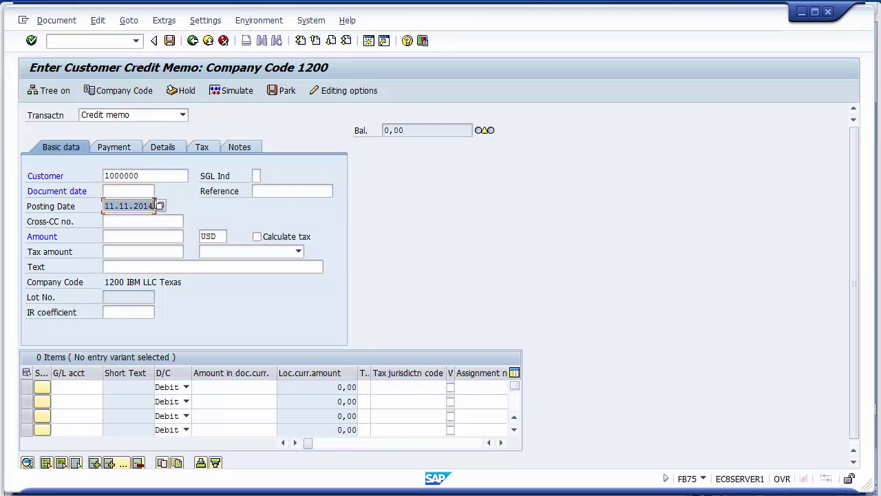
pyautogui.click(129, 192)
pyautogui.hotkey('ctrl', 'v')
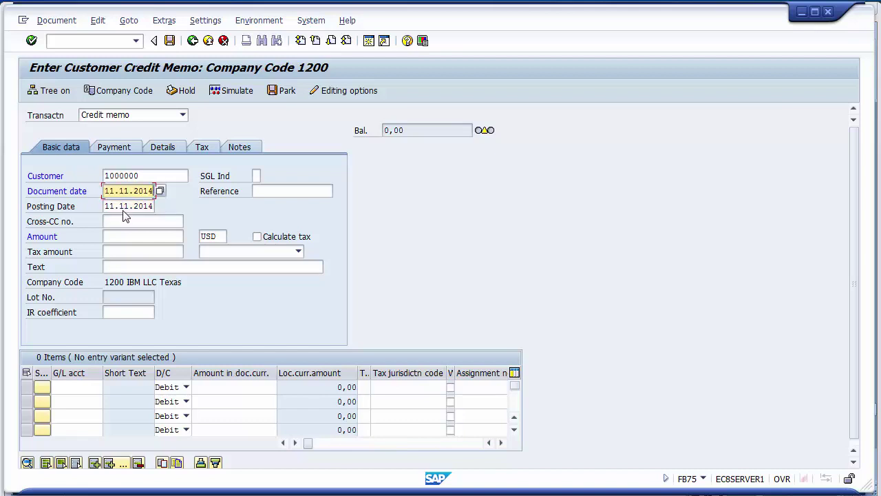
# - Enter amount 50, reference 213 and text 'Credit Memo on account of looss in transit'
pyautogui.click(115, 238)
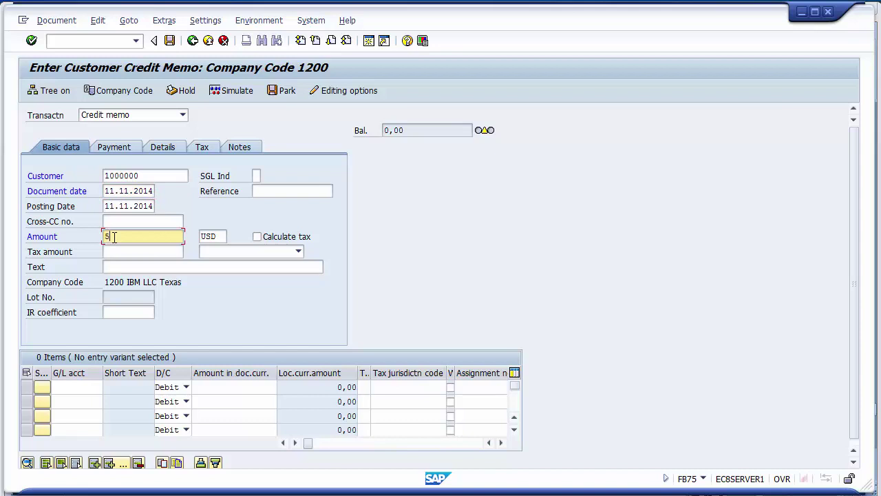
pyautogui.write('0')
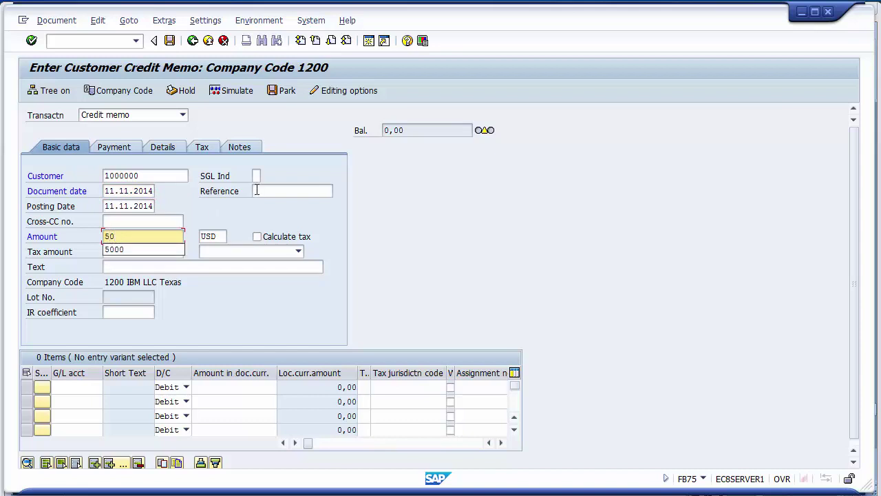
pyautogui.click(259, 191)
pyautogui.press('Down')
pyautogui.press('Down')
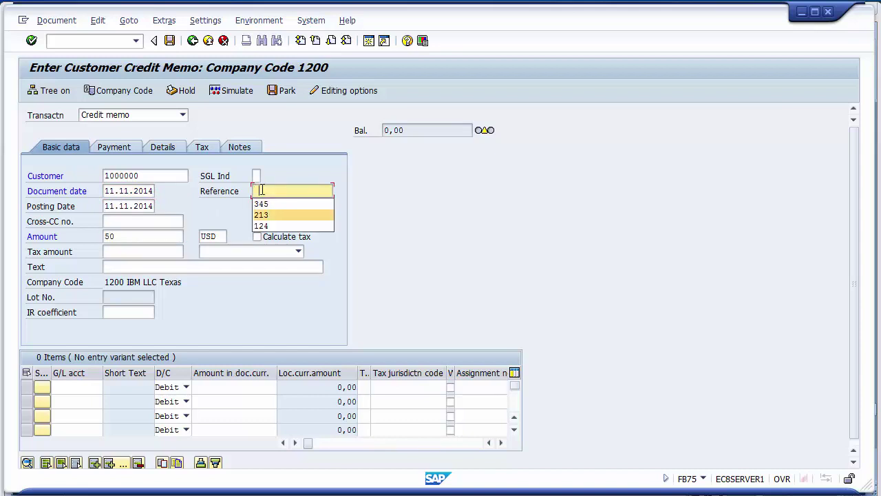
pyautogui.press('Return')
pyautogui.click(133, 267)
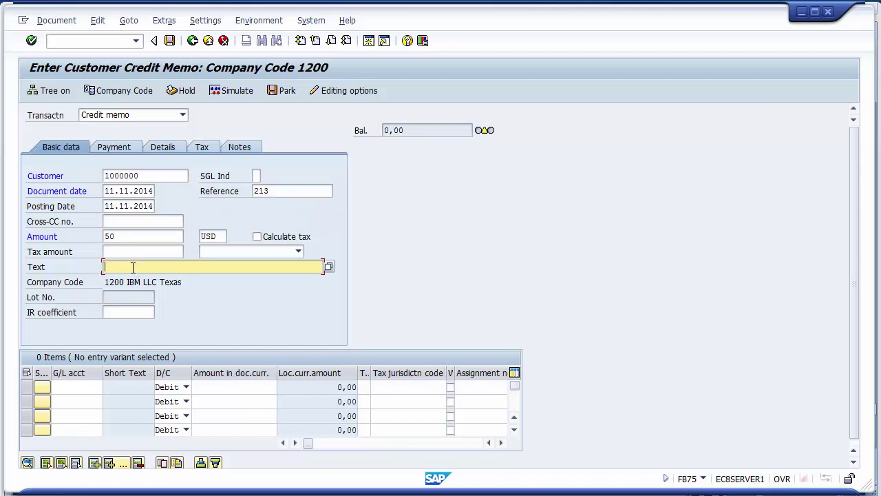
pyautogui.write('Cre')
pyautogui.write('dit Memo on account of looss in transit')
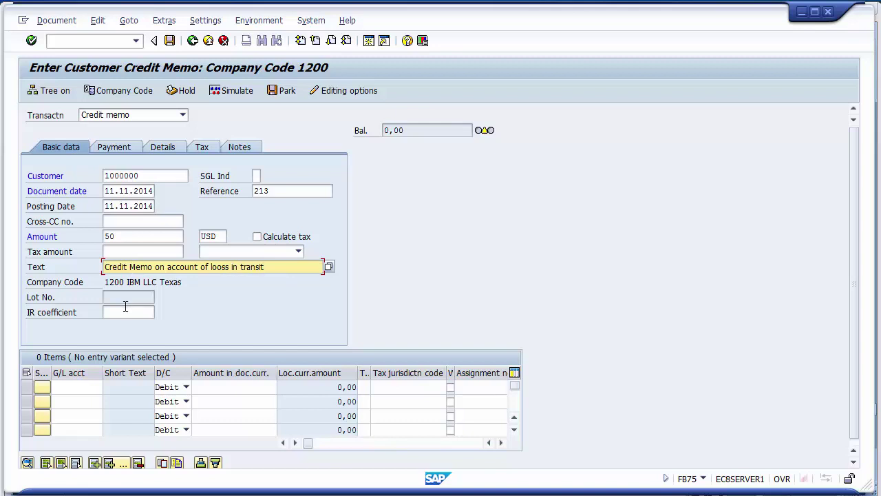
# - Find and assign G/L account 300000 Sales Account to the first line
pyautogui.click(85, 386)
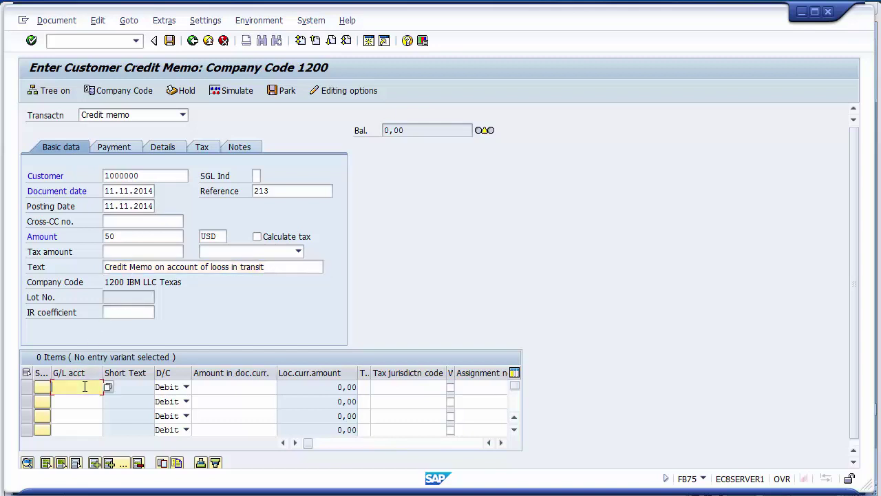
pyautogui.click(85, 386)
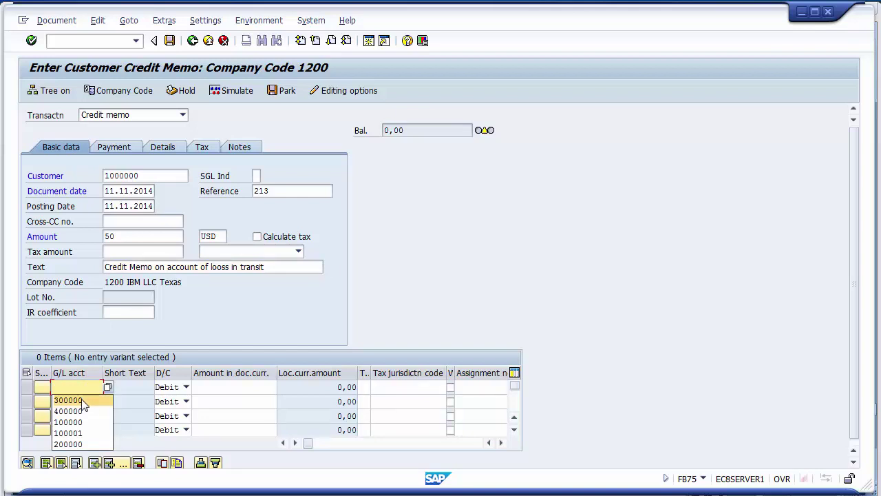
pyautogui.click(77, 389)
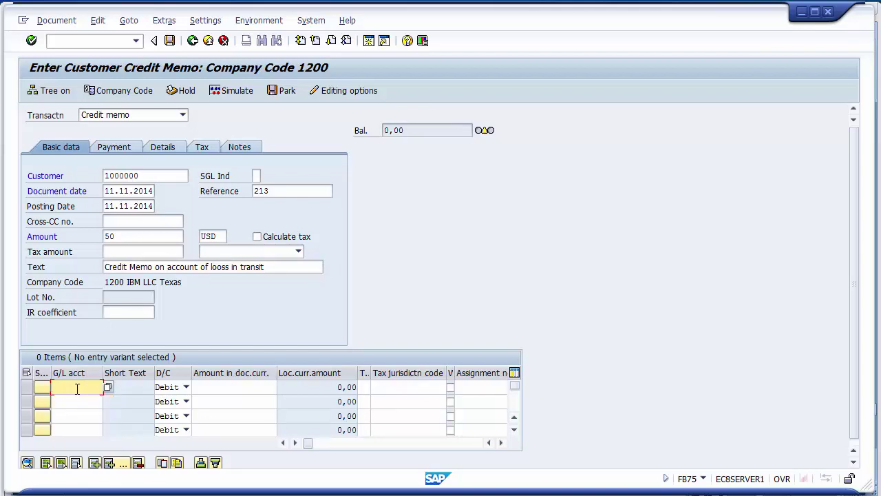
pyautogui.press('Return')
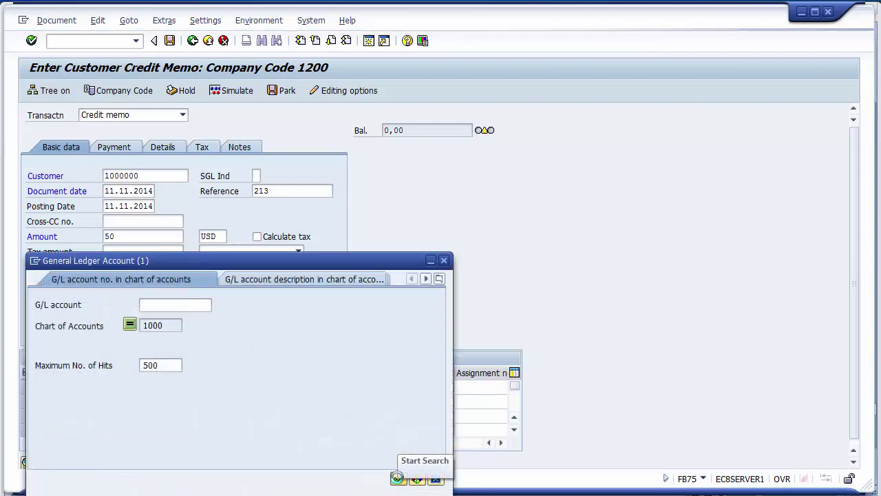
pyautogui.click(398, 478)
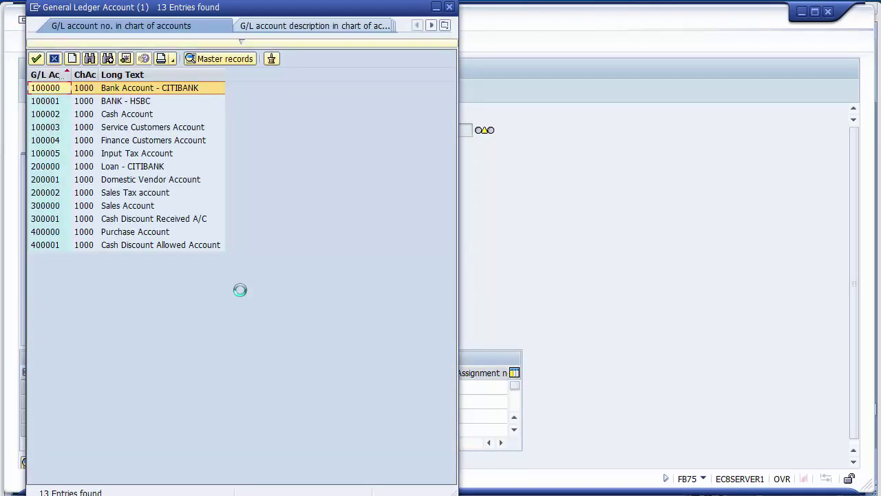
pyautogui.click(129, 208)
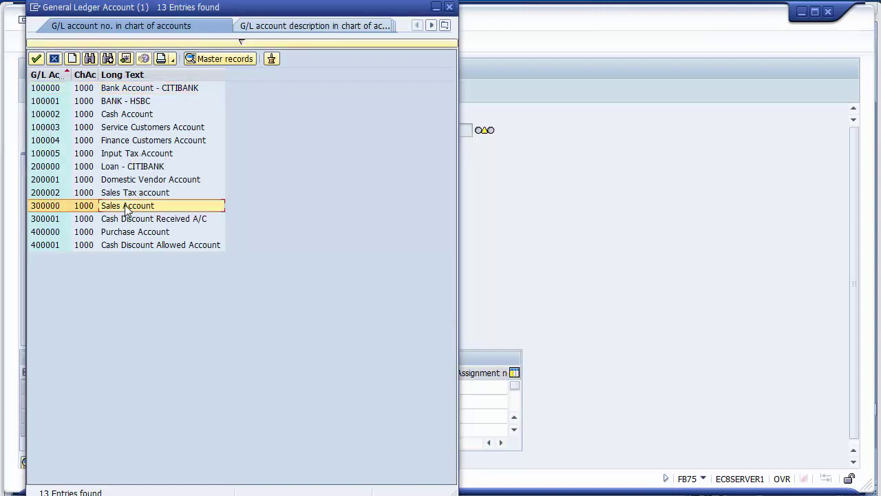
pyautogui.doubleClick(57, 206)
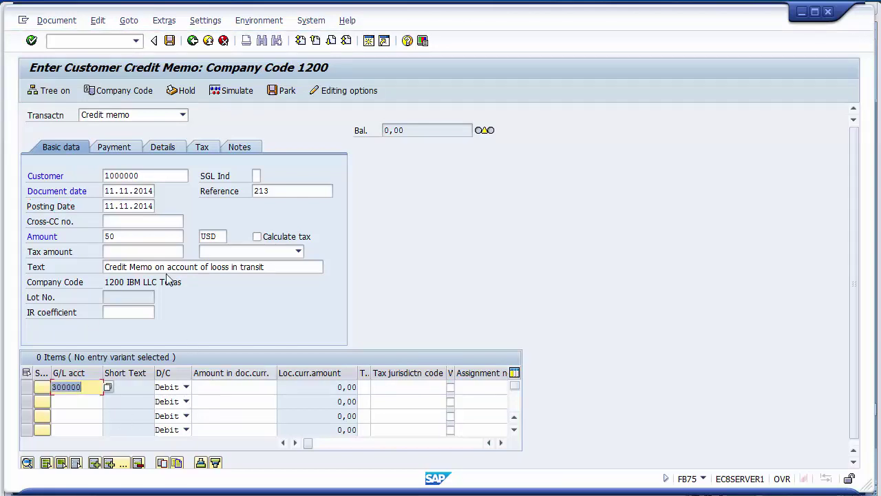
# - Change the header amount to 20 and enter 20 as the line amount
pyautogui.click(137, 235)
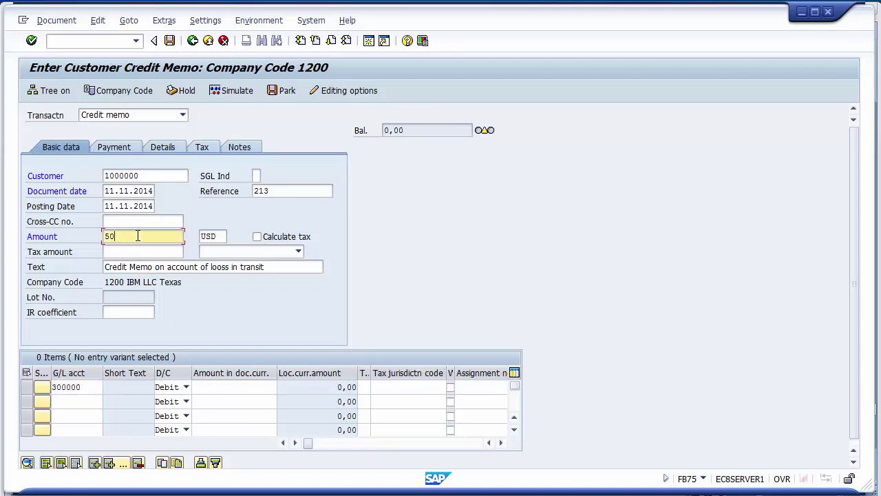
pyautogui.press('BackSpace')
pyautogui.press('BackSpace')
pyautogui.write('20')
pyautogui.click(210, 387)
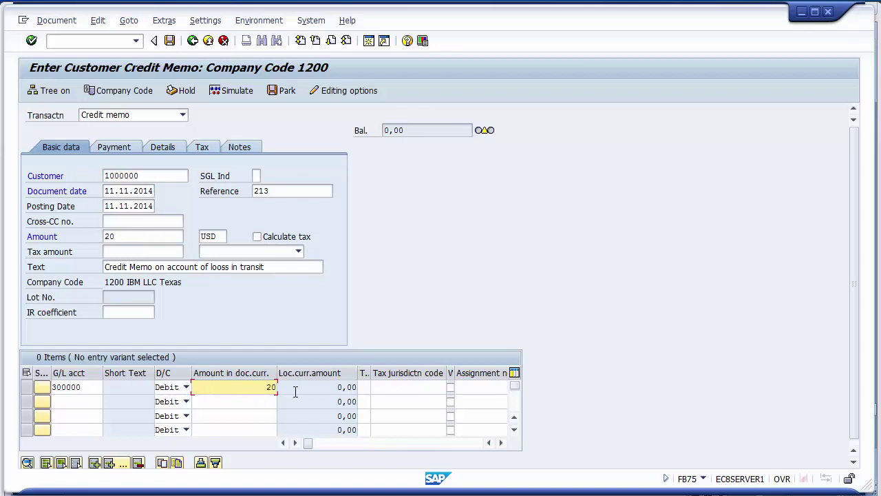
pyautogui.write('20')
pyautogui.click(377, 387)
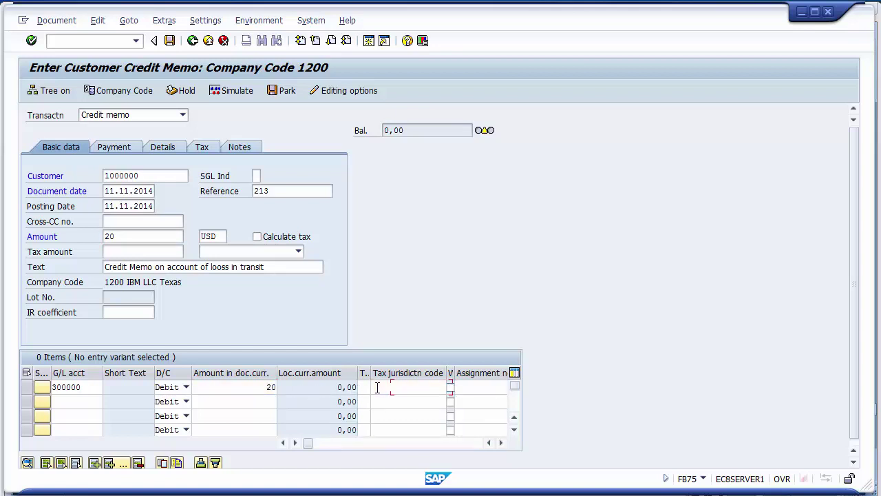
pyautogui.press('Tab')
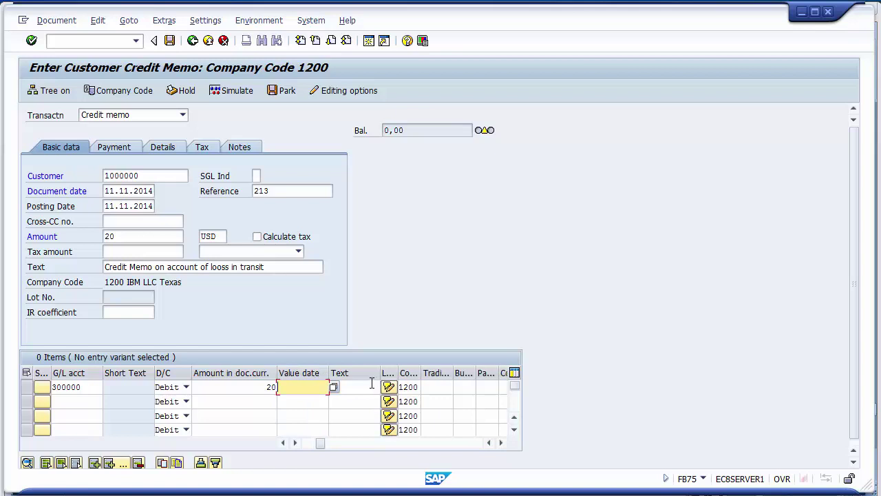
# - Set the line text 'Goods destoryed' and business area 1210, then simulate the posting
pyautogui.click(372, 384)
pyautogui.click(372, 384)
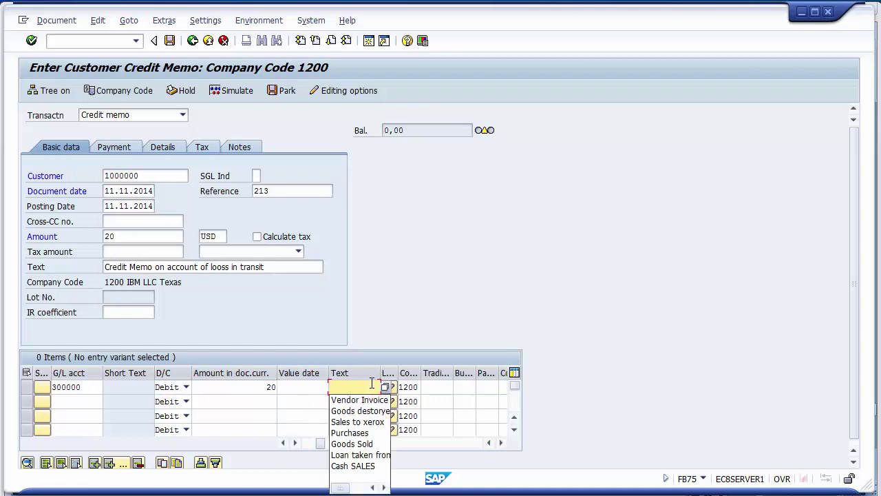
pyautogui.press('Down')
pyautogui.press('Down')
pyautogui.press('Return')
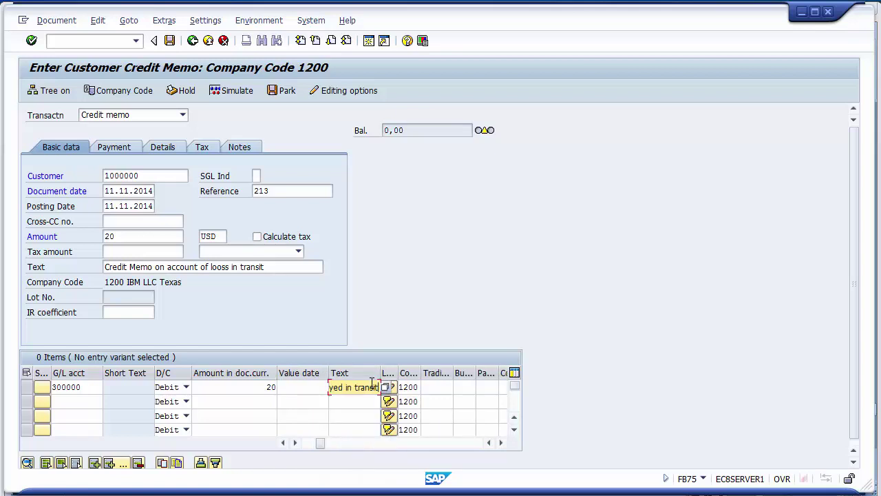
pyautogui.press('Tab')
pyautogui.press('Tab')
pyautogui.press('Tab')
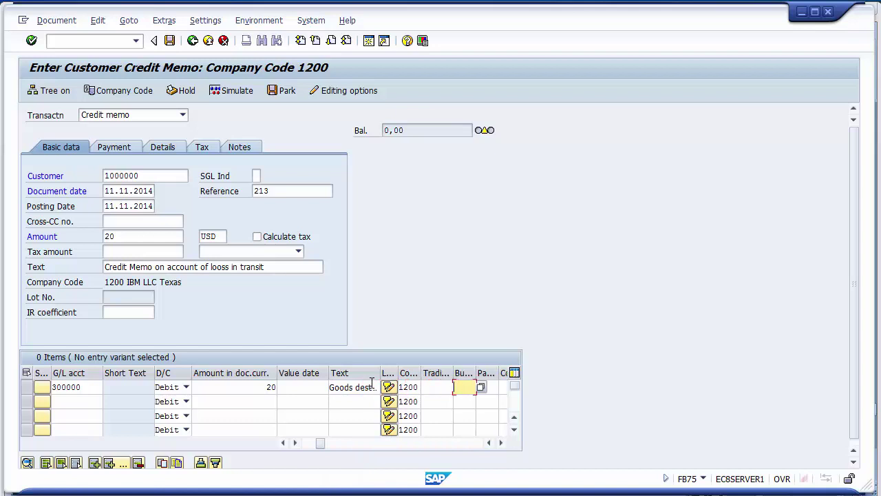
pyautogui.press('BackSpace')
pyautogui.press('Down')
pyautogui.press('Return')
pyautogui.click(217, 90)
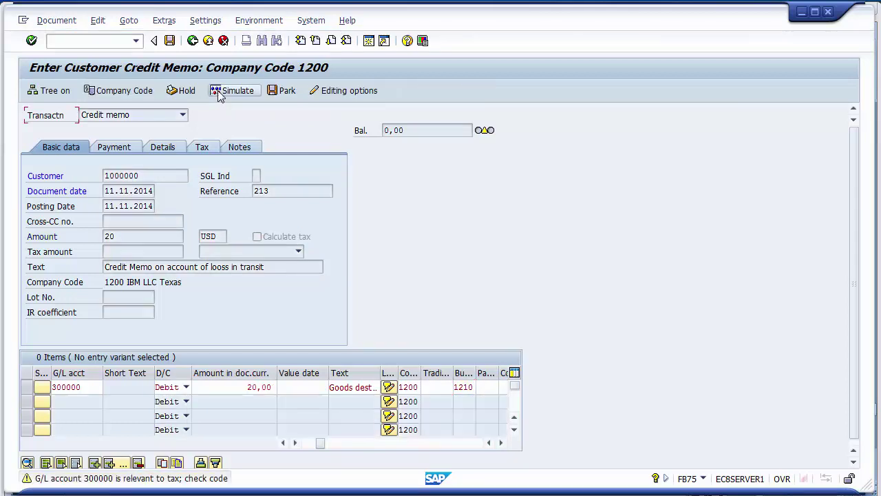
# - Pass the tax warning, check the Xerox LLC and Sales Account amounts, and post document 1600001
pyautogui.press('Return')
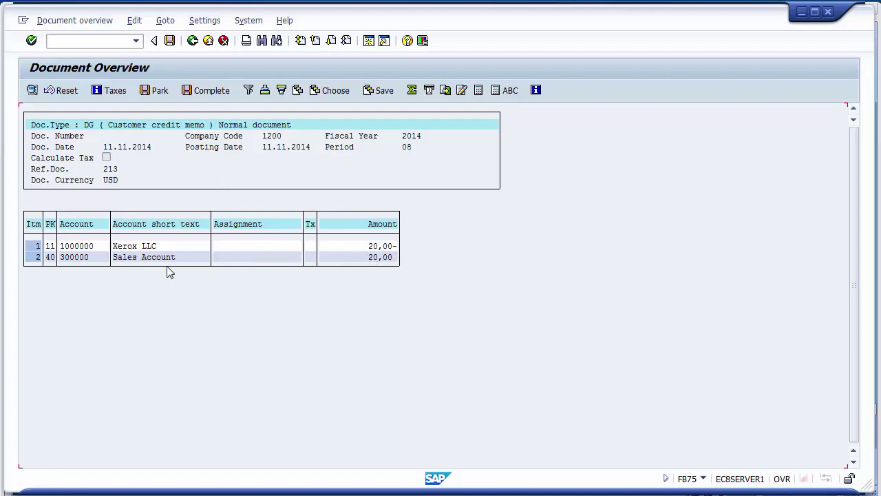
pyautogui.click(121, 248)
pyautogui.click(379, 250)
pyautogui.click(377, 258)
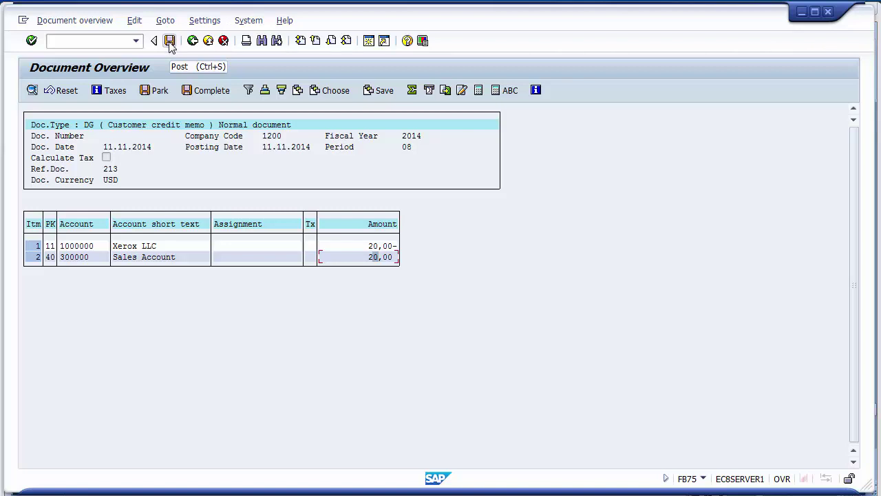
pyautogui.click(169, 42)
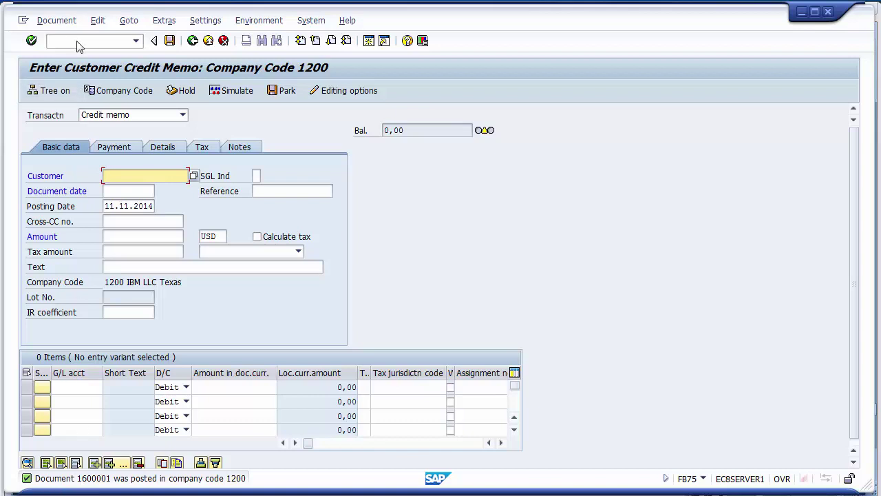
# - Display posted document 1600001 and inspect its Xerox LLC and Sales Account 20,00 lines
pyautogui.click(60, 22)
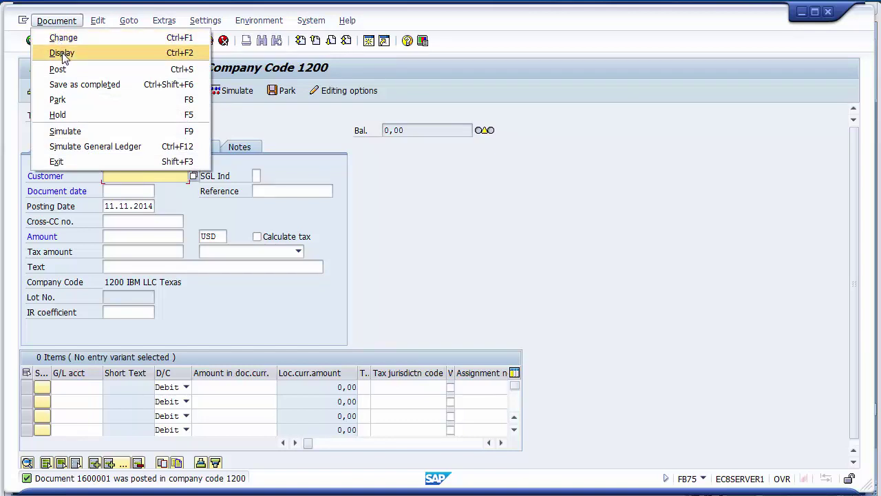
pyautogui.click(63, 54)
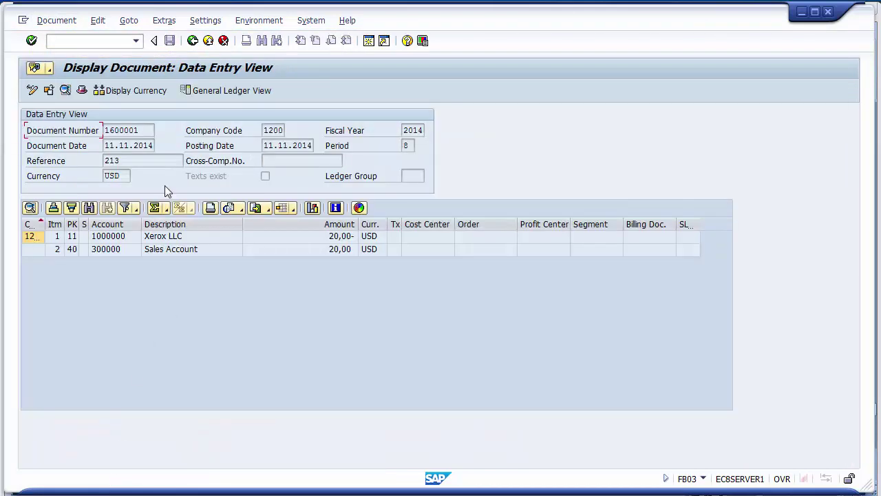
pyautogui.moveTo(142, 131); pyautogui.dragTo(103, 132)
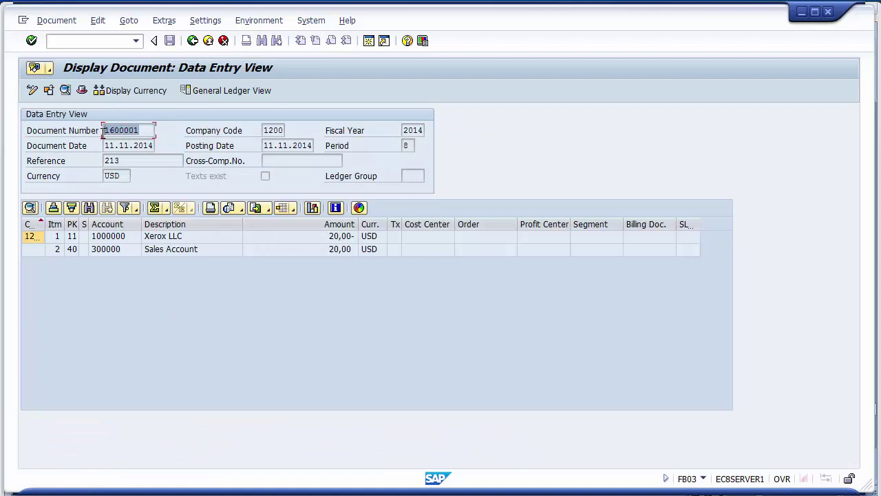
pyautogui.click(158, 323)
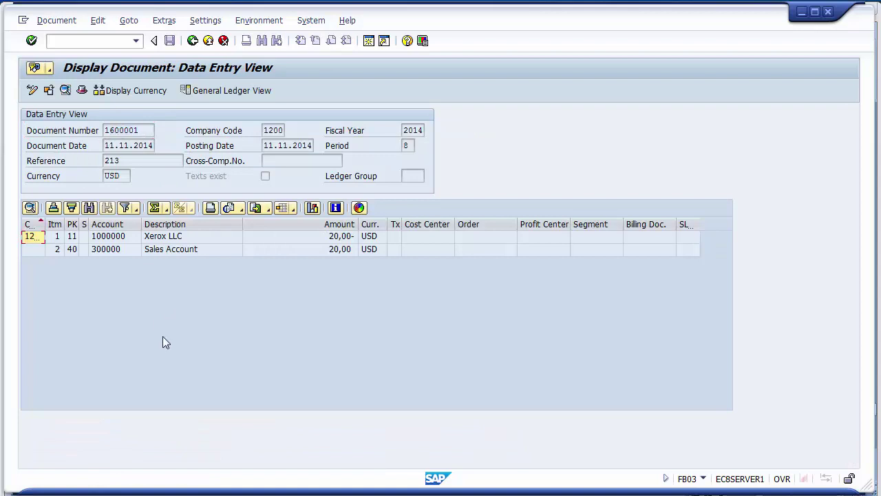
pyautogui.click(201, 242)
pyautogui.click(200, 248)
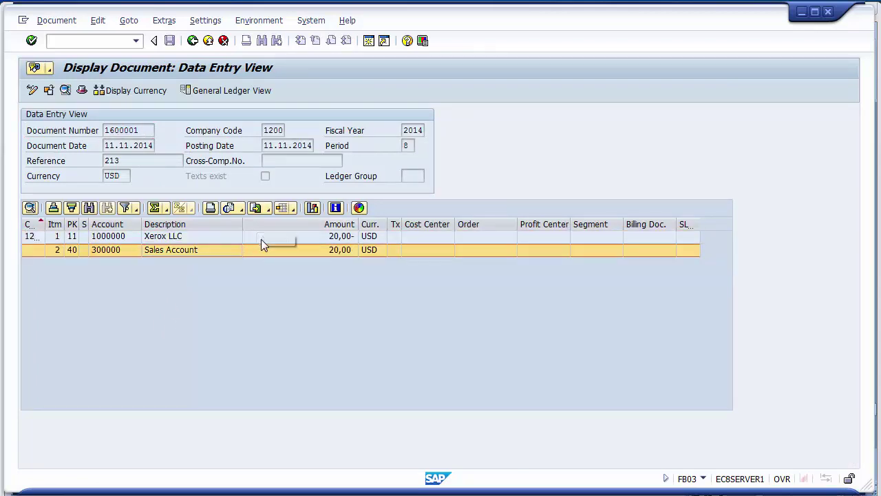
pyautogui.click(258, 238)
pyautogui.click(258, 250)
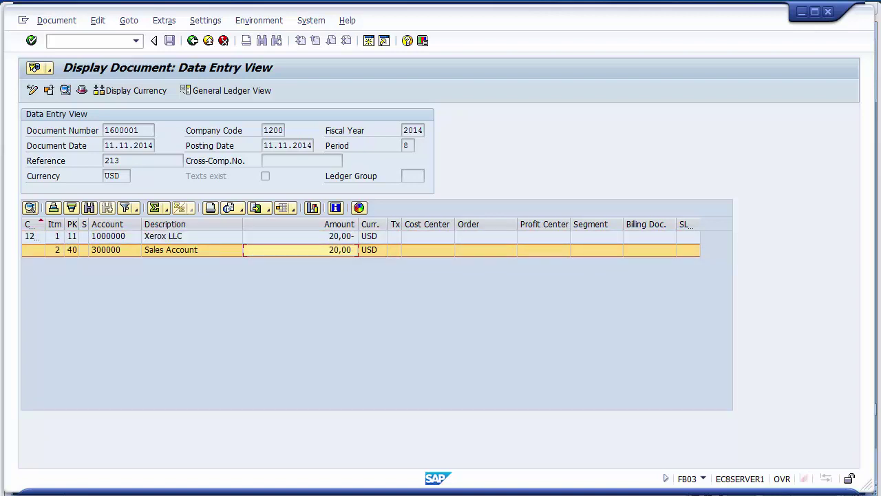
# - Highlight FBL5N on the Unit Testing slide, then return to SAP
pyautogui.click(265, 448)
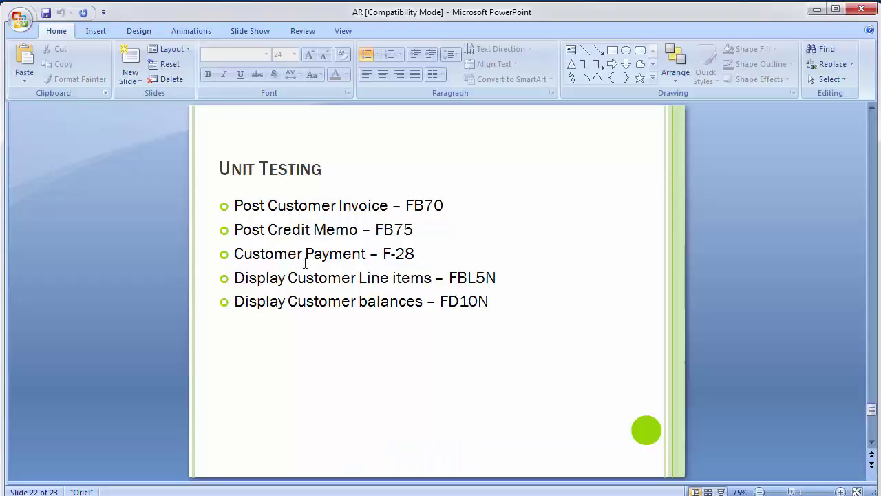
pyautogui.moveTo(450, 281); pyautogui.dragTo(496, 279)
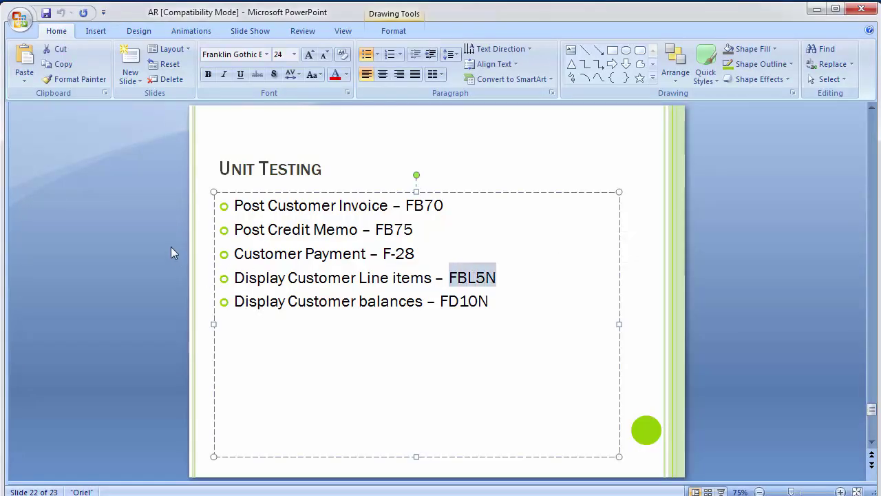
pyautogui.hotkey('alt', 'Tab')
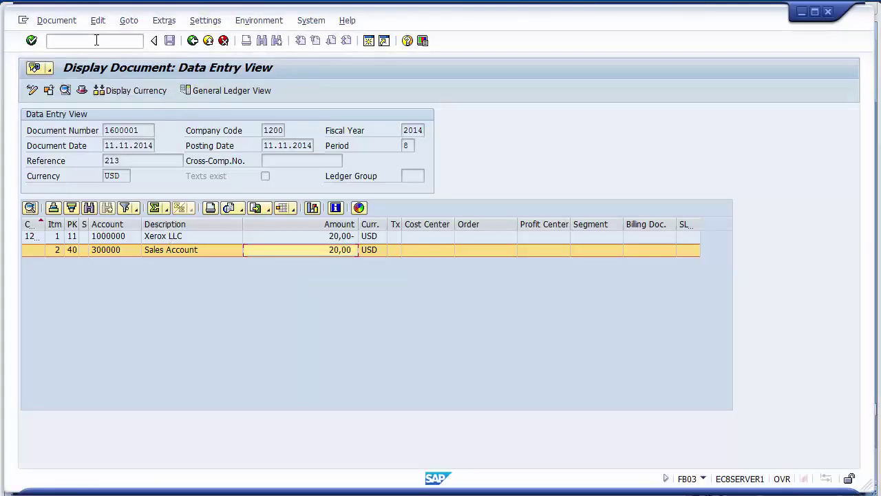
# - List FBL5N line items for customer 1000000, check the 20,00- credit item, and go back
pyautogui.click(97, 41)
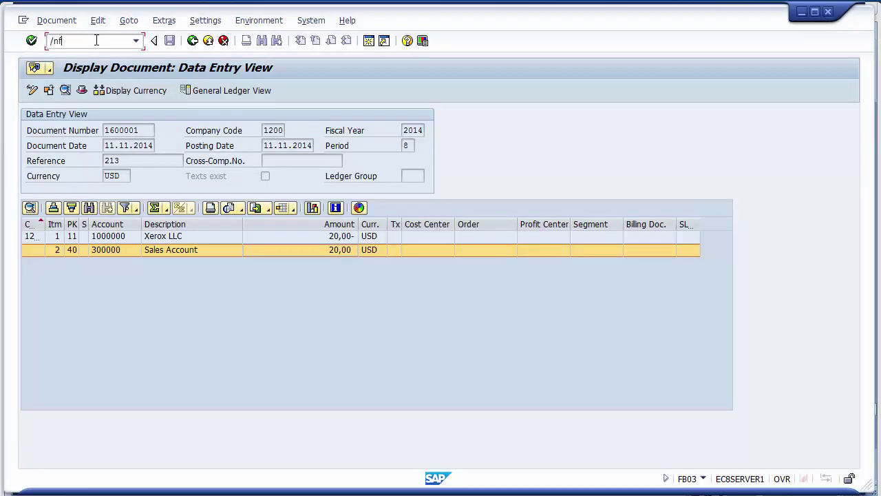
pyautogui.press('Return')
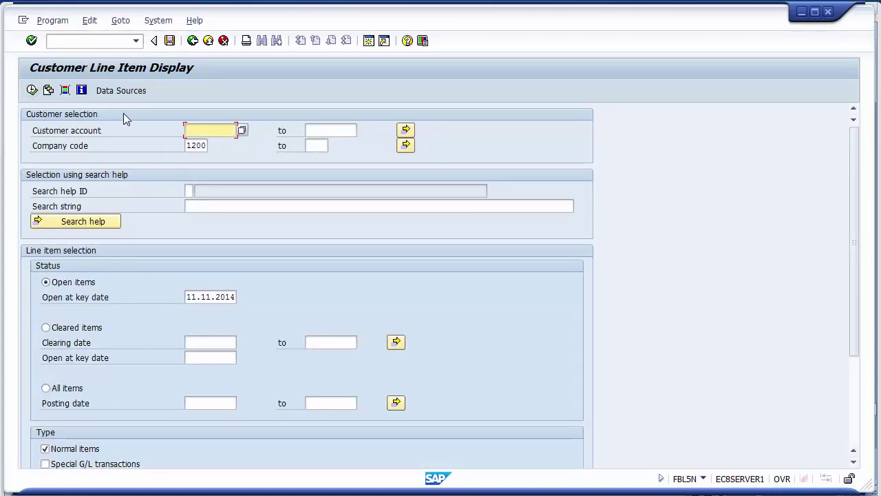
pyautogui.write('1000000')
pyautogui.click(31, 90)
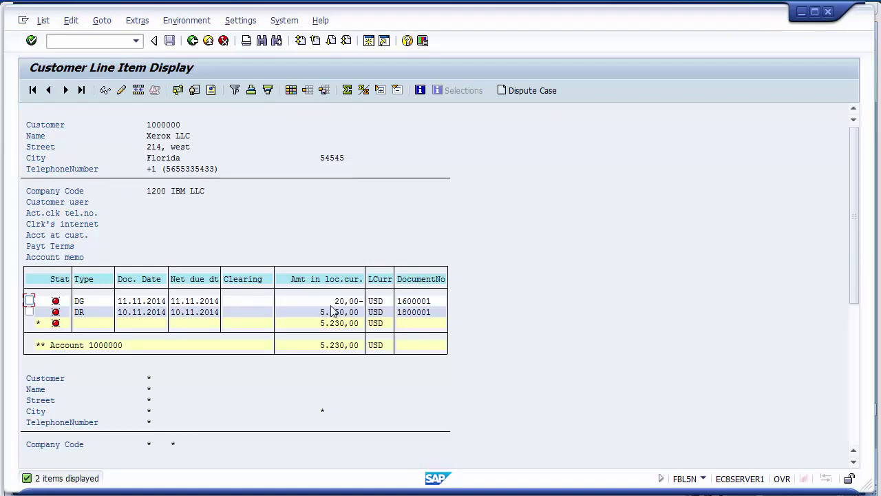
pyautogui.click(333, 305)
pyautogui.click(342, 305)
pyautogui.click(350, 304)
pyautogui.click(194, 42)
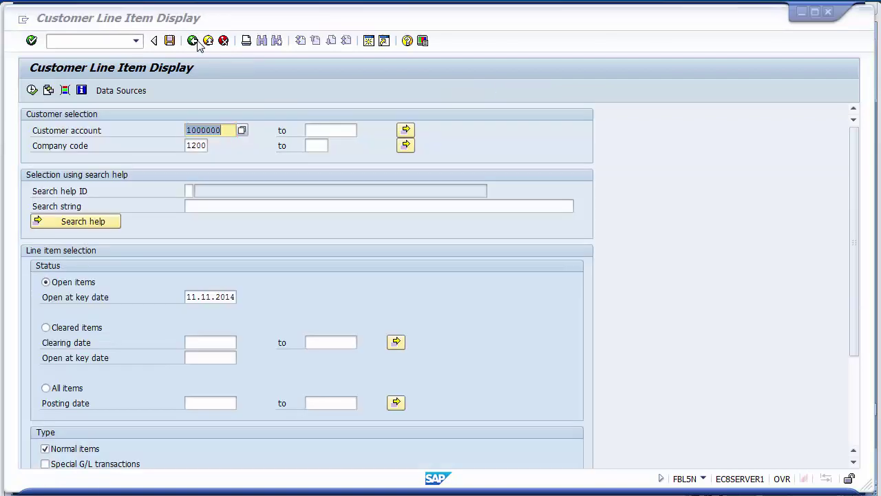
pyautogui.hotkey('alt', 'Tab')
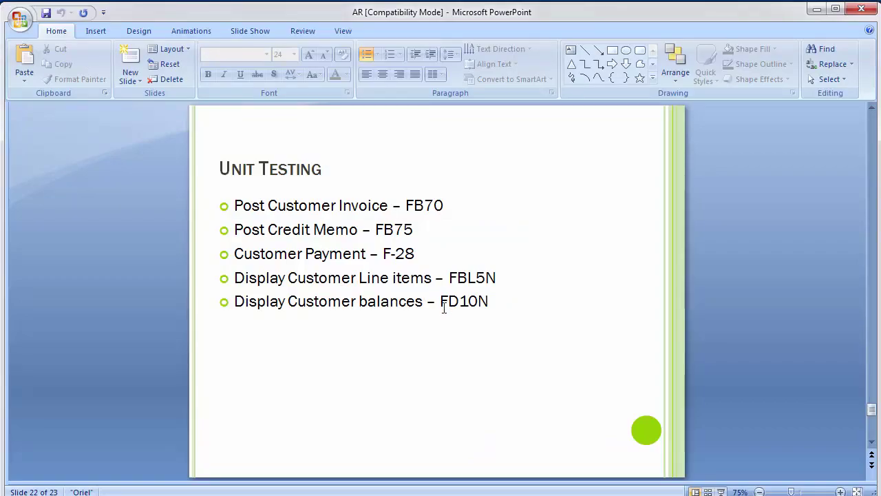
# - Run FD10N for customer 1000000, company code 1200, fiscal year 2014
pyautogui.hotkey('alt', 'Tab')
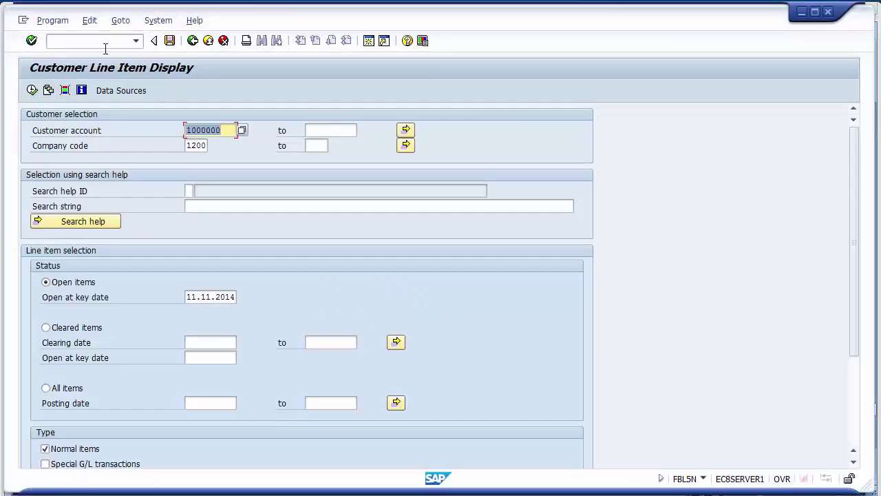
pyautogui.click(104, 46)
pyautogui.write('/n')
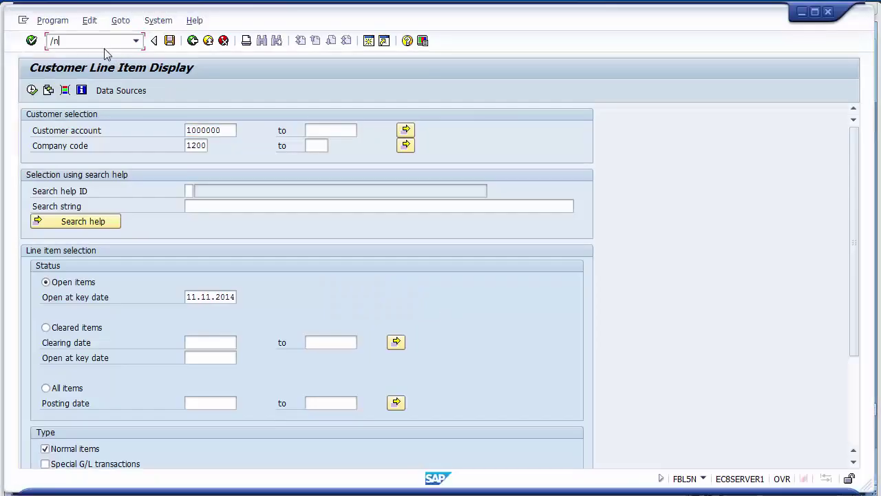
pyautogui.write('fd10n')
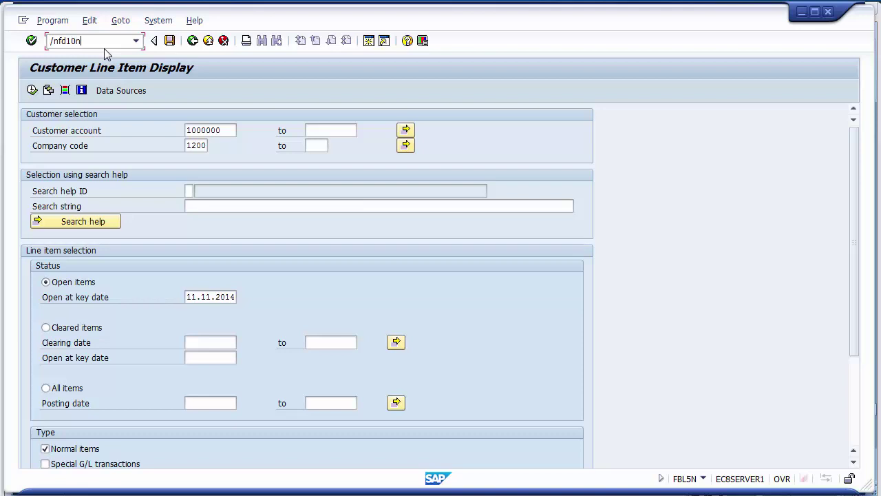
pyautogui.press('Return')
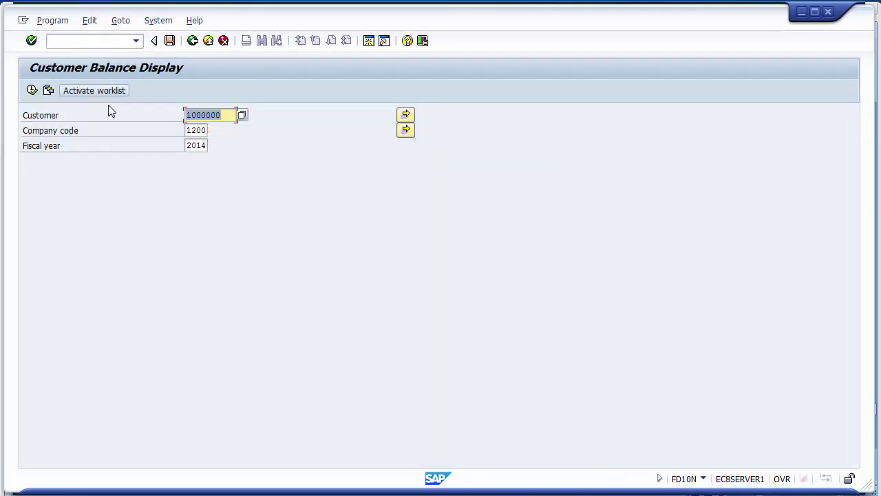
pyautogui.click(227, 115)
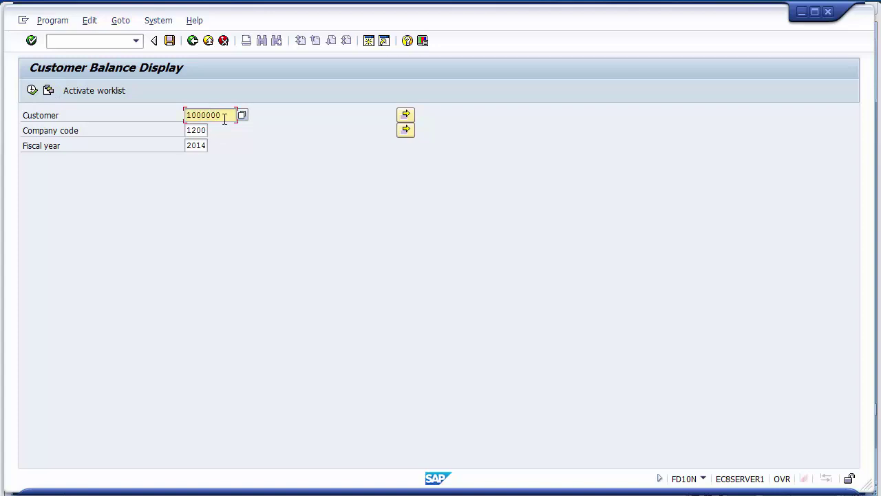
pyautogui.click(207, 130)
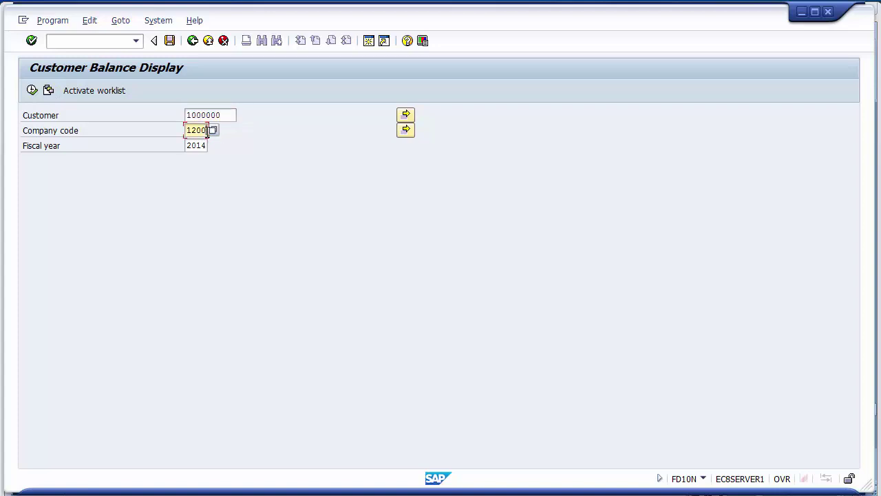
pyautogui.click(207, 145)
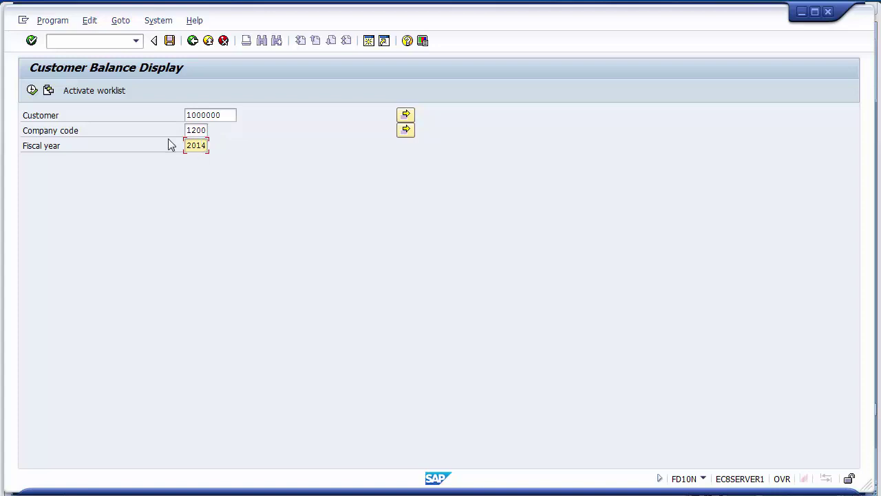
pyautogui.click(32, 90)
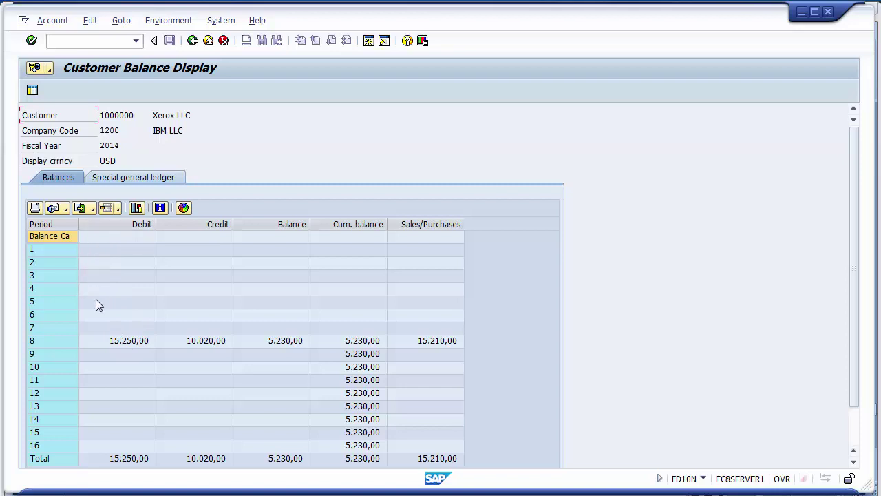
# - Review period 8: debit 15.250,00, credit 10.020,00, balance 5.230,00, then go back
pyautogui.click(97, 328)
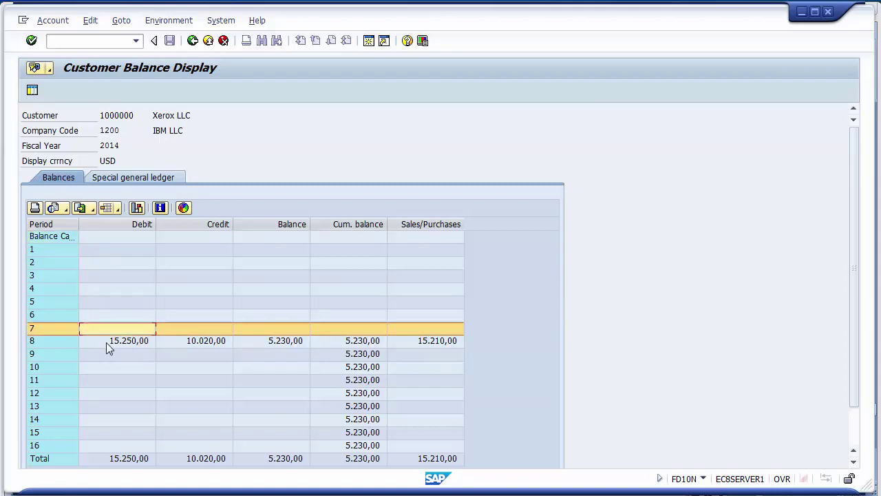
pyautogui.click(108, 342)
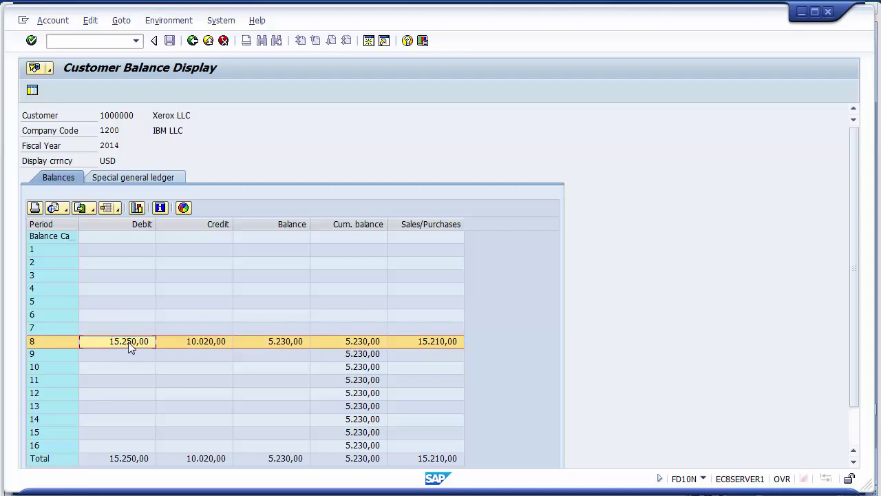
pyautogui.click(188, 342)
pyautogui.click(276, 345)
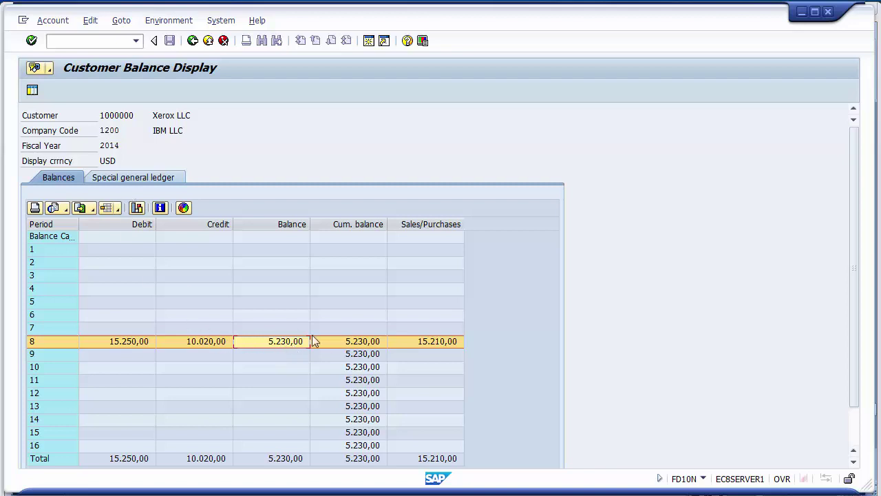
pyautogui.click(192, 42)
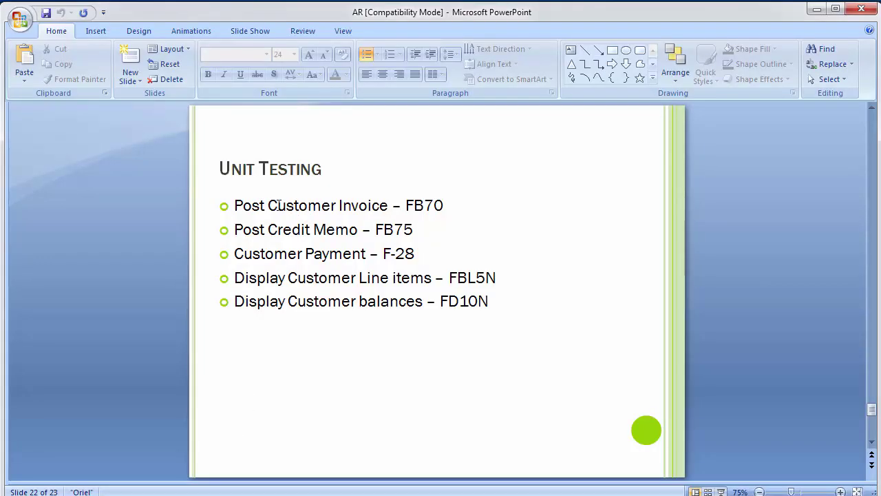
# - Highlight 'Customer Invoice' on the Unit Testing slide, deselect it, and return to the SAP Customer Balance Display
pyautogui.moveTo(267, 206); pyautogui.dragTo(367, 210)
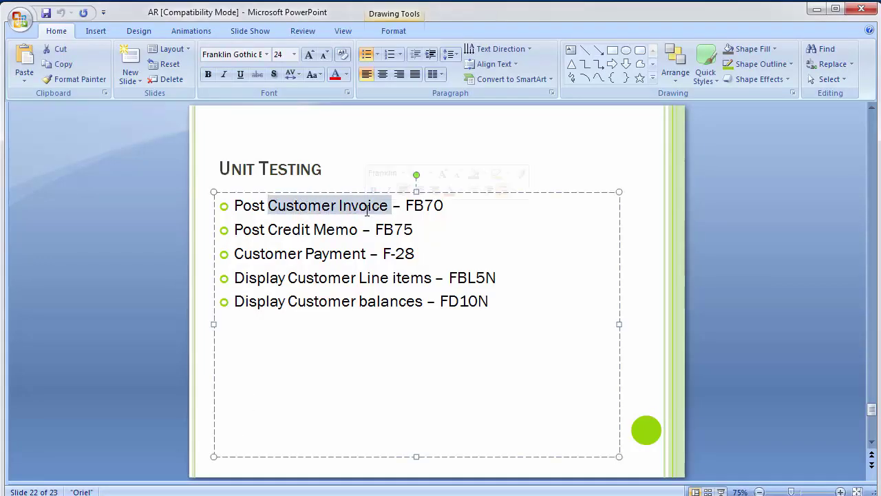
pyautogui.click(352, 147)
pyautogui.click(176, 214)
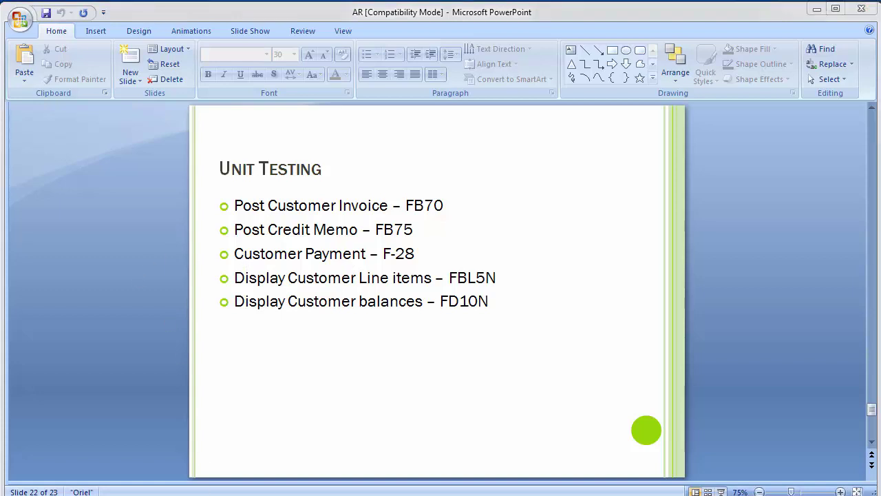
pyautogui.moveTo(307, 491)
pyautogui.click(339, 443)
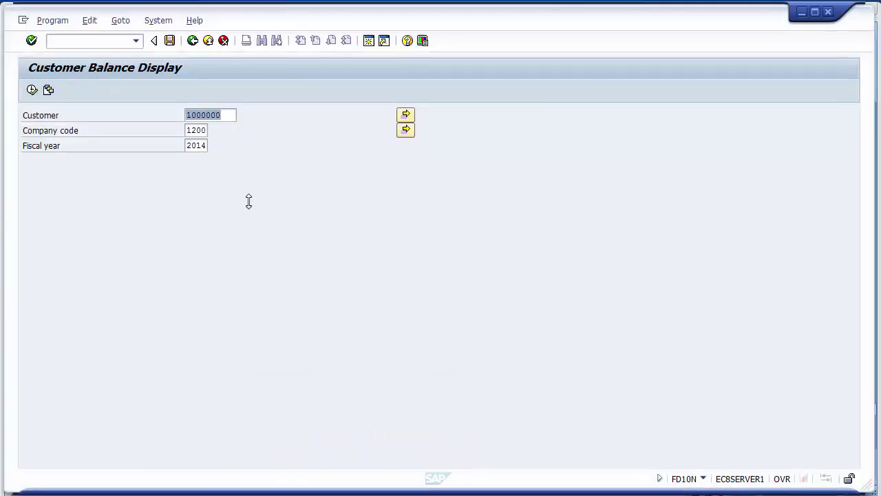
# - Start transaction F-28 to post an incoming payment
pyautogui.click(84, 42)
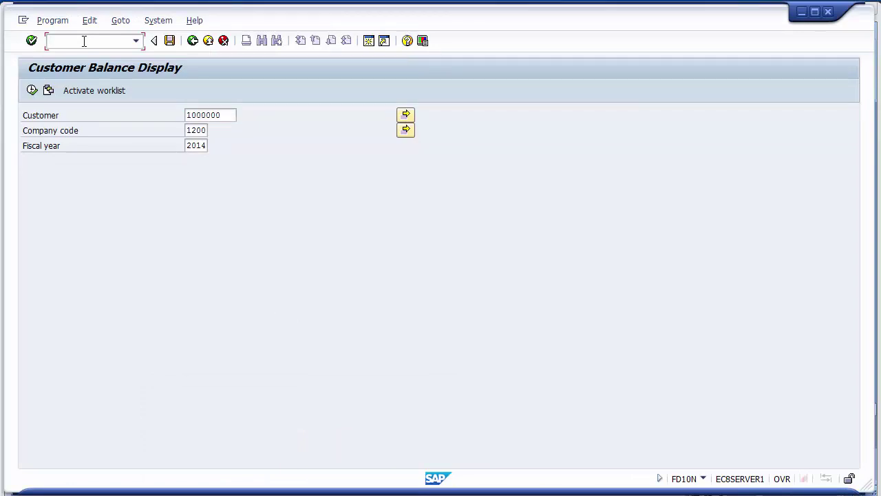
pyautogui.write('/nf-28')
pyautogui.press('Return')
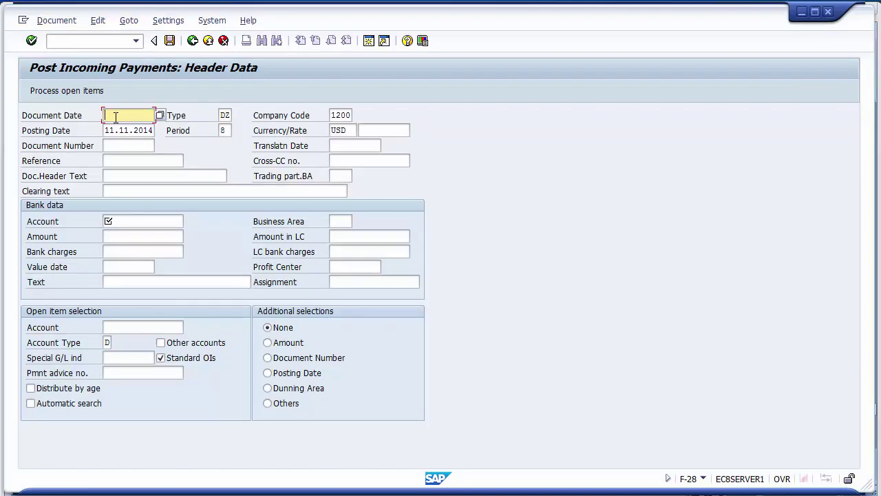
# - Fill the header: dates 11.11.2014, type DZ, period 8, company code 1200, currency USD
pyautogui.write('11.11.2014')
pyautogui.click(124, 131)
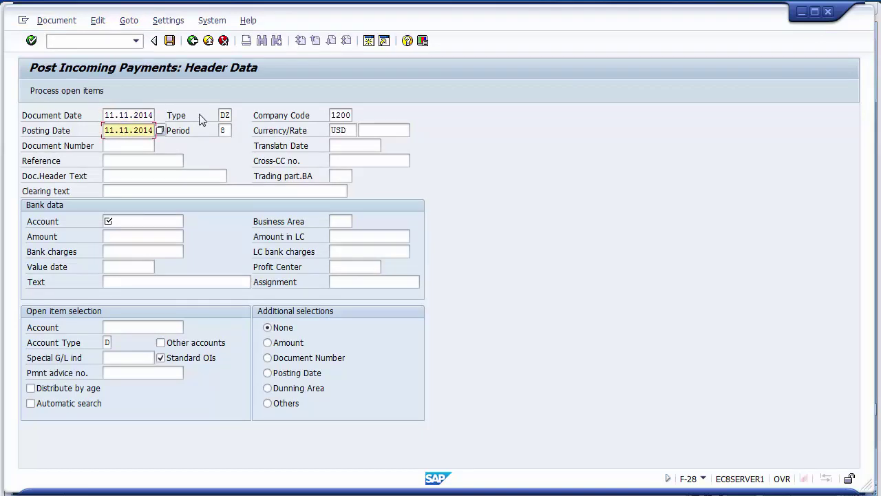
pyautogui.click(223, 115)
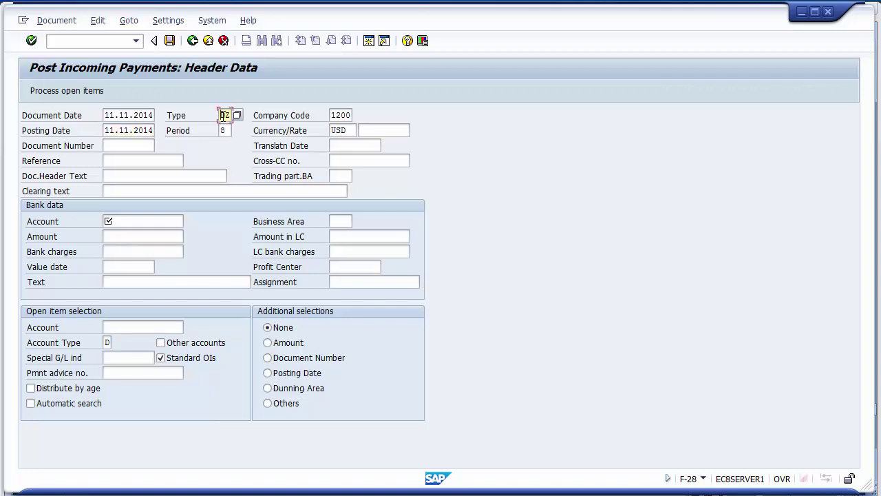
pyautogui.click(342, 115)
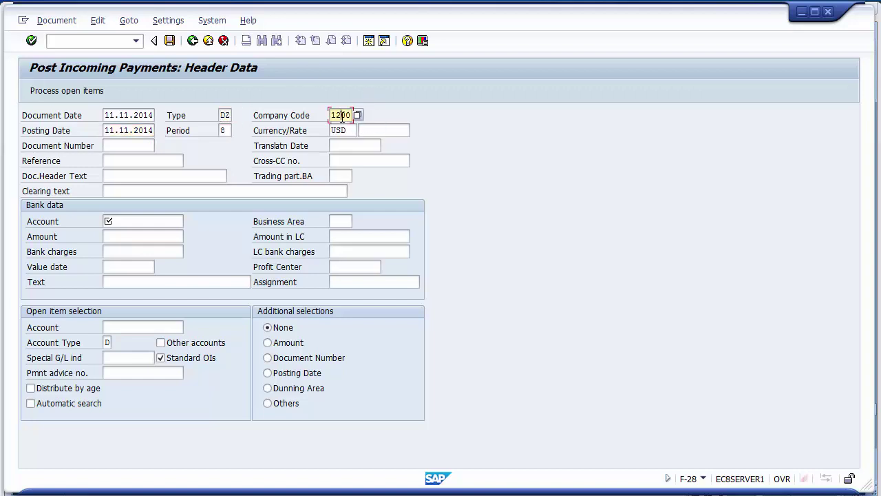
pyautogui.click(223, 130)
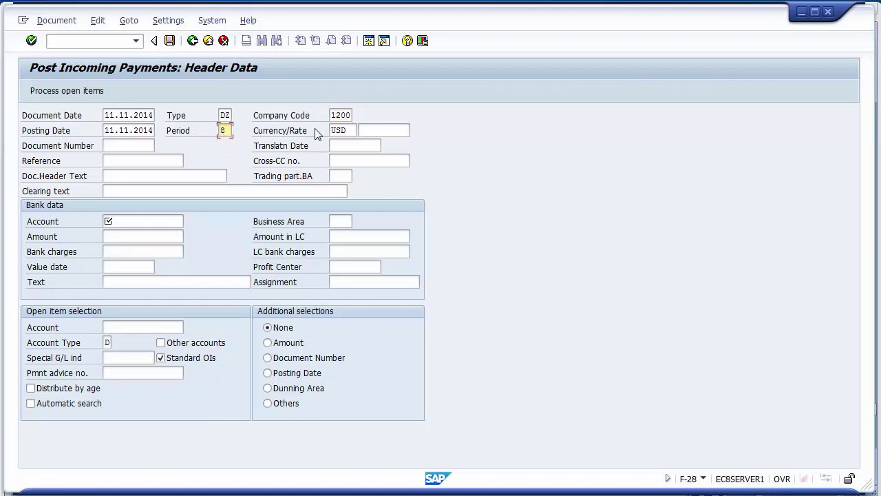
pyautogui.click(338, 132)
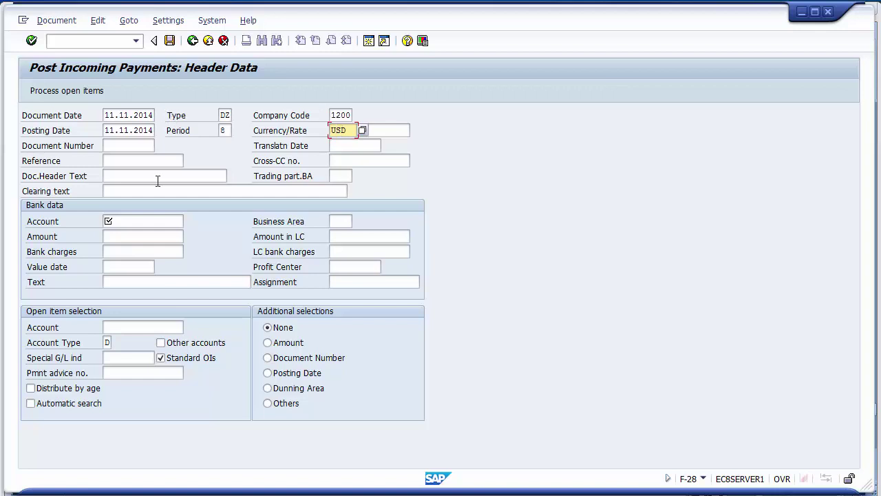
pyautogui.click(127, 221)
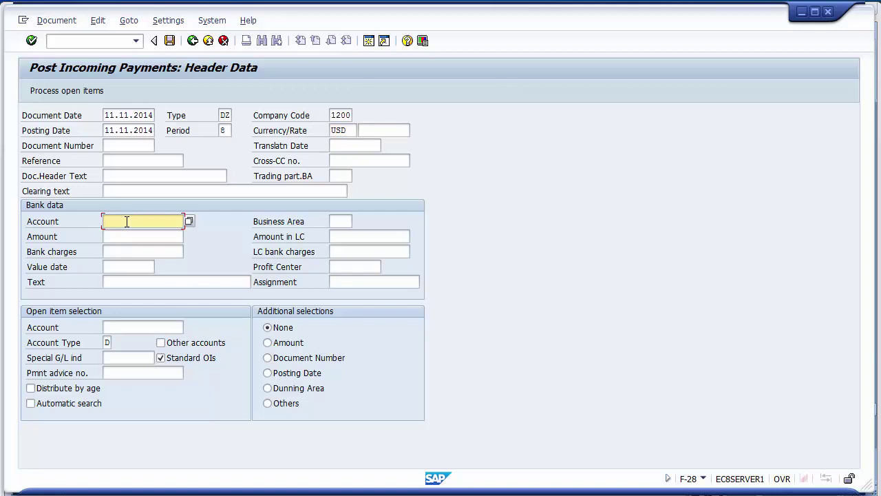
pyautogui.click(127, 221)
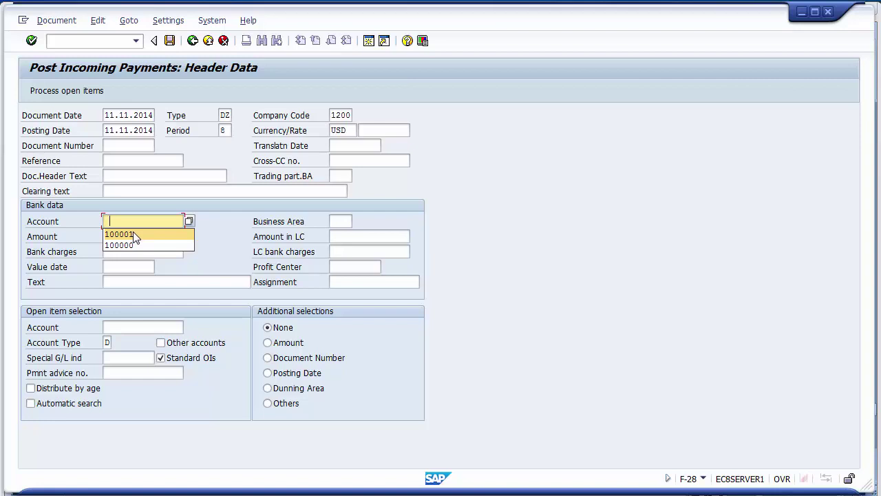
# - Choose bank G/L account 100001 (BANK - HSBC) and enter amount 1
pyautogui.click(190, 220)
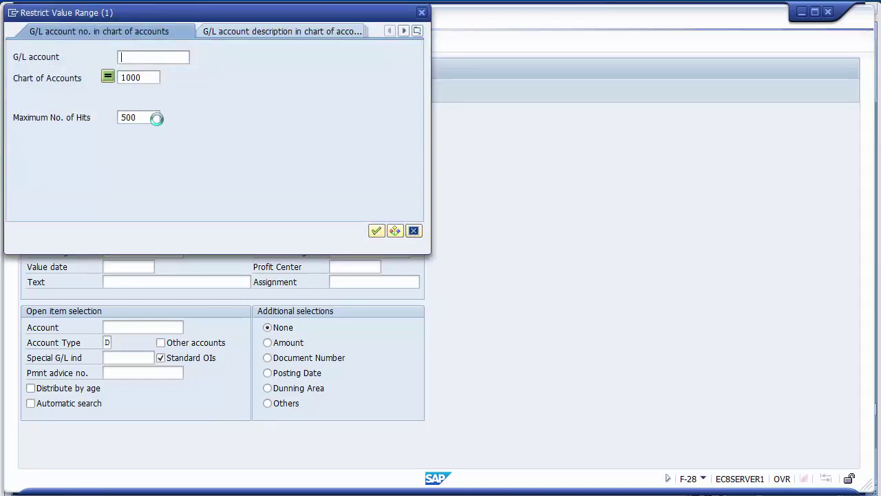
pyautogui.press('Return')
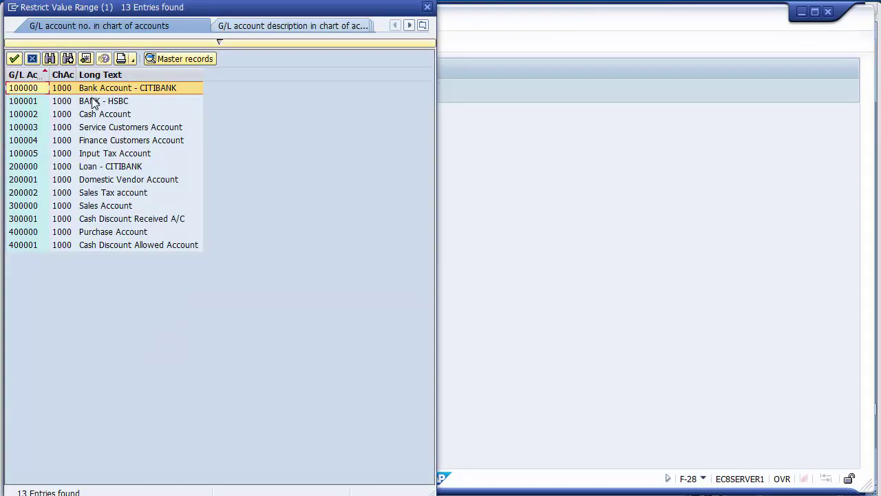
pyautogui.doubleClick(95, 102)
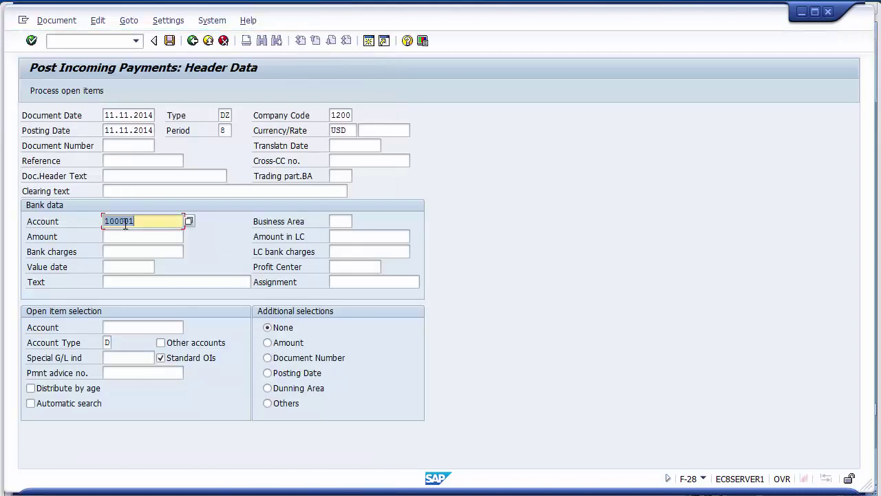
pyautogui.click(125, 235)
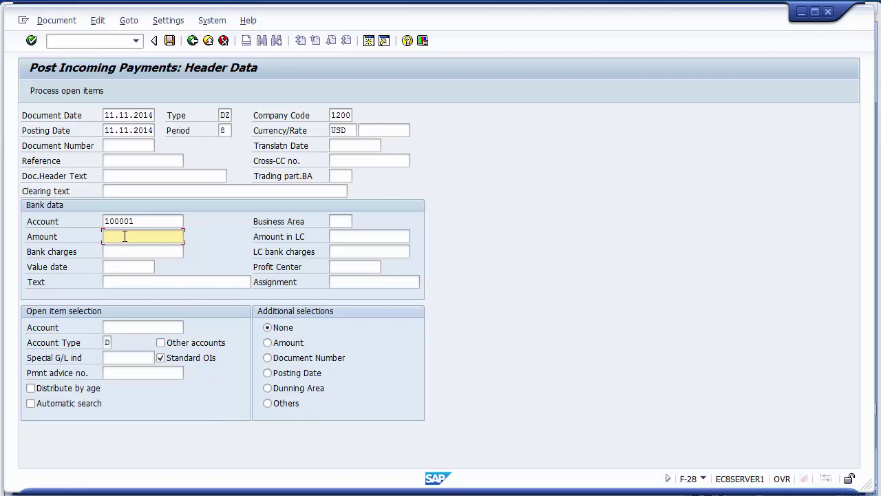
pyautogui.write('1')
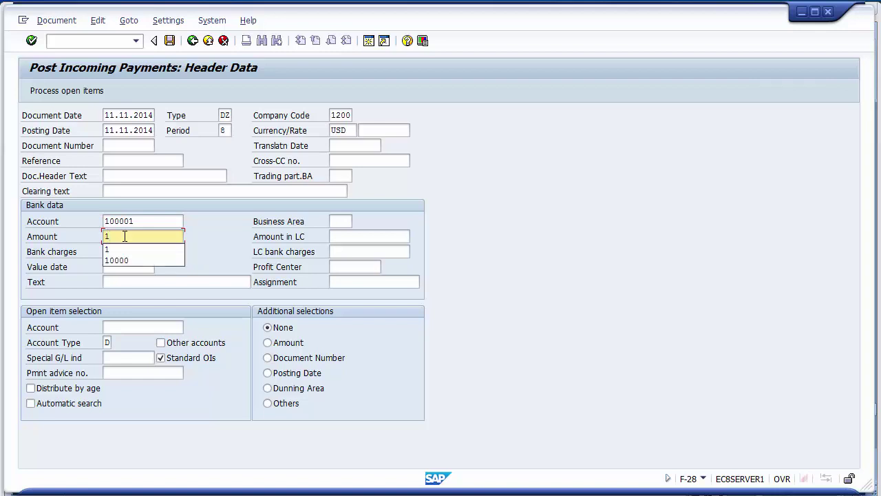
pyautogui.click(220, 251)
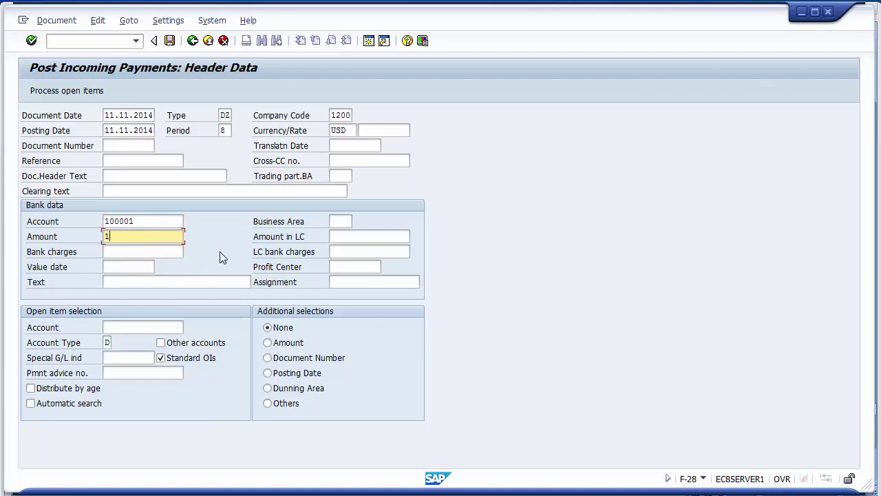
# - Set business area 1210 and line text 'Final payment from Xerox'
pyautogui.click(336, 220)
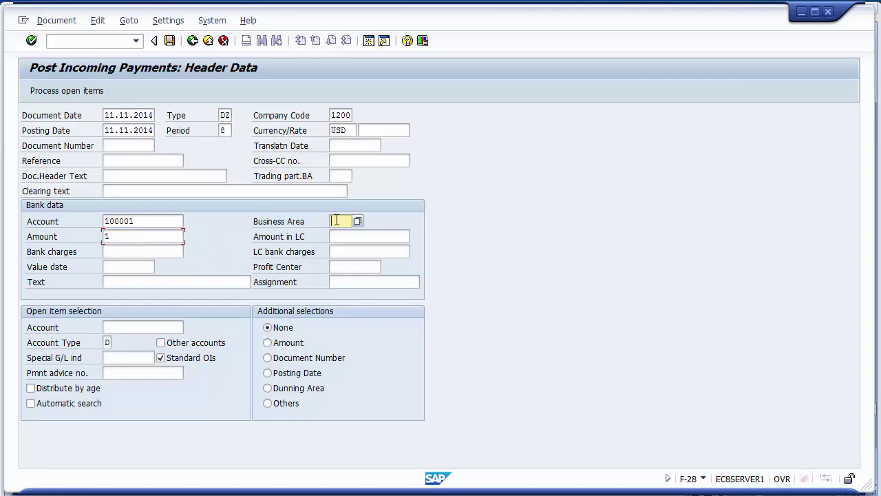
pyautogui.write('1')
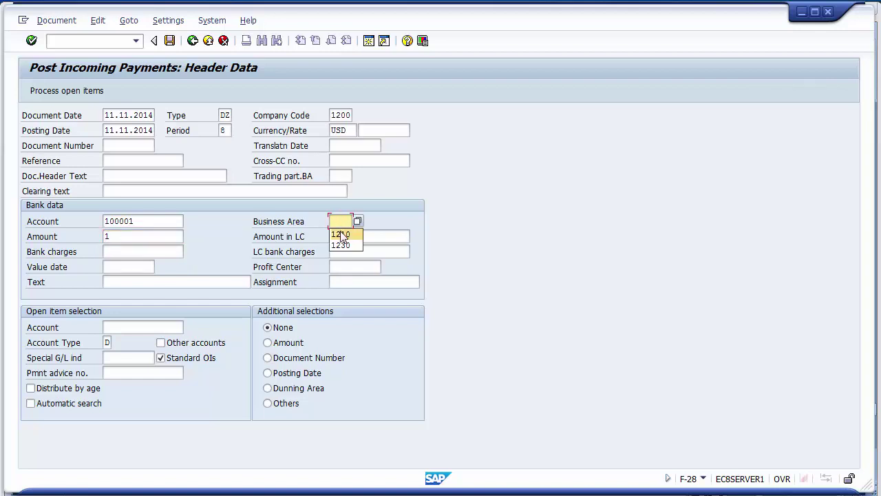
pyautogui.click(340, 234)
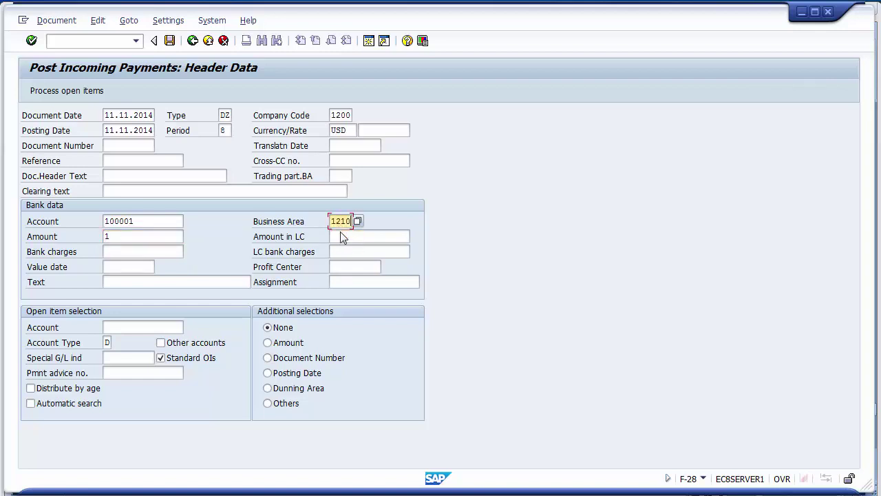
pyautogui.click(154, 283)
pyautogui.click(154, 284)
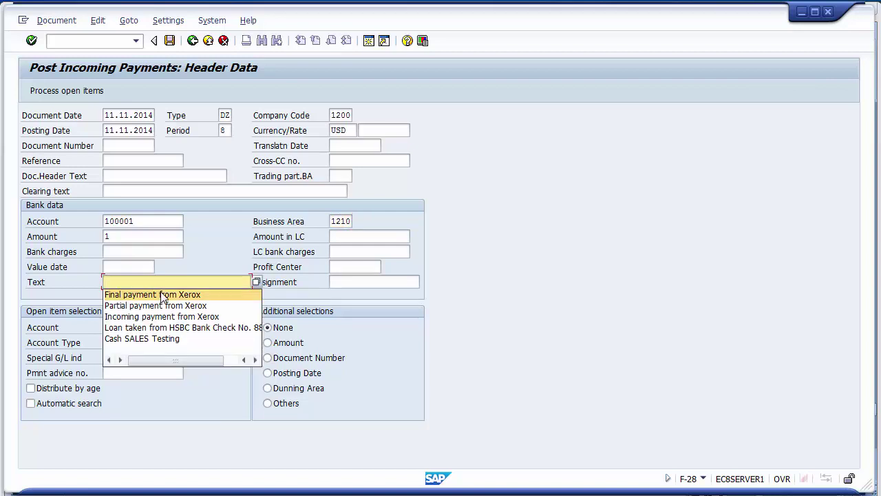
pyautogui.click(165, 292)
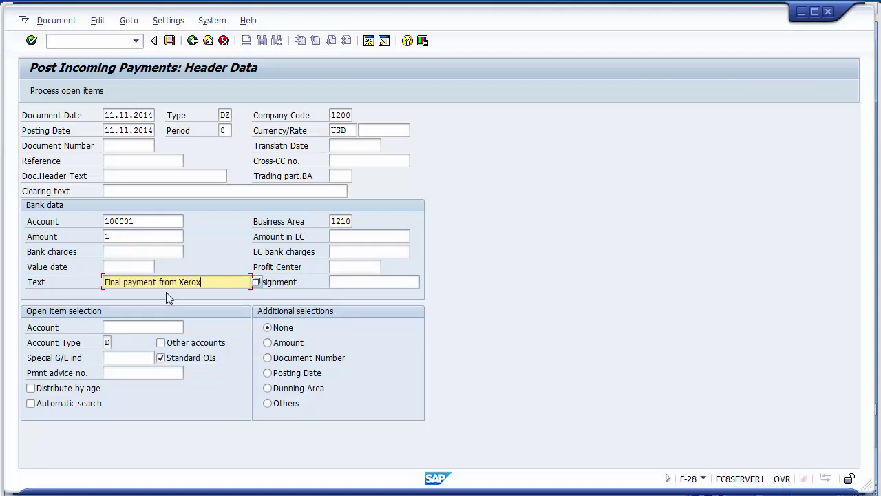
# - Enter customer account 1000000 for the open items
pyautogui.click(131, 327)
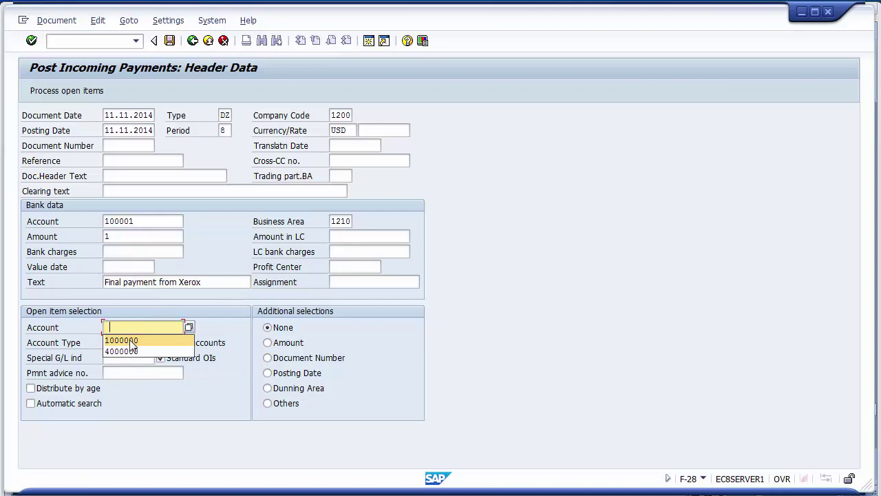
pyautogui.click(120, 327)
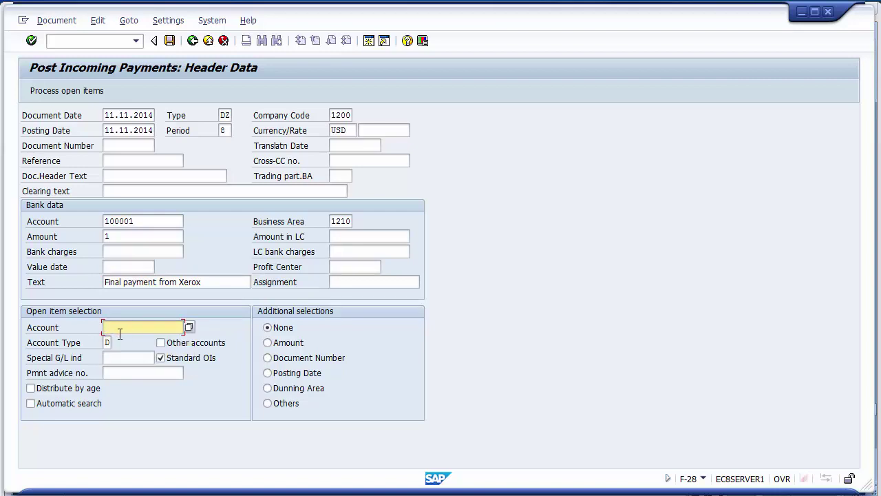
pyautogui.click(120, 328)
pyautogui.click(121, 339)
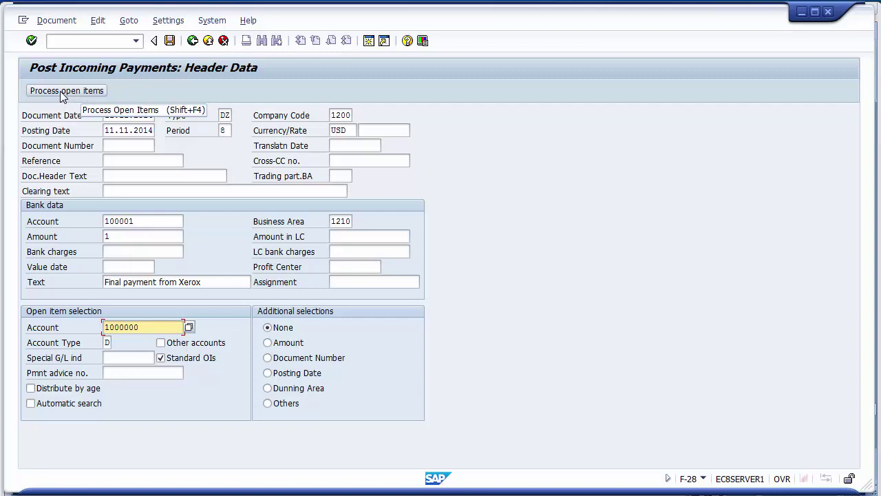
# - Load Xerox LLC's open items and review the 5.250,00 invoice, 5.230,00 assigned and 1,00 entered
pyautogui.click(62, 97)
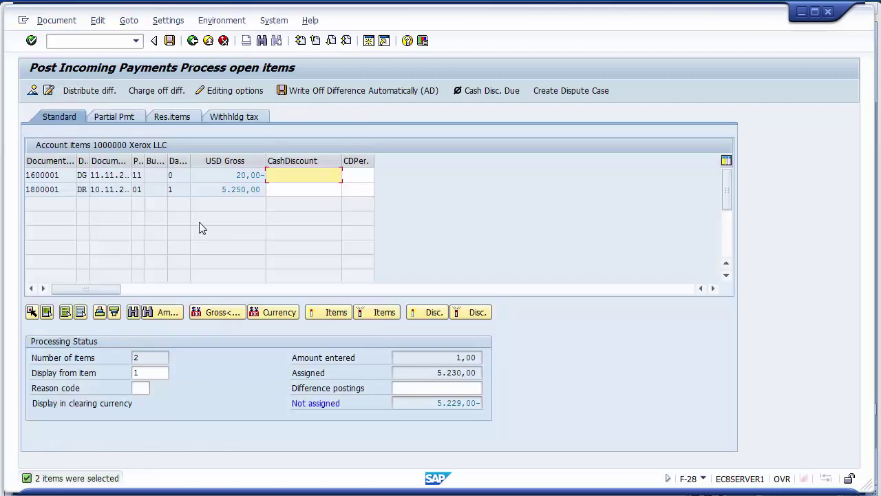
pyautogui.click(241, 190)
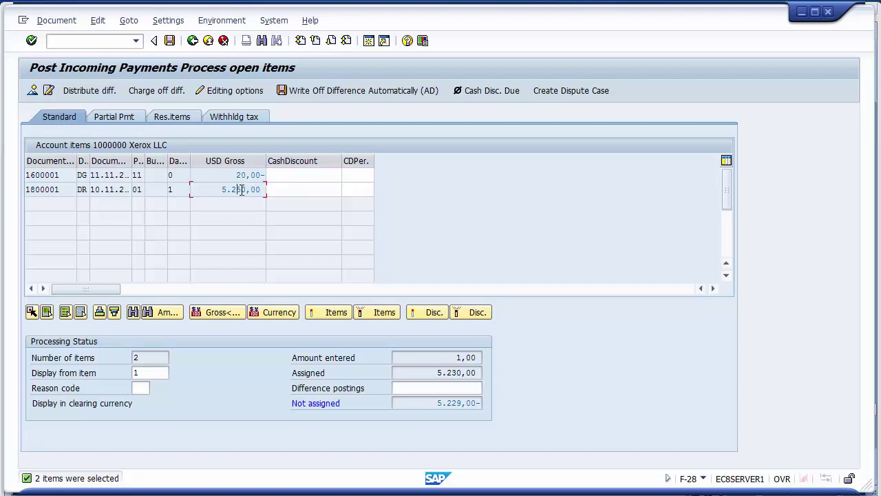
pyautogui.moveTo(221, 191); pyautogui.dragTo(260, 174)
pyautogui.click(285, 179)
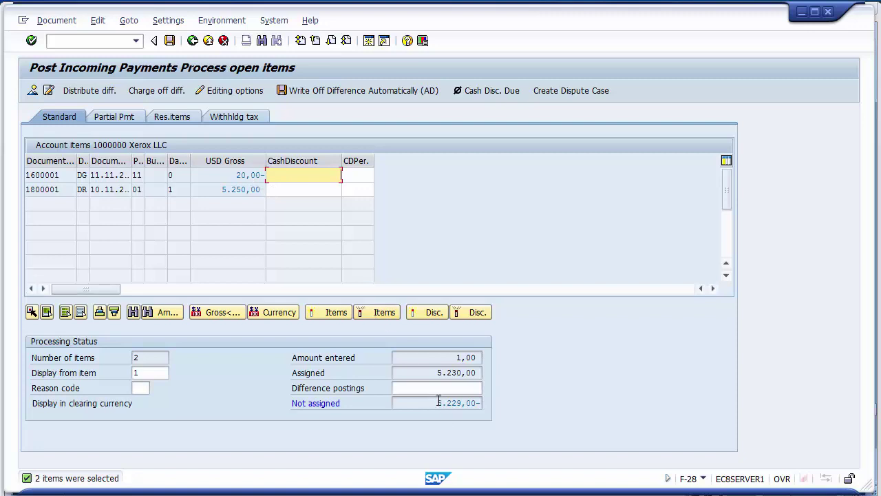
pyautogui.moveTo(435, 377); pyautogui.dragTo(468, 380)
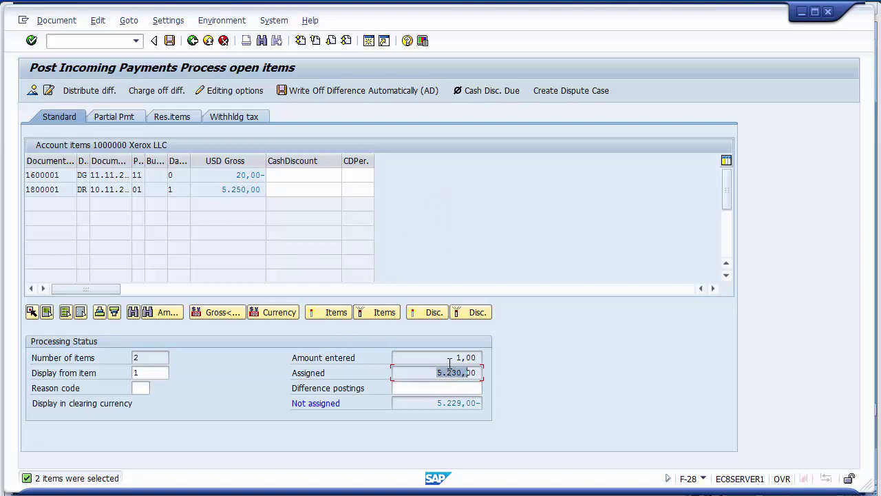
pyautogui.moveTo(453, 358); pyautogui.dragTo(464, 358)
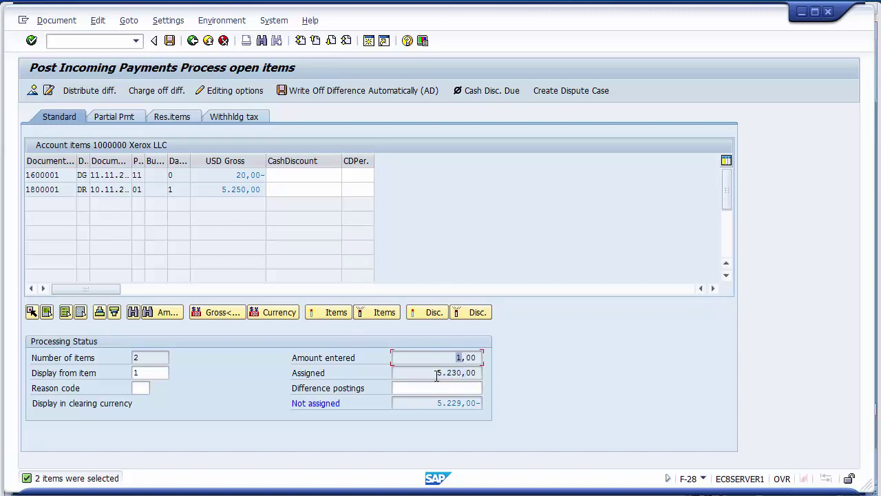
pyautogui.moveTo(436, 375); pyautogui.dragTo(461, 373)
# - Change the bank line amount to * so 5.230,00 is entered and fully assigned
pyautogui.click(32, 91)
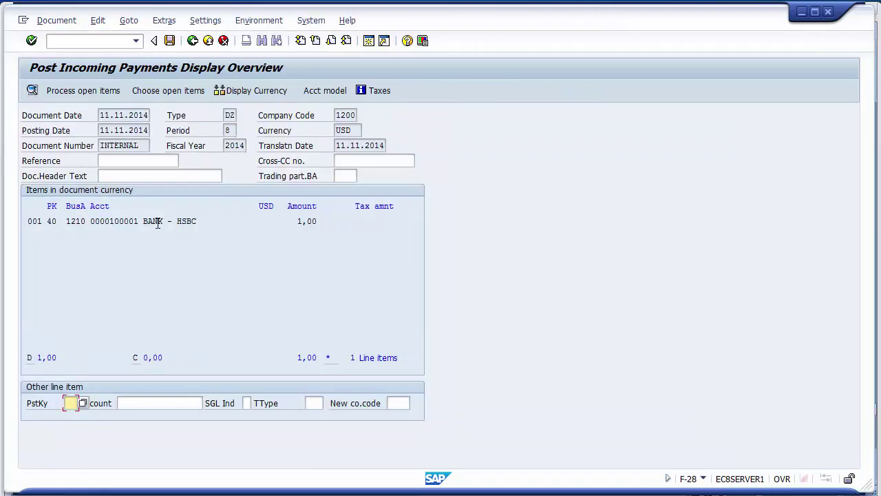
pyautogui.doubleClick(157, 222)
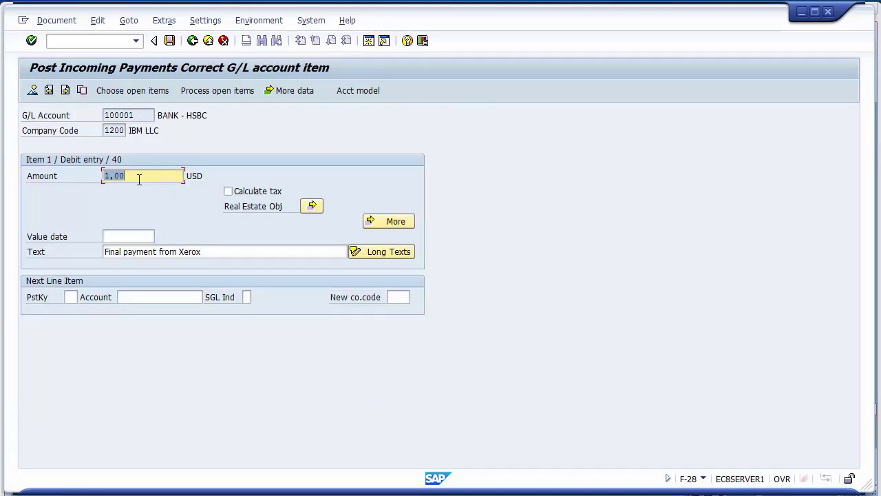
pyautogui.write('230')
pyautogui.press('BackSpace')
pyautogui.press('BackSpace')
pyautogui.press('BackSpace')
pyautogui.press('BackSpace')
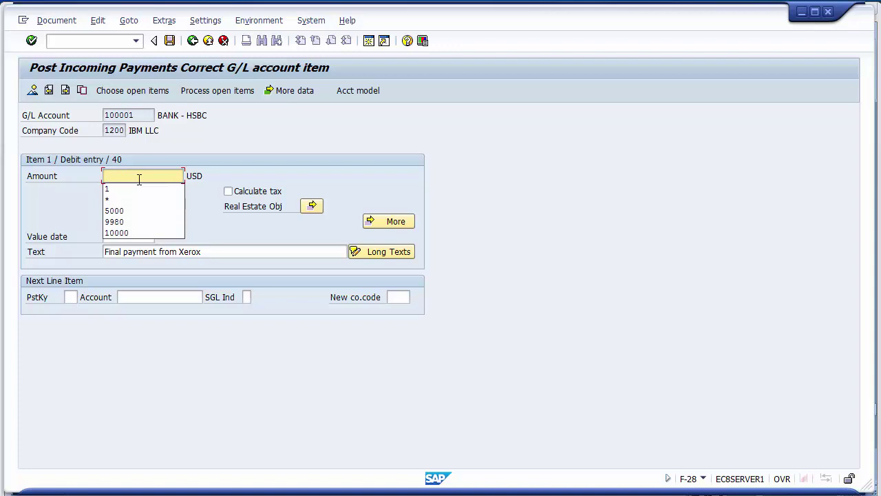
pyautogui.press('Down')
pyautogui.press('Down')
pyautogui.press('Return')
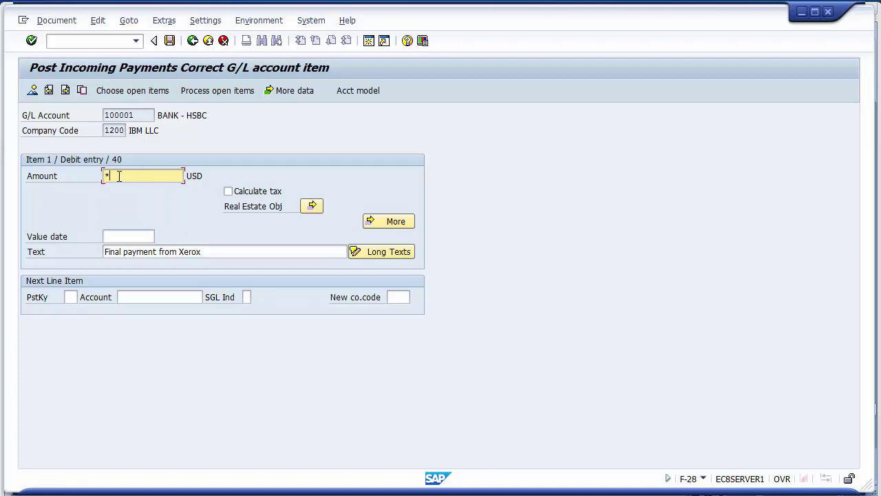
pyautogui.click(193, 97)
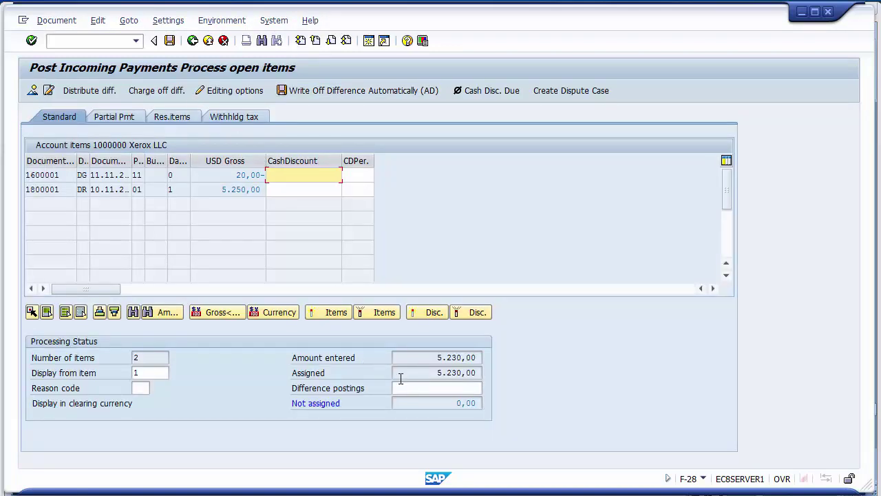
# - Confirm 5.230,00 entered and assigned with 0,00 unassigned, then simulate the posting
pyautogui.click(438, 358)
pyautogui.moveTo(439, 357); pyautogui.dragTo(464, 359)
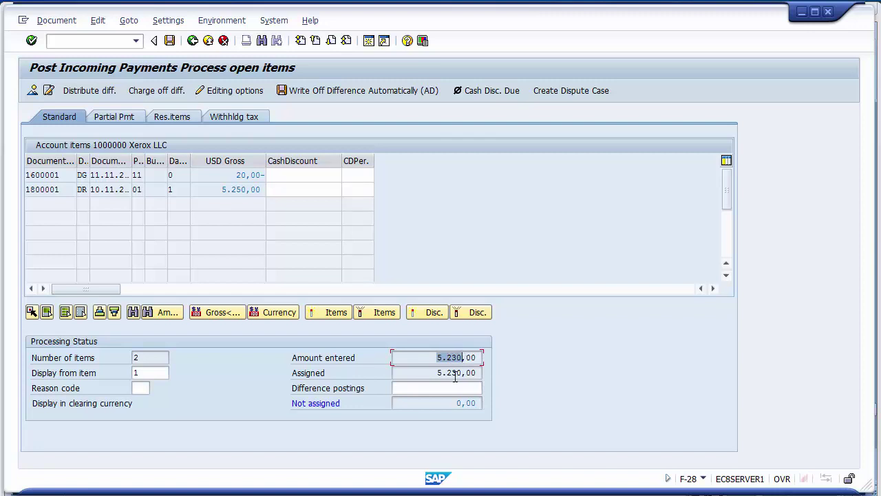
pyautogui.moveTo(438, 372); pyautogui.dragTo(463, 374)
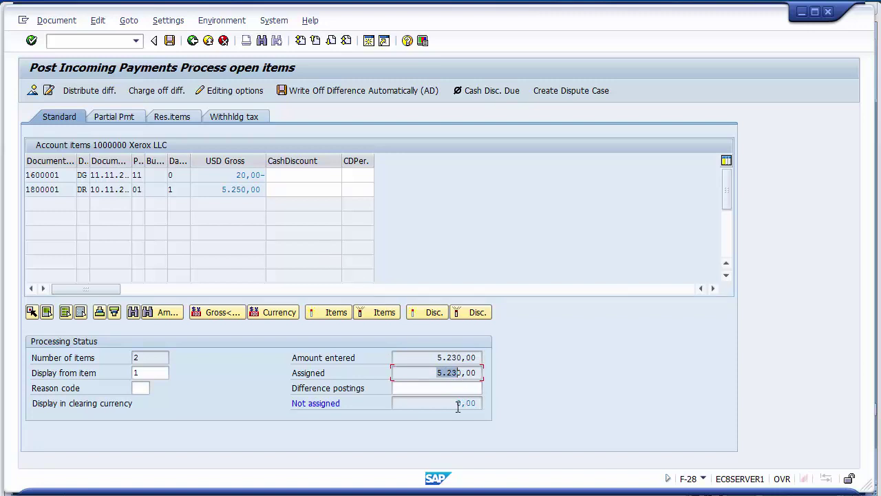
pyautogui.click(458, 405)
pyautogui.click(58, 22)
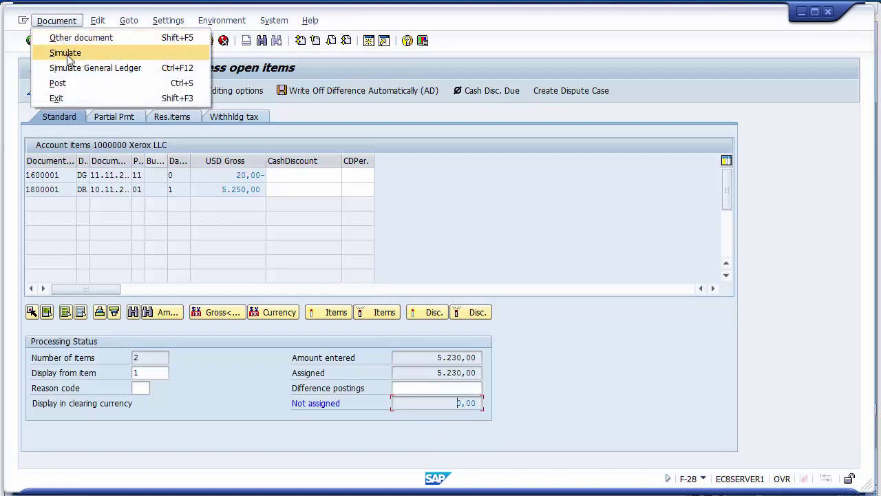
pyautogui.click(68, 55)
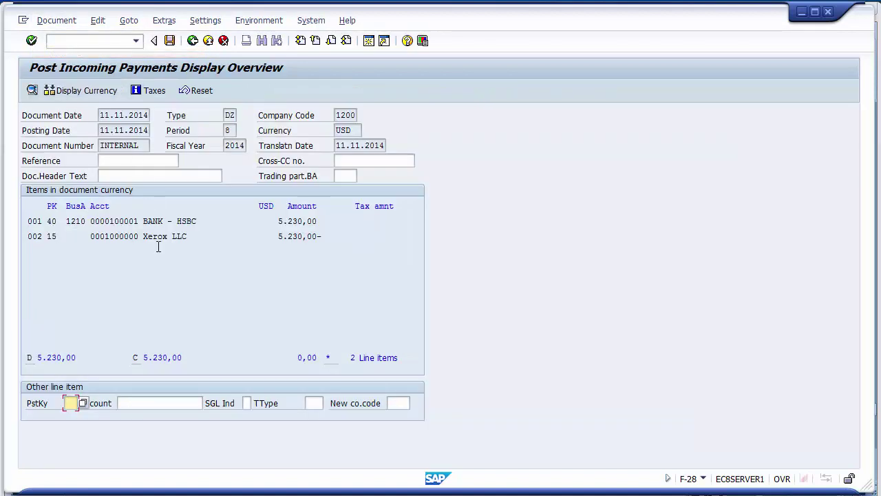
# - Review the 5.230,00 bank and Xerox LLC lines, then post the payment as document 1400002
pyautogui.click(183, 220)
pyautogui.moveTo(275, 221); pyautogui.dragTo(320, 221)
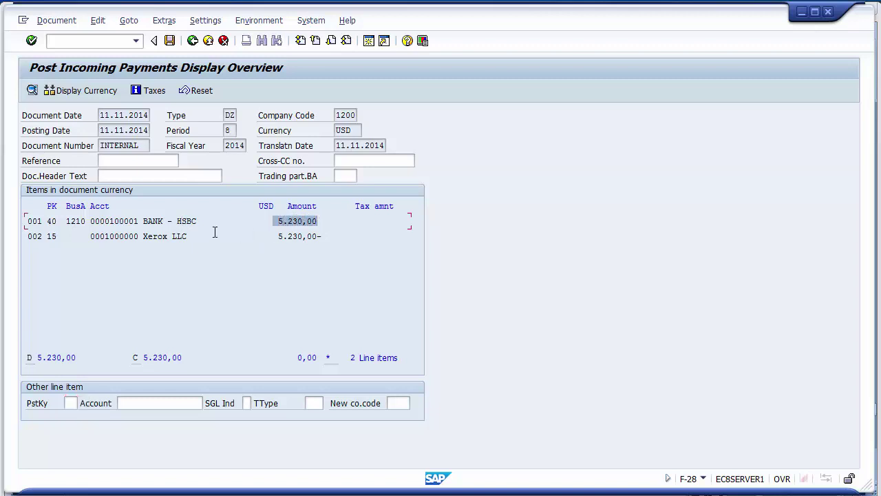
pyautogui.moveTo(275, 237); pyautogui.dragTo(321, 236)
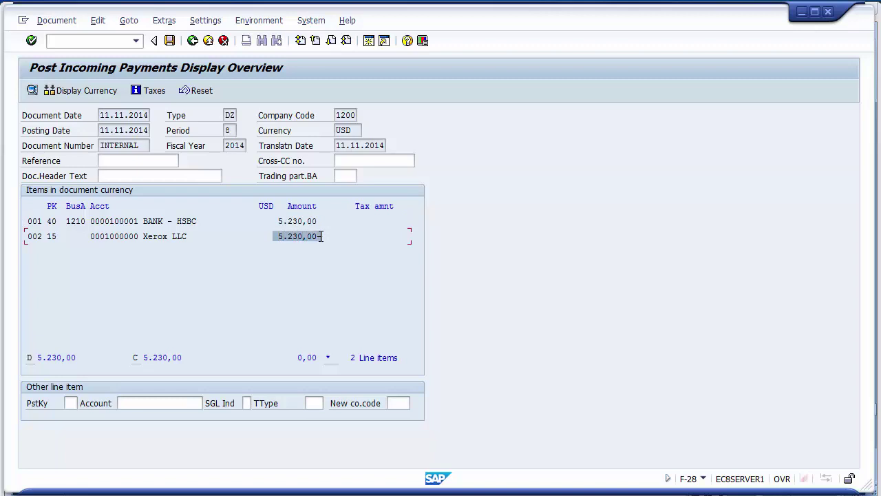
pyautogui.click(326, 253)
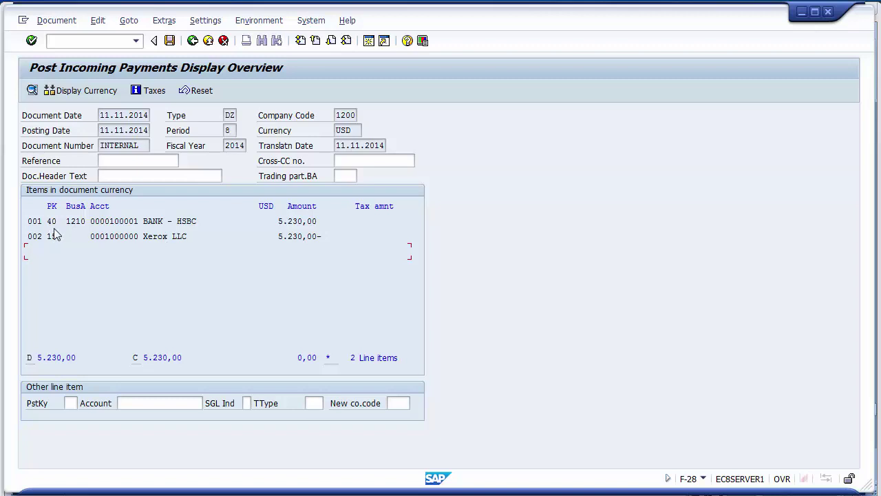
pyautogui.moveTo(62, 221); pyautogui.dragTo(59, 236)
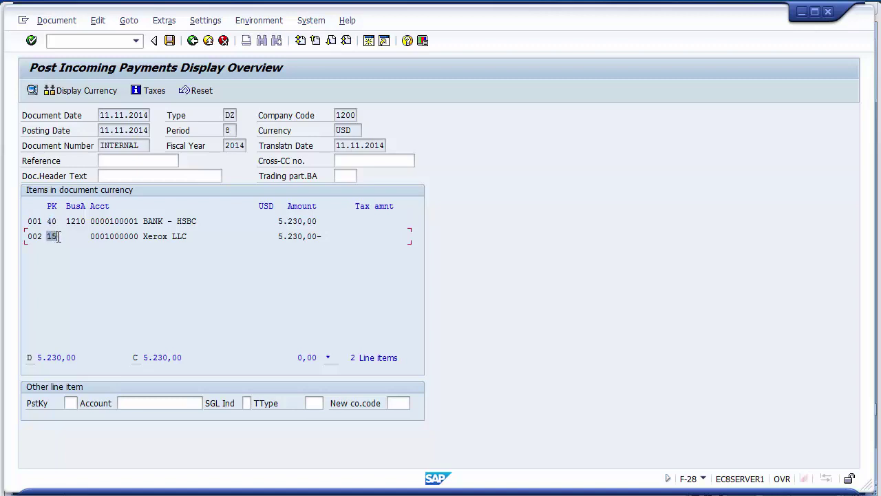
pyautogui.click(97, 271)
pyautogui.moveTo(28, 221); pyautogui.dragTo(44, 236)
pyautogui.click(110, 269)
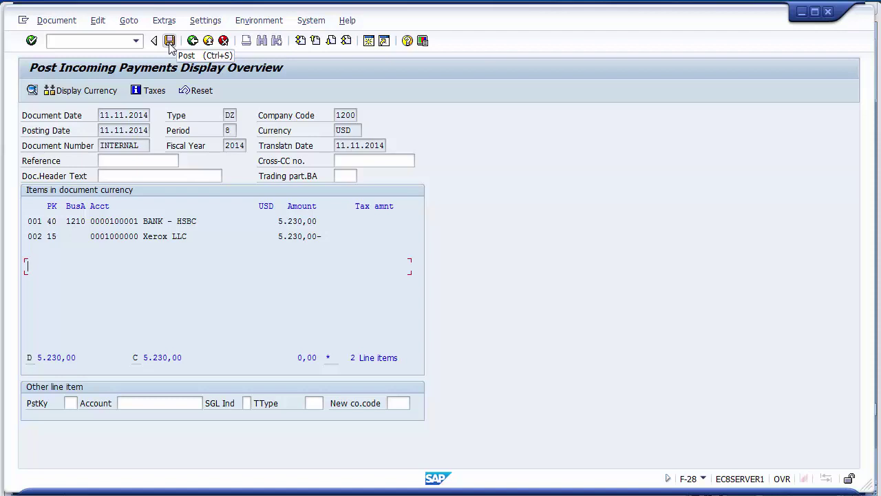
pyautogui.click(170, 42)
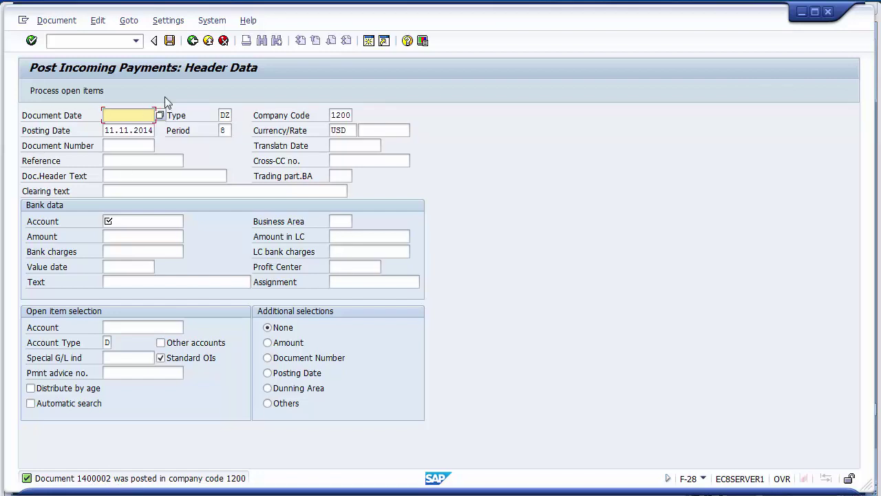
# - Open document 1400002 in change mode and display its header details
pyautogui.click(66, 22)
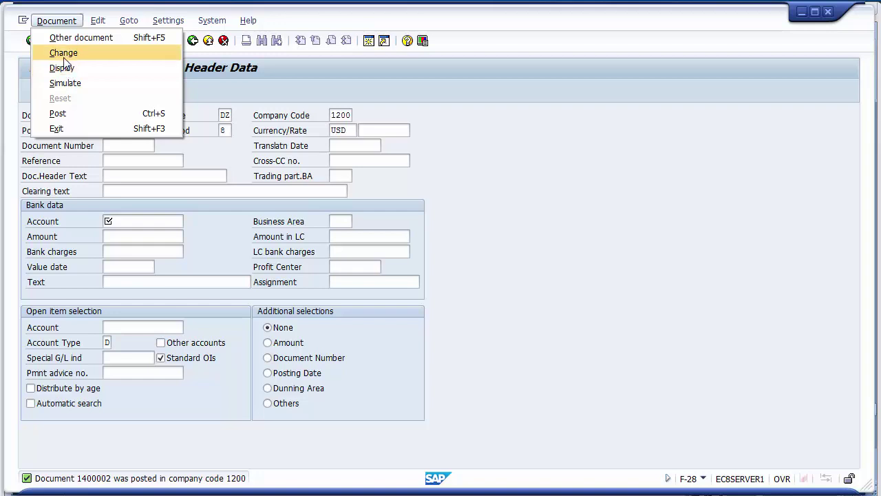
pyautogui.click(63, 55)
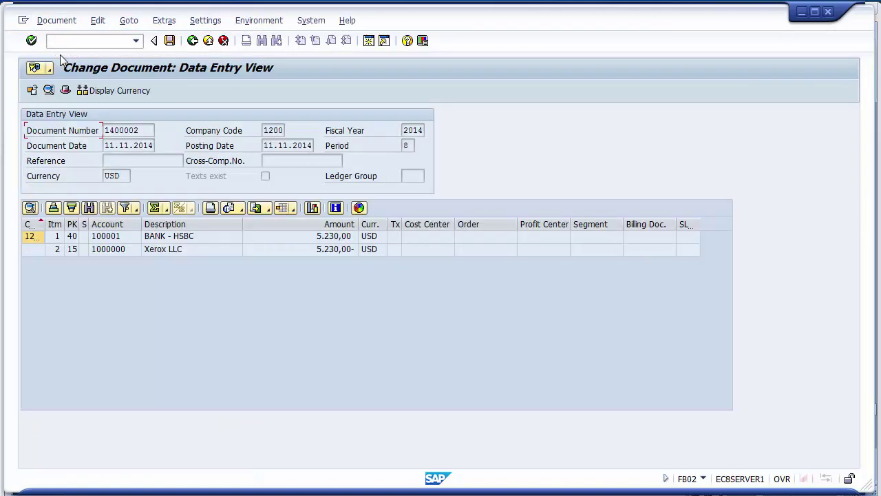
pyautogui.click(66, 95)
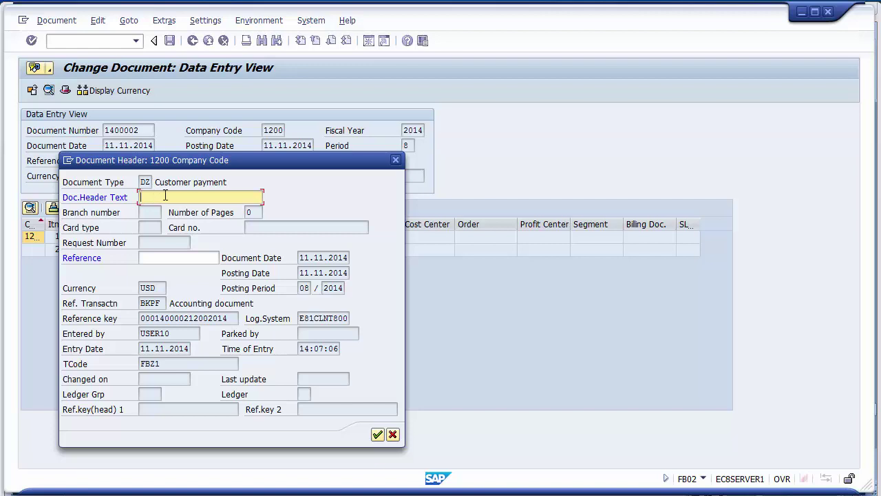
# - Inspect the Reference, header text, entered-by, entry time and logical system fields, then cancel
pyautogui.click(169, 258)
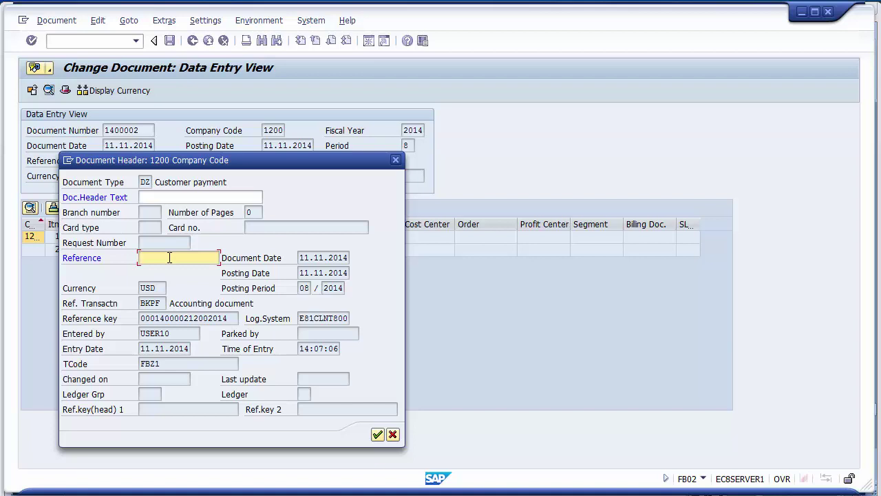
pyautogui.click(162, 197)
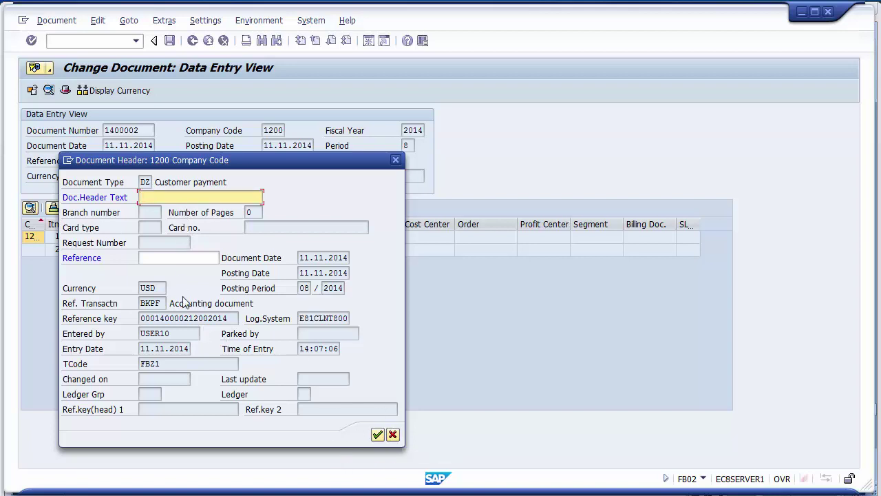
pyautogui.moveTo(172, 333); pyautogui.dragTo(139, 349)
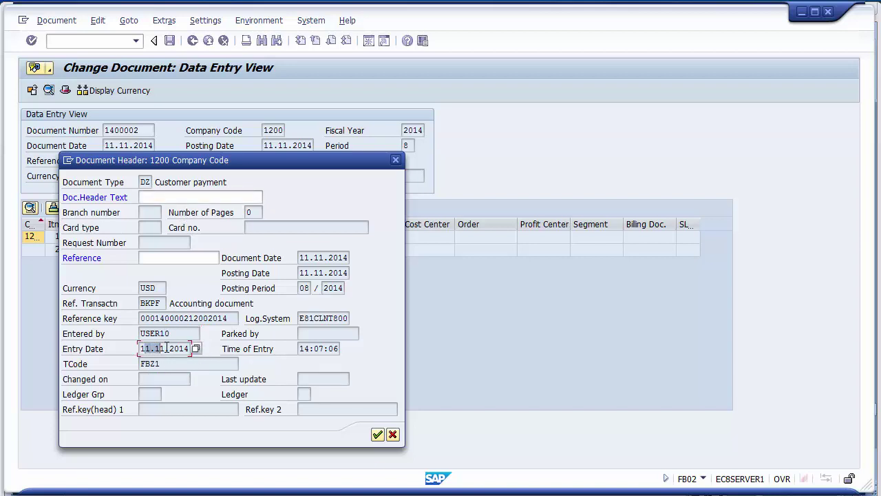
pyautogui.moveTo(300, 348); pyautogui.dragTo(332, 348)
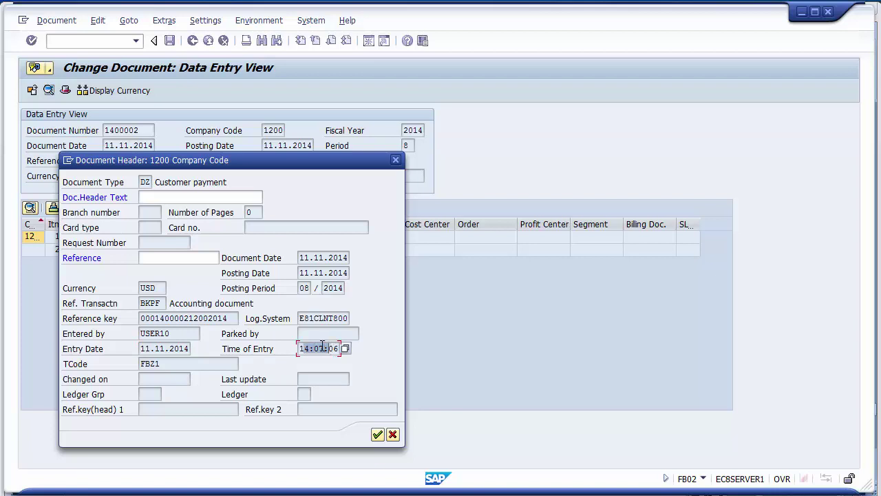
pyautogui.moveTo(300, 318); pyautogui.dragTo(348, 318)
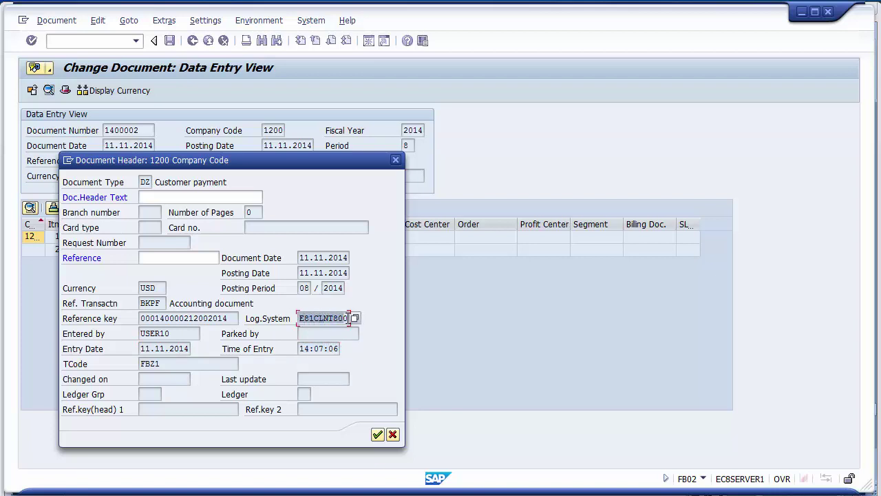
pyautogui.click(239, 303)
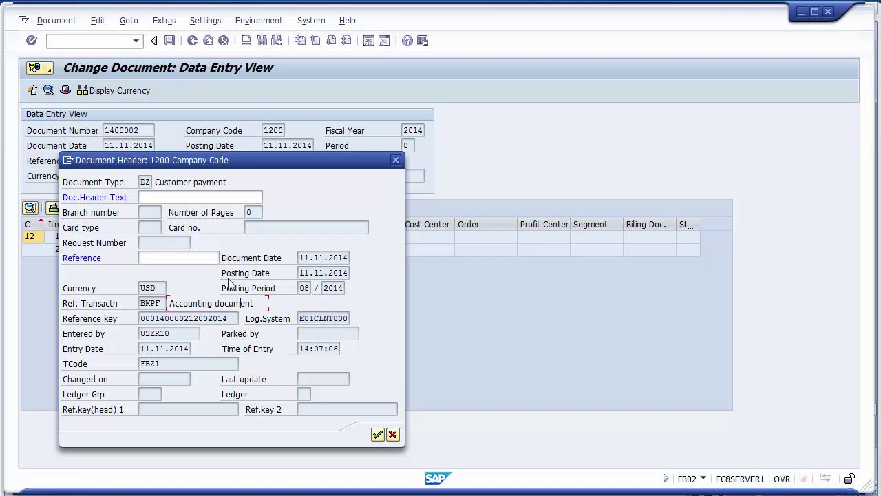
pyautogui.click(393, 437)
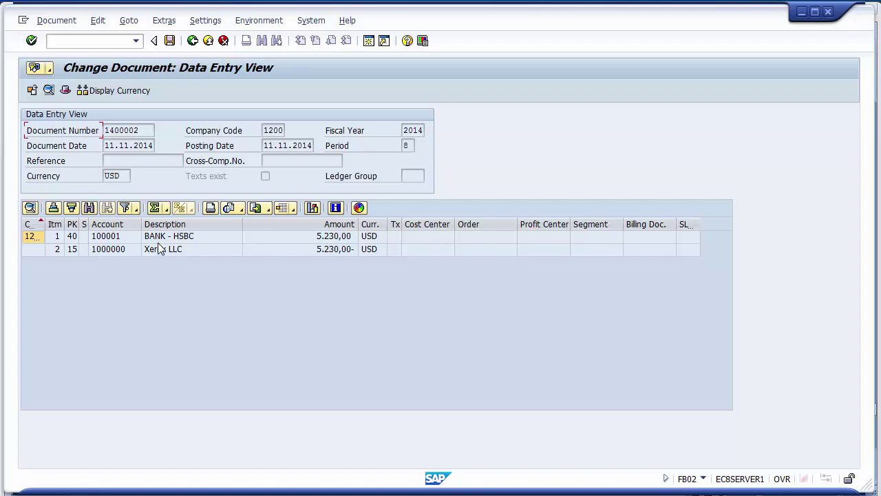
# - Append 'LLC' to the BANK - HSBC line text, making it 'Final payment from Xerox LLC', and save
pyautogui.doubleClick(159, 237)
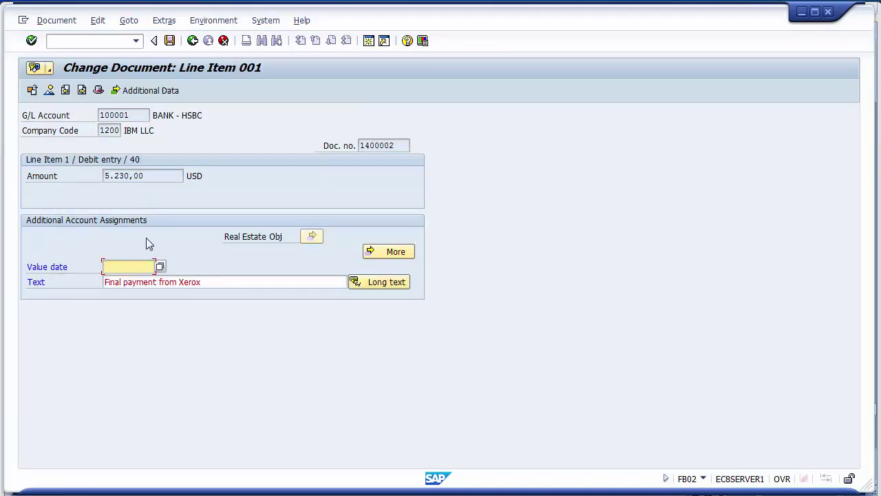
pyautogui.click(140, 282)
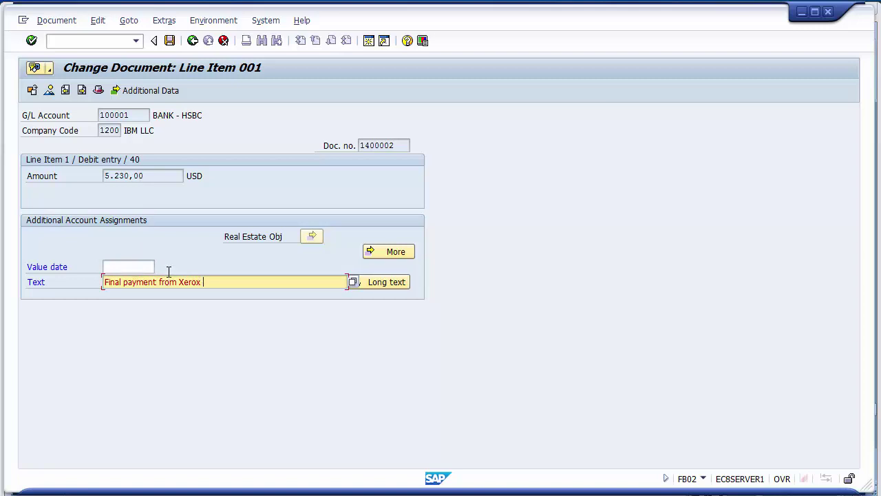
pyautogui.write('LLC')
pyautogui.click(169, 41)
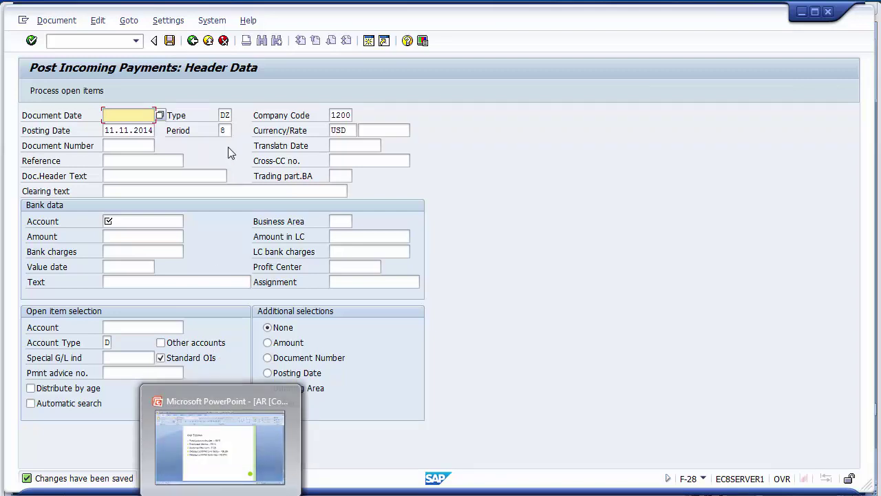
# - Start FBL5N and select customer account 1000000
pyautogui.click(102, 43)
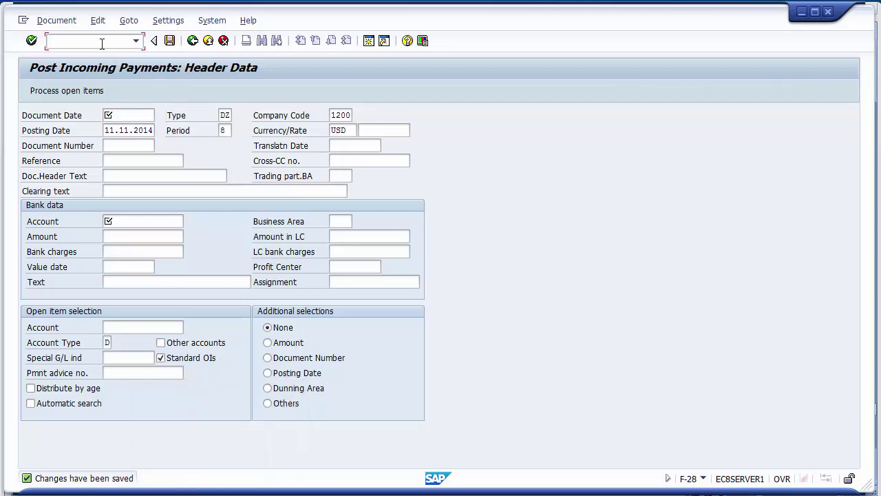
pyautogui.write('/nfb')
pyautogui.write('5n')
pyautogui.press('Return')
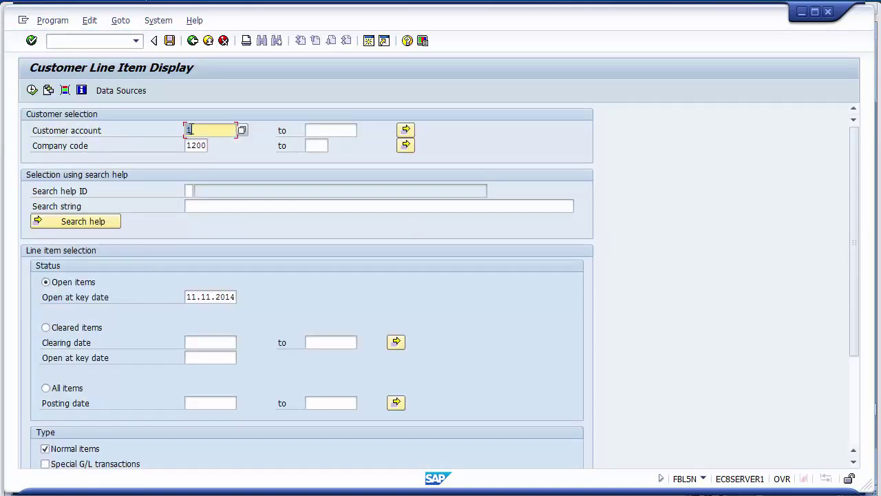
pyautogui.click(192, 129)
pyautogui.press('Down')
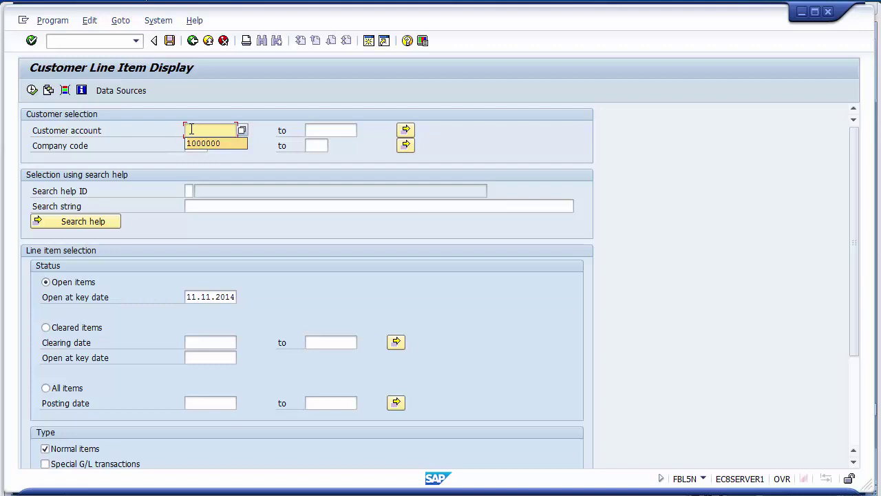
pyautogui.press('Return')
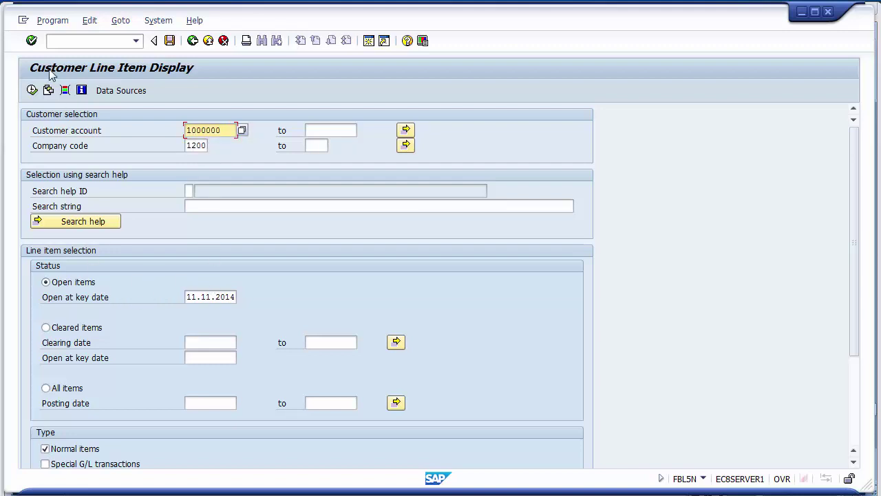
# - Run the report for open items, then switch it to cleared items
pyautogui.click(31, 90)
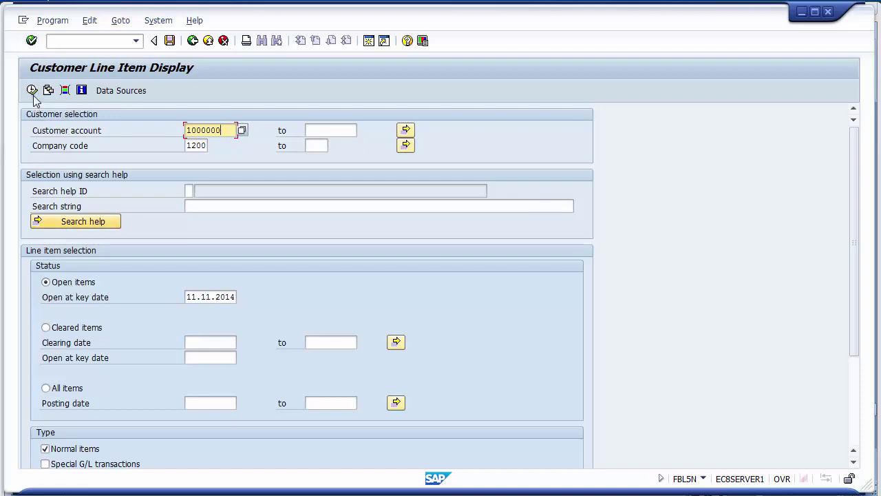
pyautogui.click(32, 91)
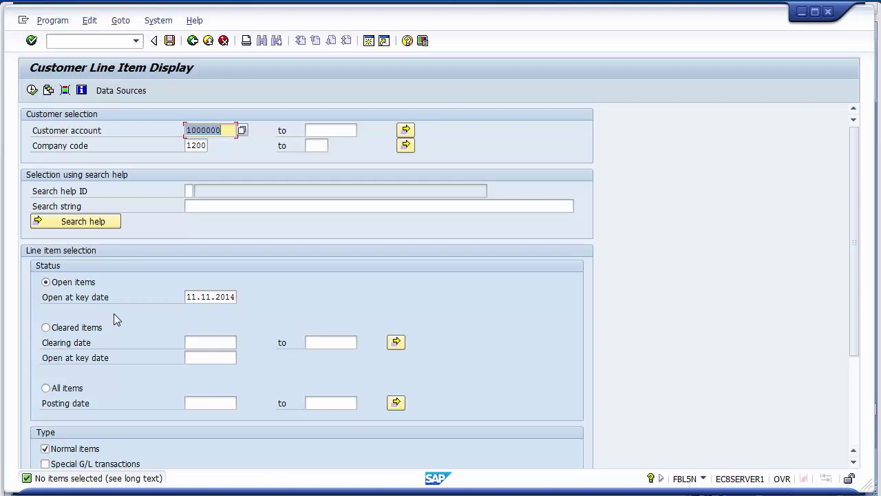
pyautogui.click(64, 333)
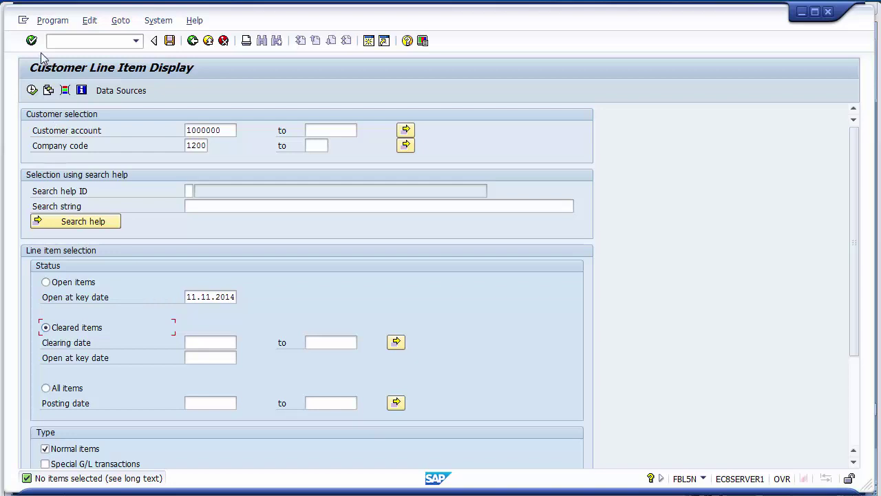
# - List Xerox LLC's cleared items and open payment document 1400002's customer line
pyautogui.click(32, 92)
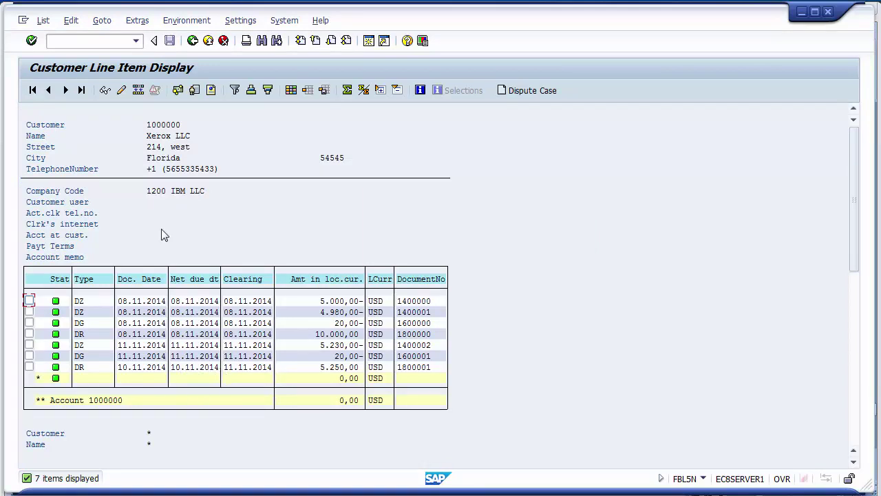
pyautogui.click(127, 359)
pyautogui.click(136, 347)
pyautogui.click(29, 344)
pyautogui.click(104, 92)
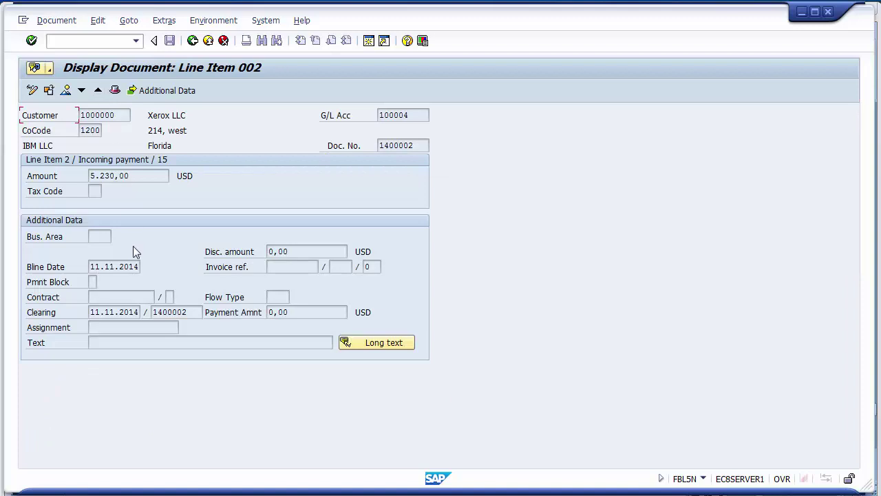
pyautogui.click(67, 93)
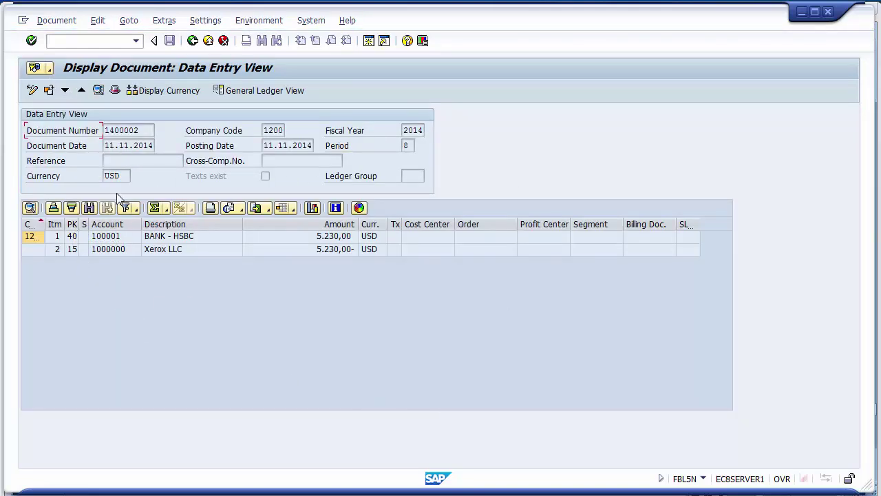
pyautogui.click(172, 241)
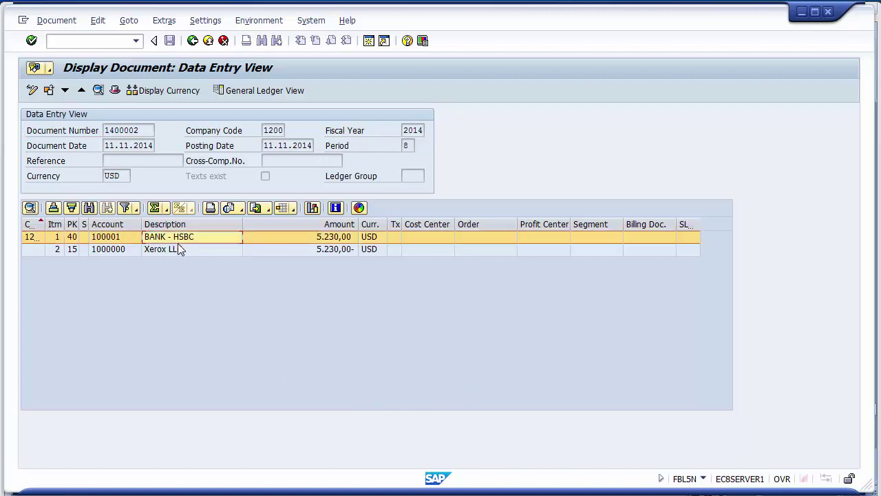
pyautogui.click(180, 251)
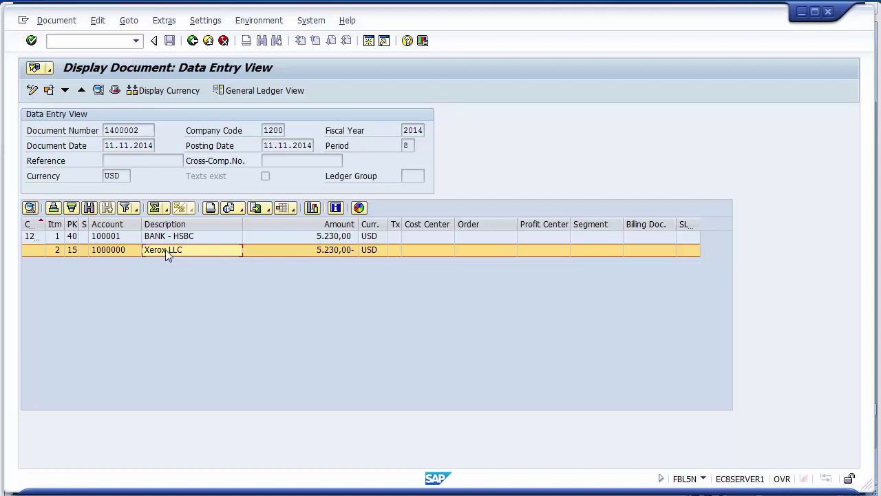
pyautogui.click(170, 288)
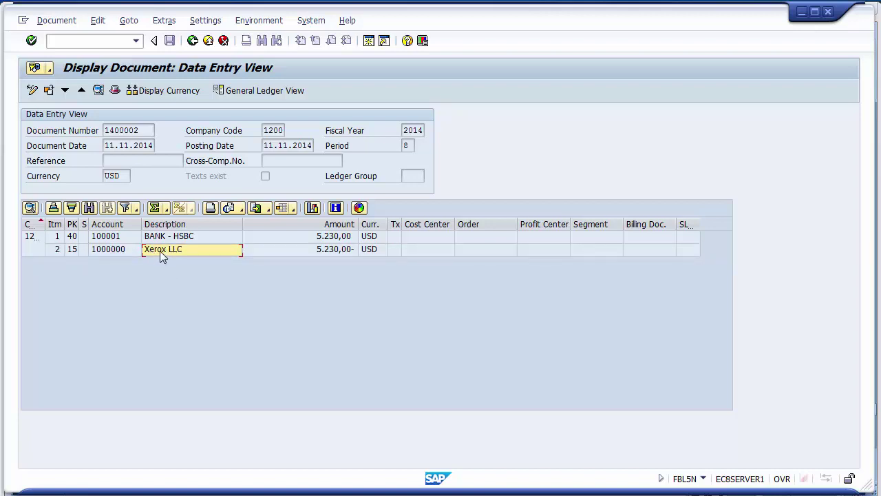
pyautogui.click(160, 251)
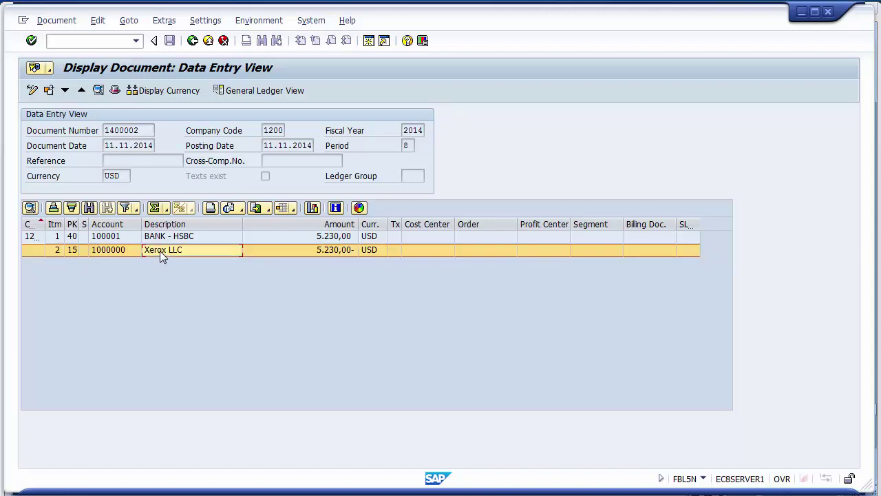
pyautogui.click(322, 252)
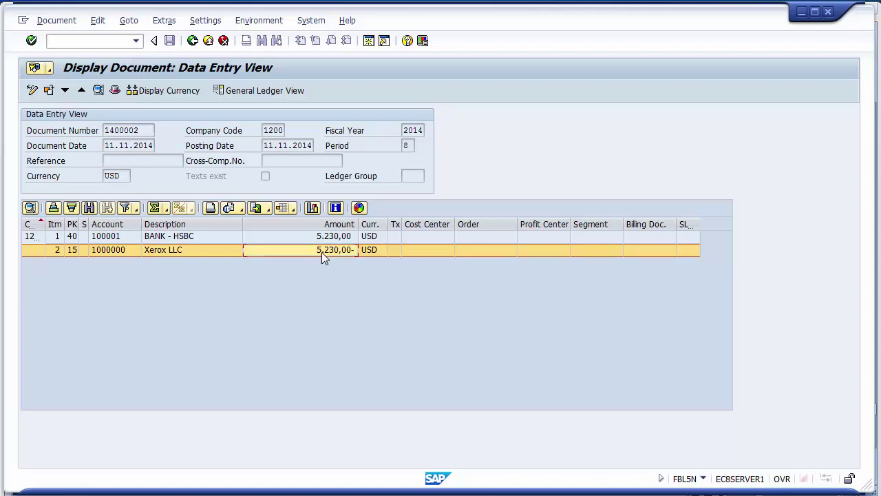
pyautogui.click(155, 250)
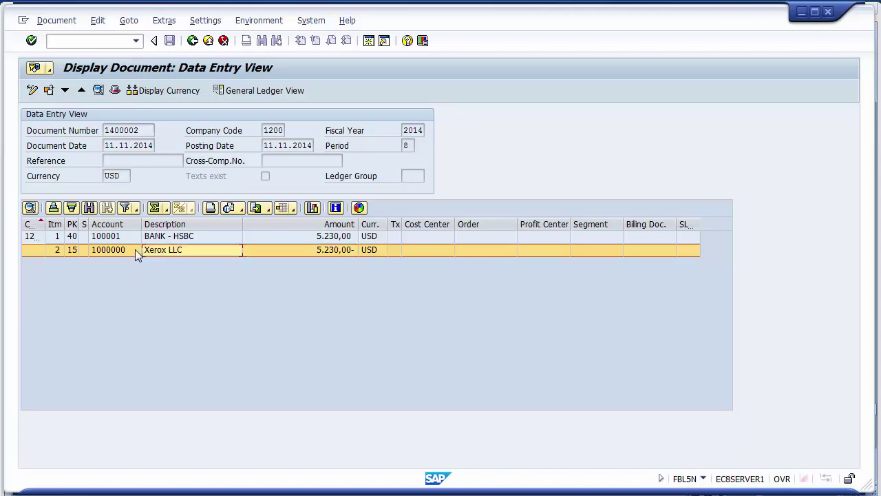
pyautogui.click(331, 254)
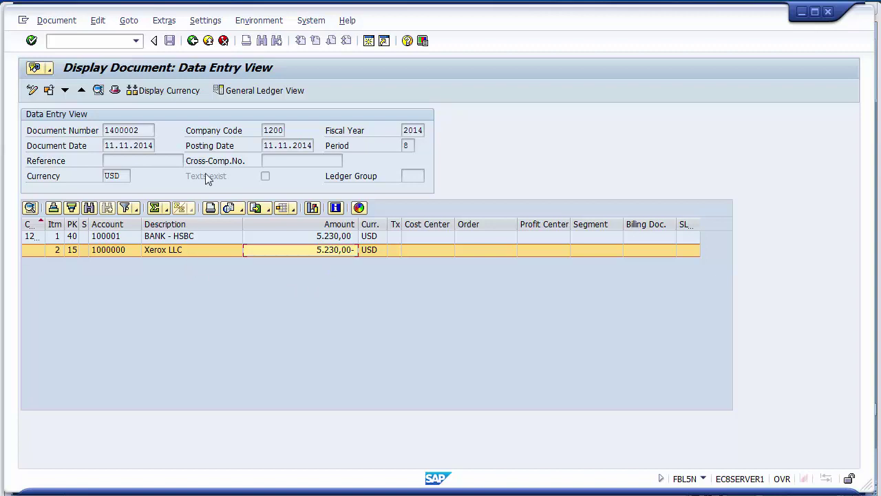
# - Show 1400002's general ledger view, checking the BANK - HSBC and Finance Customers lines
pyautogui.click(232, 94)
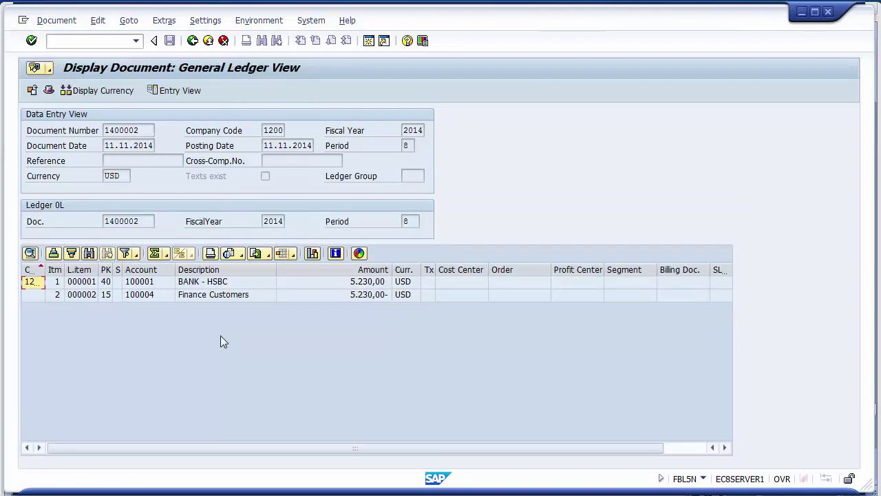
pyautogui.click(193, 283)
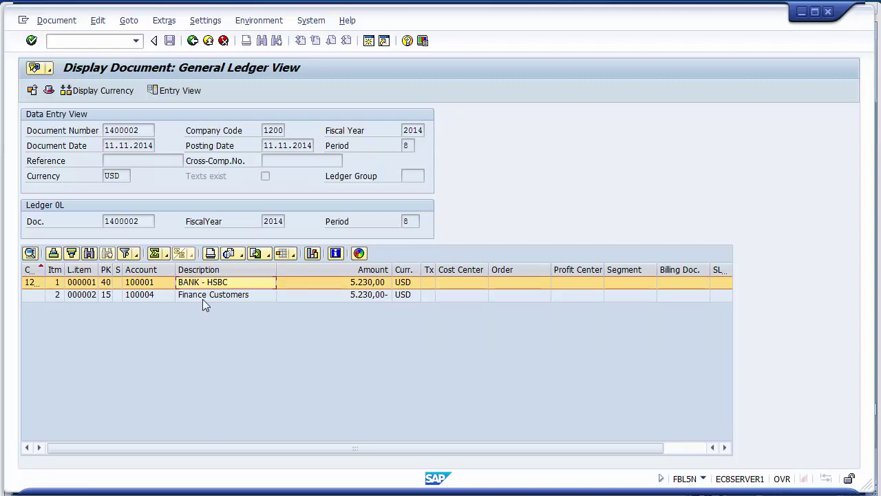
pyautogui.click(206, 296)
pyautogui.click(365, 298)
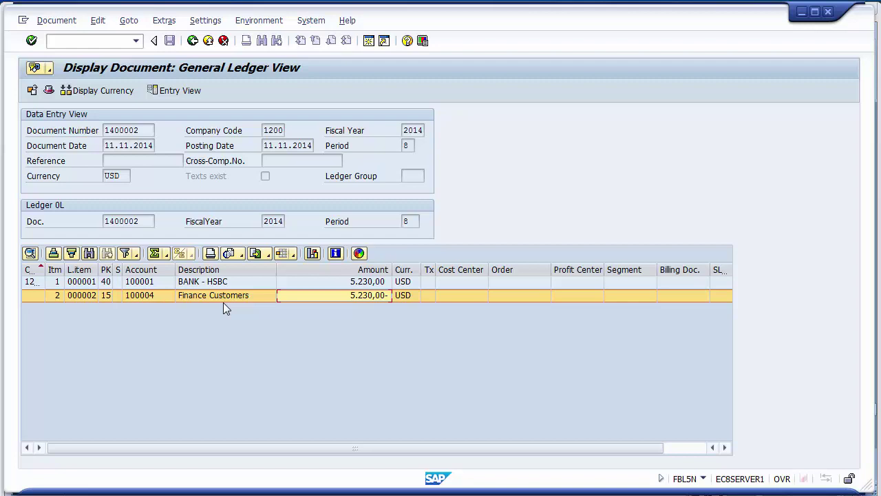
# - Compare the Xerox LLC entry-view line with the ledger view, ending on the general ledger view
pyautogui.click(172, 93)
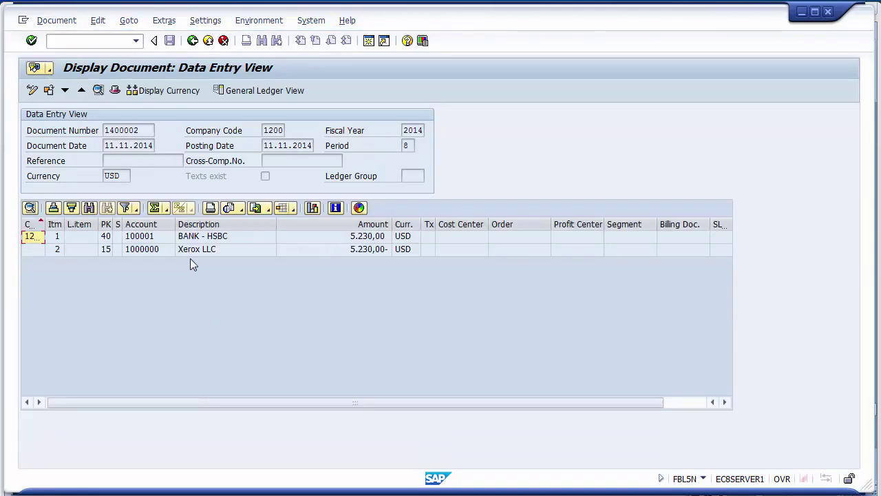
pyautogui.click(189, 254)
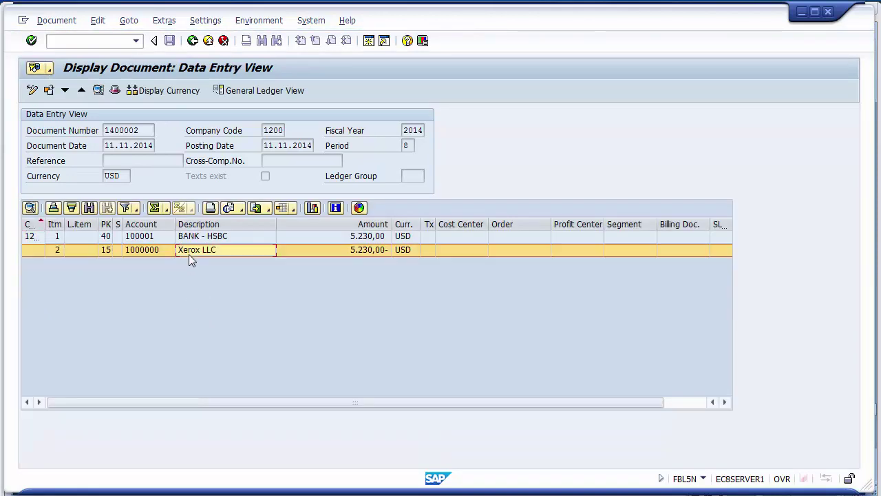
pyautogui.click(232, 90)
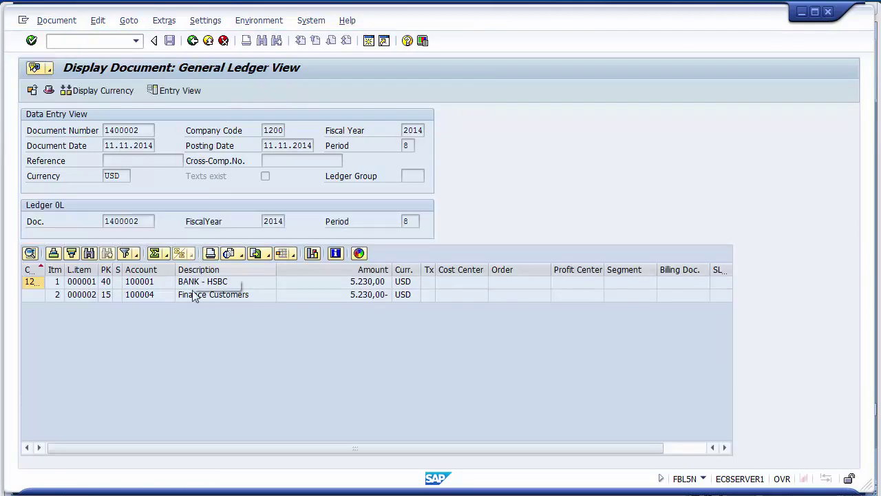
pyautogui.click(193, 295)
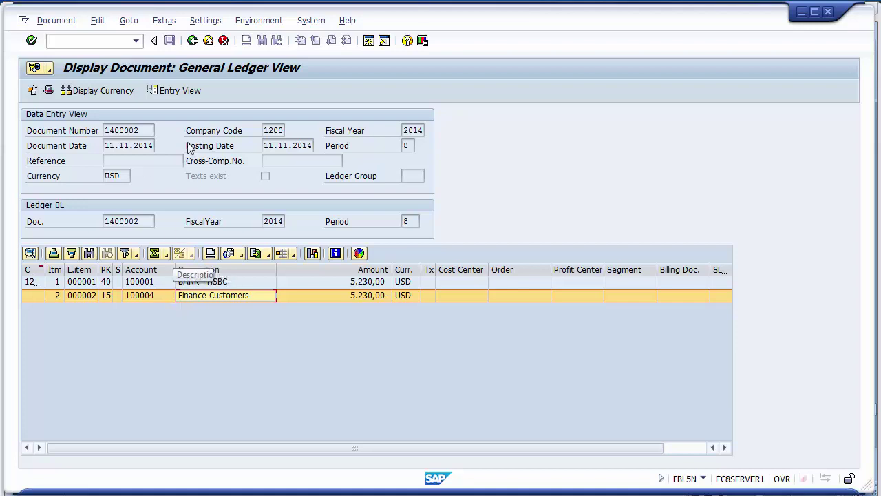
pyautogui.click(180, 90)
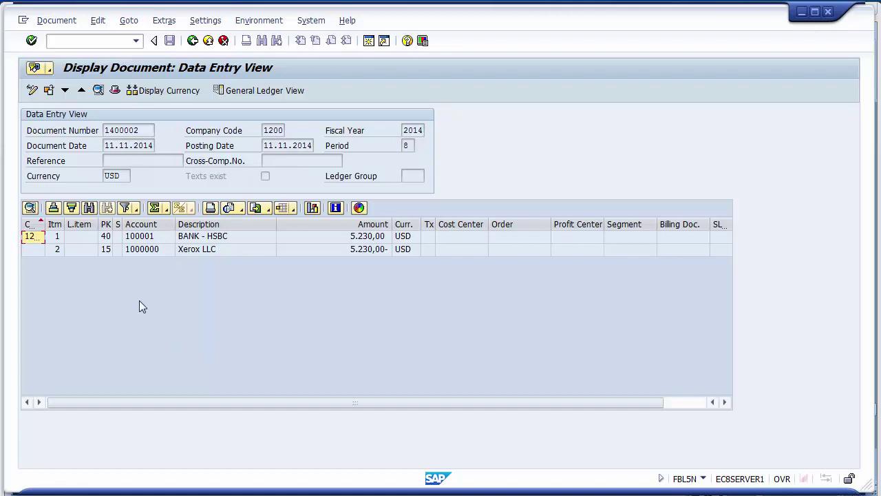
pyautogui.click(260, 97)
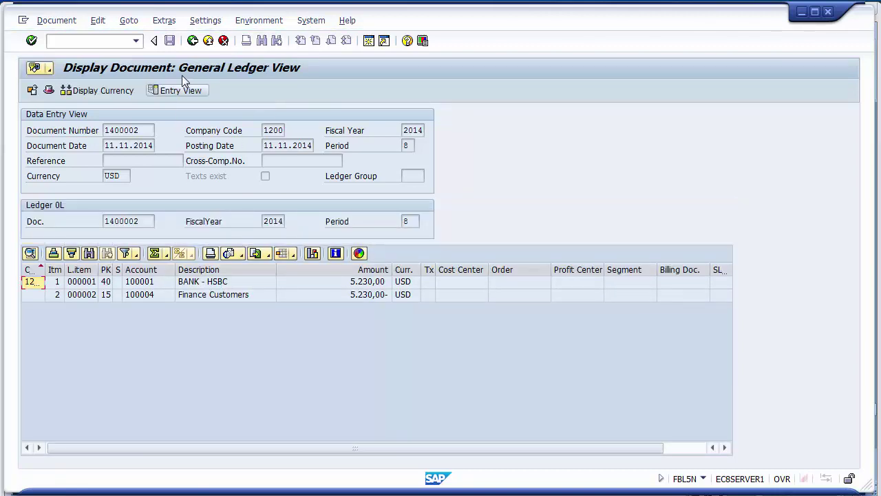
pyautogui.hotkey('alt', 'Tab')
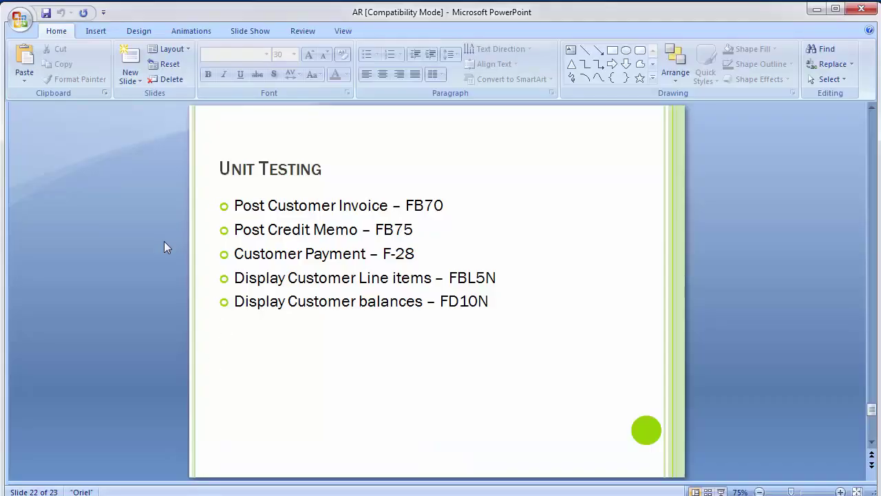
# - Return from the Unit Testing slide to SAP's general ledger view of document 1400002
pyautogui.hotkey('alt', 'Tab')
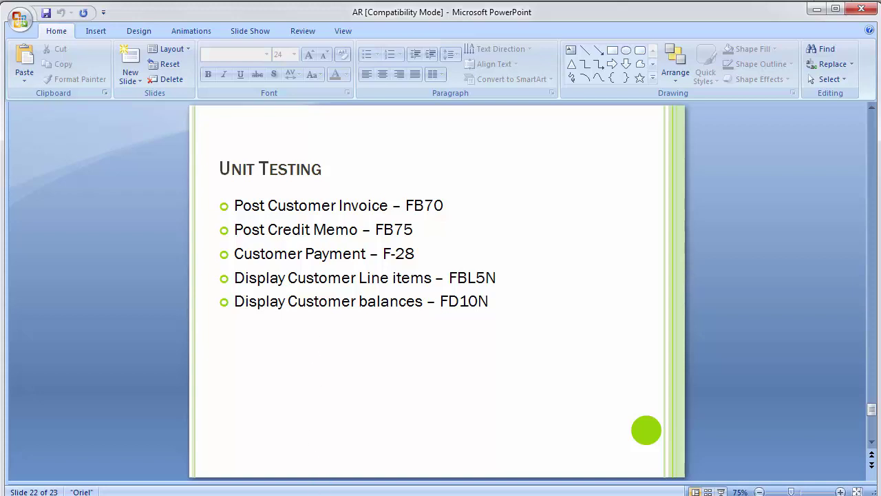
pyautogui.moveTo(310, 492)
pyautogui.click(355, 441)
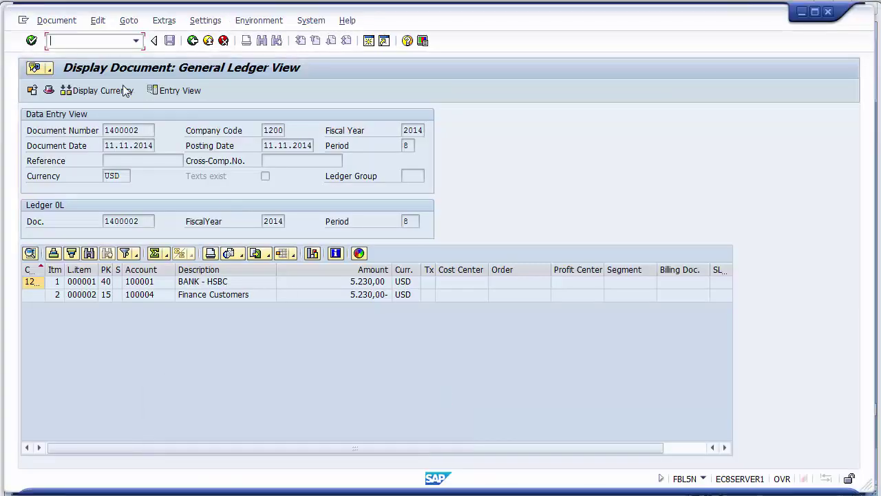
# - Enter /n to exit document 1400002 back to the SAP Easy Access menu
pyautogui.click(104, 42)
pyautogui.write('/n')
pyautogui.press('Return')
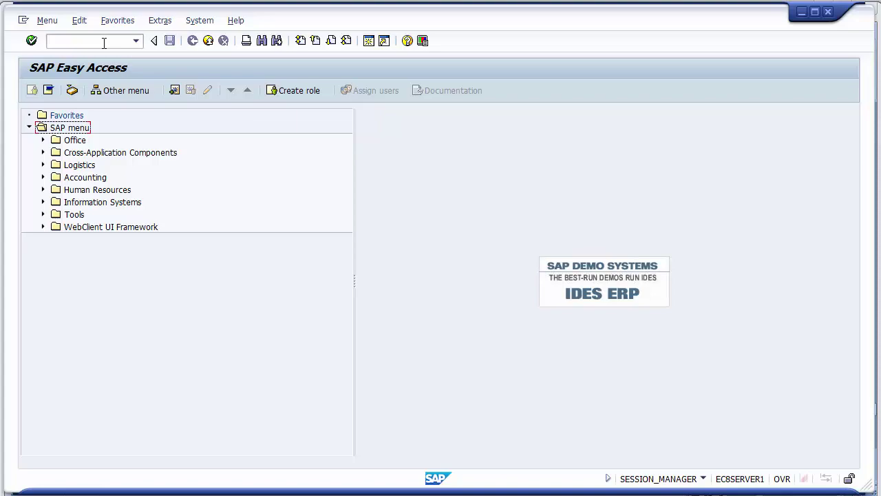
pyautogui.hotkey('alt', 'Tab')
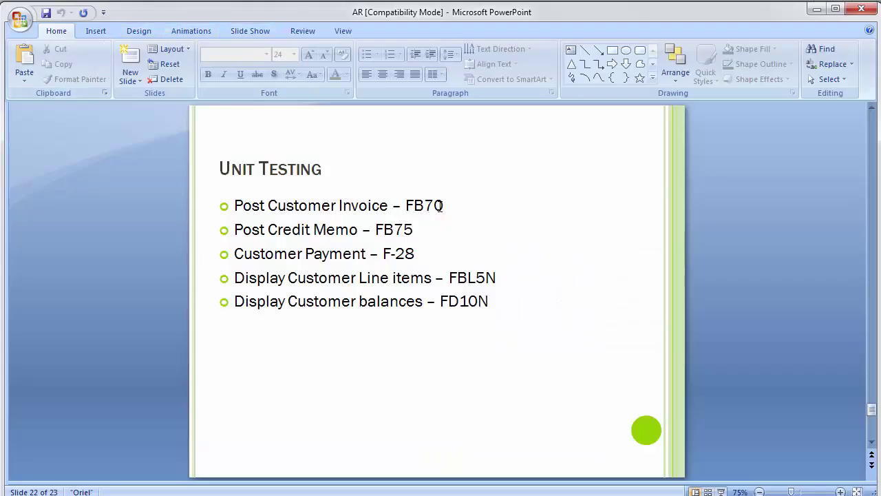
pyautogui.hotkey('alt', 'Tab')
pyautogui.click(91, 42)
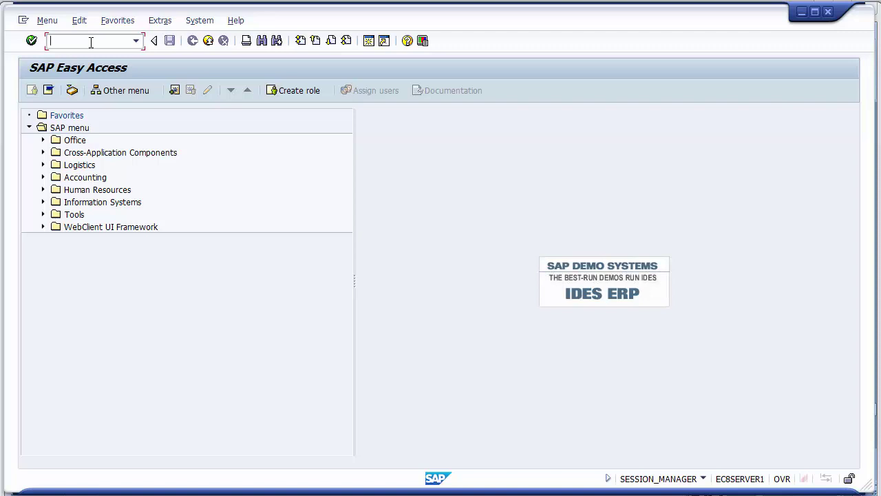
# - Start an FB70 invoice for the Xerox customer, dated 11.11.2014, amount 10000
pyautogui.write('fb70')
pyautogui.press('Return')
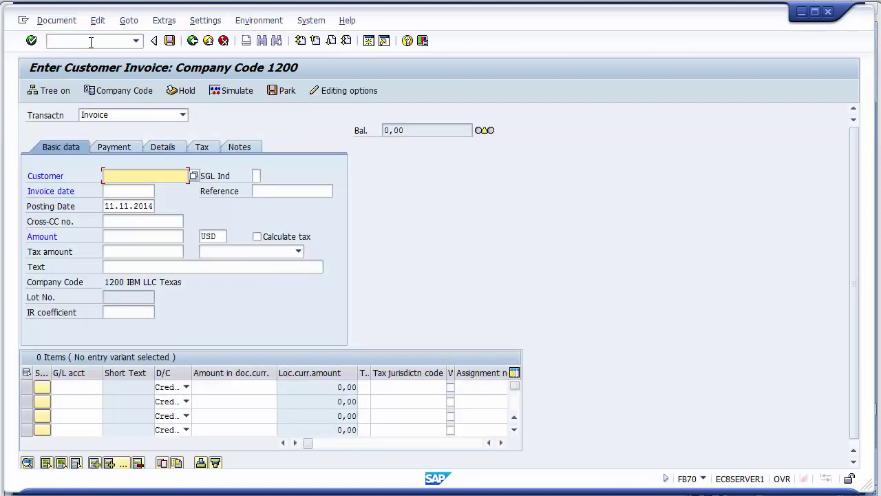
pyautogui.write('1000000')
pyautogui.press('Tab')
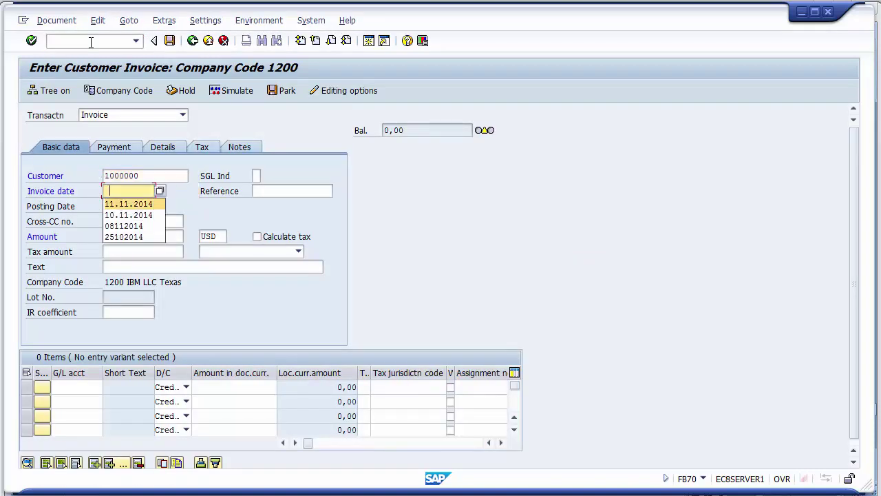
pyautogui.press('Down')
pyautogui.press('Return')
pyautogui.press('Tab')
pyautogui.press('Tab')
pyautogui.press('Tab')
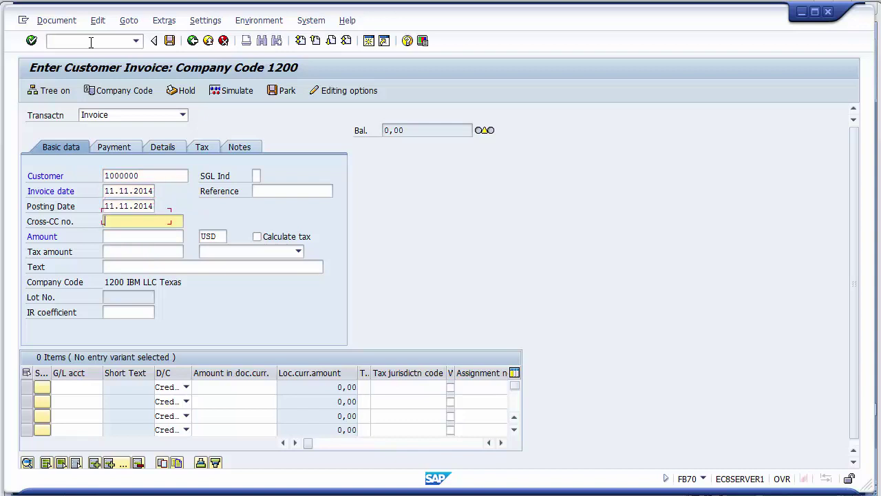
pyautogui.press('Down')
pyautogui.press('Down')
pyautogui.press('Down')
pyautogui.press('Down')
pyautogui.press('Down')
pyautogui.press('Down')
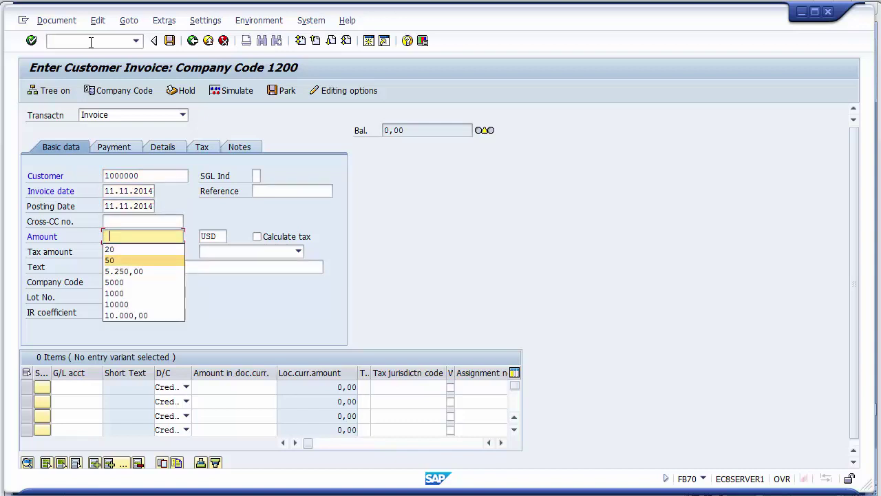
pyautogui.press('Return')
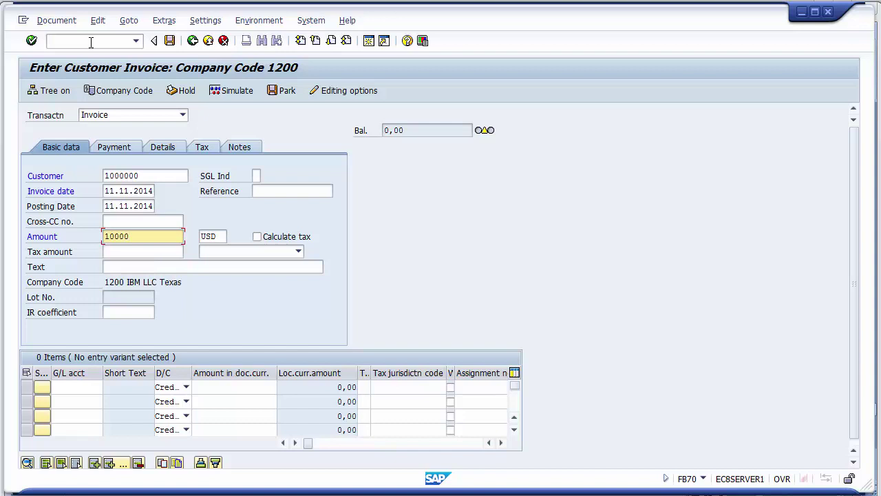
# - Enter reference 501 and header text 'Customer Invoice'
pyautogui.click(271, 192)
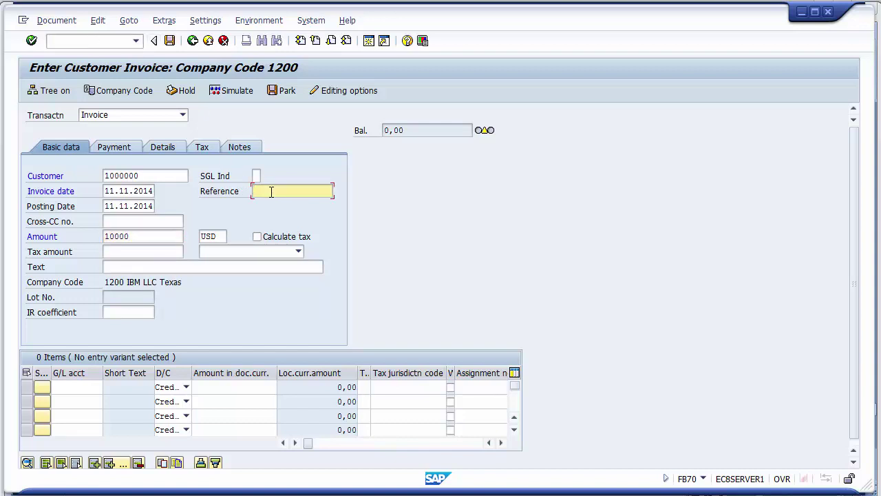
pyautogui.write('501')
pyautogui.click(138, 269)
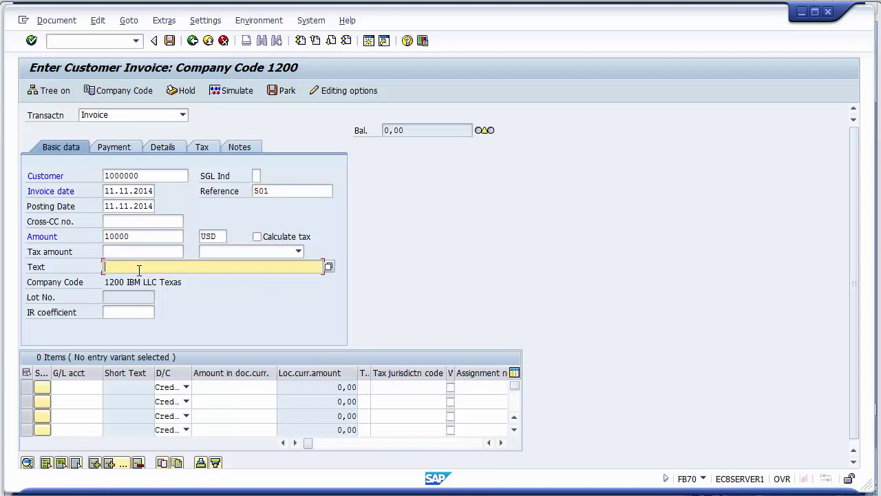
pyautogui.write('Cu')
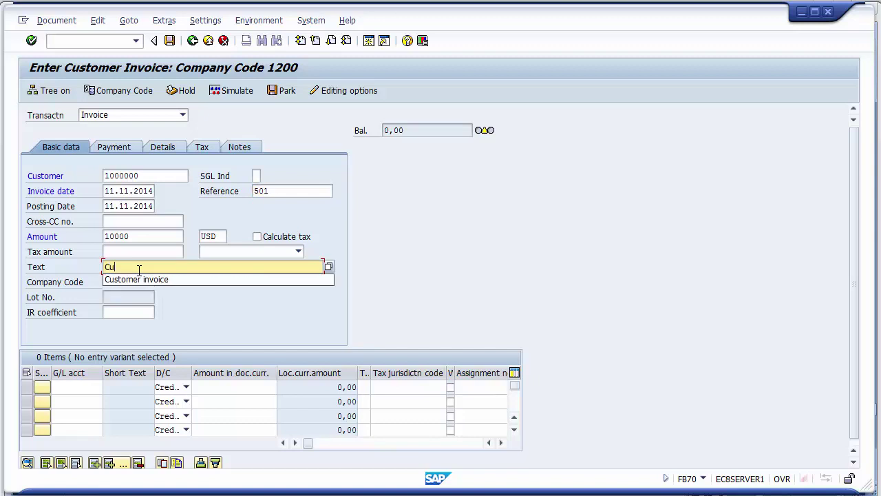
pyautogui.write('stomer Invoice')
pyautogui.press('Return')
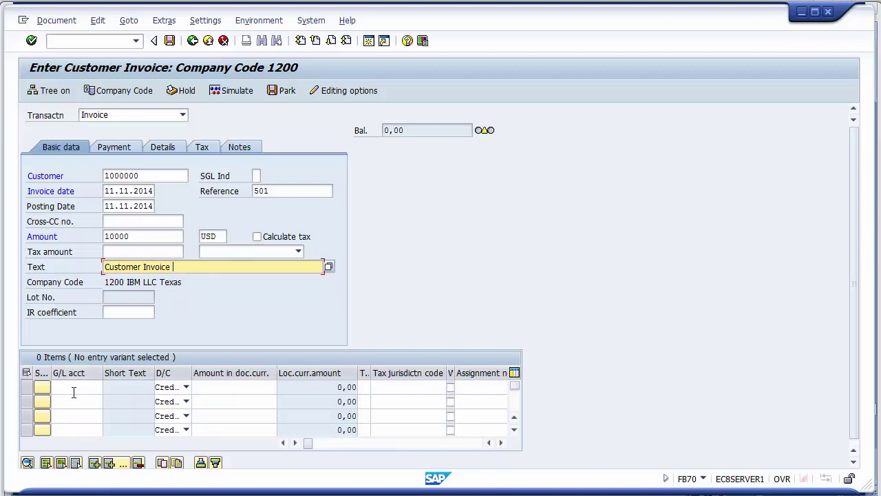
pyautogui.click(70, 392)
# - Pick G/L account 300000 Sales Account from the search help for the first line
pyautogui.write('300000')
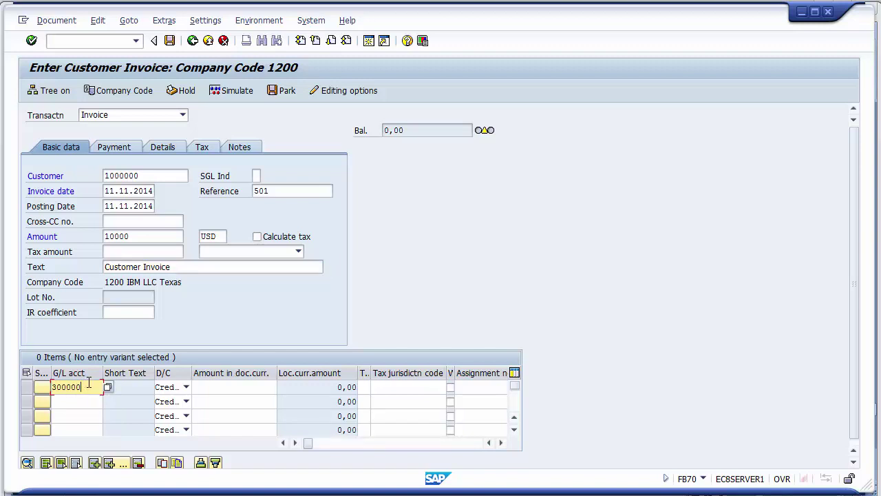
pyautogui.click(209, 387)
pyautogui.click(91, 386)
pyautogui.click(107, 387)
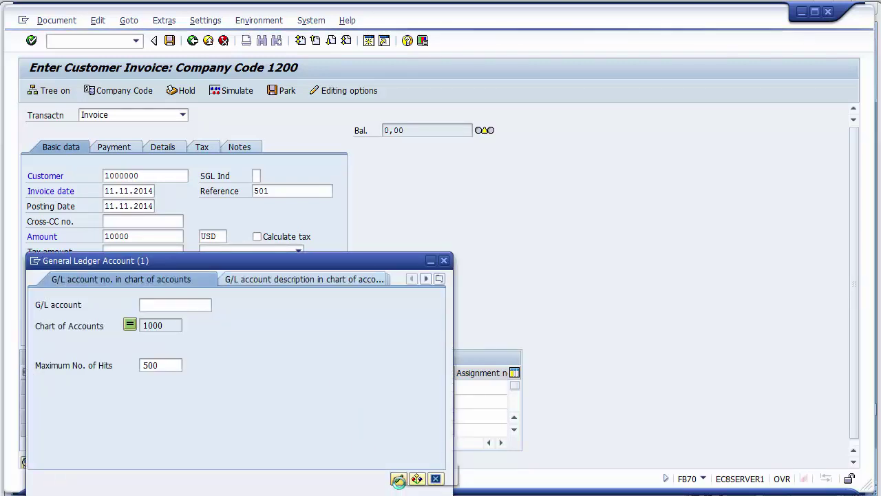
pyautogui.click(397, 480)
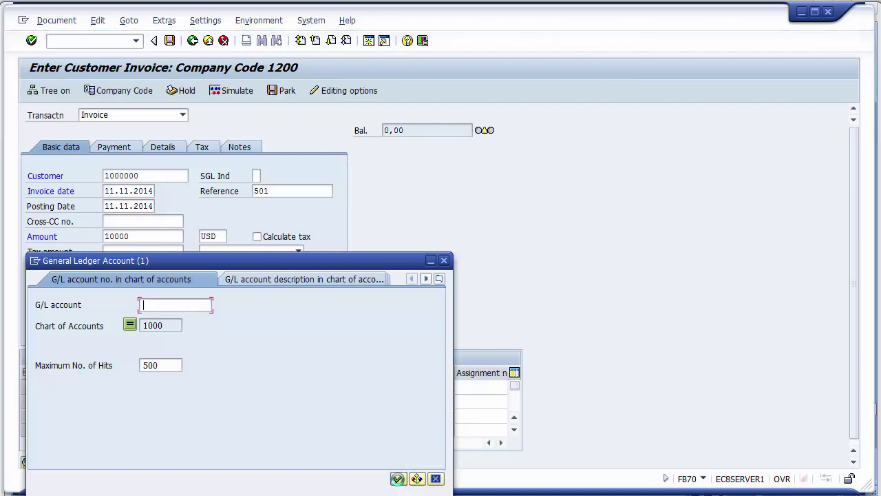
pyautogui.click(399, 482)
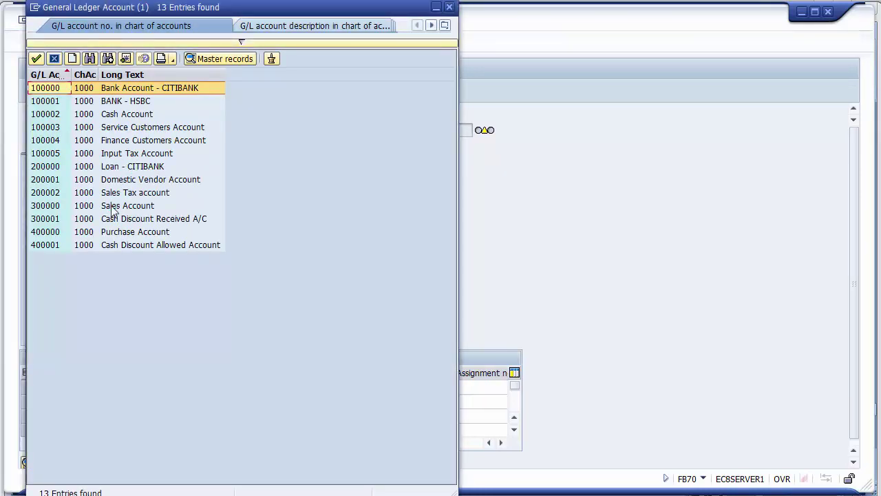
pyautogui.click(113, 206)
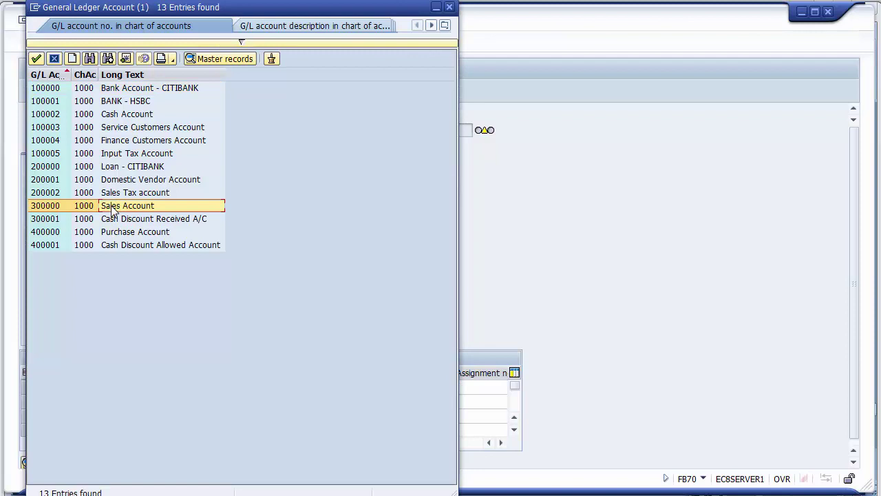
pyautogui.doubleClick(111, 205)
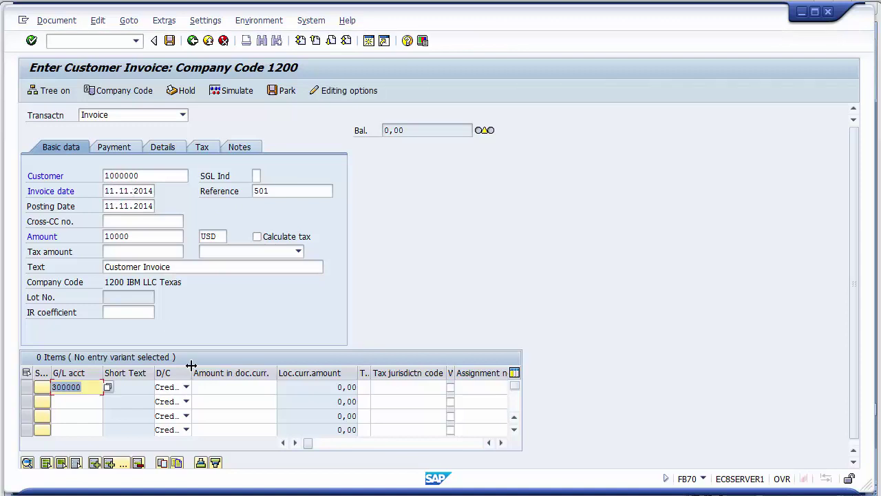
# - Fill the sales line with 10000, text 'Sales to xerox', business area 1210, then simulate
pyautogui.click(210, 386)
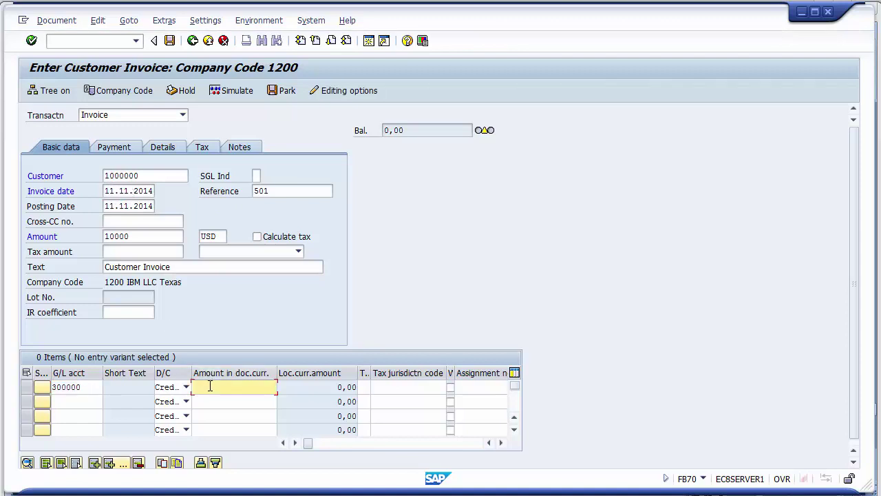
pyautogui.write('10000')
pyautogui.press('Tab')
pyautogui.press('Tab')
pyautogui.press('Tab')
pyautogui.press('Tab')
pyautogui.press('Tab')
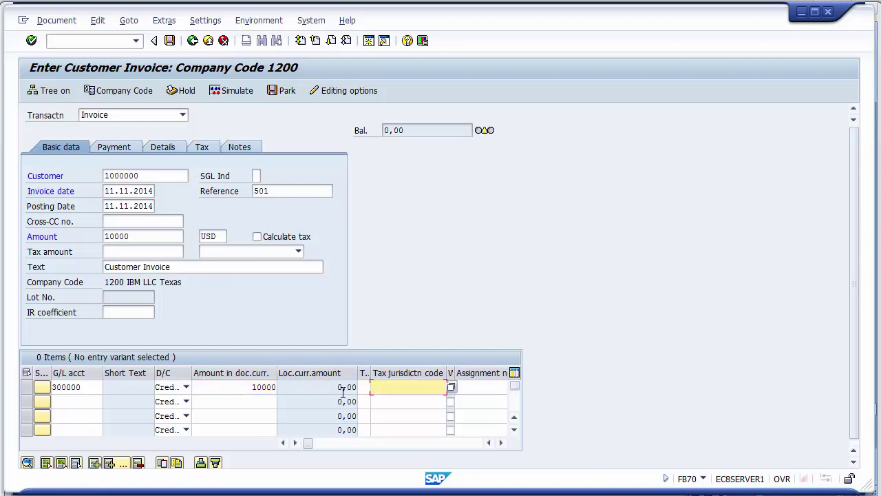
pyautogui.press('Tab')
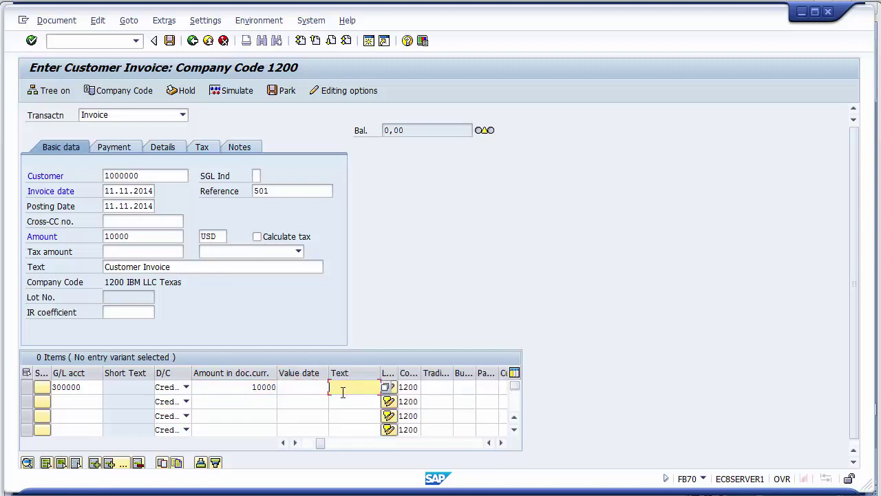
pyautogui.write('Sales')
pyautogui.click(366, 402)
pyautogui.press('Tab')
pyautogui.press('Tab')
pyautogui.press('Tab')
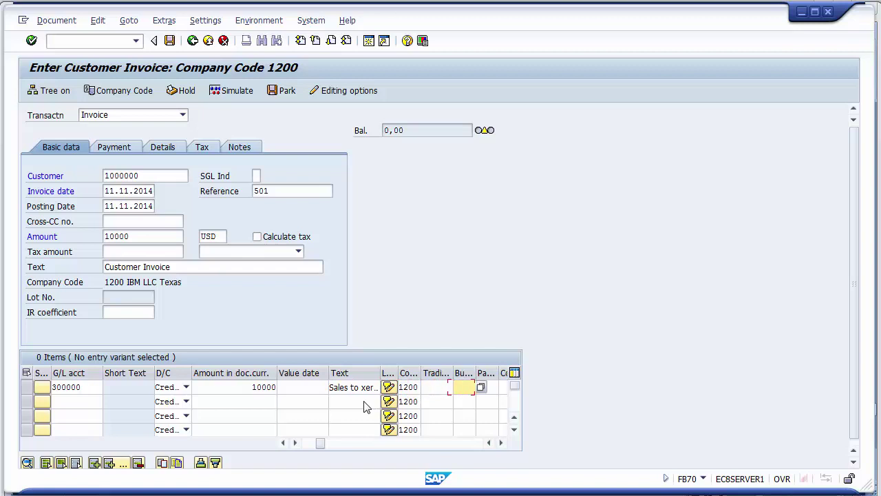
pyautogui.write('1')
pyautogui.press('Down')
pyautogui.press('Return')
pyautogui.click(231, 94)
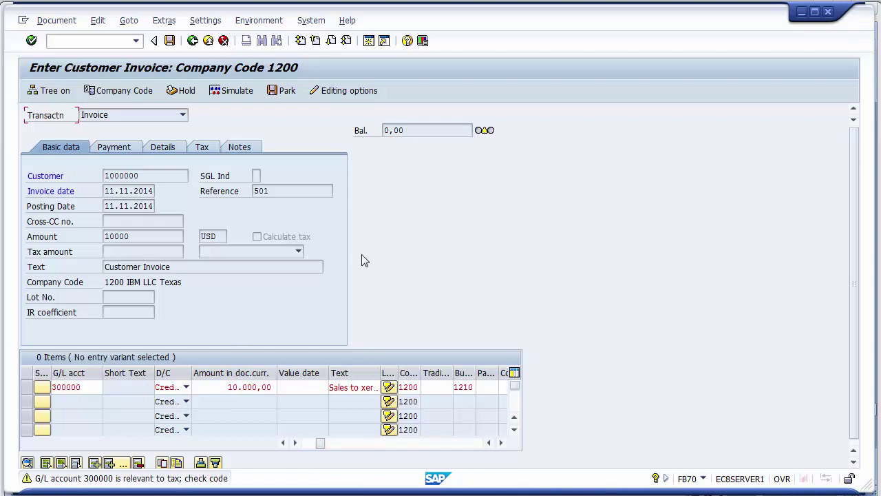
# - Review the 10,000.00 customer debit and Sales Account credit, then post the invoice
pyautogui.press('F9')
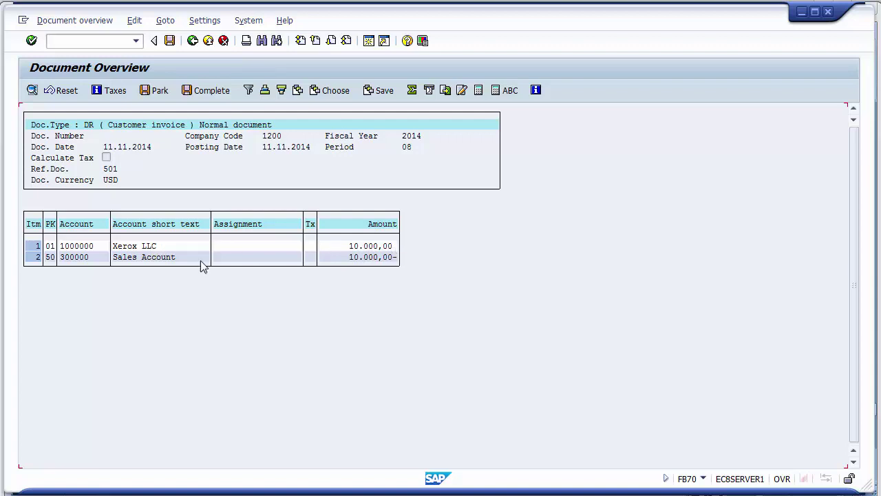
pyautogui.click(50, 247)
pyautogui.press('Tab')
pyautogui.press('Tab')
pyautogui.click(128, 259)
pyautogui.click(395, 261)
pyautogui.click(170, 41)
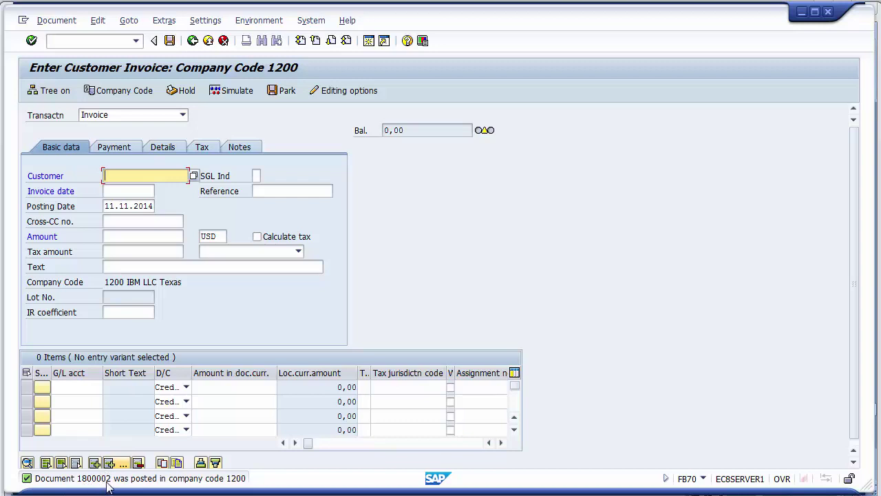
# - Run FBL5N for company code 1200 open items, showing invoice 1800002 at 10,000.00
pyautogui.click(106, 43)
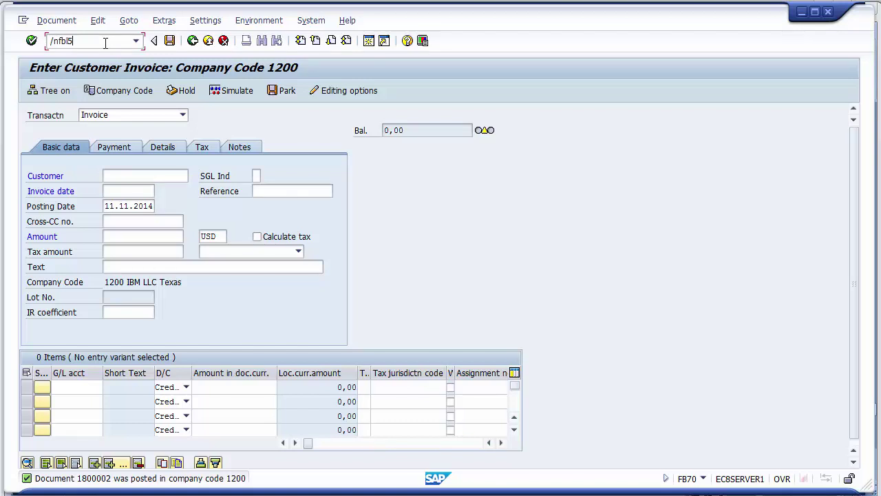
pyautogui.press('Return')
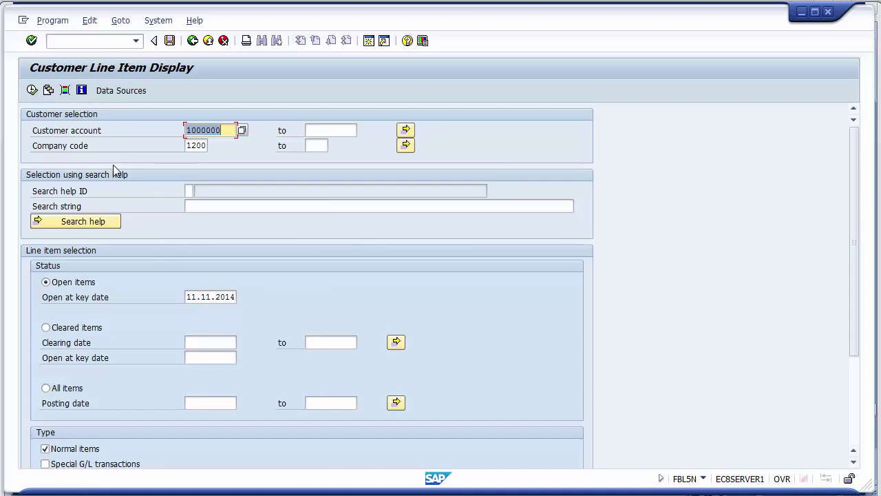
pyautogui.click(33, 91)
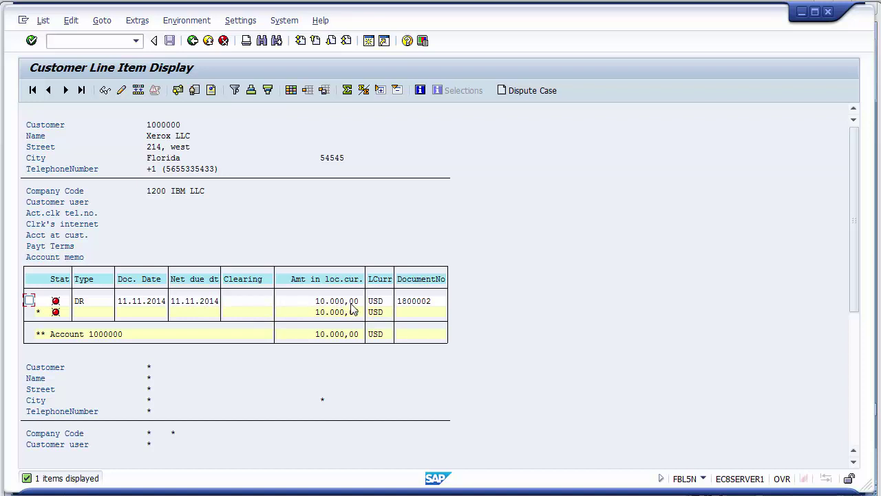
pyautogui.click(433, 304)
# - In Change Layout, sort the hidden fields and select Business Area and Debit/Credit Ind
pyautogui.click(292, 90)
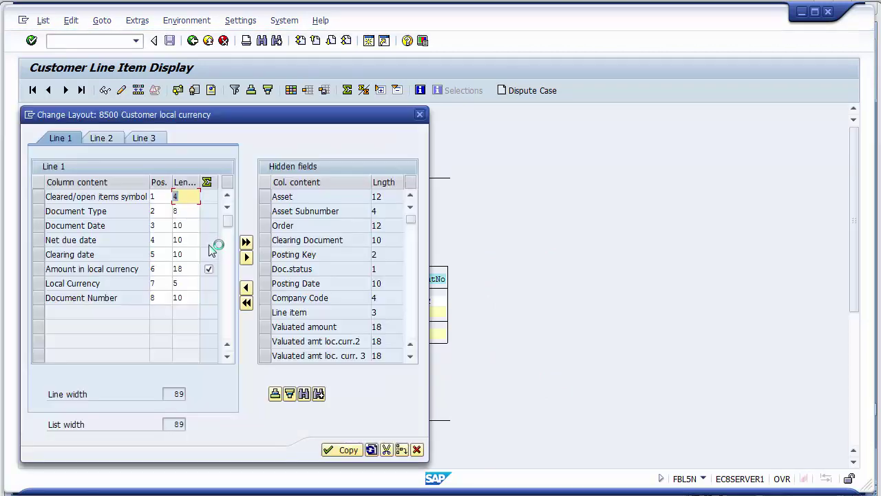
pyautogui.click(276, 394)
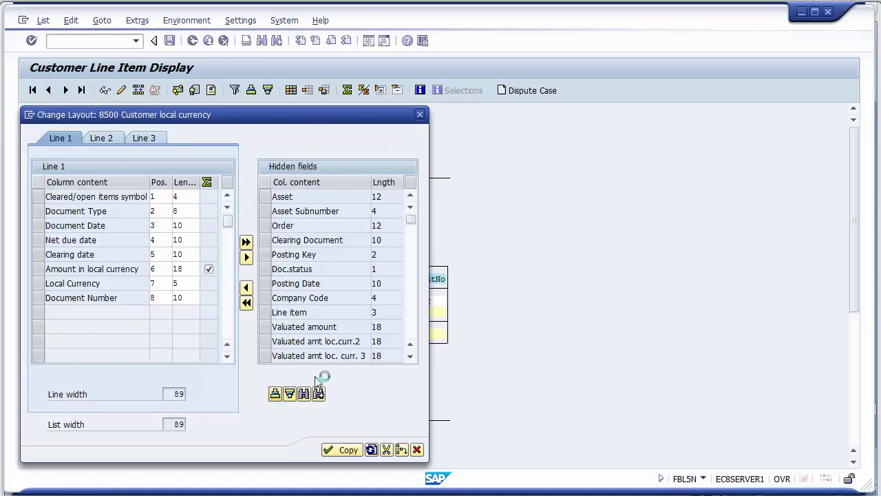
pyautogui.click(410, 334)
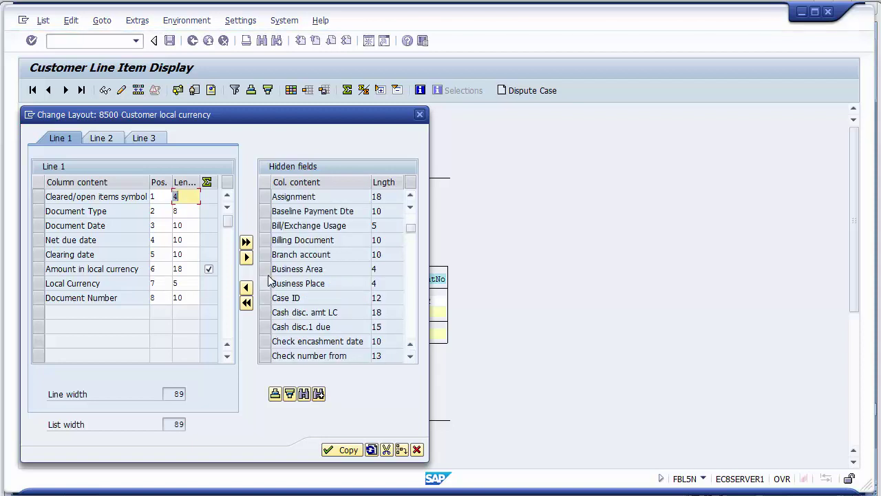
pyautogui.click(265, 270)
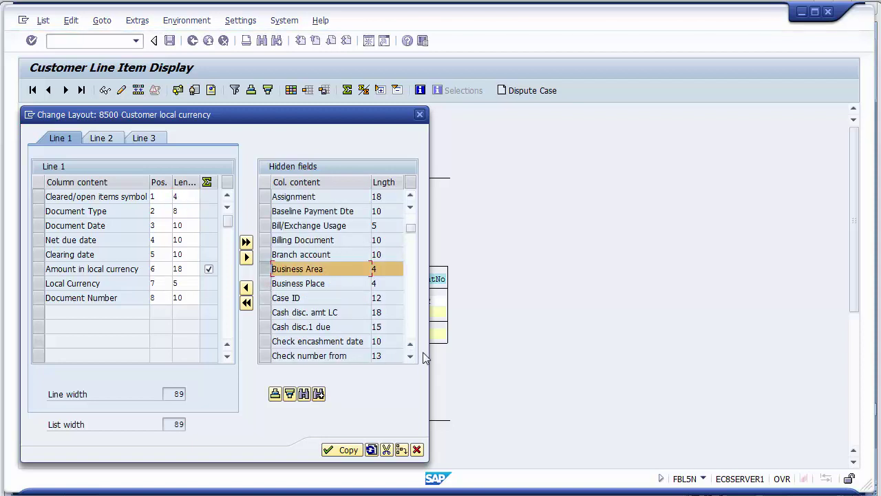
pyautogui.click(413, 332)
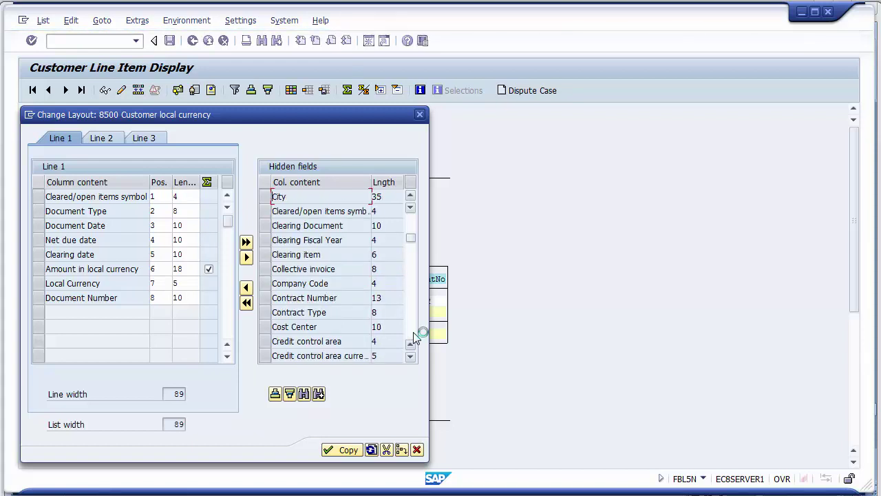
pyautogui.click(413, 332)
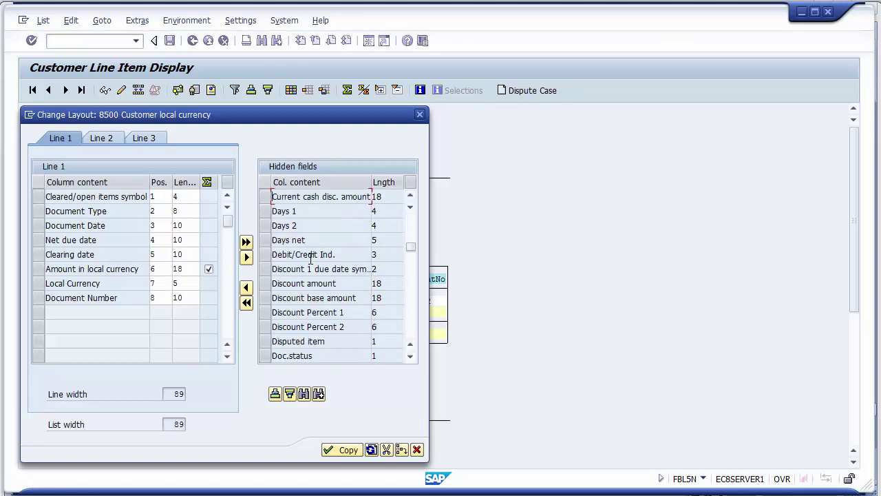
pyautogui.click(266, 254)
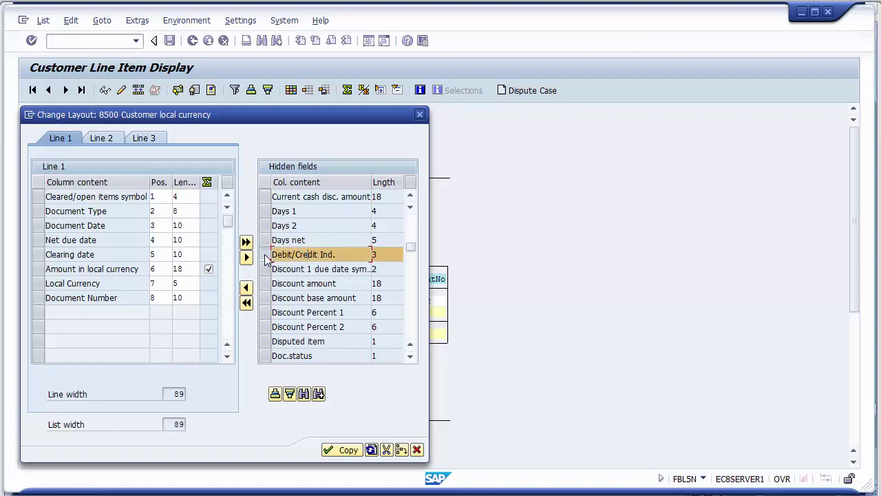
# - Also select Posting Date and move all chosen fields into the displayed columns
pyautogui.click(411, 338)
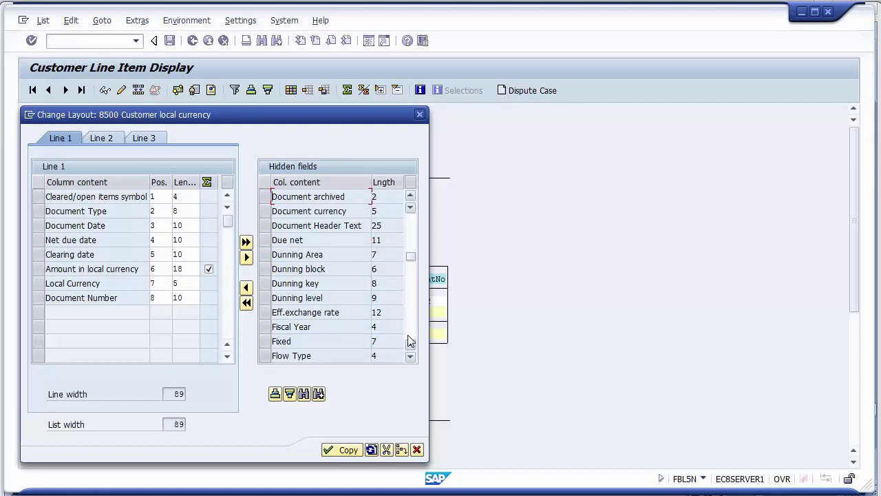
pyautogui.click(408, 335)
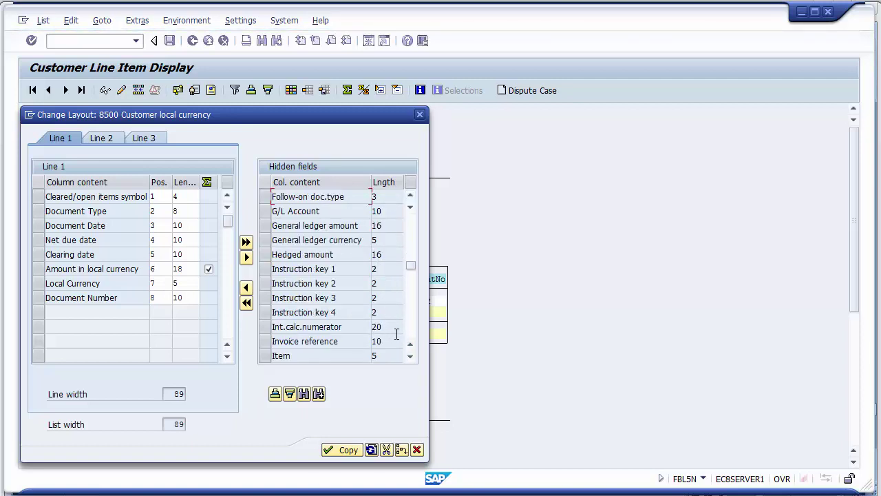
pyautogui.click(406, 333)
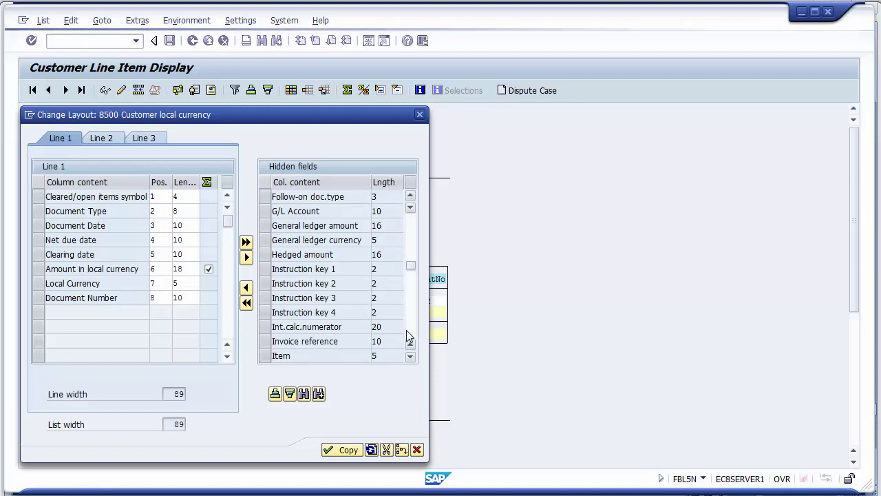
pyautogui.click(407, 337)
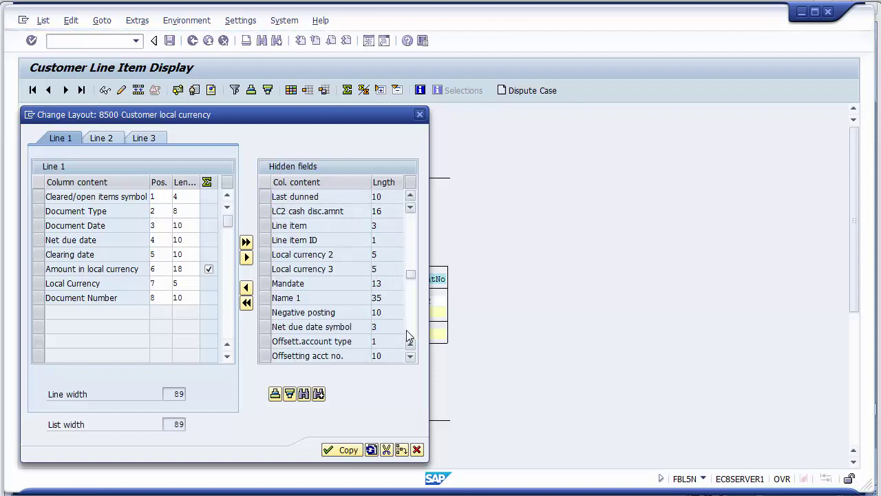
pyautogui.click(406, 330)
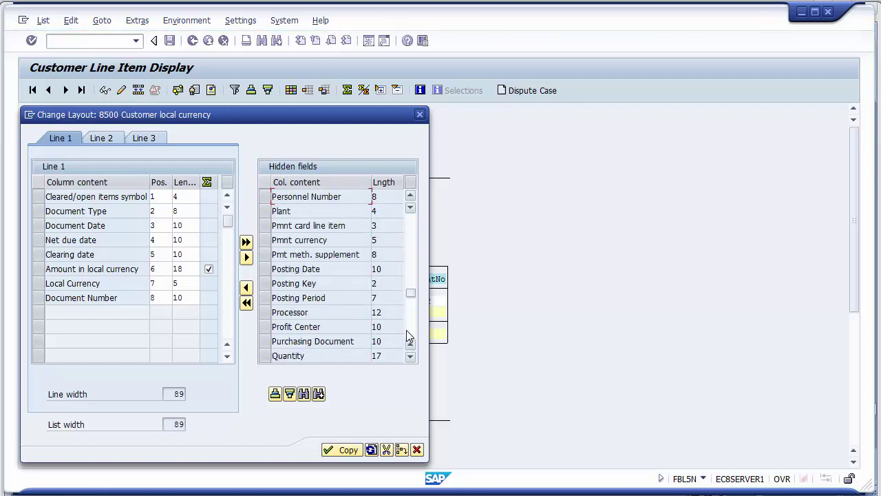
pyautogui.click(265, 270)
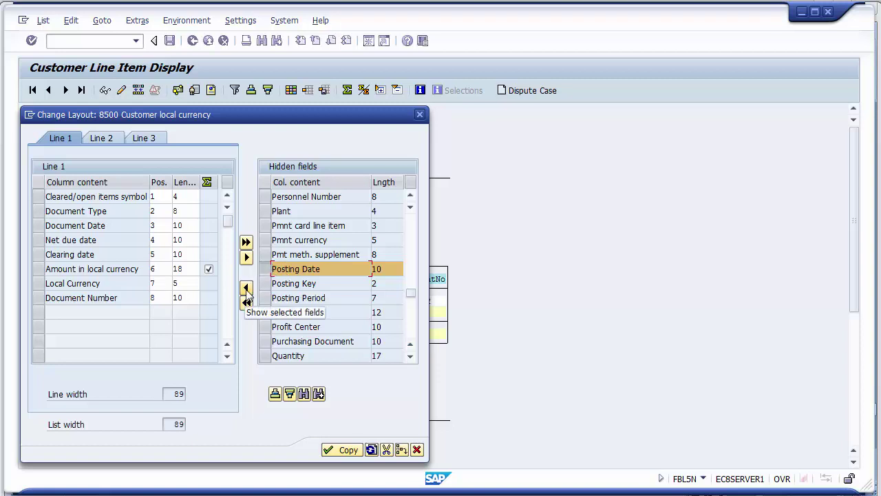
pyautogui.click(247, 289)
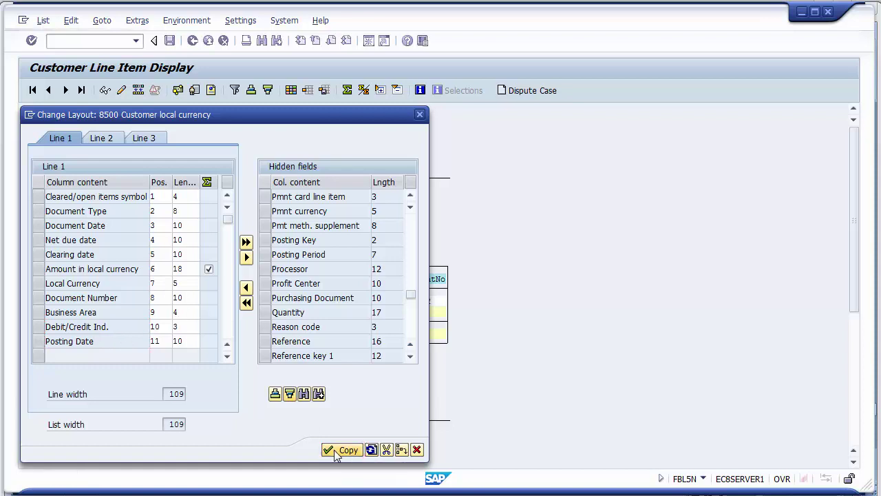
# - Apply the new column layout to the list and return to the SAP Easy Access window
pyautogui.click(336, 451)
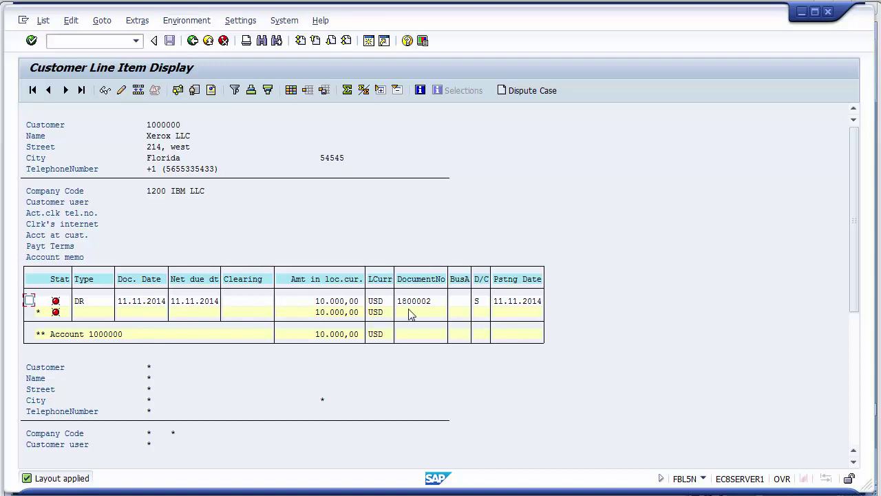
pyautogui.click(307, 495)
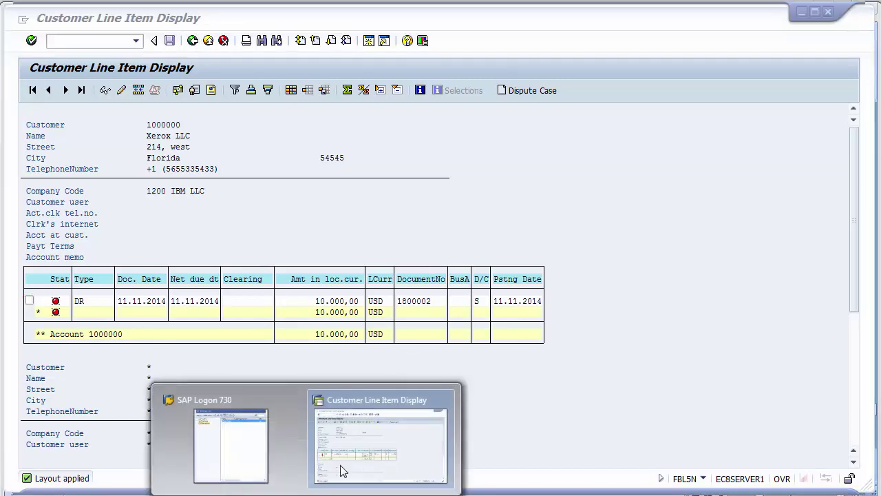
pyautogui.click(367, 51)
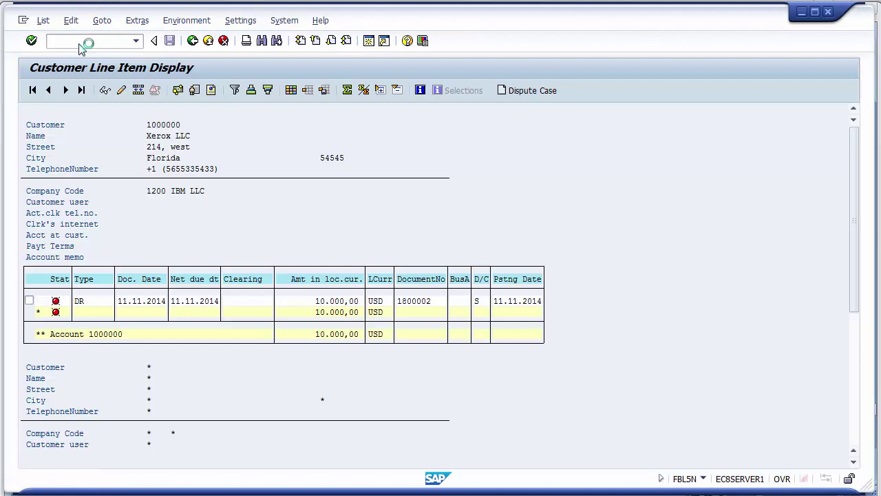
pyautogui.click(80, 43)
pyautogui.hotkey('alt', 'Tab')
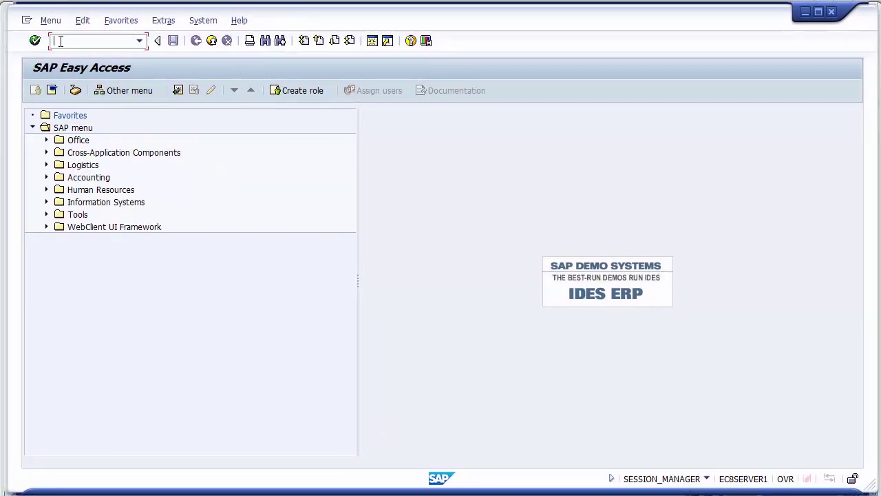
# - Start an FB75 credit memo for the Xerox customer dated 11.11.2014, amount 500, reference 501
pyautogui.write('fb75')
pyautogui.press('Return')
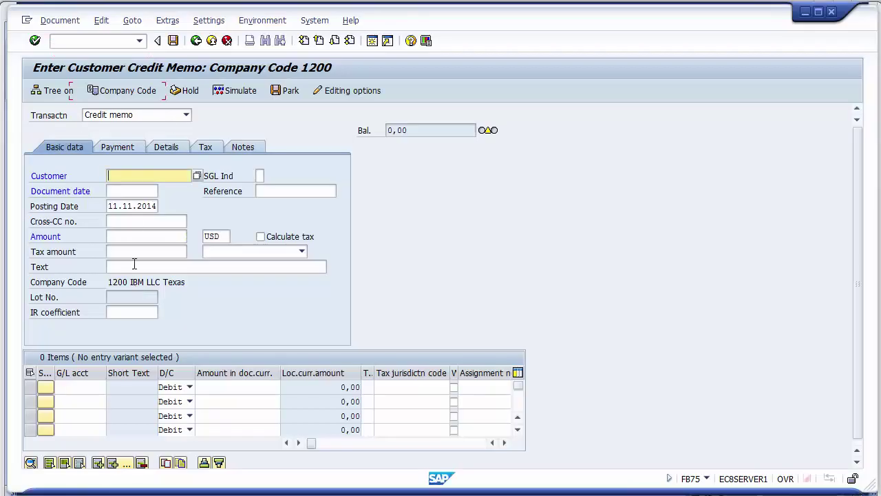
pyautogui.click(124, 176)
pyautogui.click(125, 187)
pyautogui.click(126, 191)
pyautogui.click(126, 204)
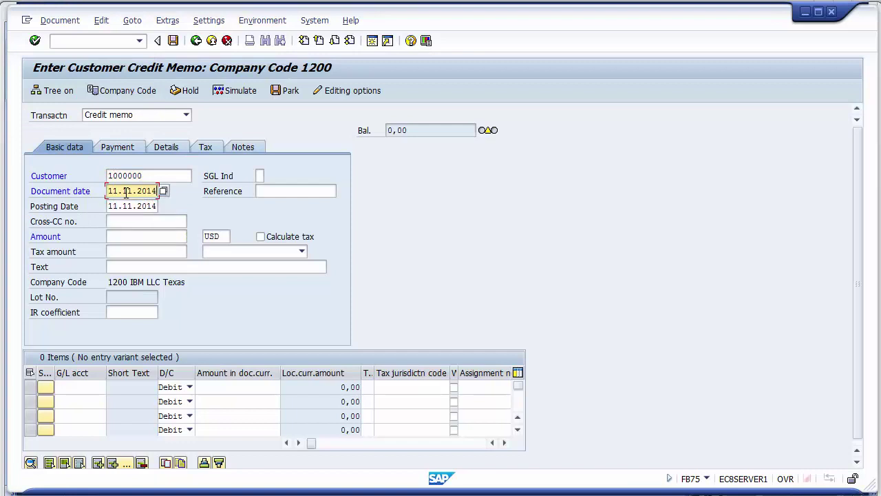
pyautogui.click(124, 235)
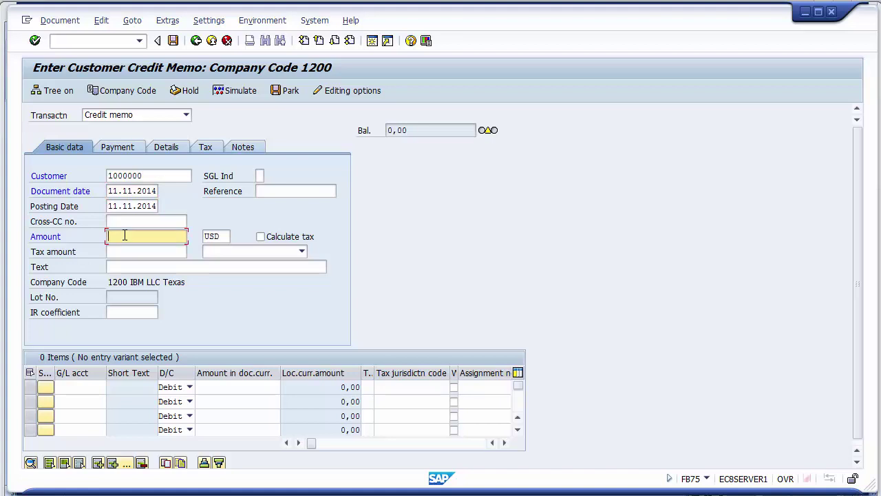
pyautogui.write('5000')
pyautogui.press('BackSpace')
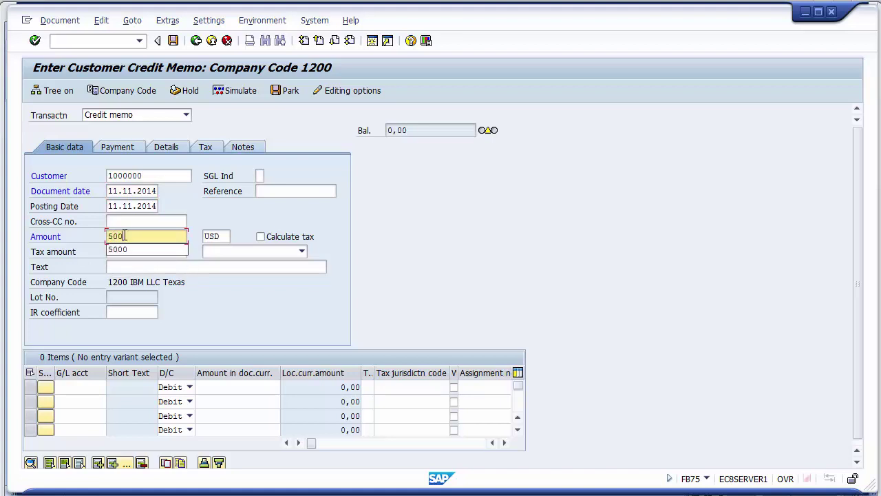
pyautogui.click(261, 191)
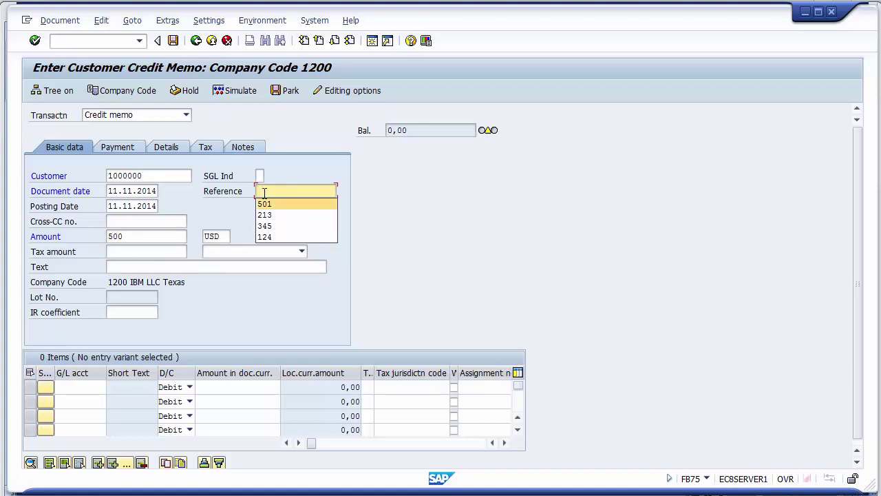
pyautogui.click(264, 203)
# - Set the header text to 'Credit Memo on account of lossed transit', correcting its spelling
pyautogui.click(173, 267)
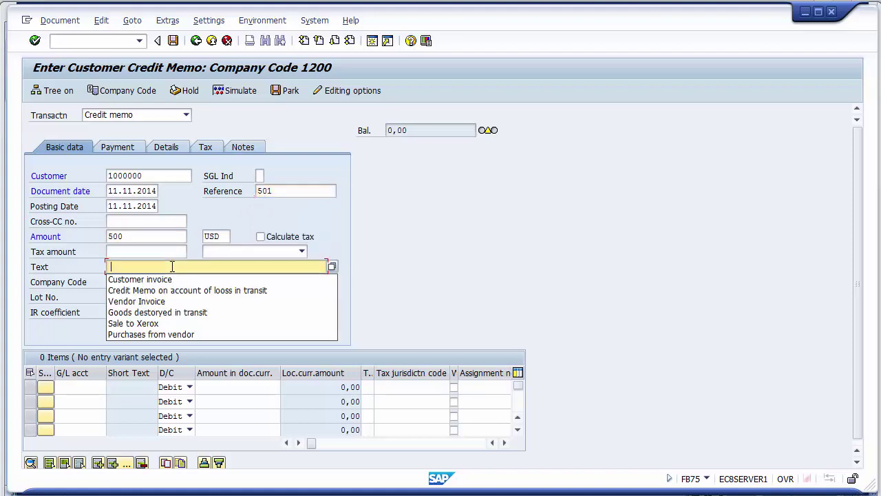
pyautogui.press('Down')
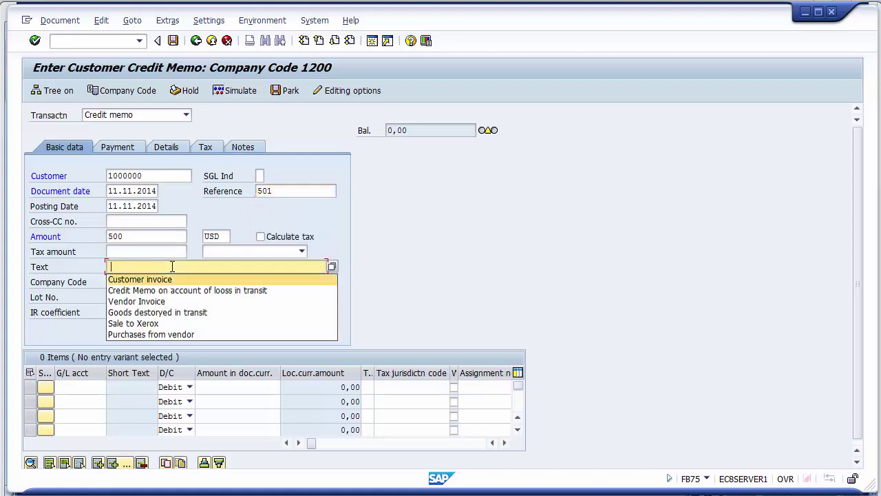
pyautogui.press('Down')
pyautogui.press('Return')
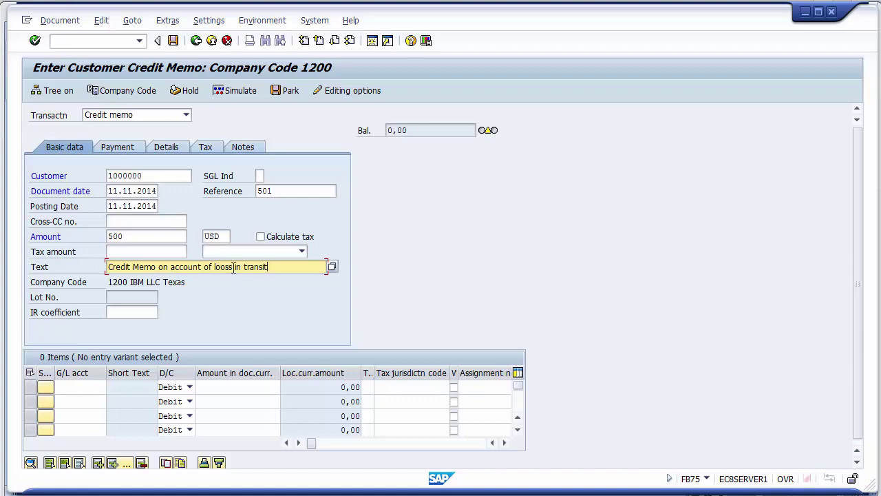
pyautogui.press('BackSpace')
pyautogui.press('BackSpace')
pyautogui.press('BackSpace')
pyautogui.write('sses')
pyautogui.press('BackSpace')
pyautogui.press('Insert')
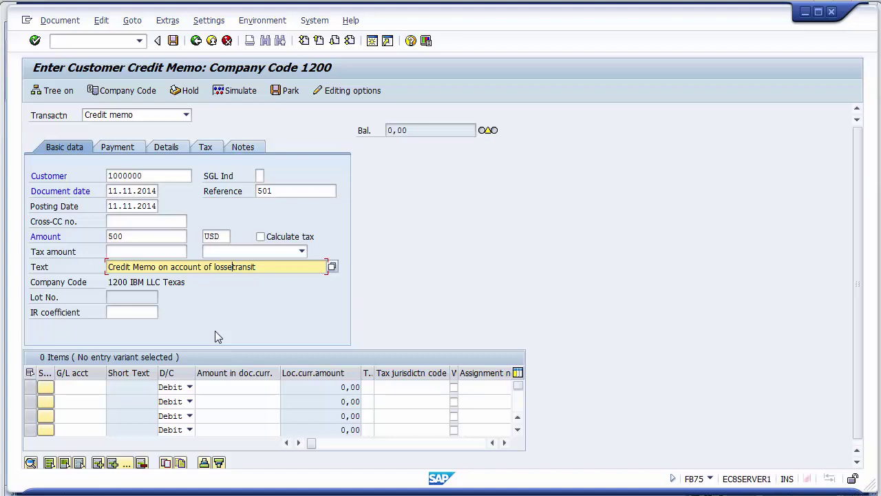
pyautogui.write('d')
pyautogui.click(81, 387)
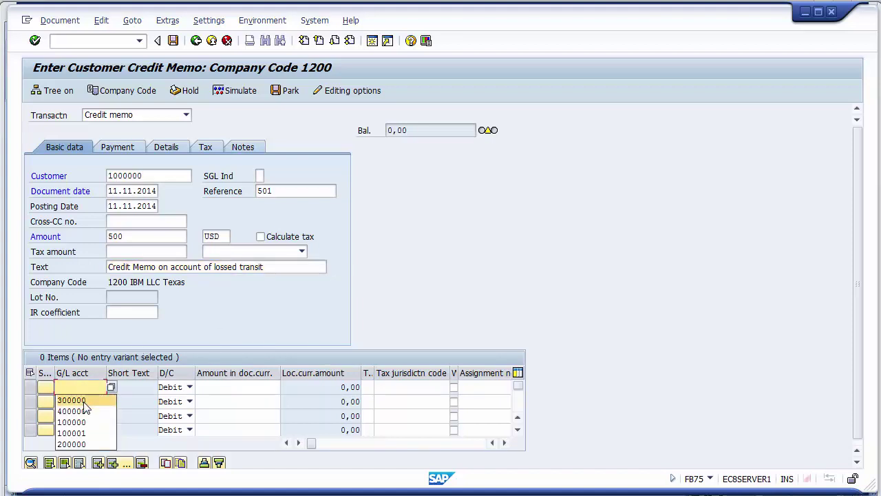
# - Enter a 500 line on G/L 300000 with business area 1210 and simulate the posting
pyautogui.click(84, 402)
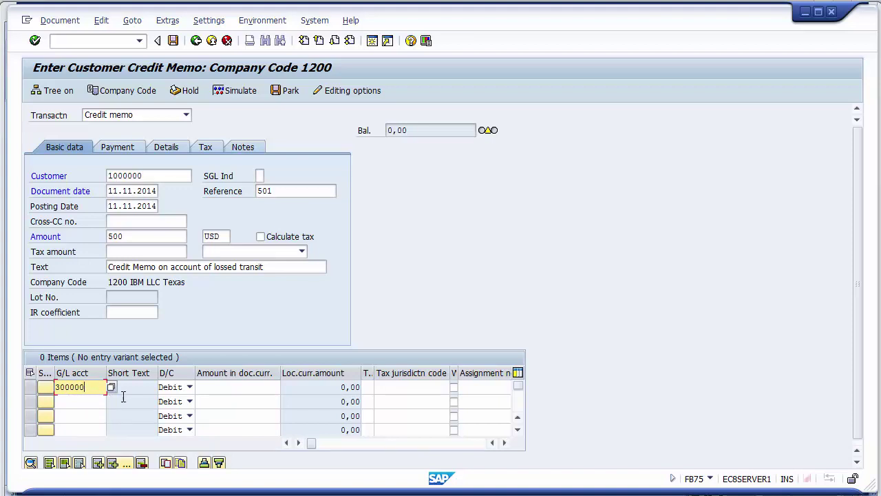
pyautogui.click(210, 390)
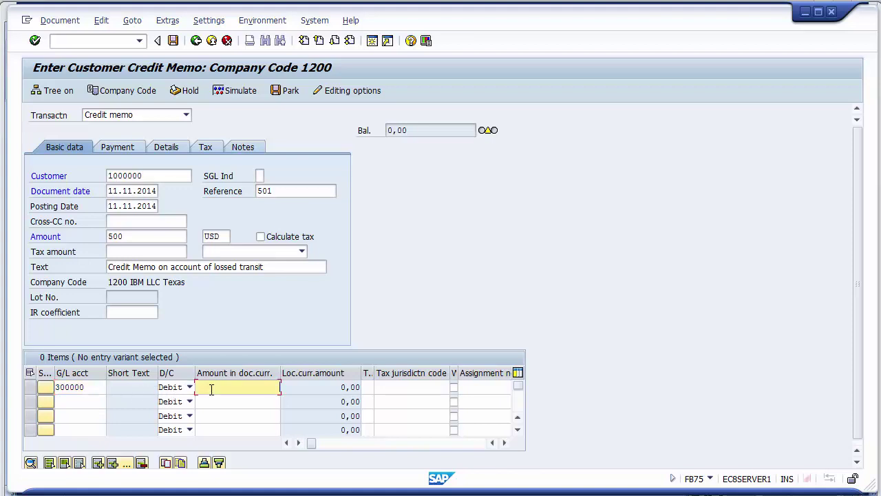
pyautogui.click(211, 390)
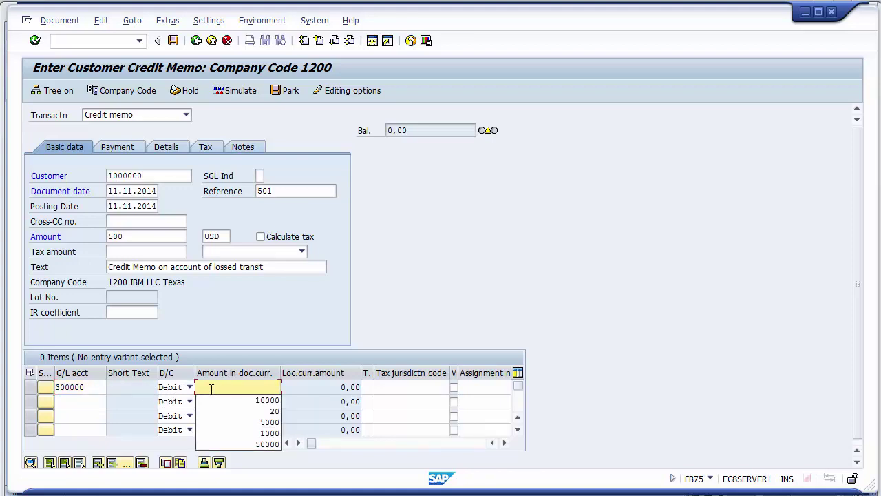
pyautogui.write('500')
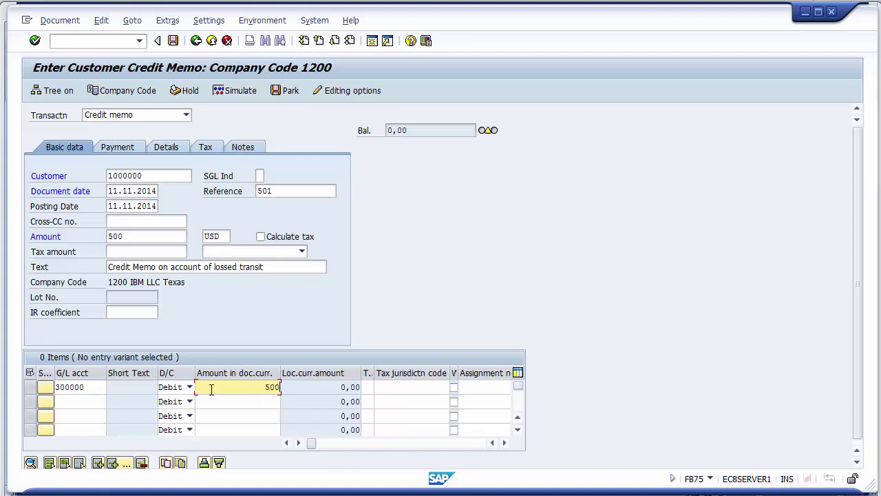
pyautogui.click(404, 387)
pyautogui.press('Tab')
pyautogui.press('Tab')
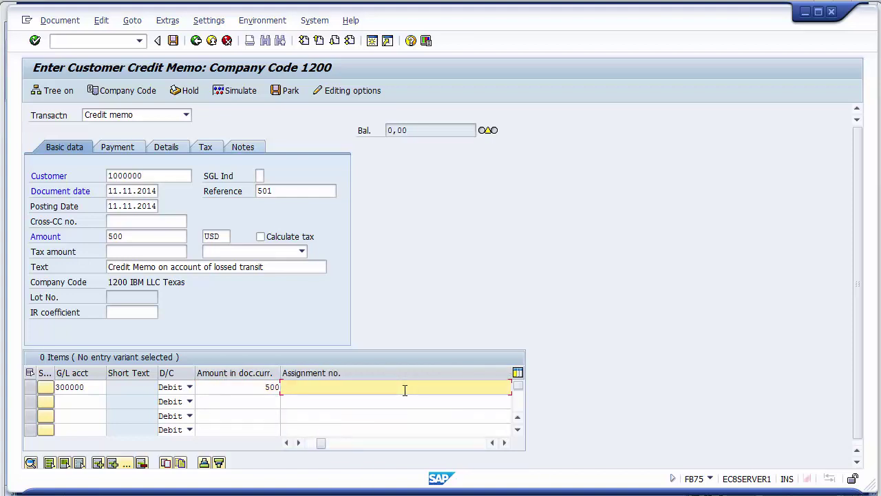
pyautogui.press('Tab')
pyautogui.press('Tab')
pyautogui.press('Tab')
pyautogui.press('Tab')
pyautogui.press('Tab')
pyautogui.press('Tab')
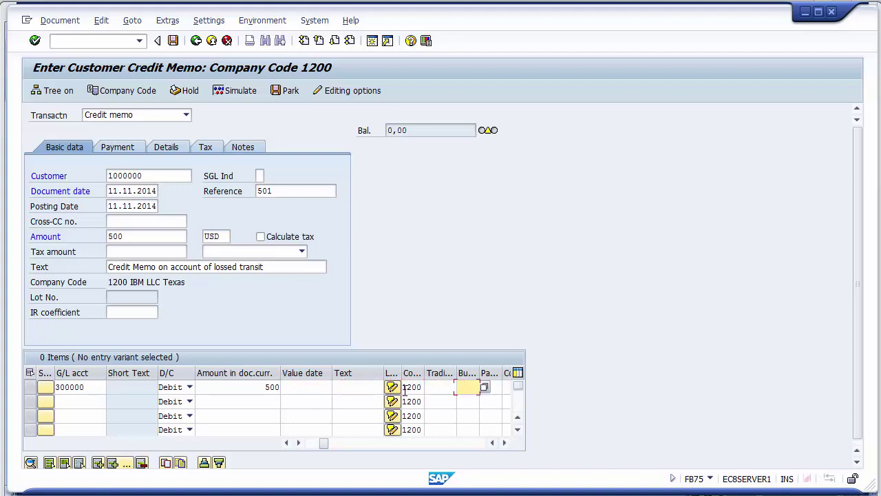
pyautogui.write('1210')
pyautogui.click(234, 93)
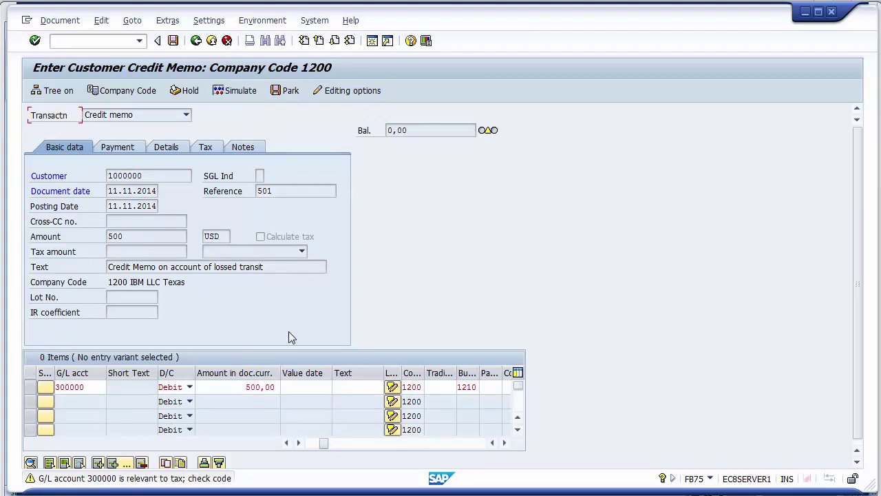
pyautogui.press('Return')
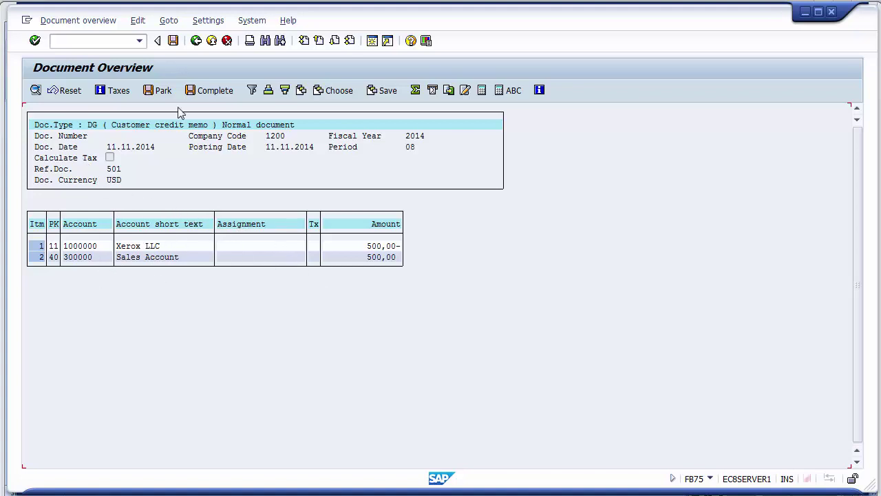
# - Post credit memo 1600002 and return to the customer line item display
pyautogui.click(173, 41)
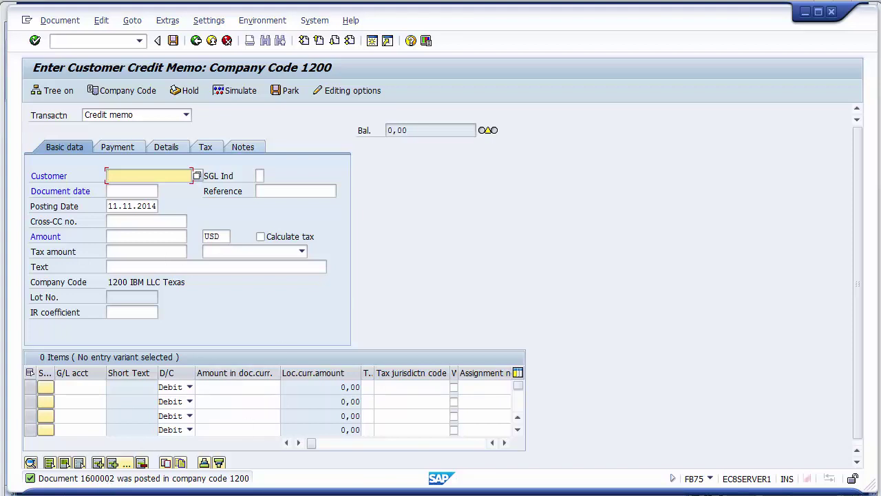
pyautogui.click(296, 440)
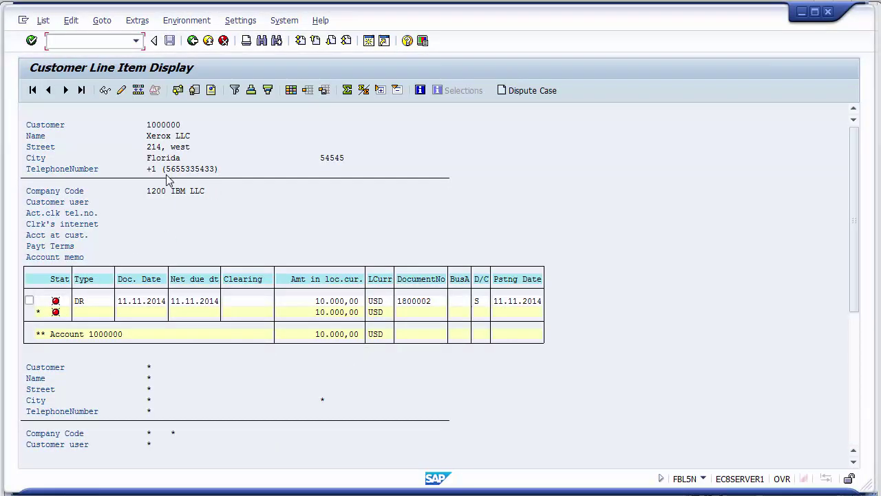
# - Refresh the FBL5N line item list so credit memo 1600002 appears at 500,00-
pyautogui.click(42, 21)
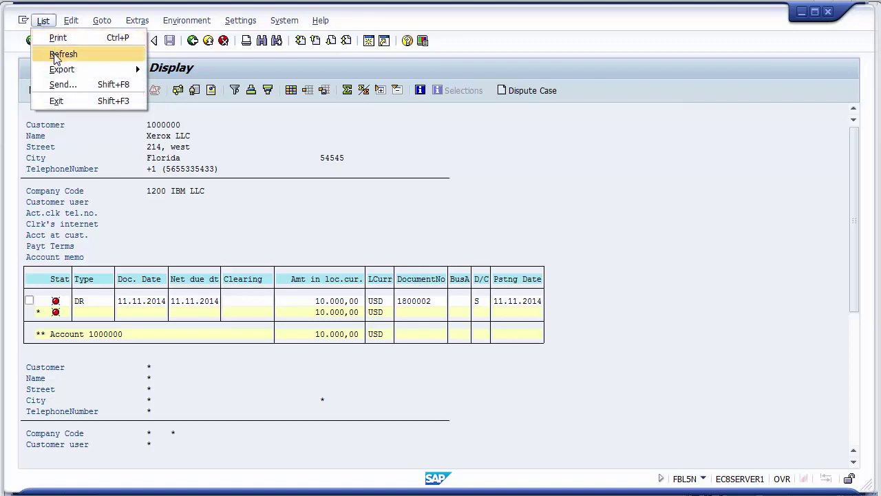
pyautogui.click(56, 55)
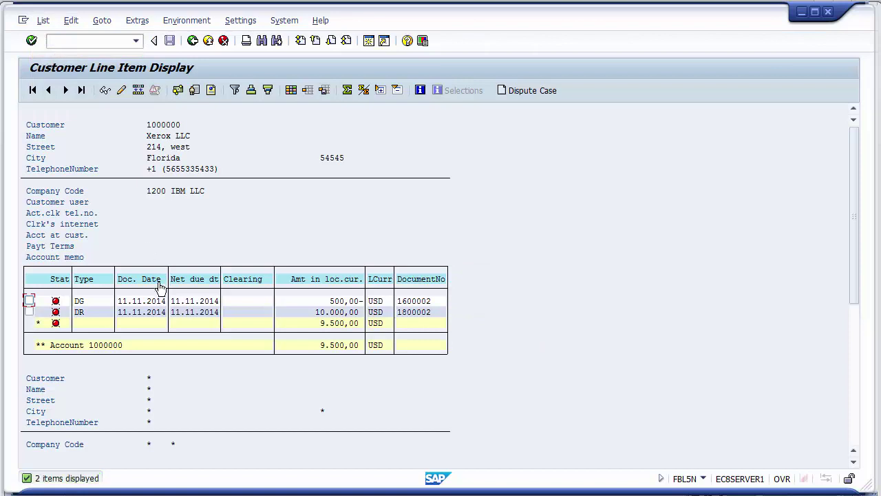
pyautogui.click(333, 305)
pyautogui.click(361, 305)
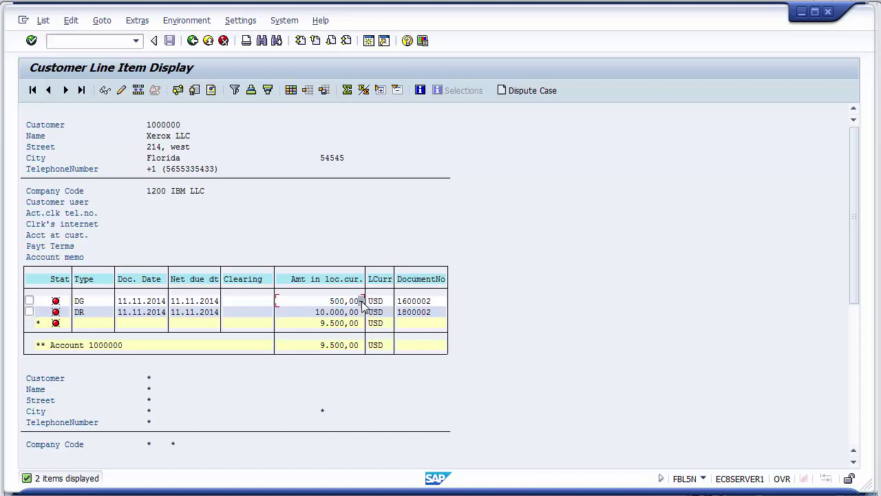
# - Check the 10.000,00 invoice against the 9.500,00 account total, then go back to credit memo entry
pyautogui.click(319, 312)
pyautogui.click(324, 346)
pyautogui.click(327, 346)
pyautogui.click(324, 346)
pyautogui.moveTo(301, 491)
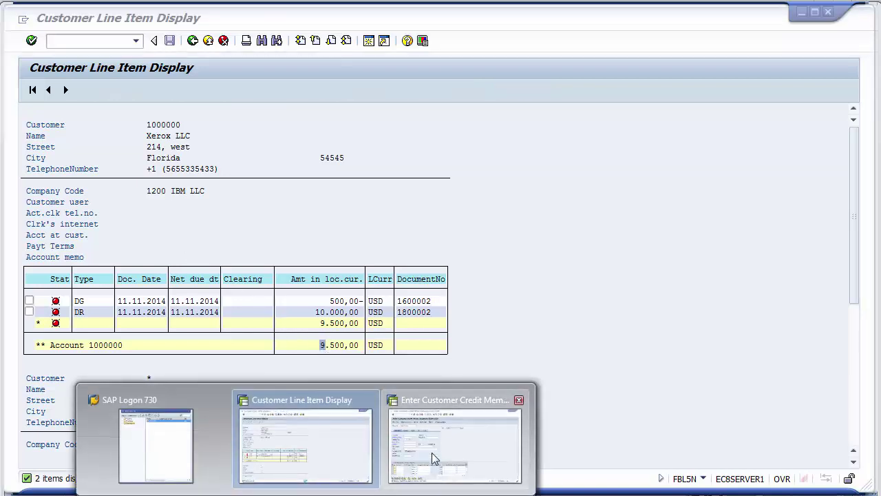
pyautogui.click(431, 452)
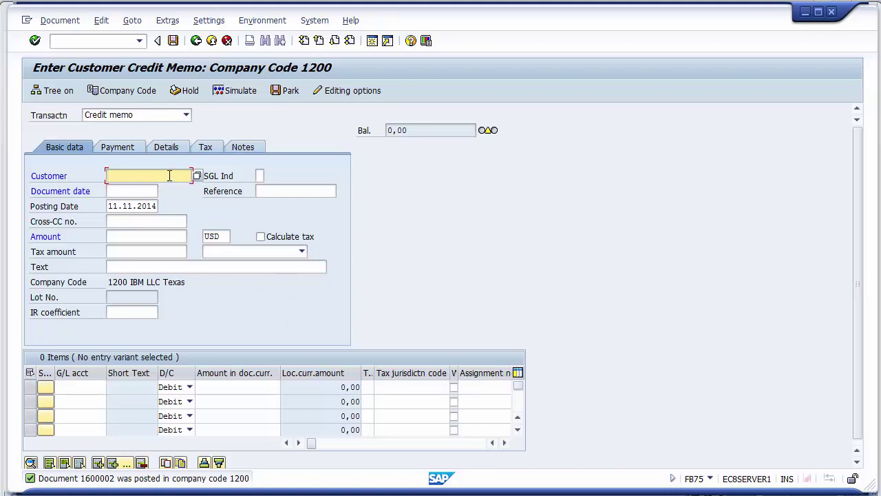
# - Start an F-28 incoming payment with document date 11.11.2014
pyautogui.click(93, 41)
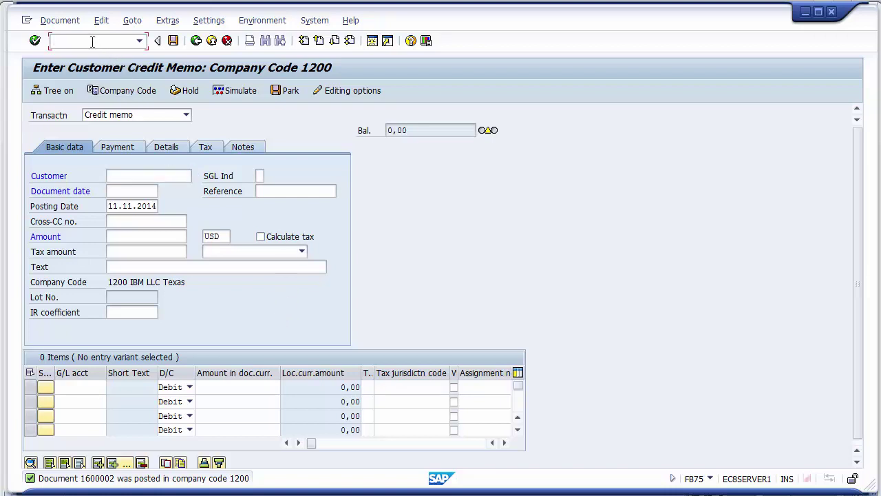
pyautogui.write('/nf-28')
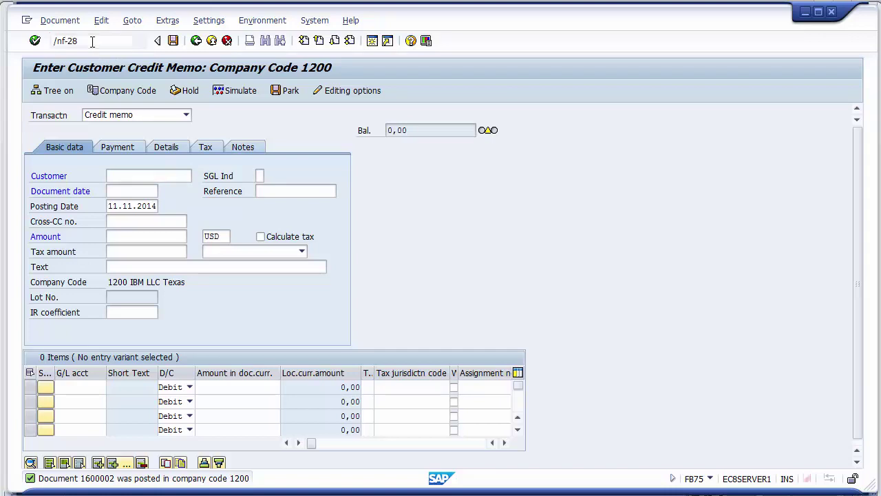
pyautogui.press('Return')
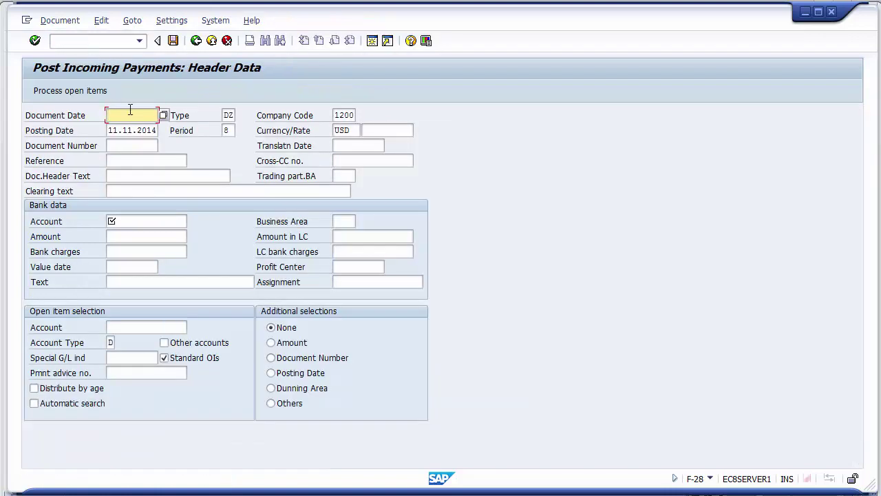
pyautogui.click(131, 114)
pyautogui.press('Down')
pyautogui.press('Return')
# - Fill in bank account 100001 and business area 1210 from the field history
pyautogui.click(122, 218)
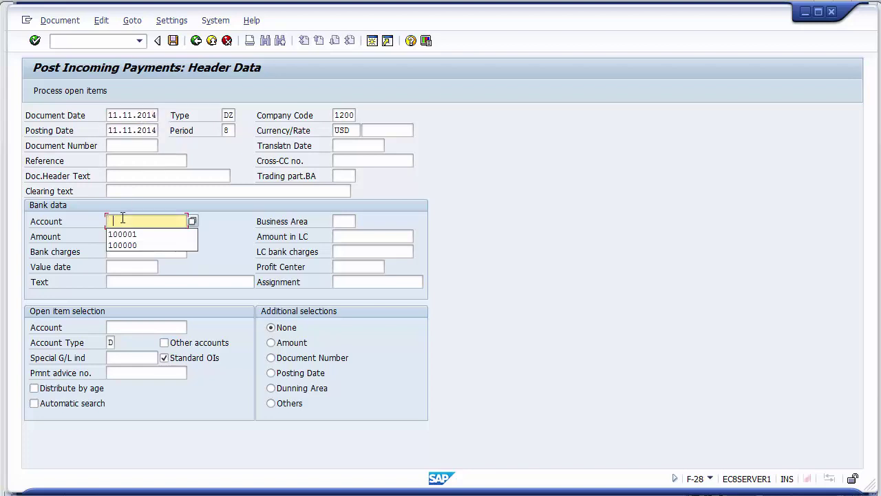
pyautogui.press('Down')
pyautogui.press('Return')
pyautogui.press('Tab')
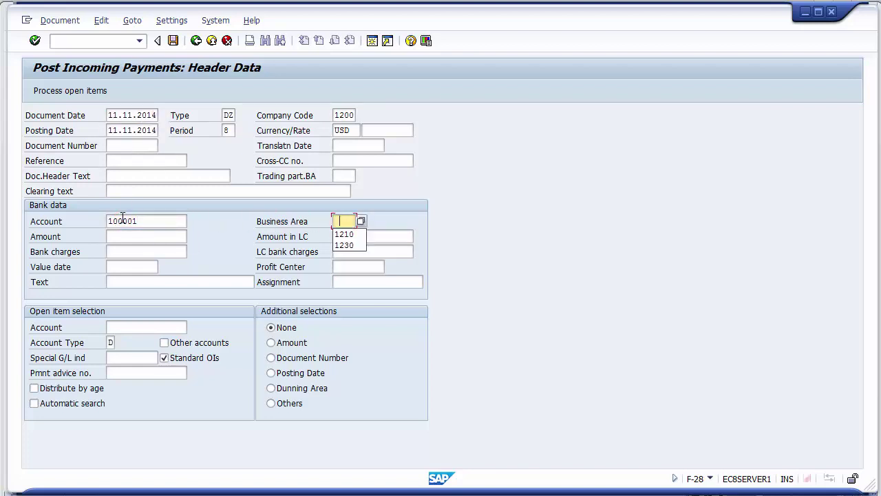
pyautogui.press('Down')
pyautogui.press('Return')
pyautogui.press('Tab')
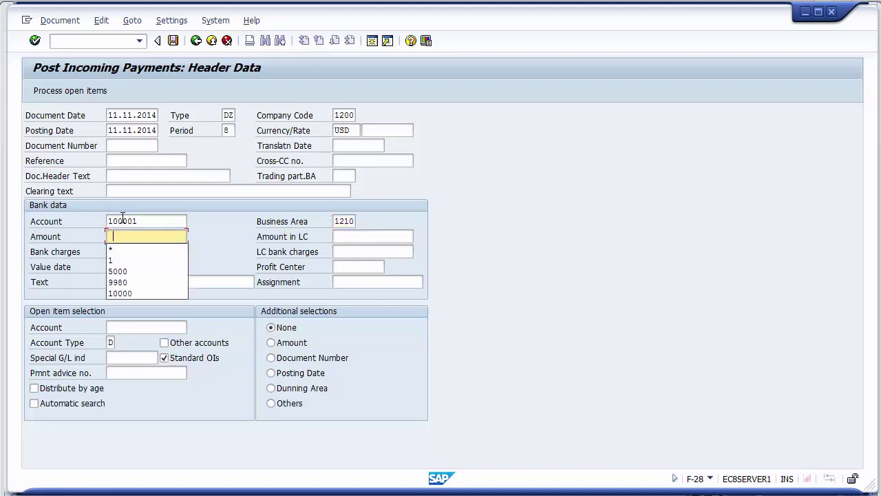
# - Try * as the payment amount, which is rejected with a format error
pyautogui.press('Down')
pyautogui.press('Down')
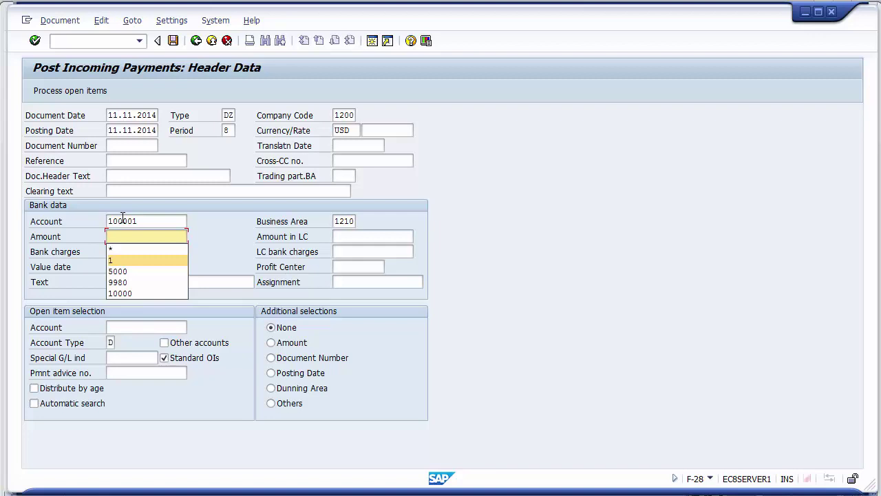
pyautogui.press('Up')
pyautogui.press('Down')
pyautogui.press('Up')
pyautogui.press('Return')
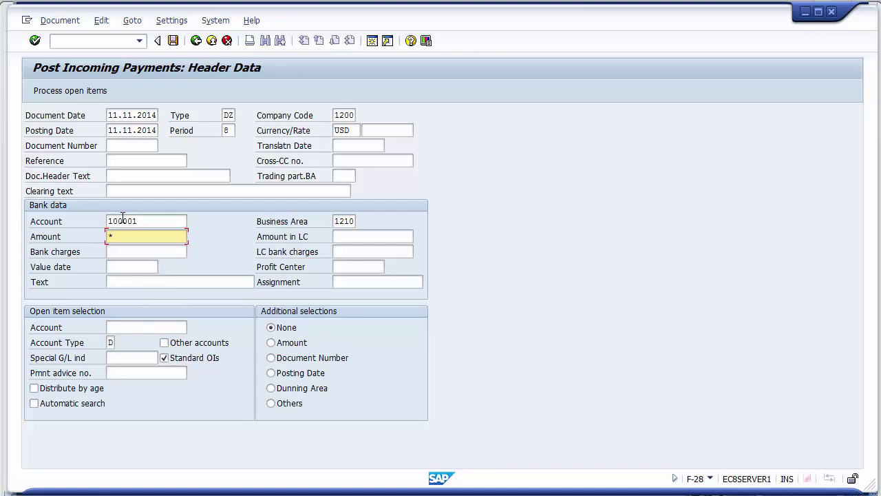
pyautogui.press('Return')
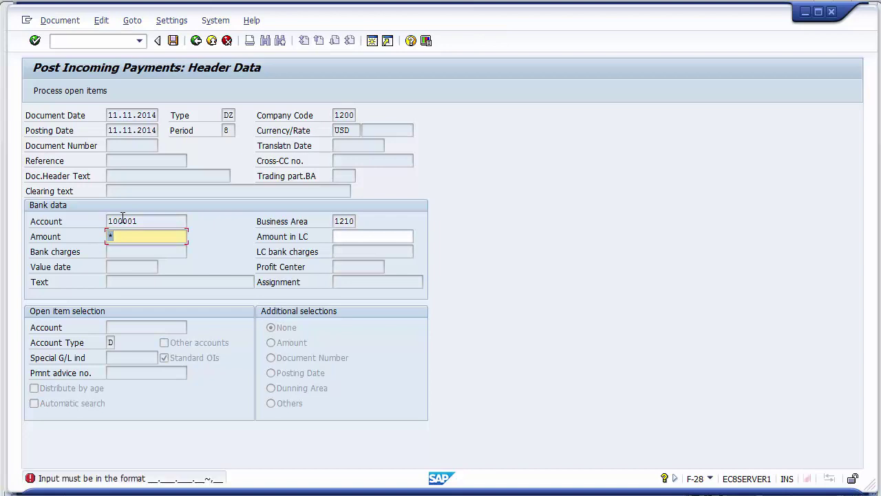
pyautogui.press('Return')
# - Change the amount to 1 and list open items for Xerox's customer account
pyautogui.press('BackSpace')
pyautogui.write('1')
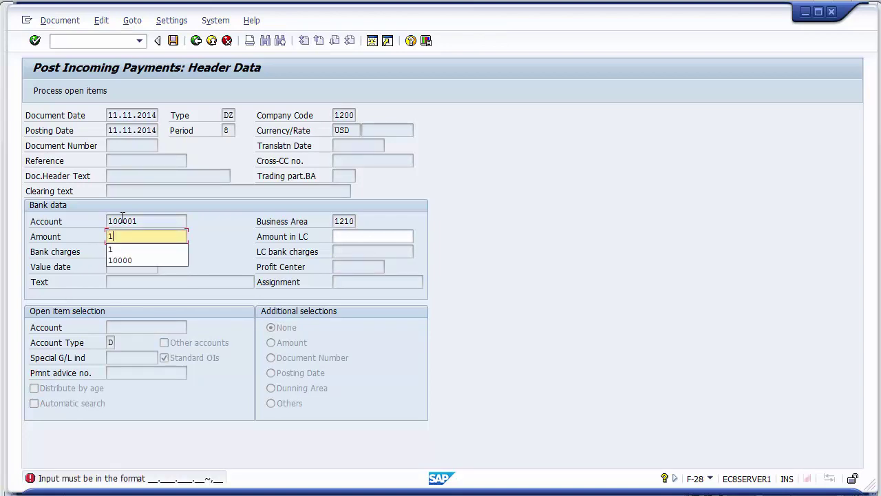
pyautogui.press('Tab')
pyautogui.press('Return')
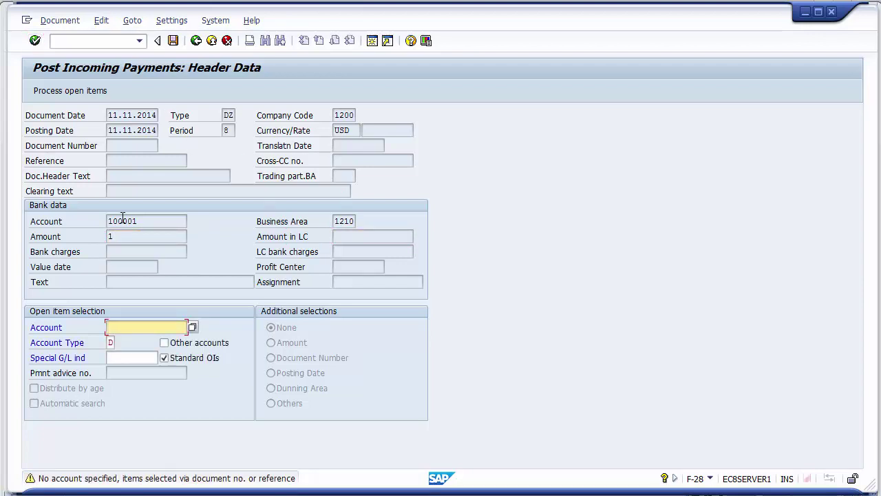
pyautogui.write('1000000')
pyautogui.click(81, 93)
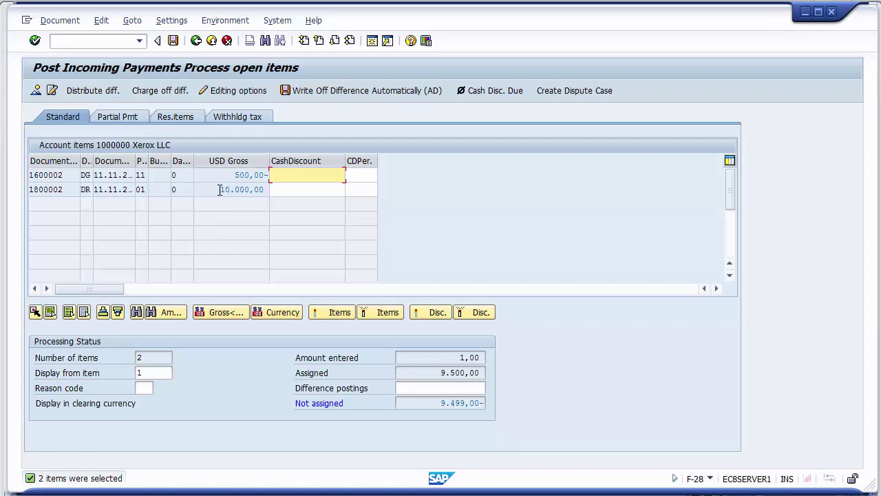
pyautogui.click(227, 191)
pyautogui.moveTo(227, 191); pyautogui.dragTo(234, 175)
pyautogui.click(258, 174)
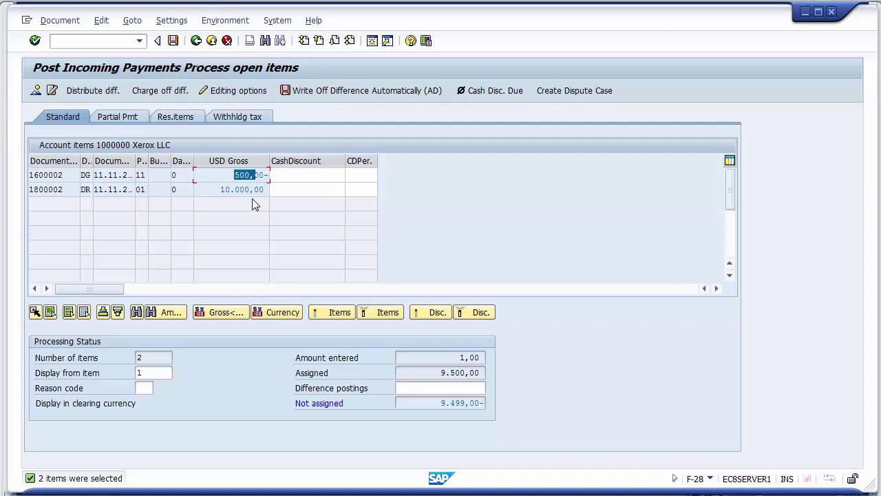
pyautogui.click(297, 186)
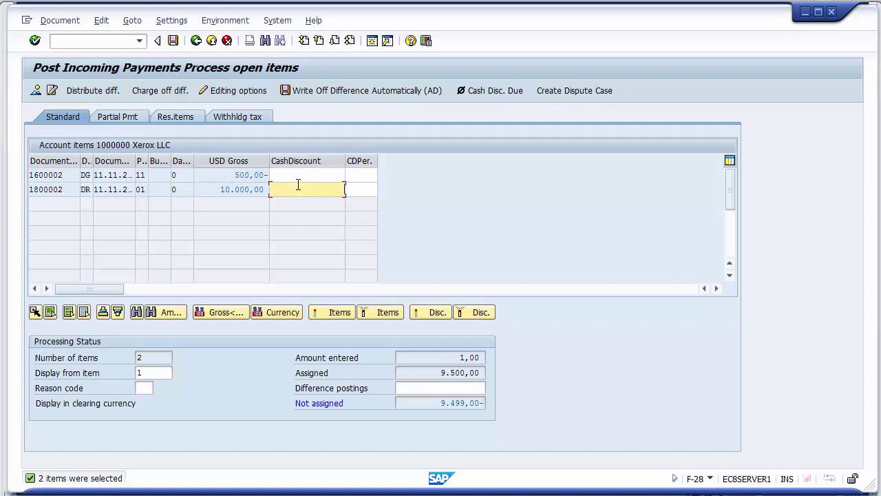
pyautogui.click(228, 176)
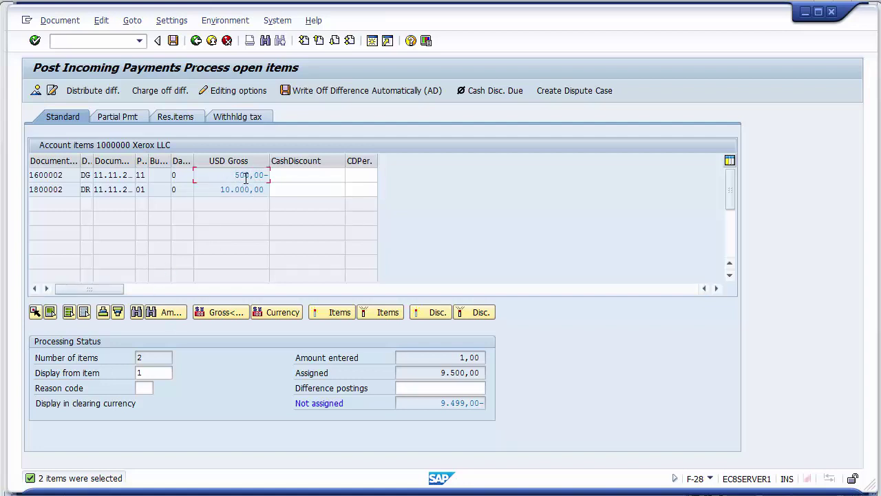
pyautogui.doubleClick(245, 177)
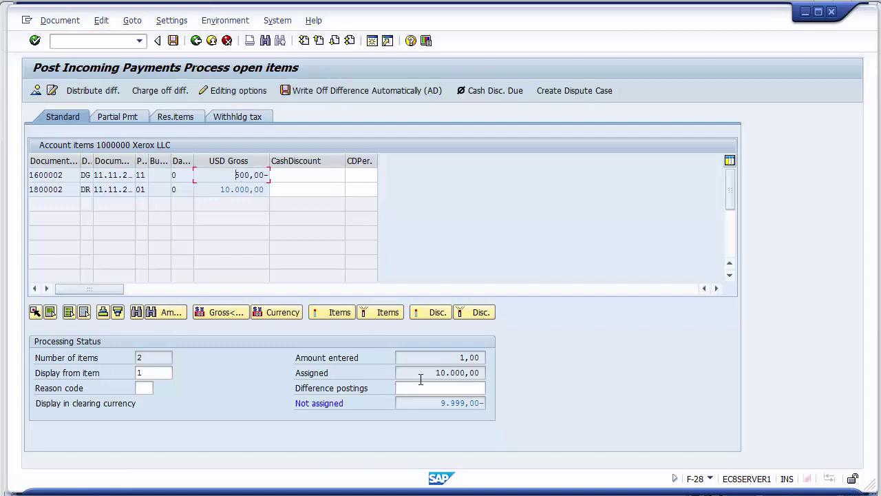
pyautogui.moveTo(433, 373); pyautogui.dragTo(482, 377)
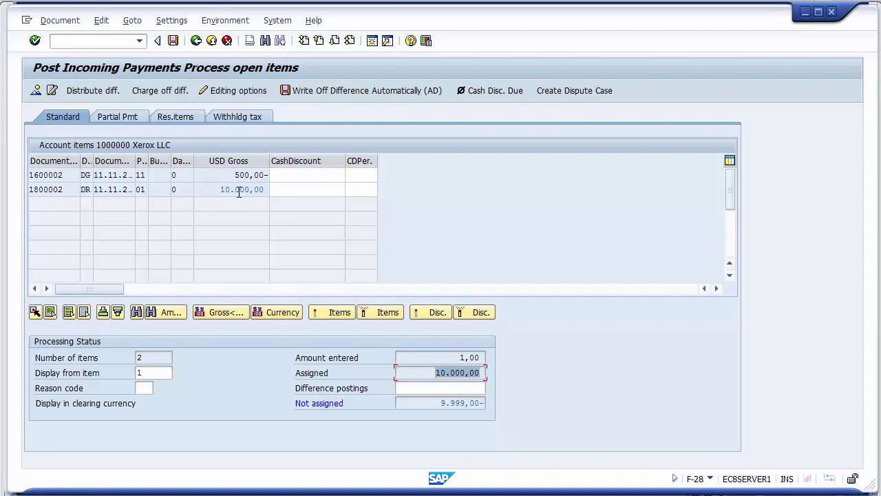
pyautogui.doubleClick(239, 190)
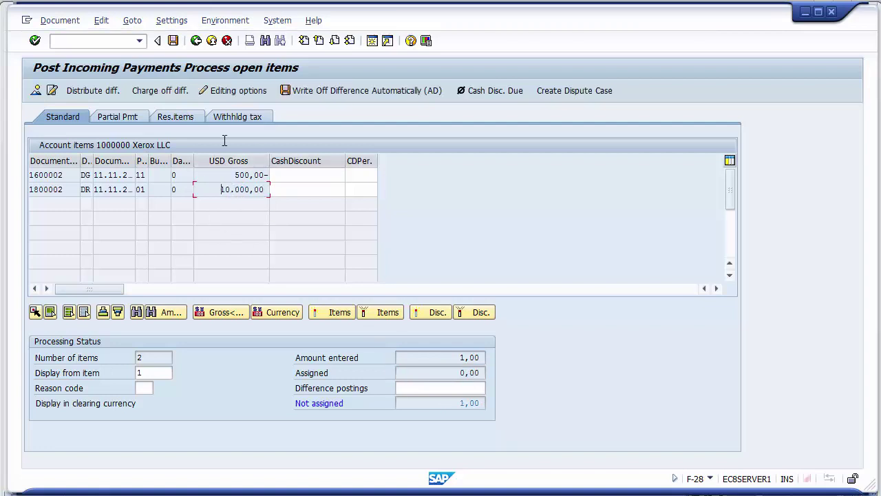
pyautogui.click(433, 372)
pyautogui.moveTo(434, 372); pyautogui.dragTo(489, 375)
pyautogui.click(417, 374)
pyautogui.doubleClick(240, 190)
pyautogui.doubleClick(241, 175)
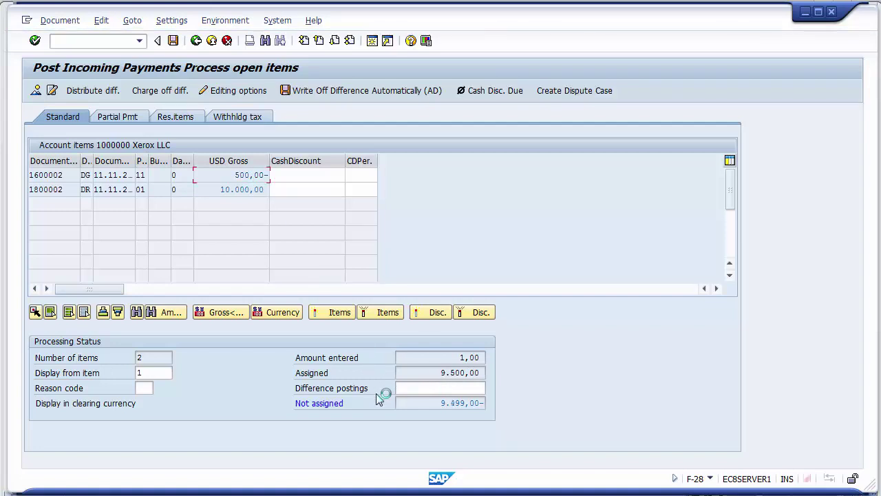
pyautogui.moveTo(424, 375); pyautogui.dragTo(485, 374)
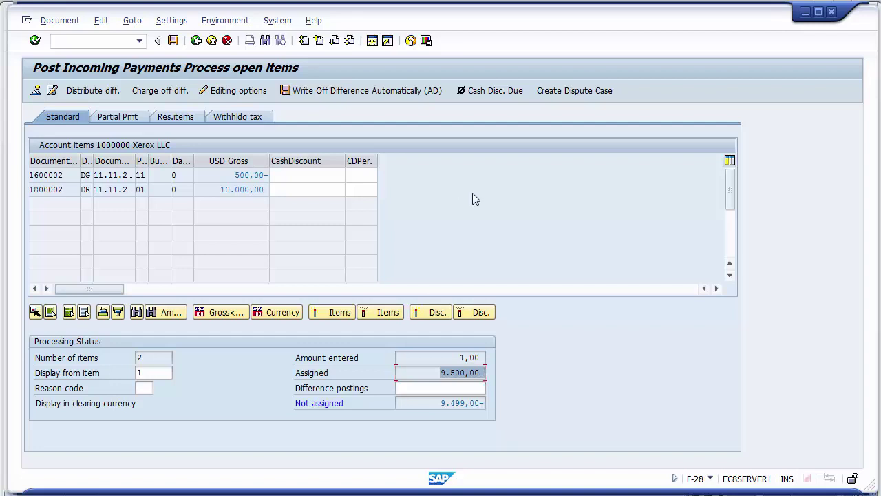
pyautogui.click(465, 374)
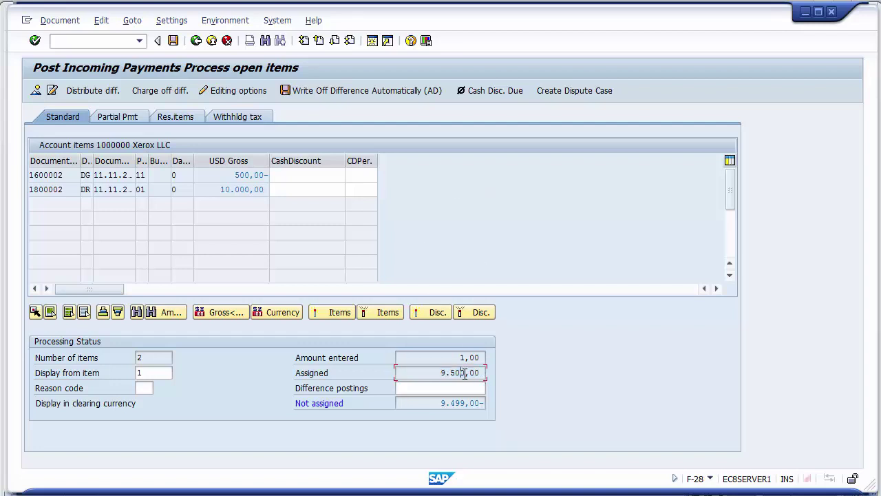
pyautogui.moveTo(440, 373); pyautogui.dragTo(466, 373)
pyautogui.click(441, 372)
# - Enter a 475 cash discount on credit memo 1600002, then correct it to the allowed 50
pyautogui.click(296, 175)
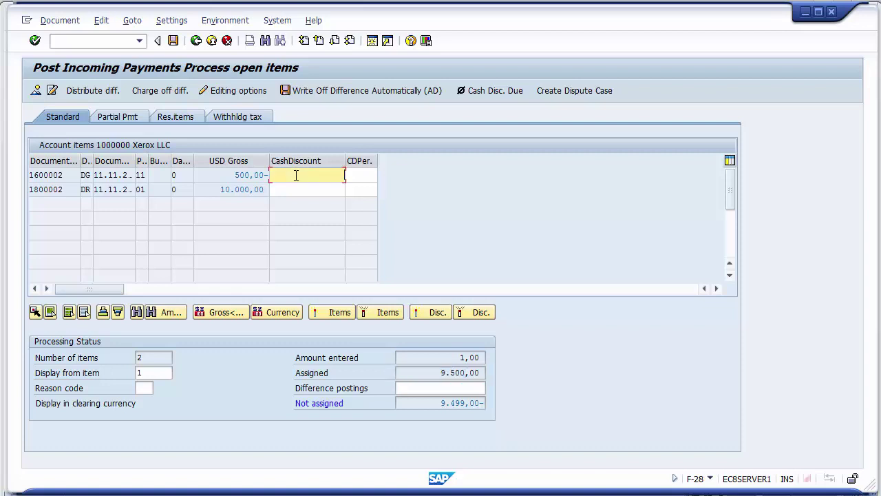
pyautogui.write('475')
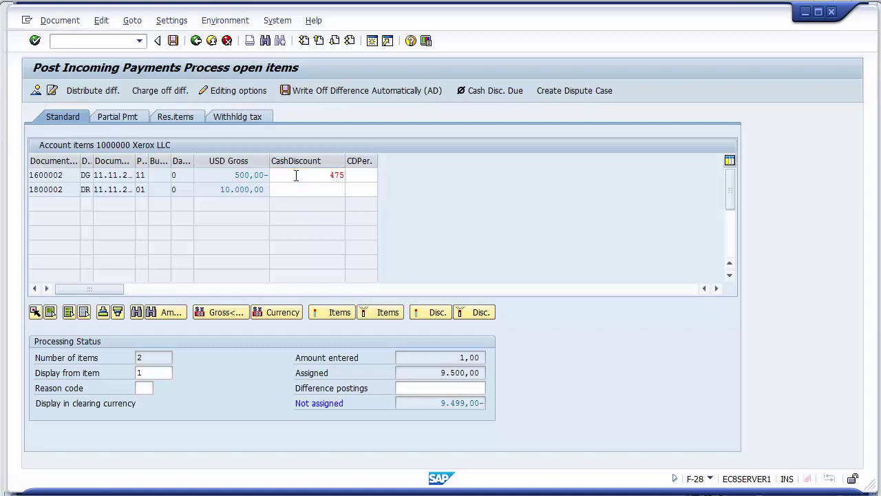
pyautogui.press('Return')
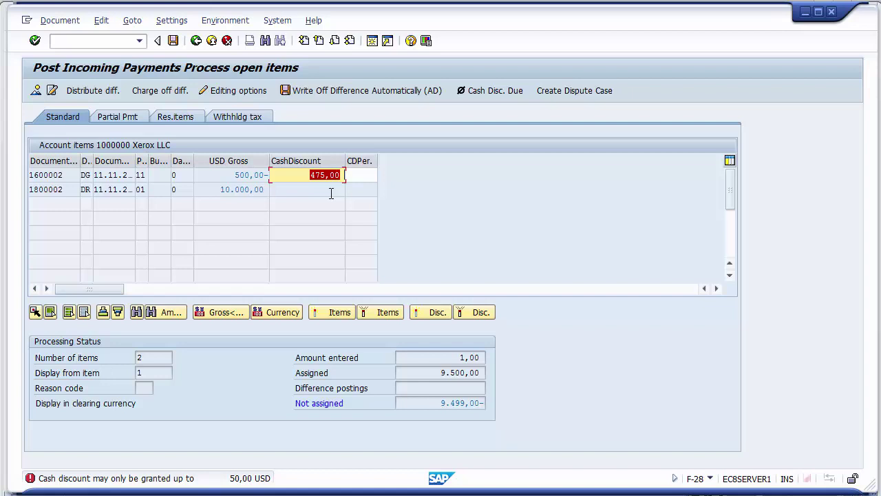
pyautogui.write('5')
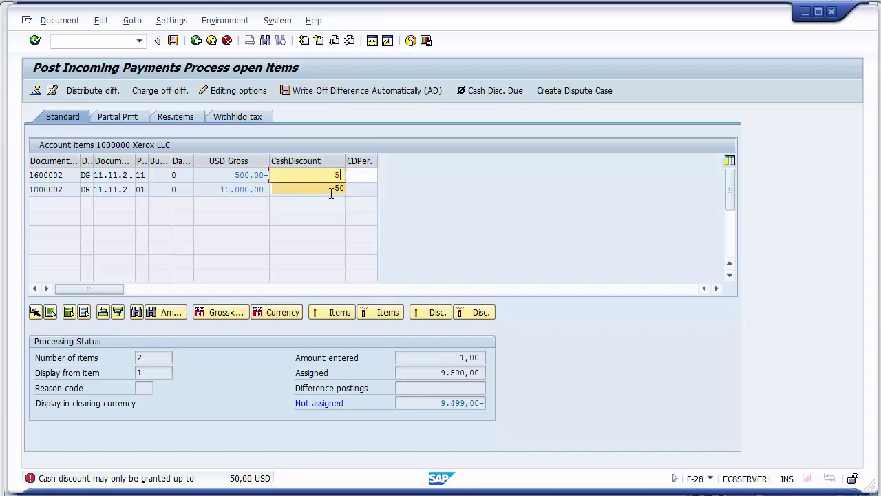
pyautogui.click(332, 193)
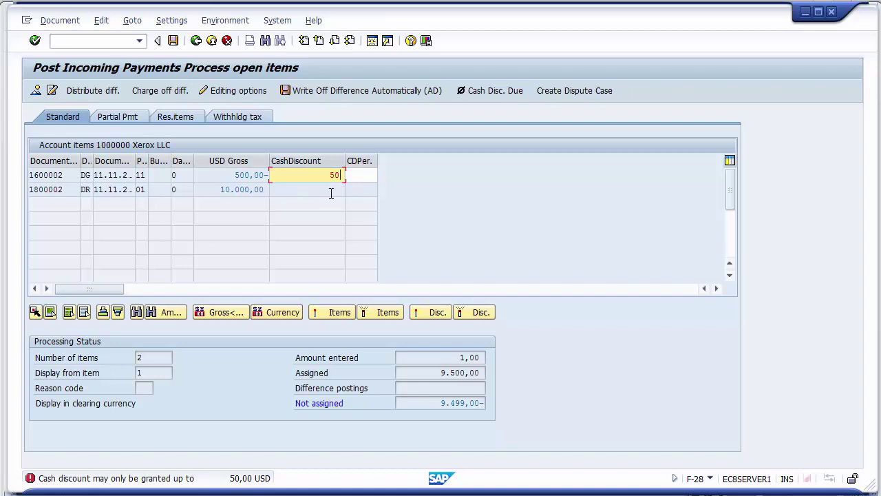
pyautogui.press('Return')
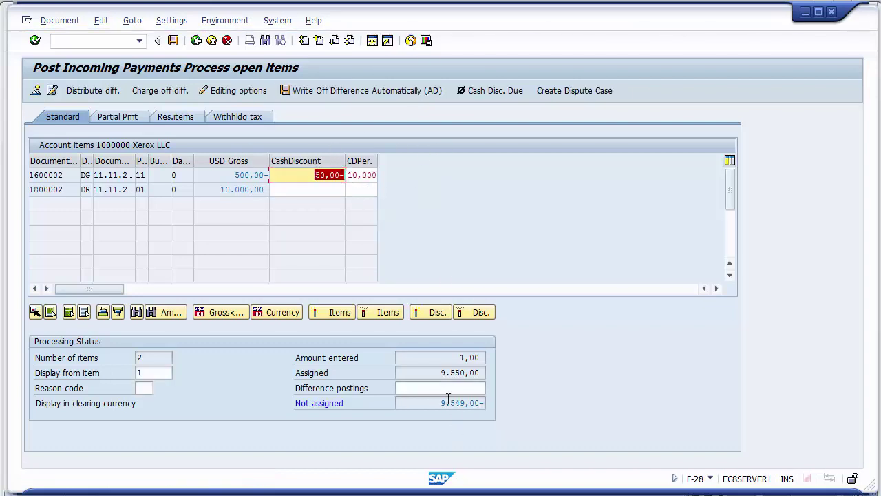
# - Check that the assigned total now reads 9.550,00
pyautogui.click(444, 373)
pyautogui.moveTo(441, 372); pyautogui.dragTo(486, 373)
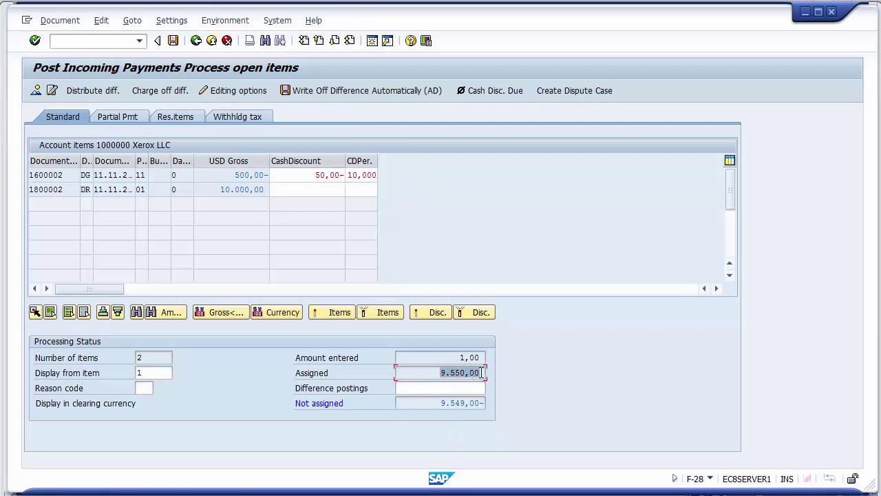
pyautogui.click(438, 373)
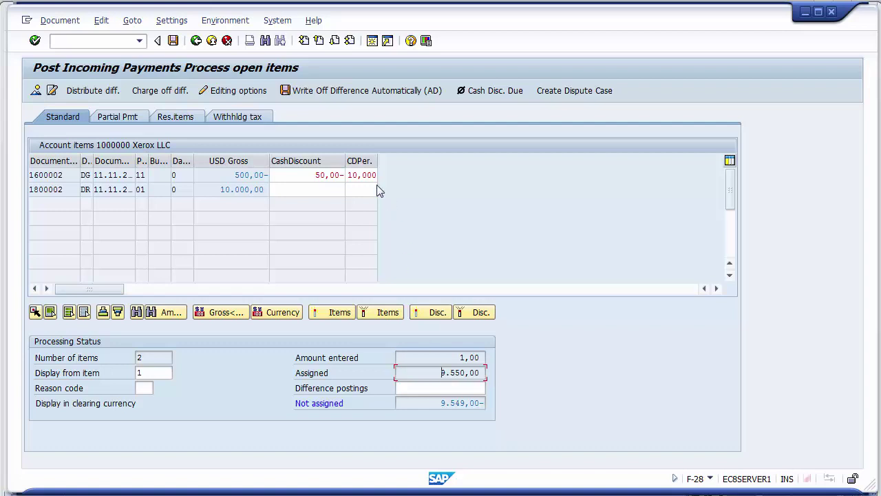
pyautogui.moveTo(437, 370); pyautogui.dragTo(455, 373)
# - Delete the credit memo's 50,00 cash discount and enter 50 on invoice 1800002 instead
pyautogui.click(314, 175)
pyautogui.press('Delete')
pyautogui.press('Delete')
pyautogui.press('Delete')
pyautogui.press('Delete')
pyautogui.press('Delete')
pyautogui.press('Delete')
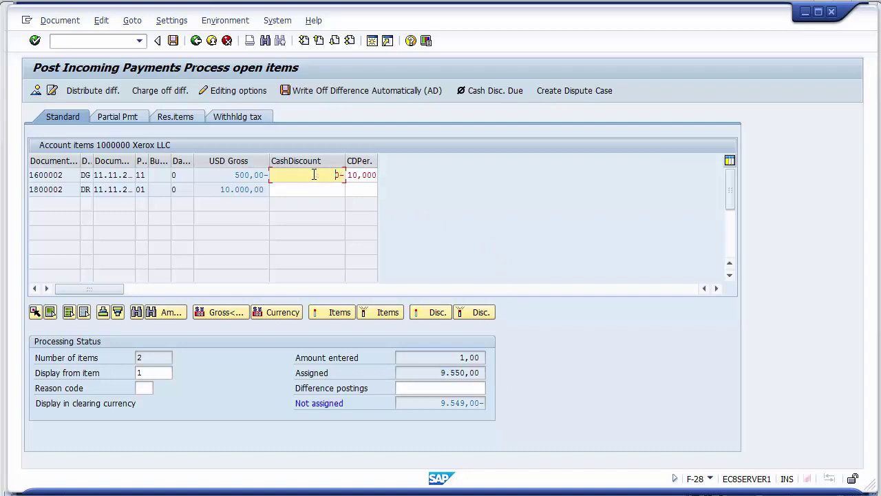
pyautogui.press('Return')
pyautogui.click(311, 191)
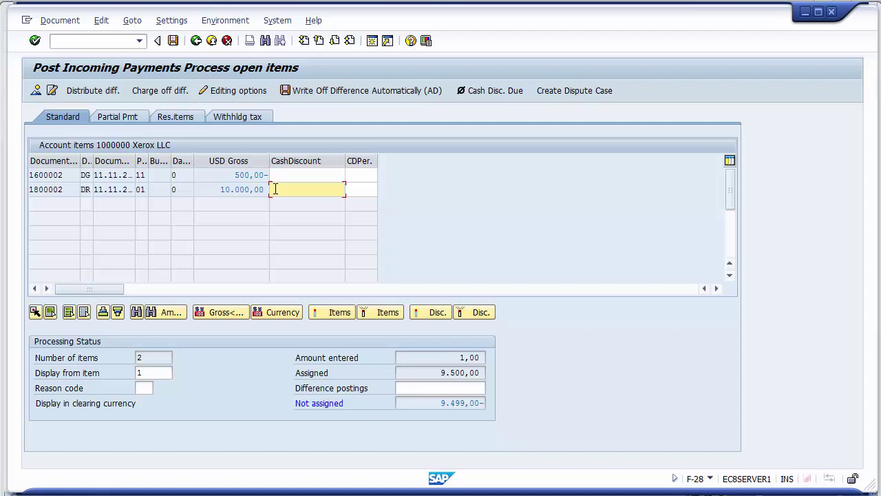
pyautogui.write('50')
pyautogui.press('Return')
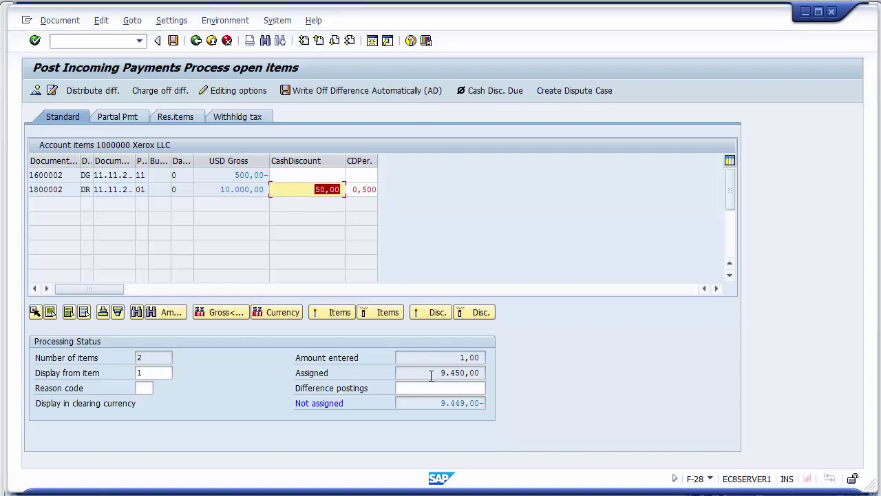
# - Compare the 9.450,00 assigned total with the 1,00 amount entered
pyautogui.moveTo(441, 372); pyautogui.dragTo(486, 373)
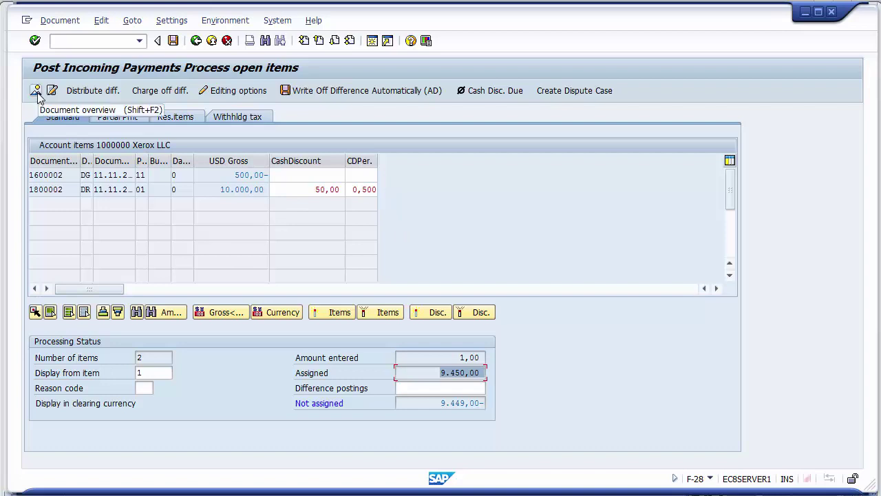
pyautogui.click(460, 357)
pyautogui.moveTo(459, 357); pyautogui.dragTo(485, 373)
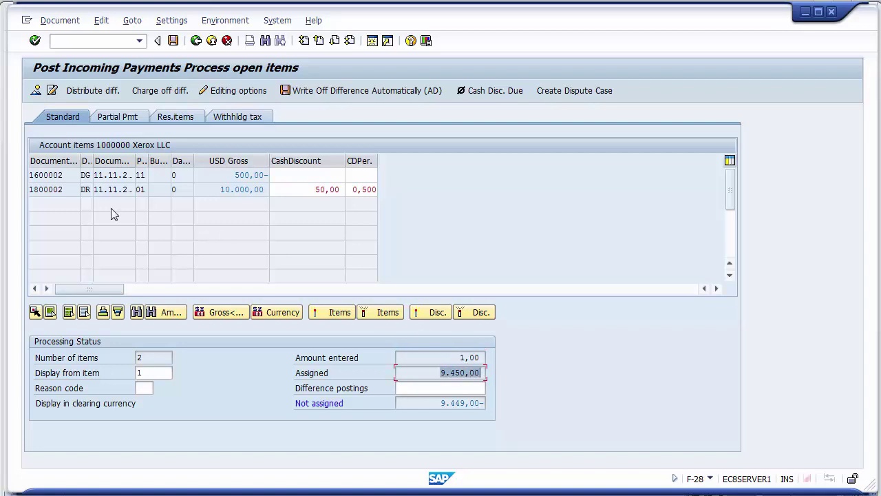
# - Set the BANK - HSBC line's amount to * and its text to 'Final payment from Xerox LLC'
pyautogui.click(36, 90)
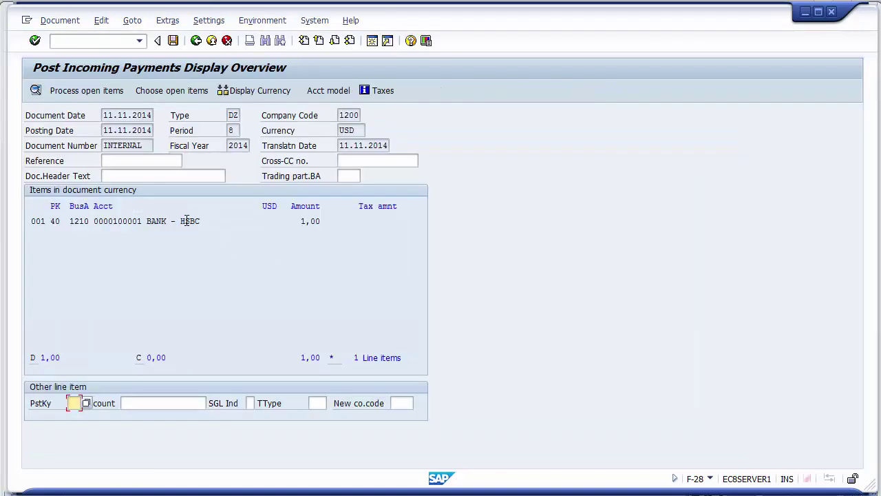
pyautogui.doubleClick(187, 220)
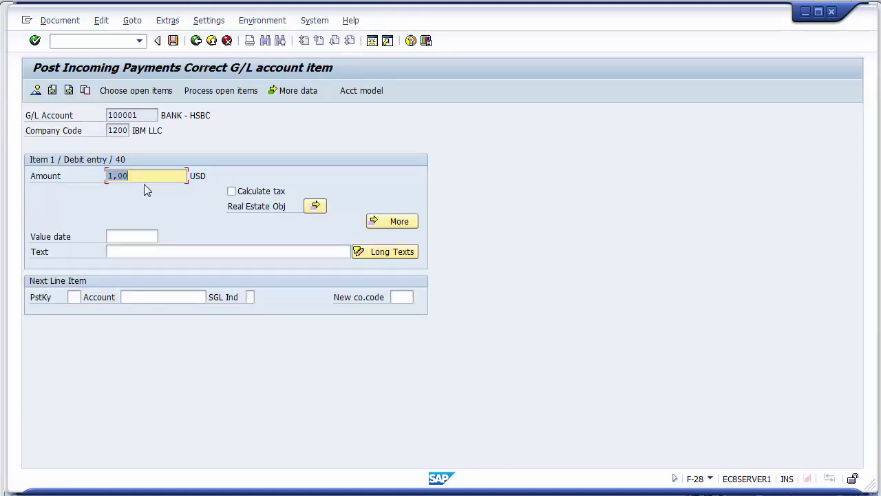
pyautogui.write('*')
pyautogui.click(151, 250)
pyautogui.press('Down')
pyautogui.press('Down')
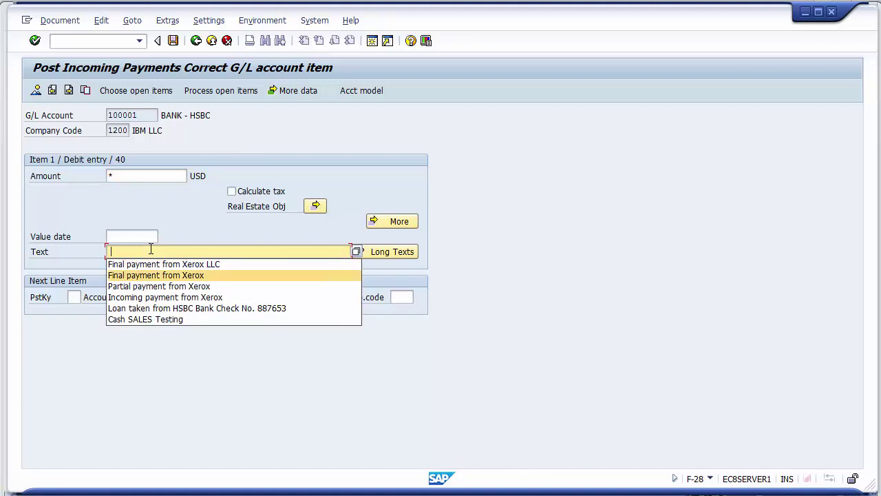
pyautogui.press('Down')
pyautogui.press('Down')
pyautogui.press('Up')
pyautogui.press('Up')
pyautogui.press('Up')
pyautogui.press('Return')
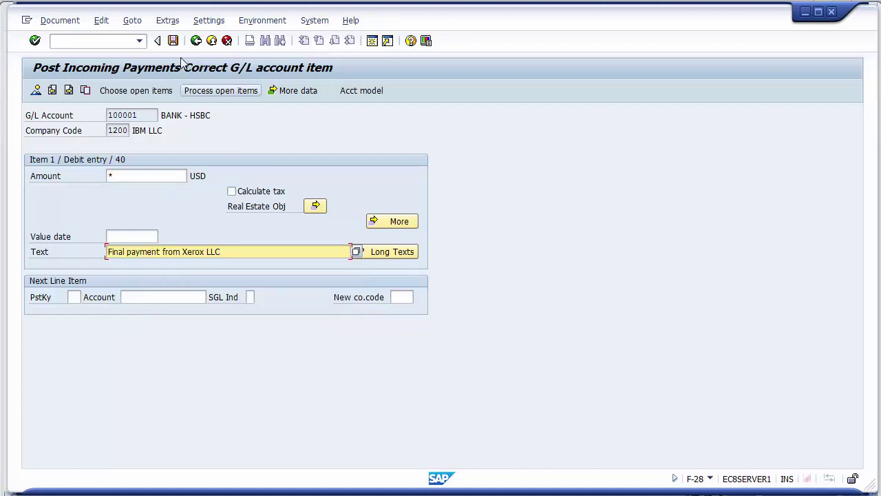
pyautogui.click(211, 94)
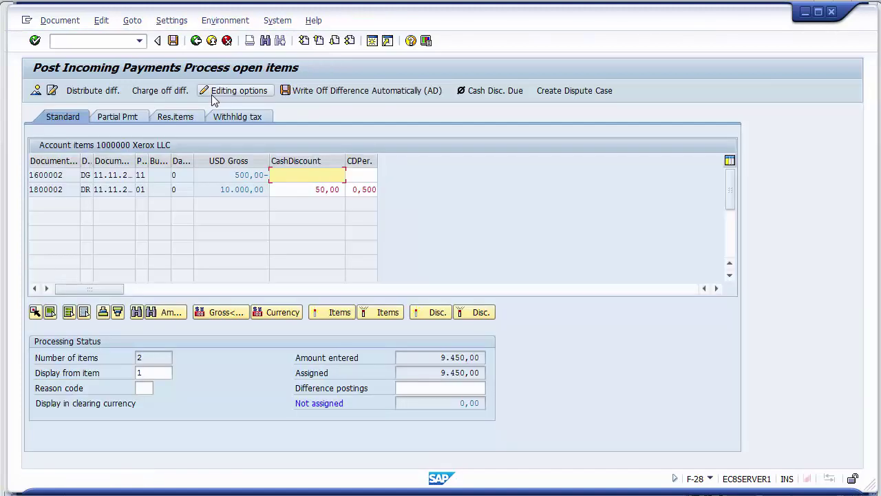
# - Verify 9.450,00 entered and 9.450,00 assigned, with 0,00 not assigned
pyautogui.click(453, 357)
pyautogui.doubleClick(452, 357)
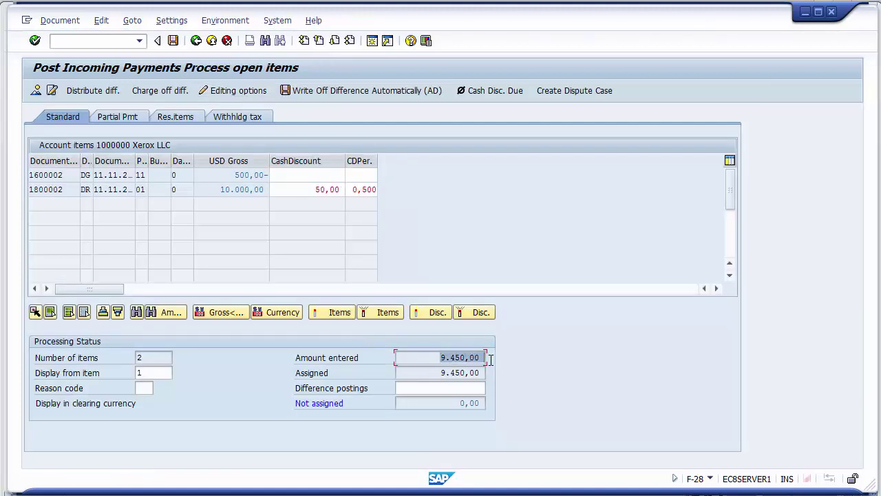
pyautogui.click(440, 372)
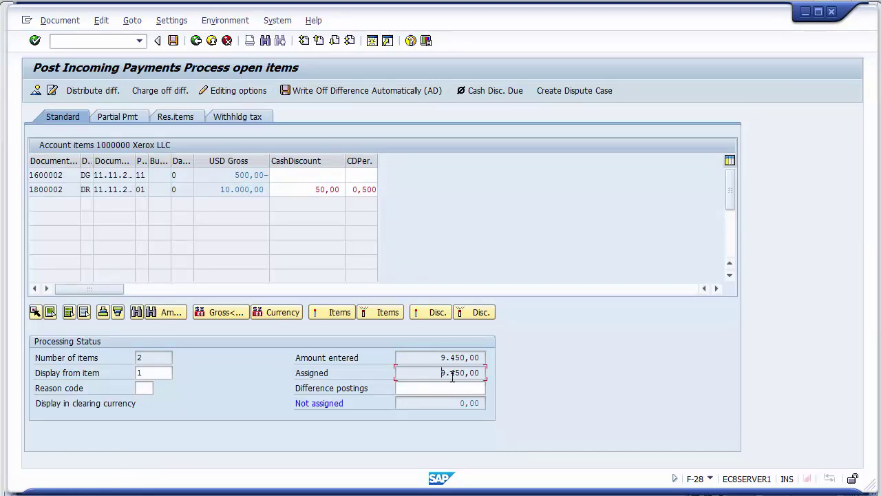
pyautogui.doubleClick(440, 372)
pyautogui.click(445, 402)
pyautogui.doubleClick(473, 403)
pyautogui.click(450, 403)
pyautogui.moveTo(449, 402); pyautogui.dragTo(500, 407)
pyautogui.click(60, 20)
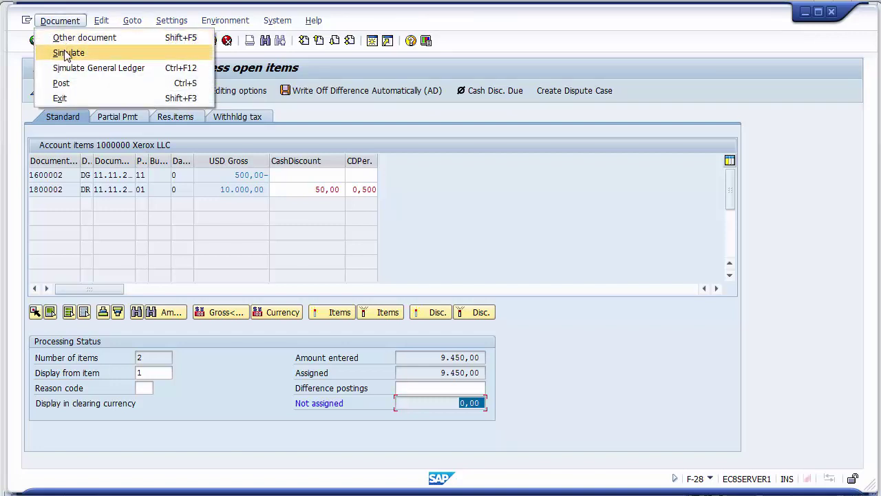
# - Simulate the payment, check its 9.500,00, 50,00 and 9.450,00 lines, and post it as document 1400003
pyautogui.click(66, 54)
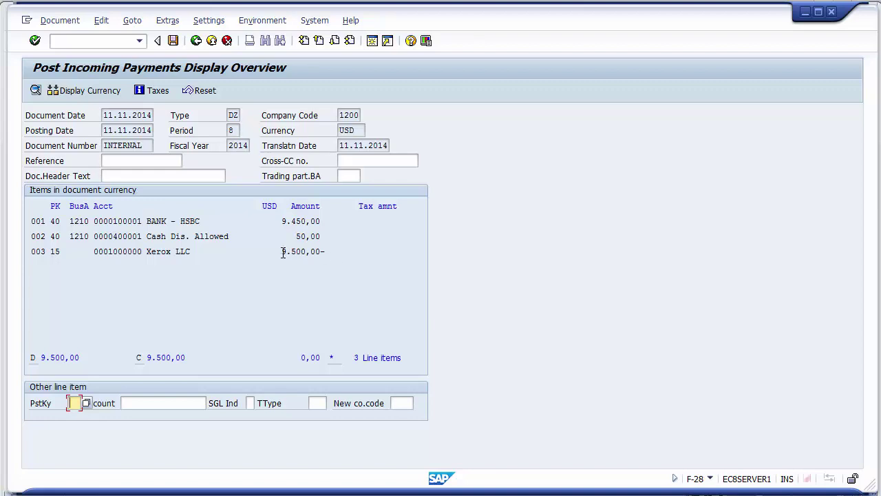
pyautogui.moveTo(282, 252); pyautogui.dragTo(327, 254)
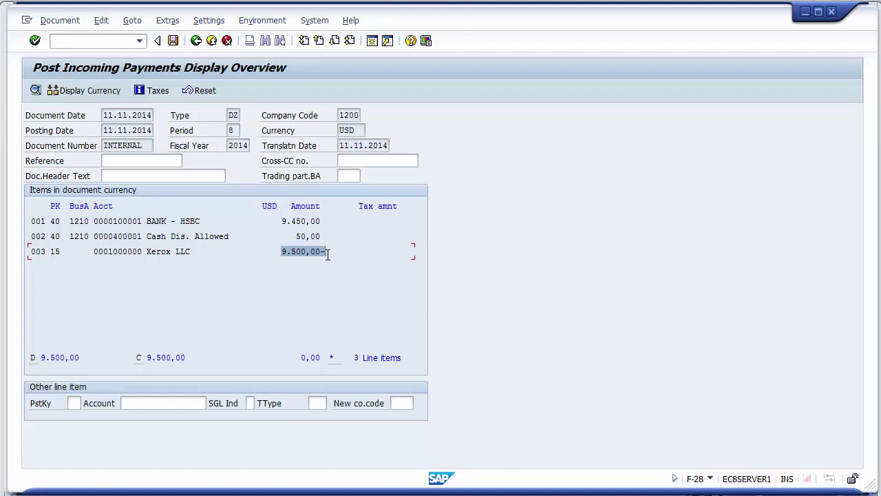
pyautogui.click(328, 253)
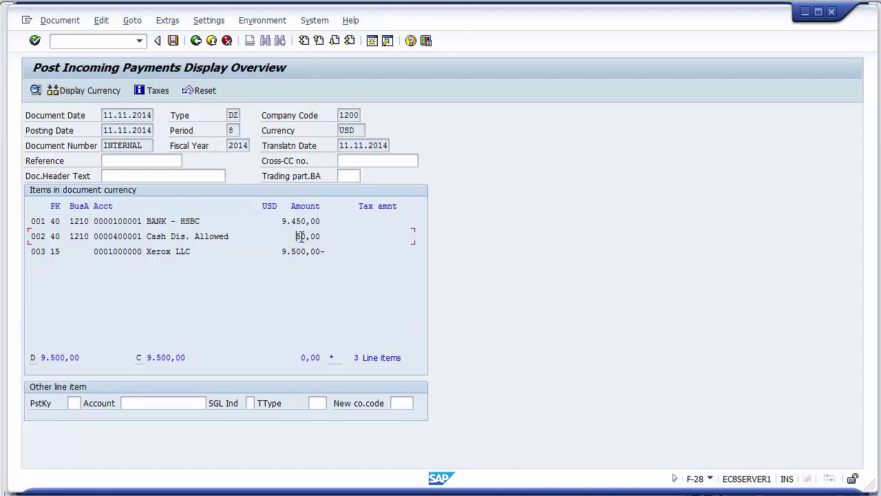
pyautogui.moveTo(296, 236); pyautogui.dragTo(315, 221)
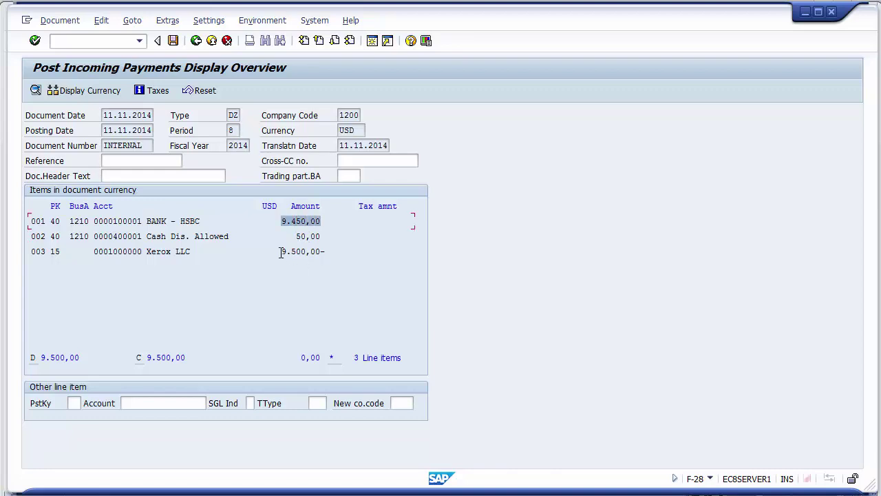
pyautogui.moveTo(282, 252); pyautogui.dragTo(317, 221)
pyautogui.click(231, 208)
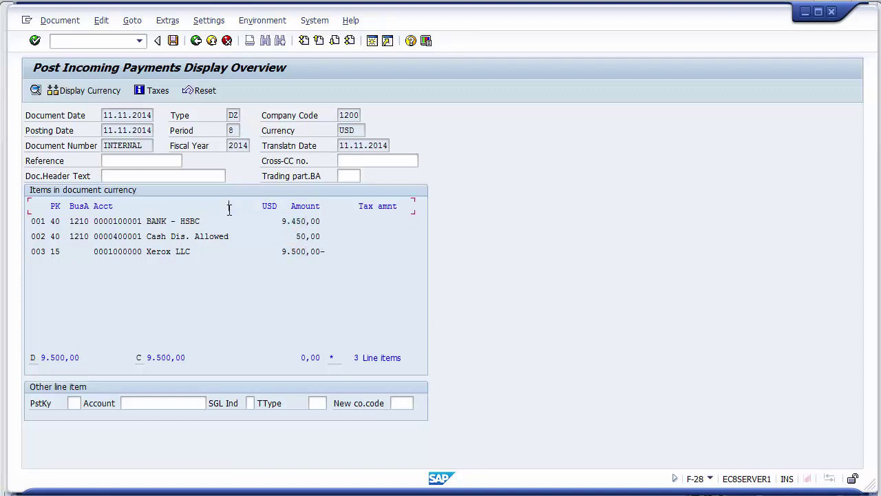
pyautogui.click(173, 42)
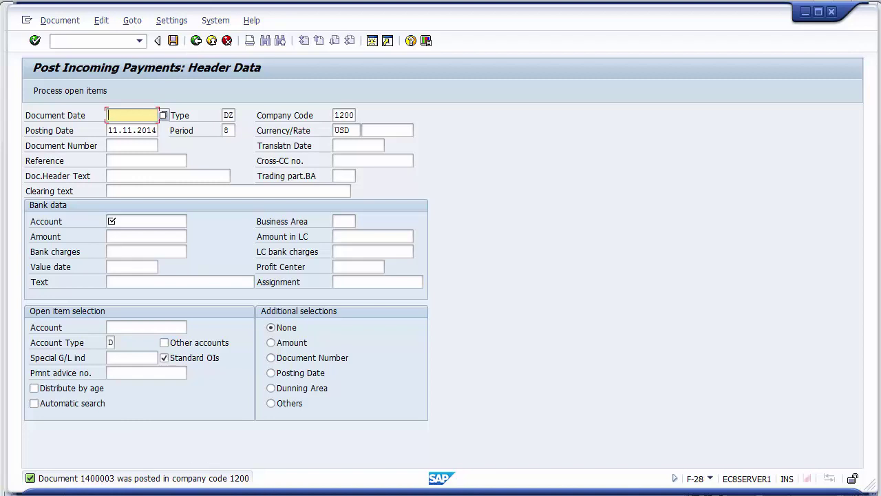
# - Refresh the FBL5N list, which now reports no open items for Xerox LLC
pyautogui.moveTo(307, 492)
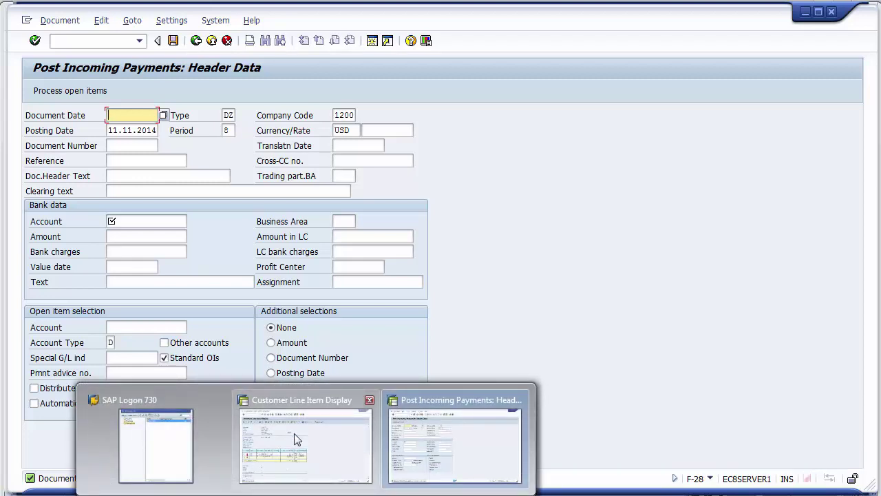
pyautogui.click(294, 433)
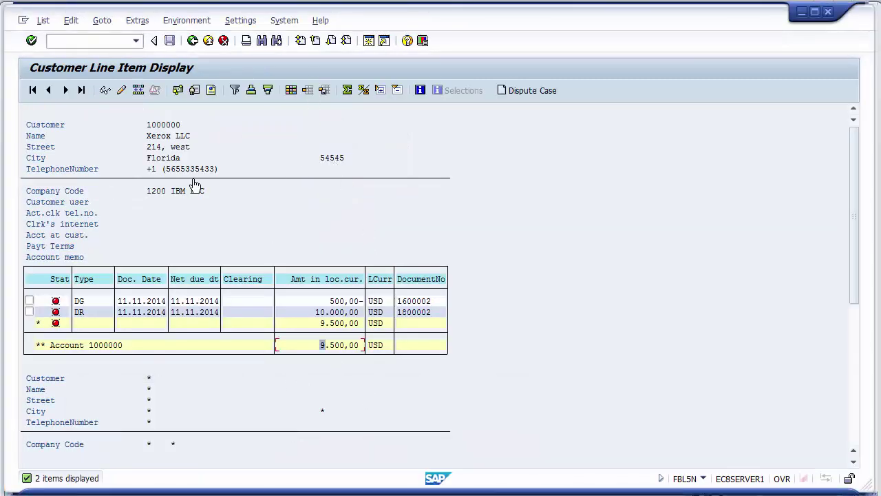
pyautogui.click(43, 21)
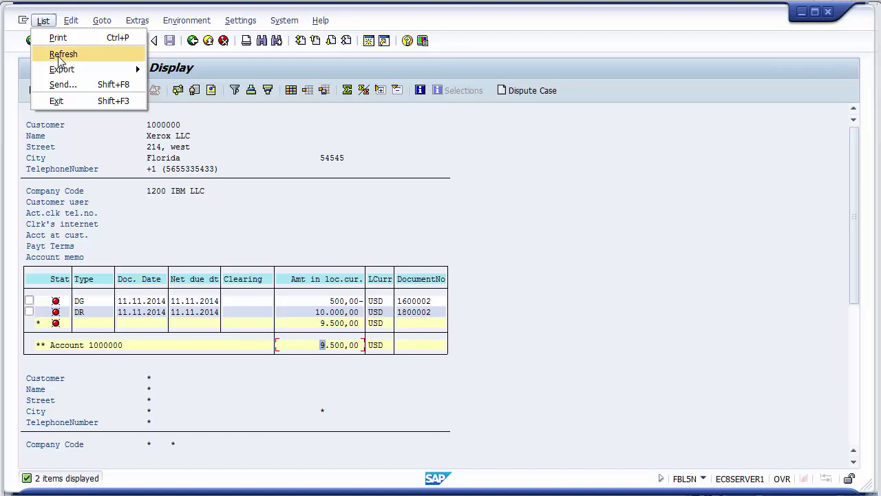
pyautogui.click(61, 55)
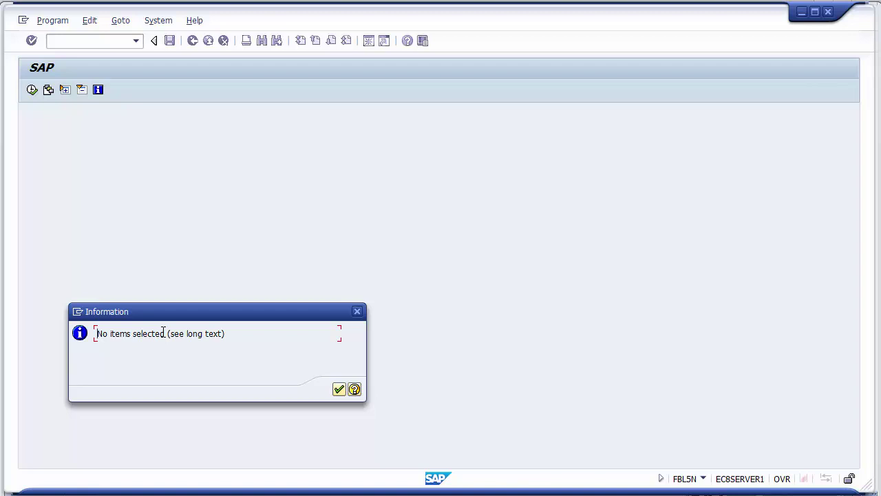
# - Run FBL5N for cleared items, review the 10.000,00 invoice and 9.500,00 payment, then go back
pyautogui.click(339, 390)
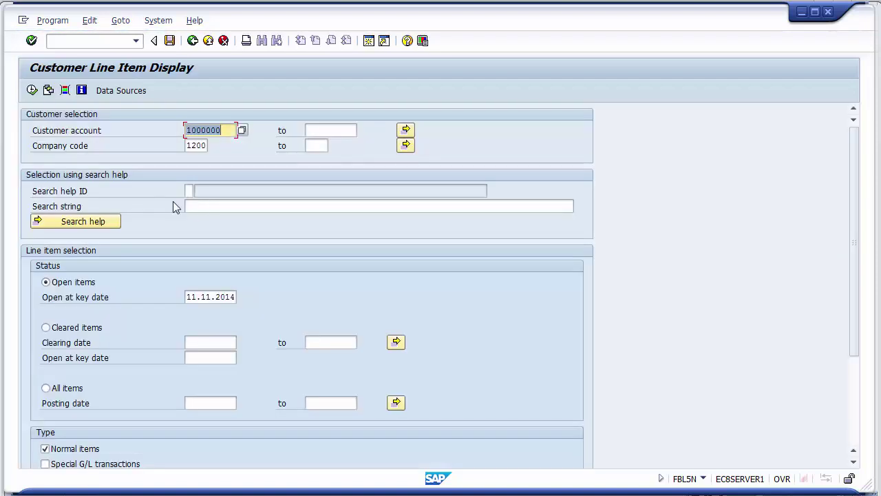
pyautogui.click(47, 328)
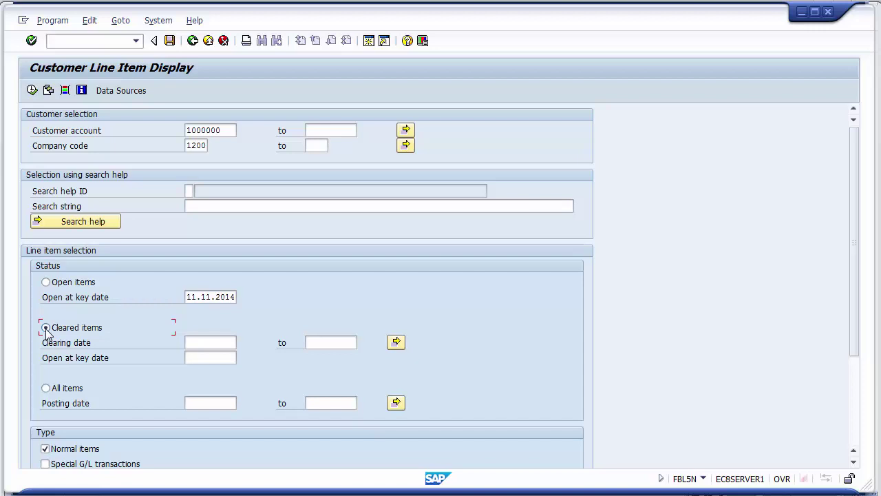
pyautogui.click(32, 91)
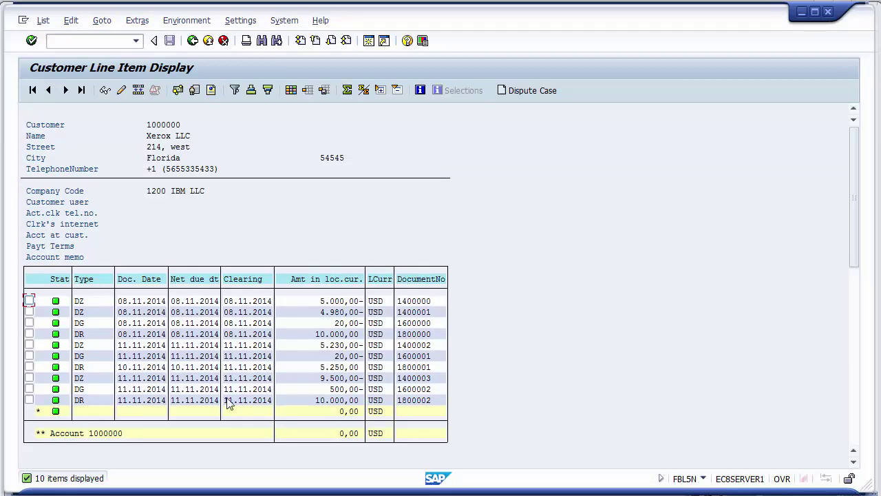
pyautogui.click(319, 400)
pyautogui.click(322, 378)
pyautogui.click(192, 41)
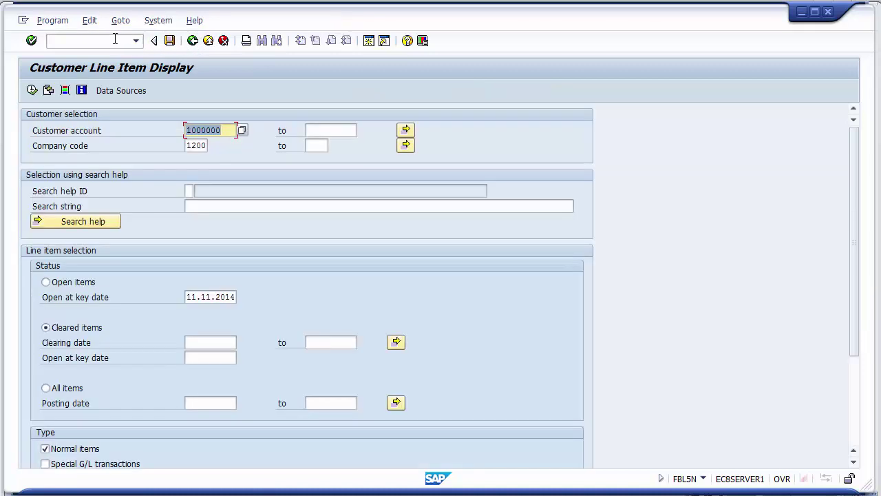
pyautogui.click(115, 39)
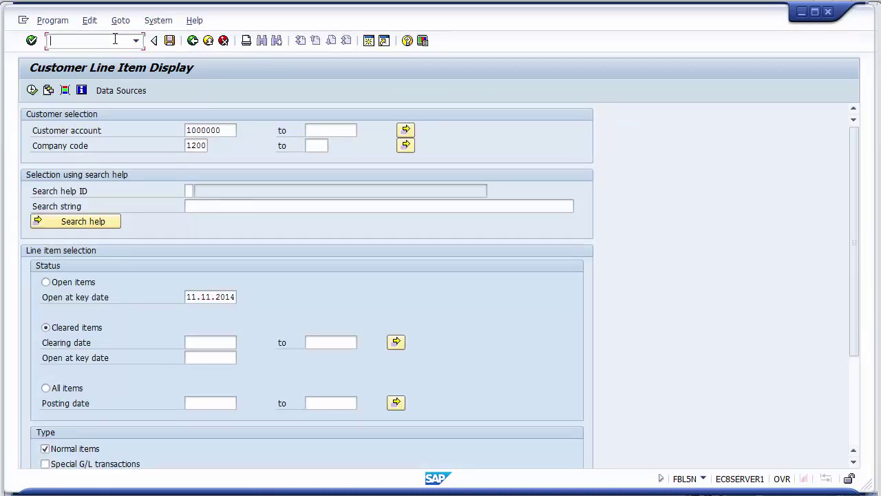
# - Run FD10N to display Xerox LLC's 2014 customer balances
pyautogui.write('/n')
pyautogui.click(252, 488)
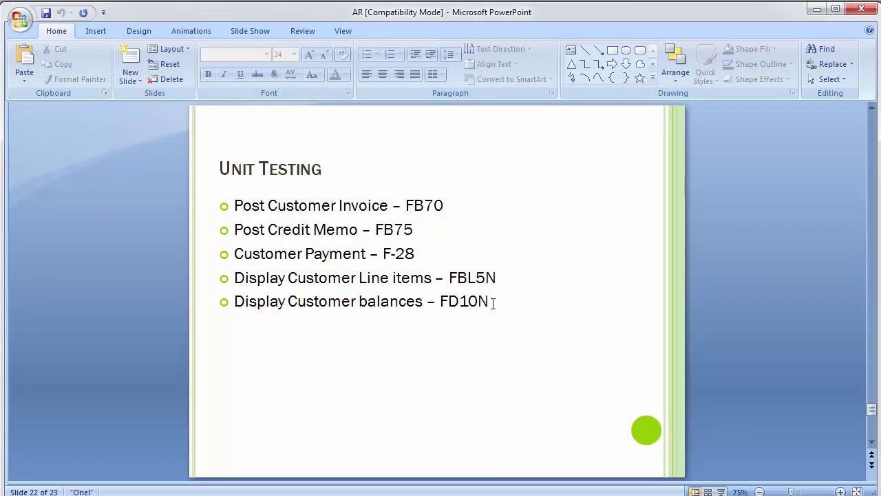
pyautogui.hotkey('alt', 'Tab')
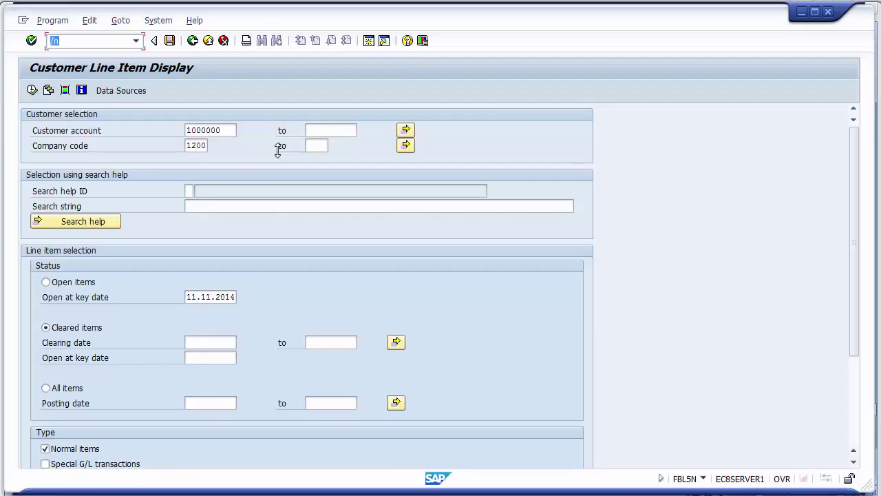
pyautogui.write('/hfd10n')
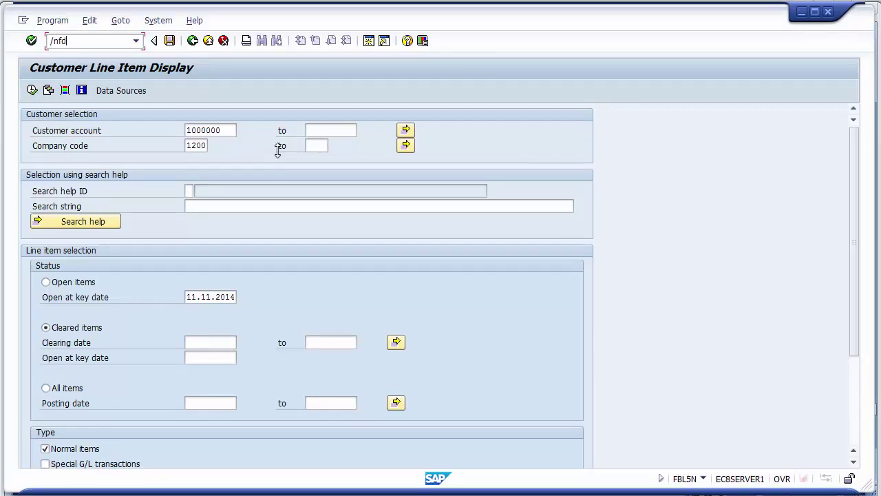
pyautogui.press('Return')
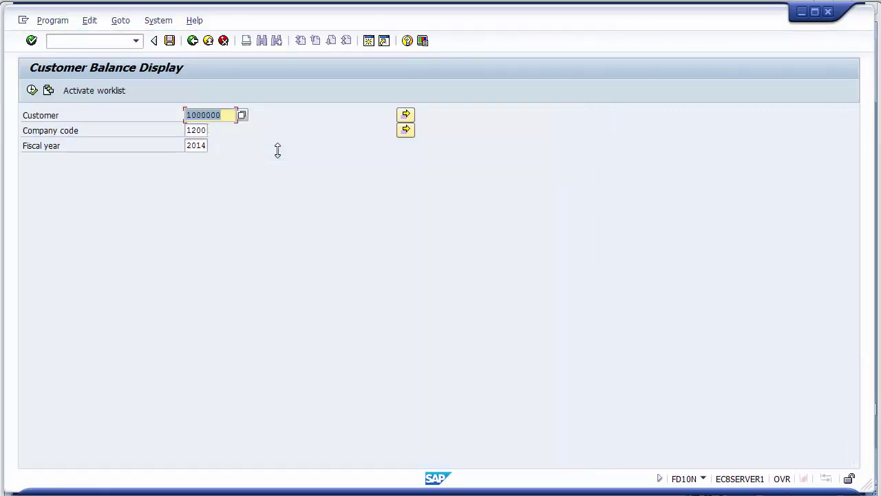
pyautogui.click(32, 90)
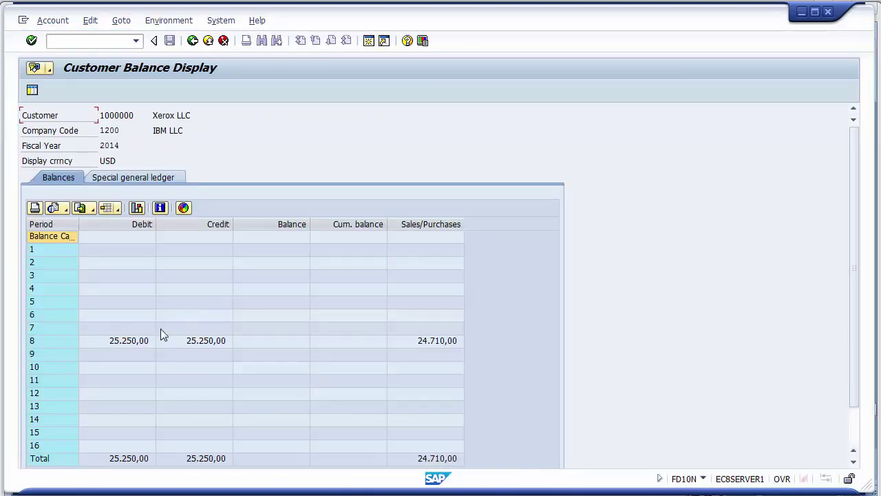
# - Check period 8: debits and credits both 25.250,00 with zero balance
pyautogui.click(121, 344)
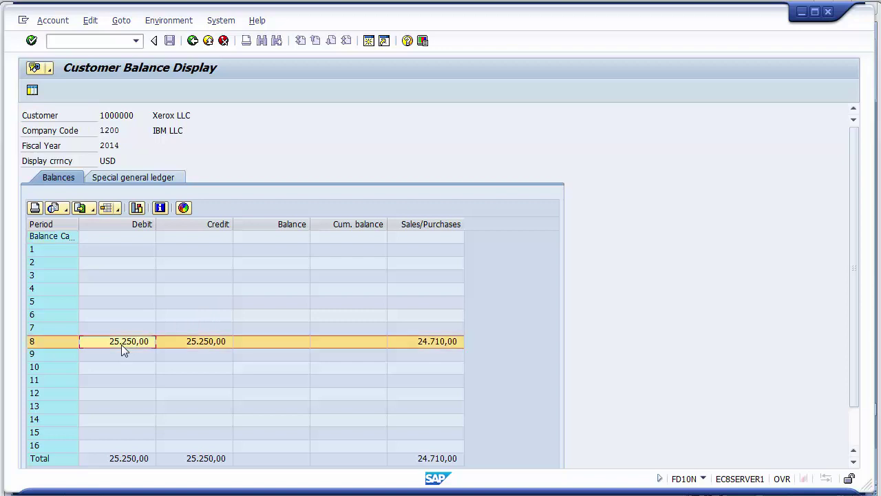
pyautogui.click(164, 344)
pyautogui.click(277, 346)
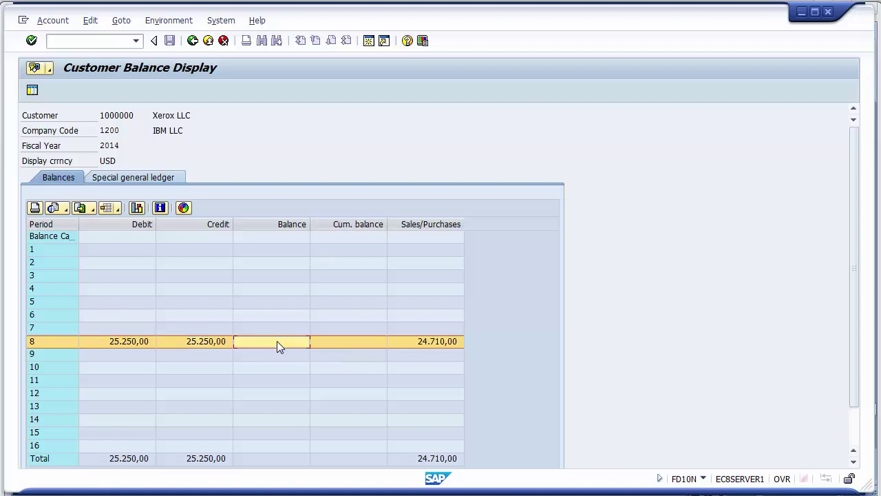